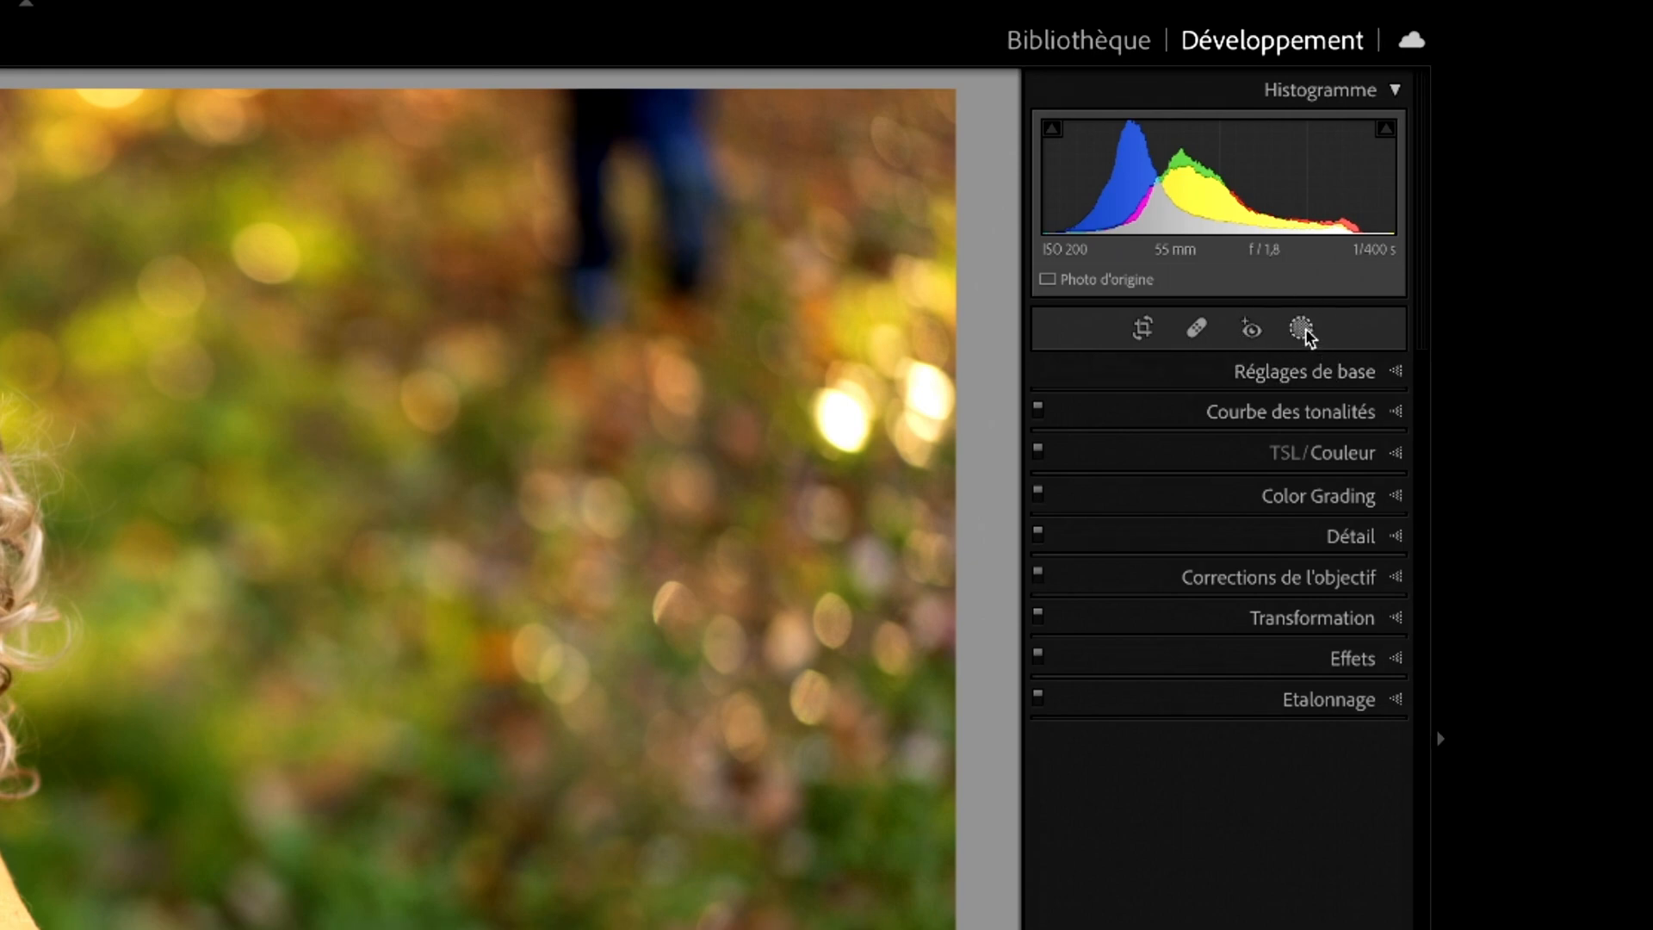
{"action": "left_click", "coordinate": [1302, 329]}
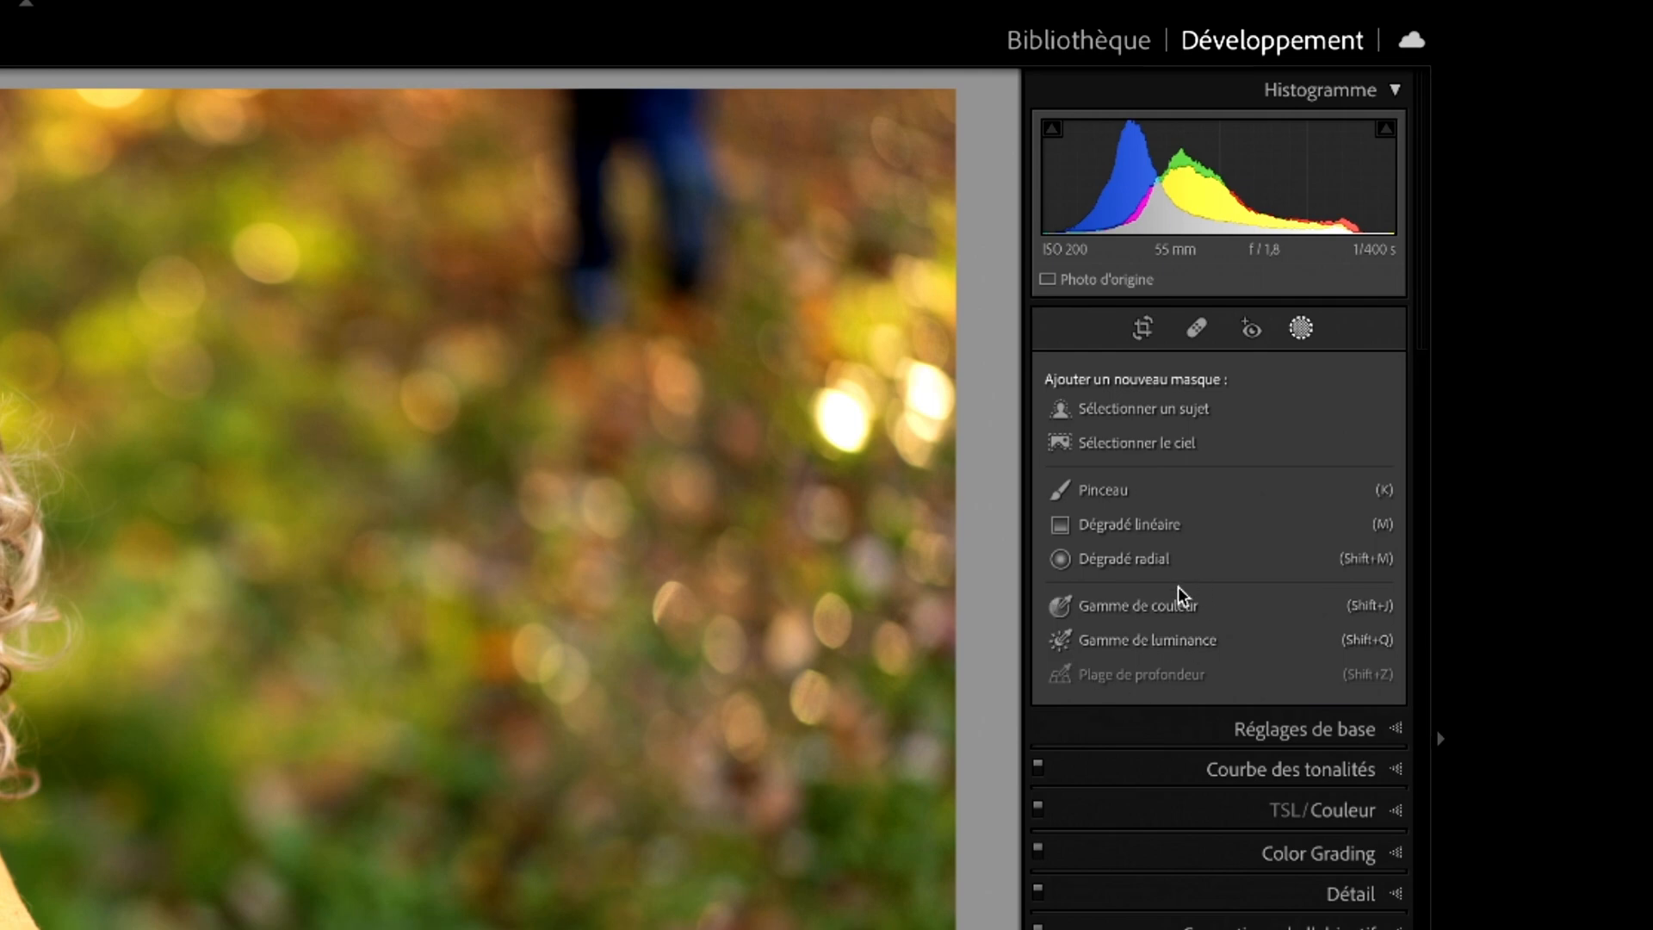
{"action": "left_click", "coordinate": [1111, 495]}
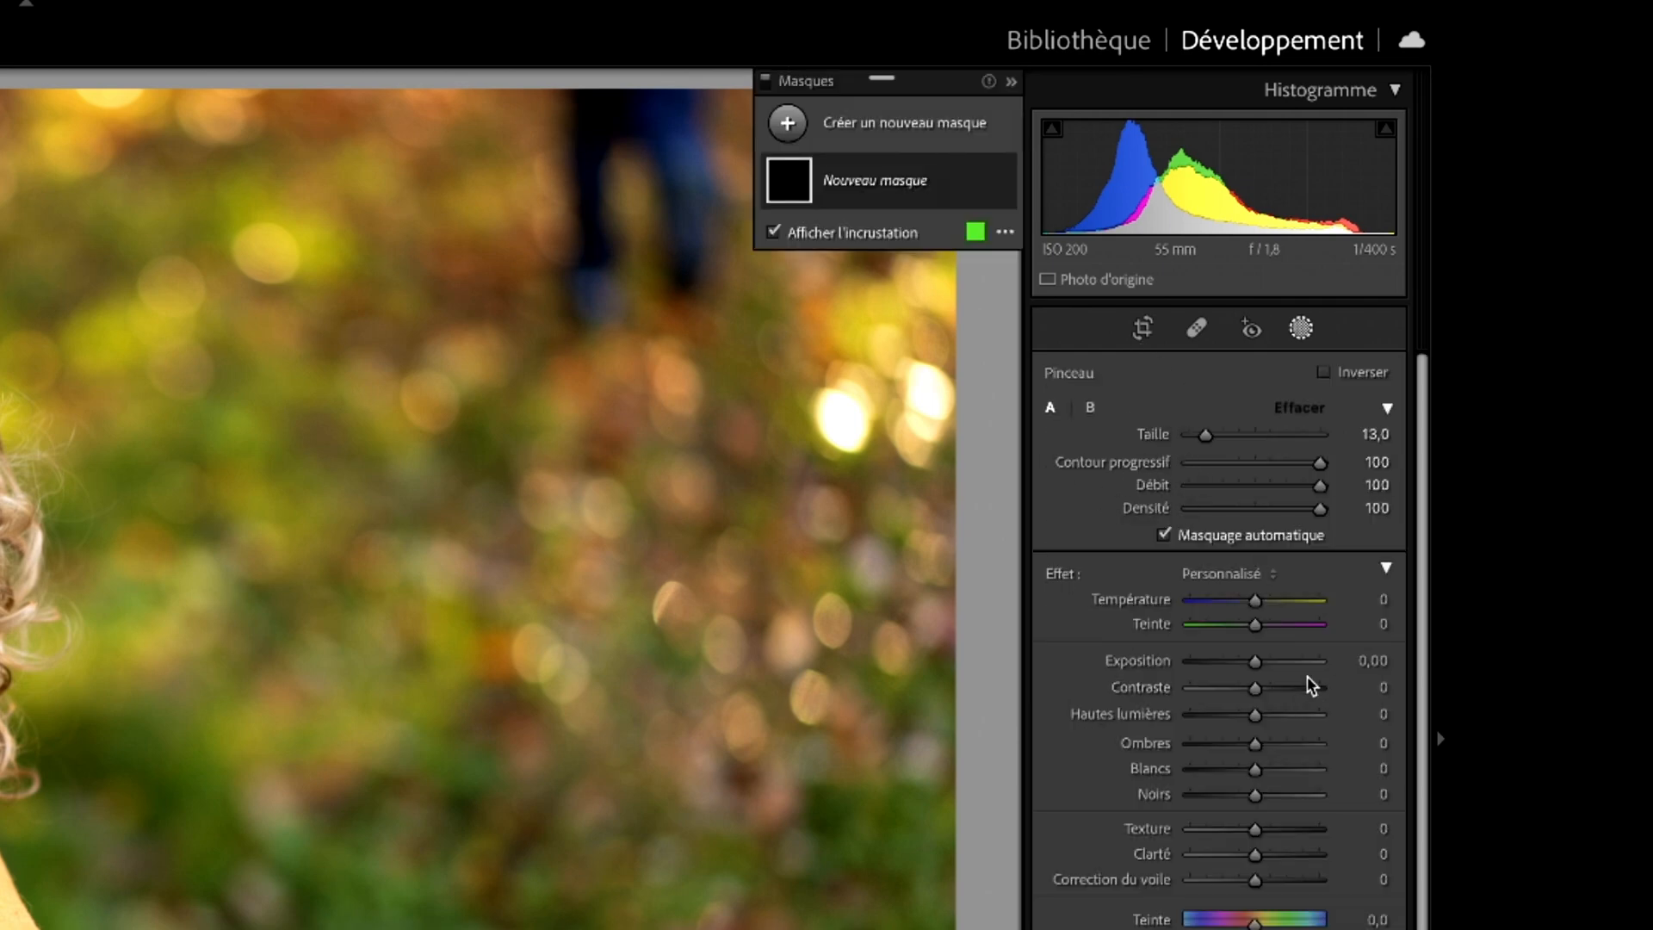
{"action": "scroll", "coordinate": [1307, 684], "scroll_direction": "down", "scroll_amount": 2}
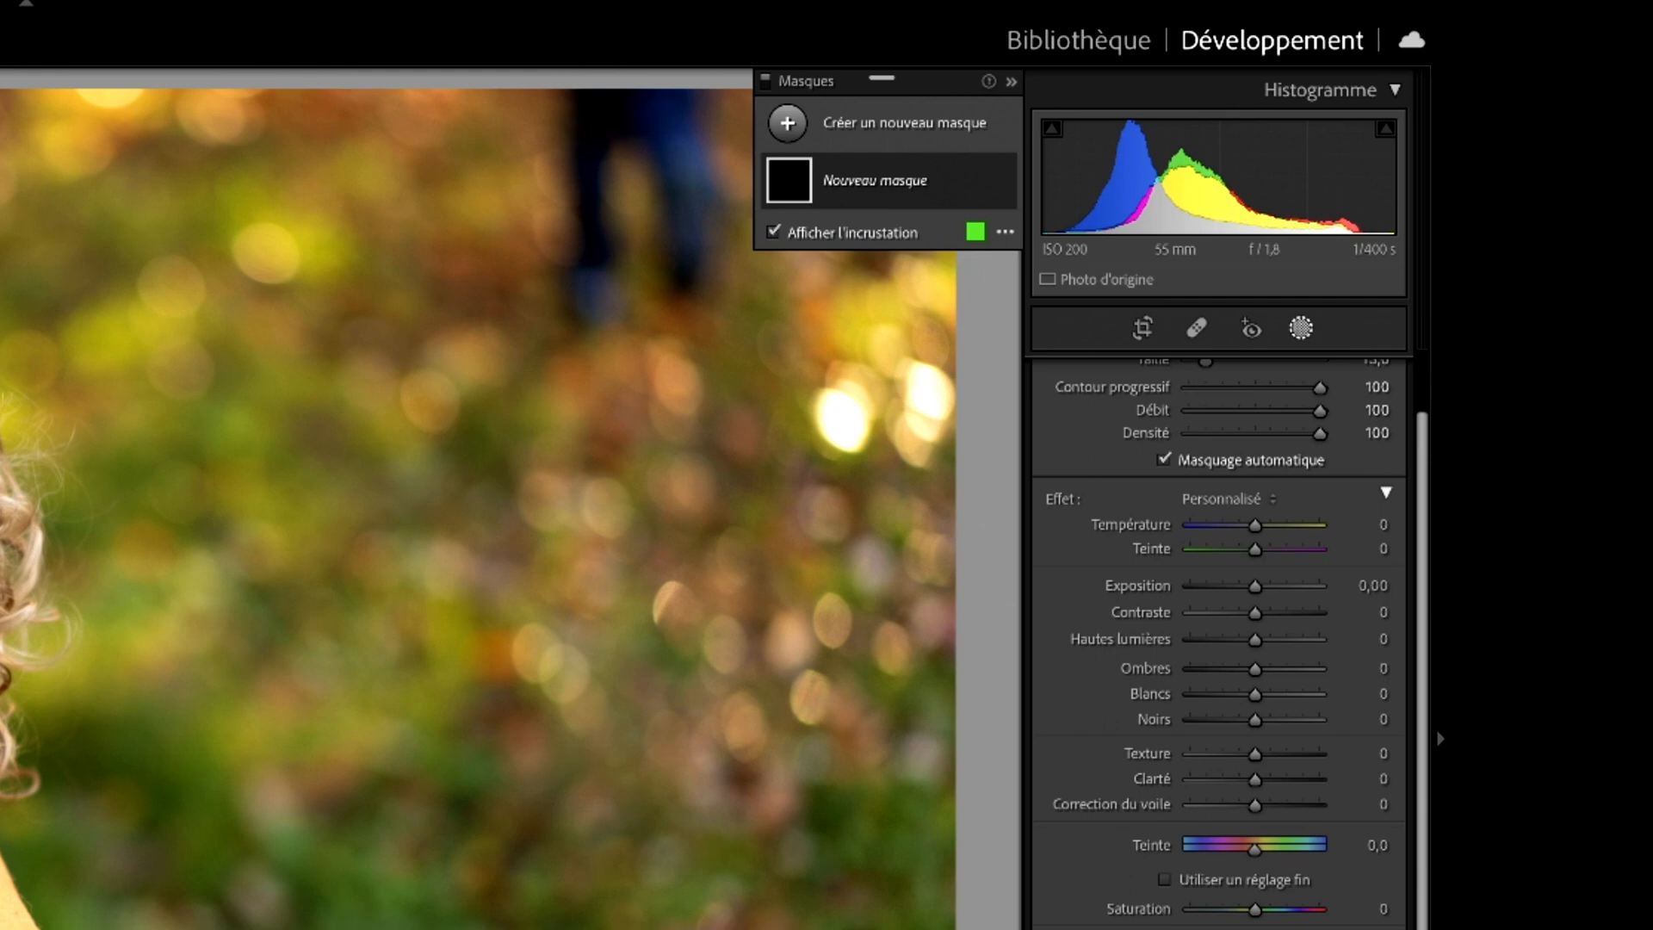
{"action": "scroll", "coordinate": [1262, 860], "scroll_direction": "up", "scroll_amount": 3}
{"action": "left_click", "coordinate": [1300, 328]}
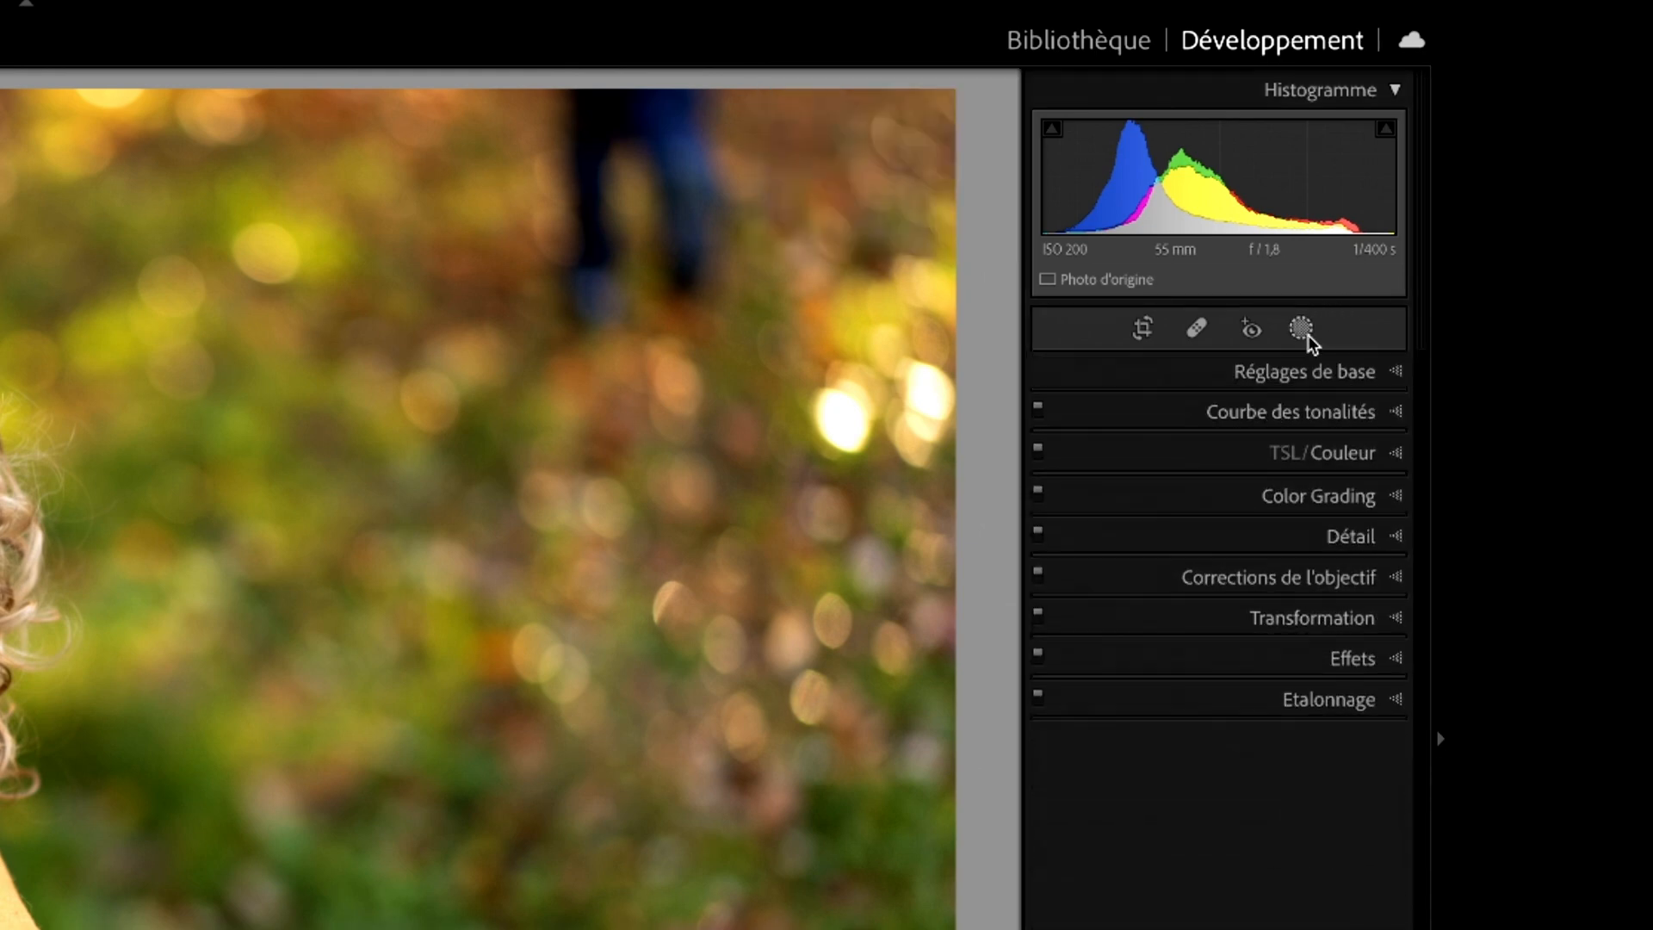
Create a new mask that automatically selects the subject, and inspect its coverage of the child's hair, face and hands.
{"action": "left_click", "coordinate": [1302, 328]}
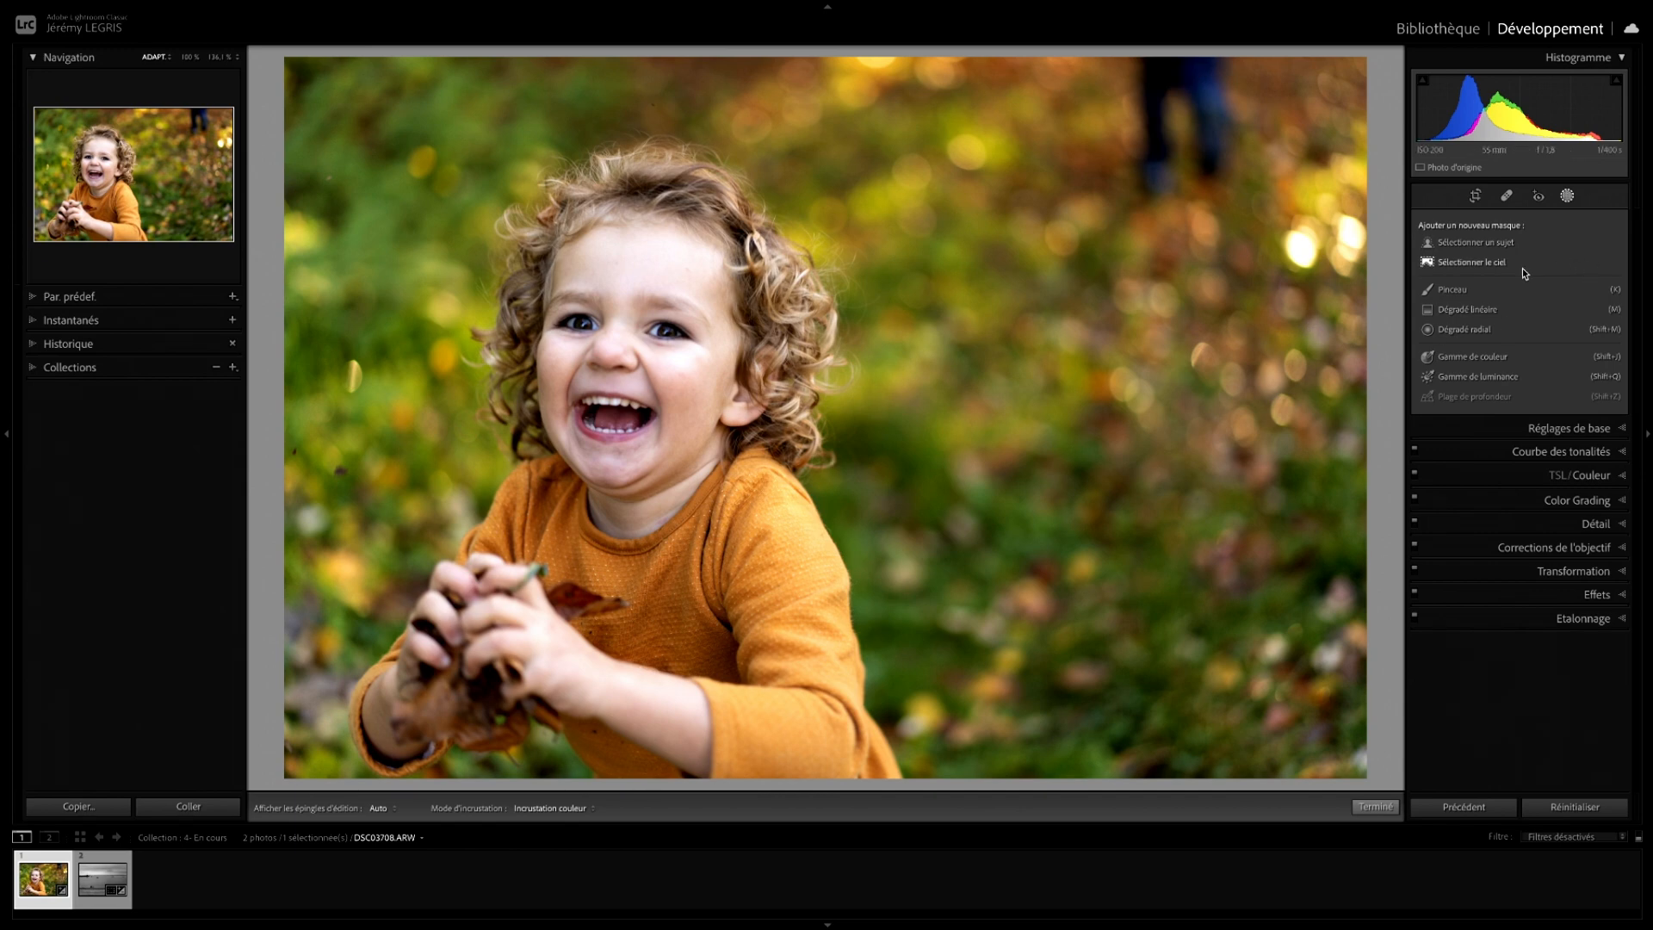
{"action": "left_click", "coordinate": [1478, 243]}
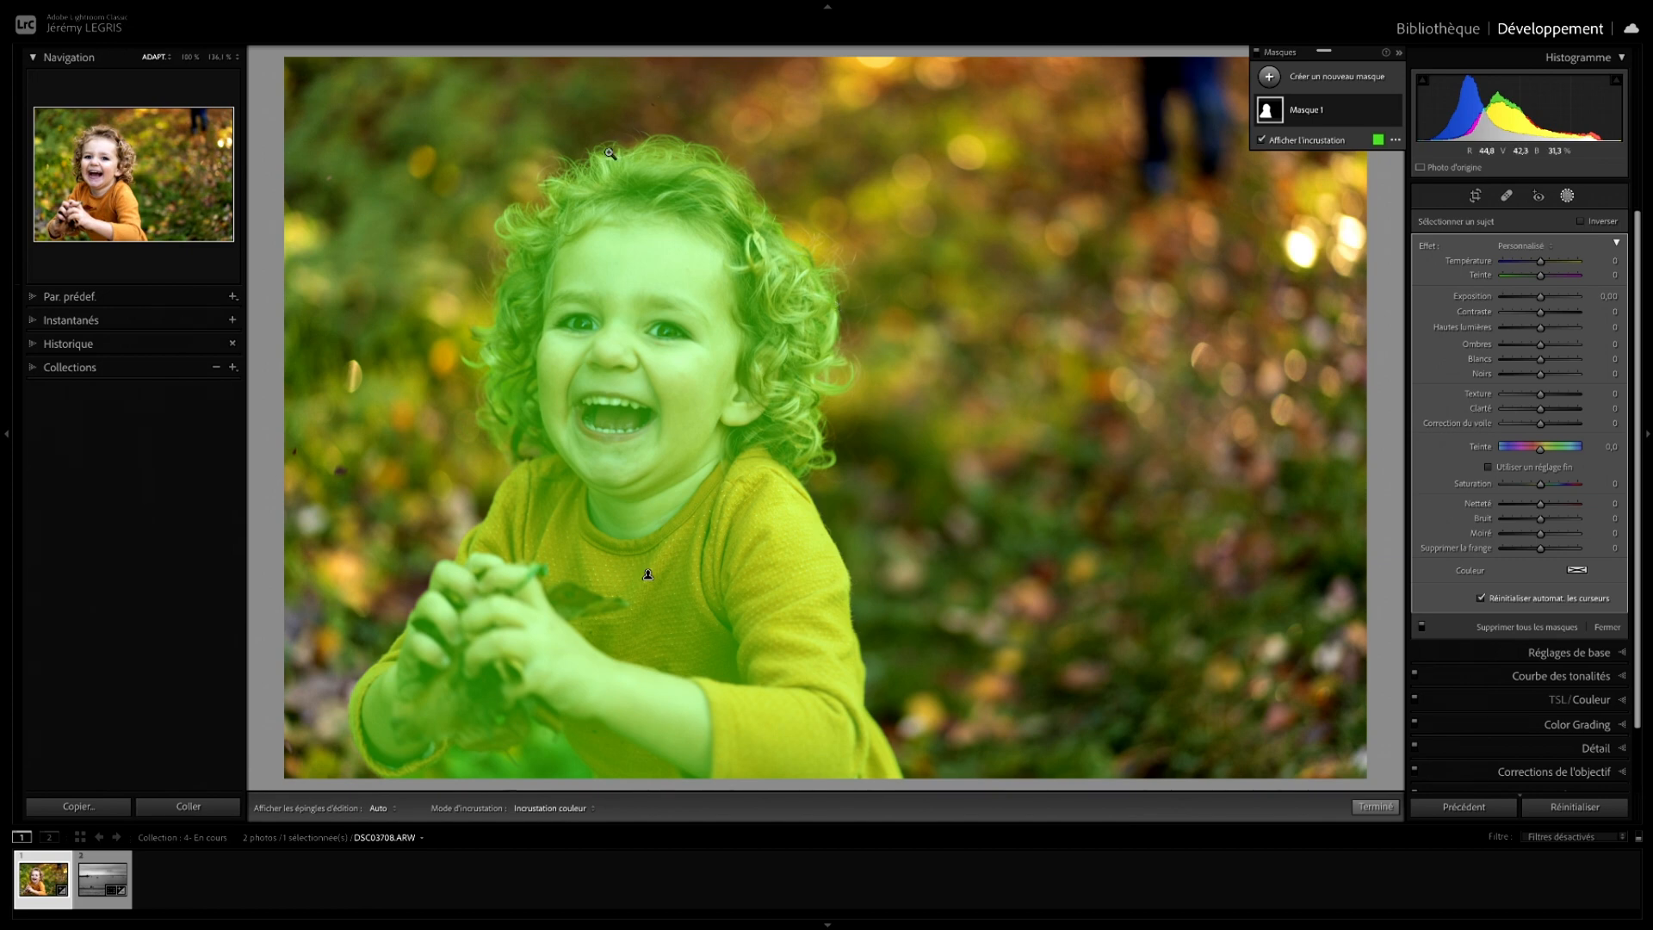
{"action": "left_click", "coordinate": [647, 148]}
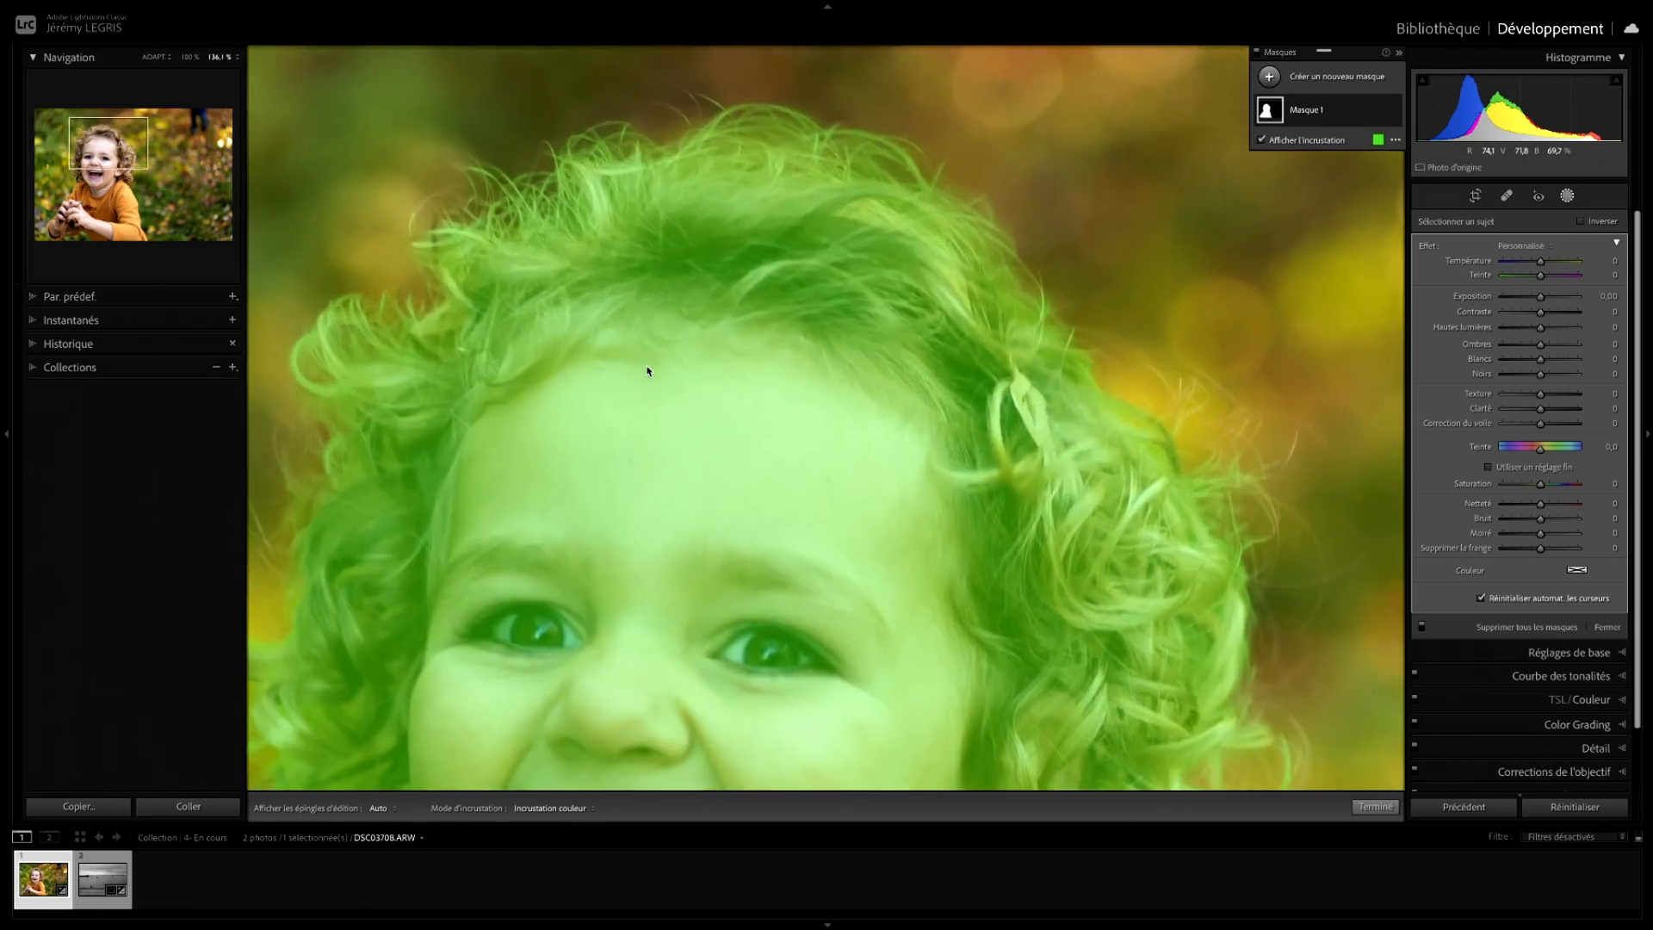
{"action": "left_click_drag", "start_coordinate": [676, 323], "coordinate": [909, 239]}
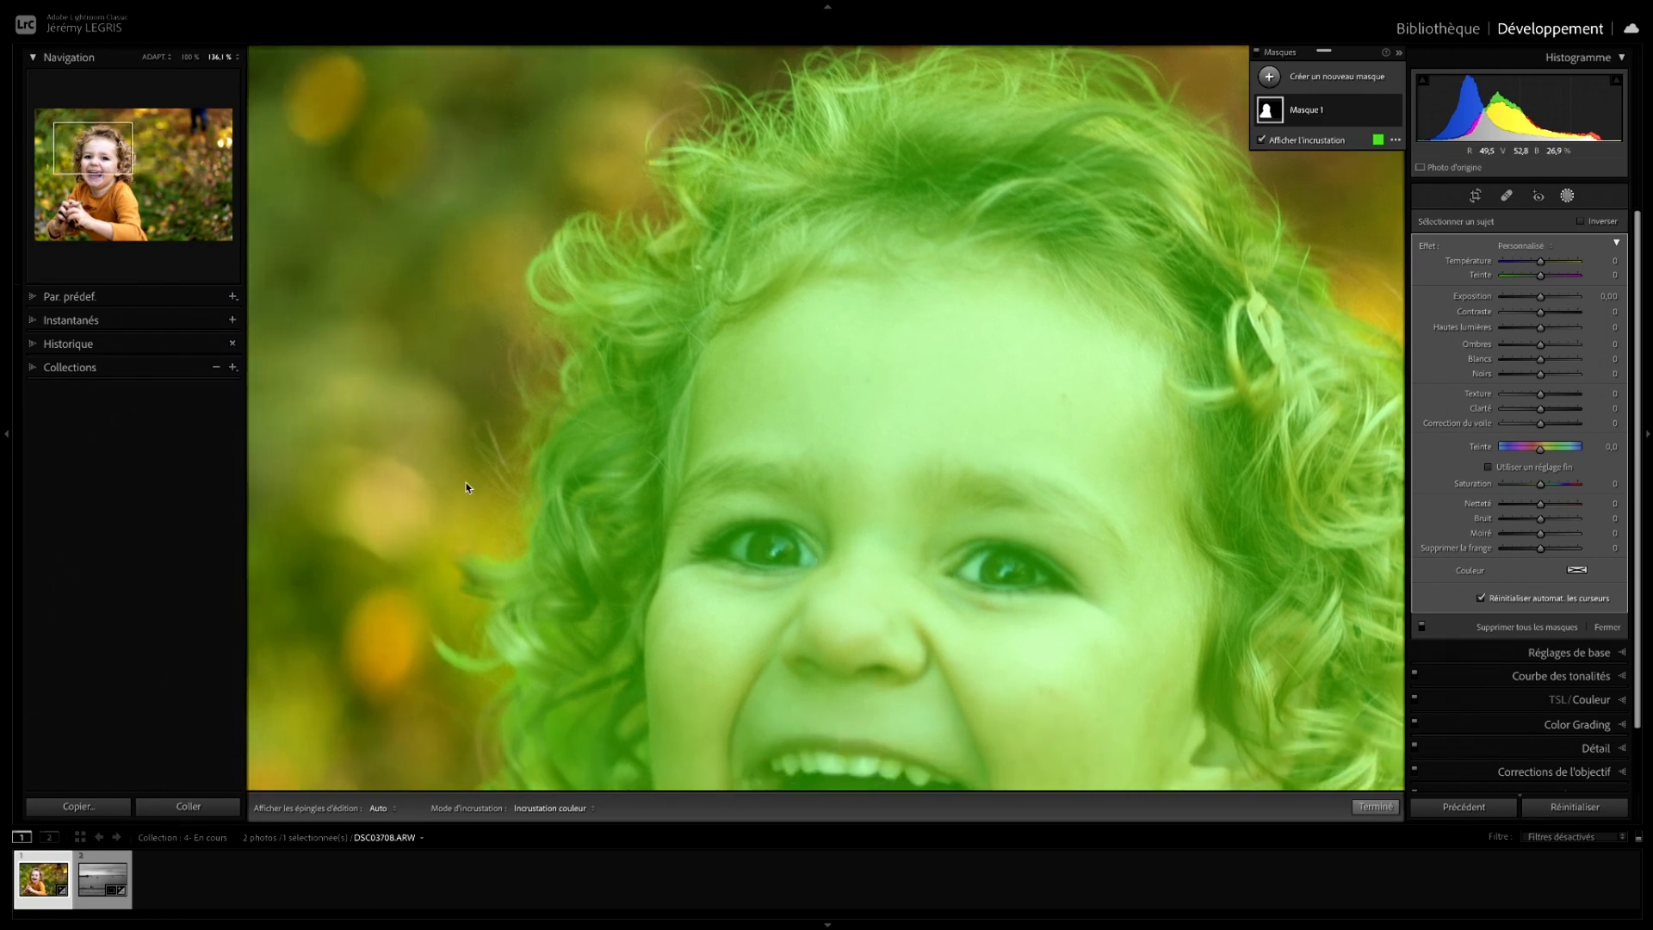
{"action": "left_click_drag", "start_coordinate": [556, 642], "coordinate": [561, 169]}
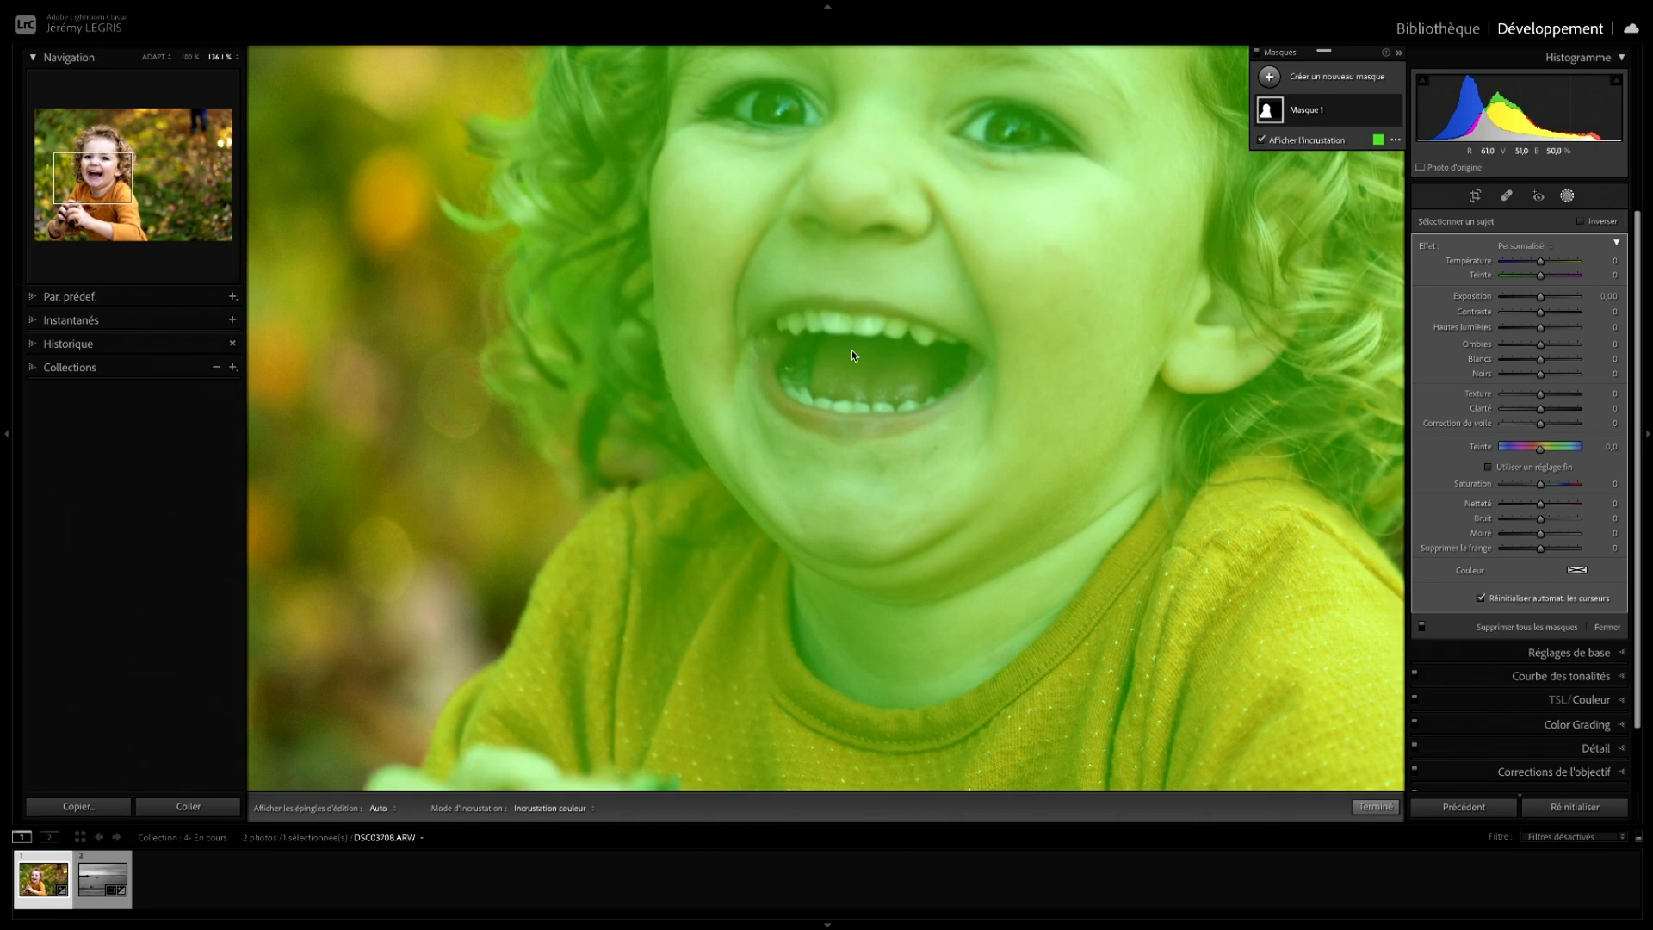
{"action": "left_click_drag", "start_coordinate": [613, 590], "coordinate": [747, 323]}
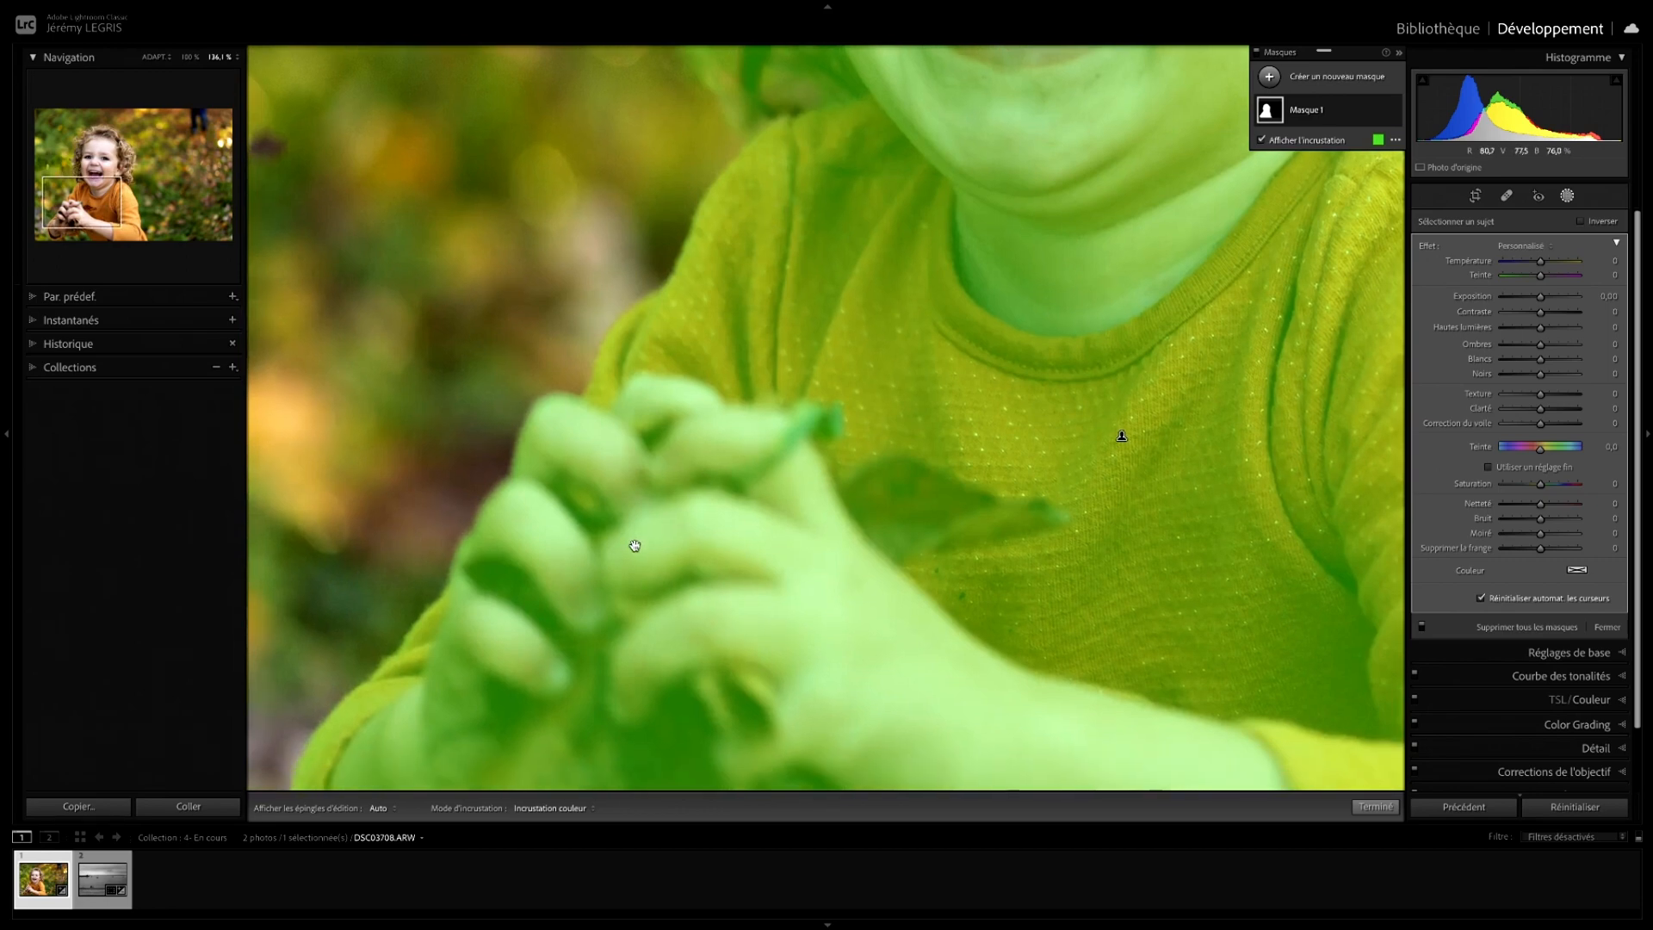
{"action": "left_click_drag", "start_coordinate": [631, 546], "coordinate": [720, 336]}
{"action": "left_click", "coordinate": [807, 391]}
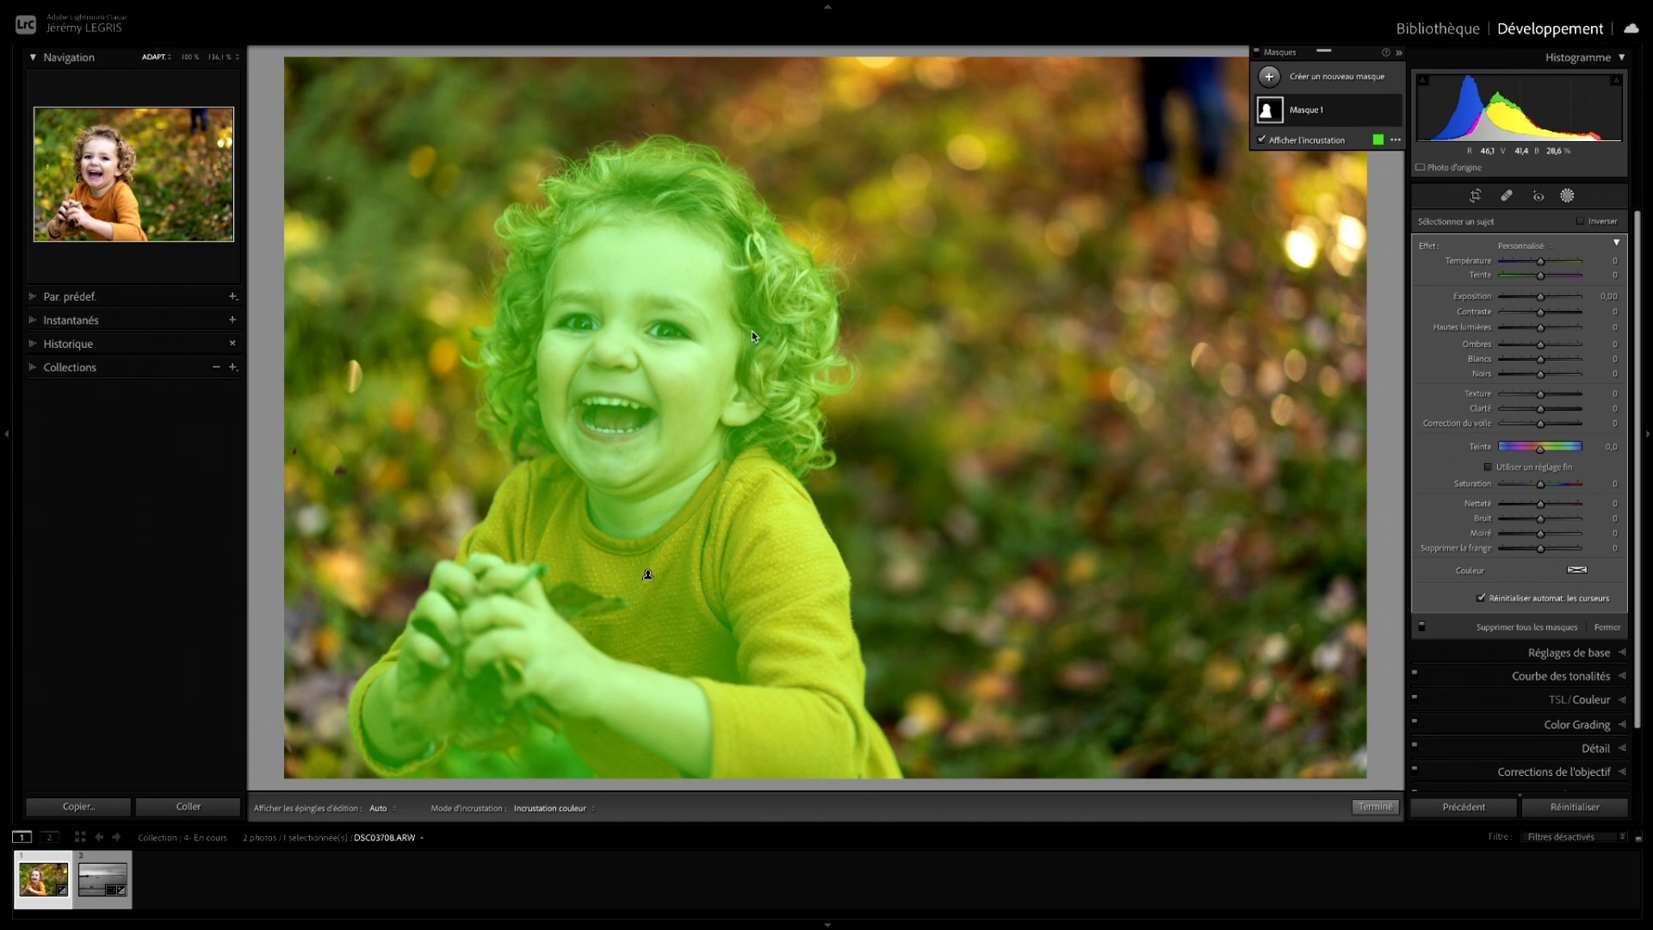
Hide the mask overlay and set exposure 0.59, contrast 28, highlights -34, shadows 13, whites -2 and blacks -22 on the subject mask.
{"action": "key", "text": "o"}
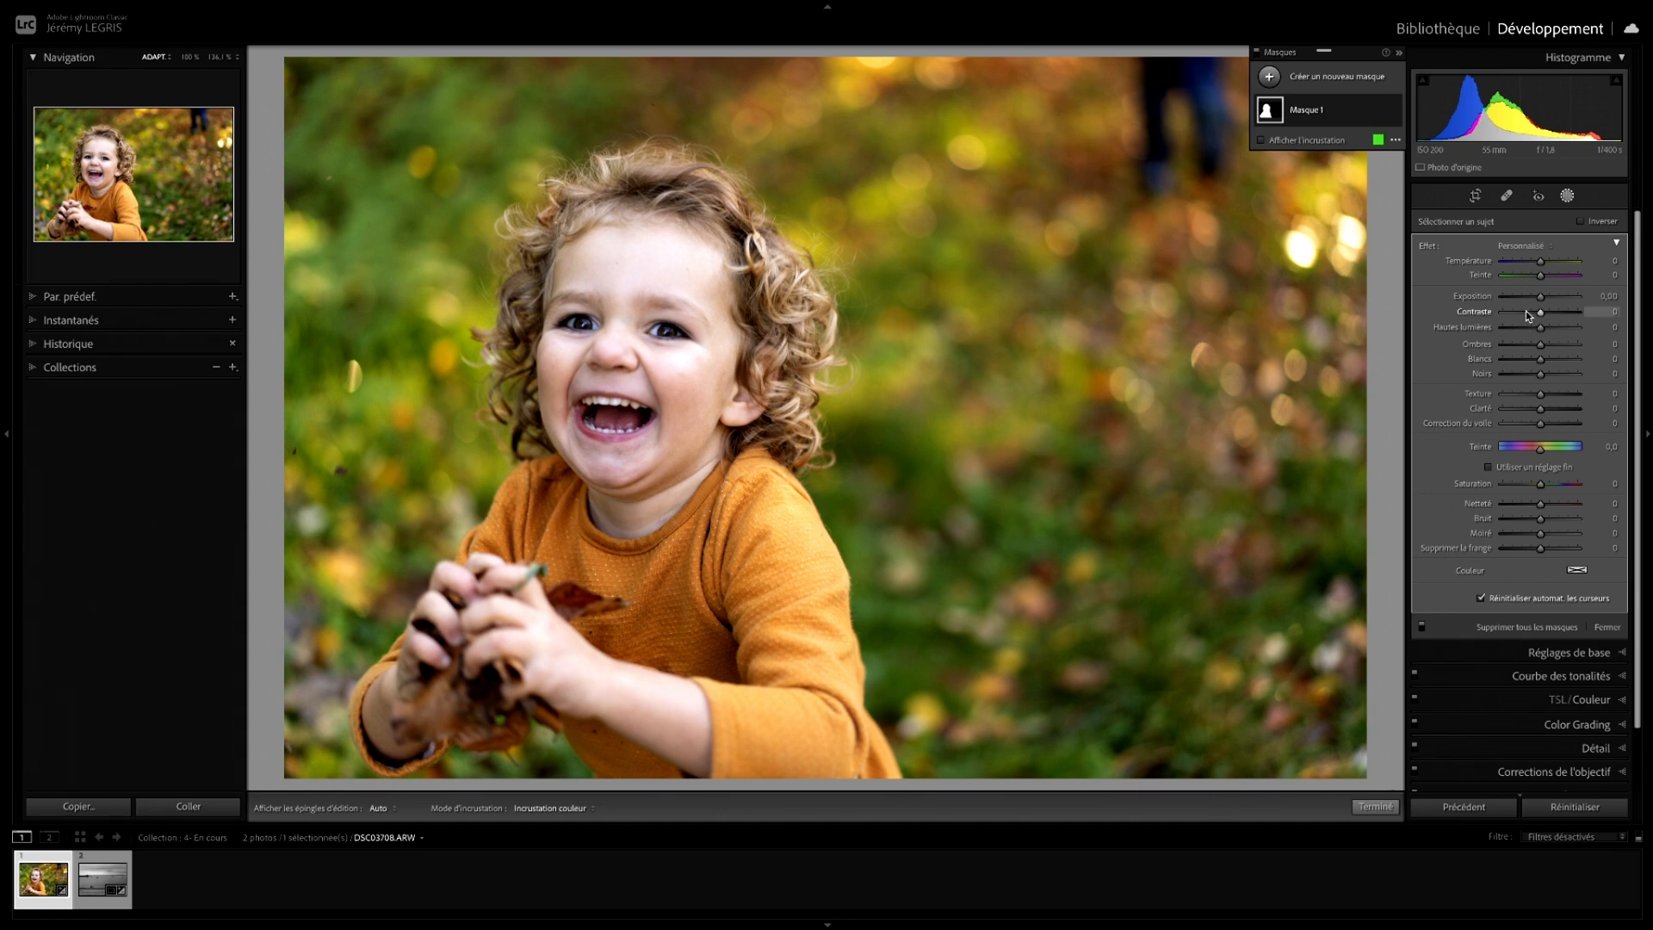
{"action": "left_click_drag", "start_coordinate": [1537, 297], "coordinate": [1528, 380]}
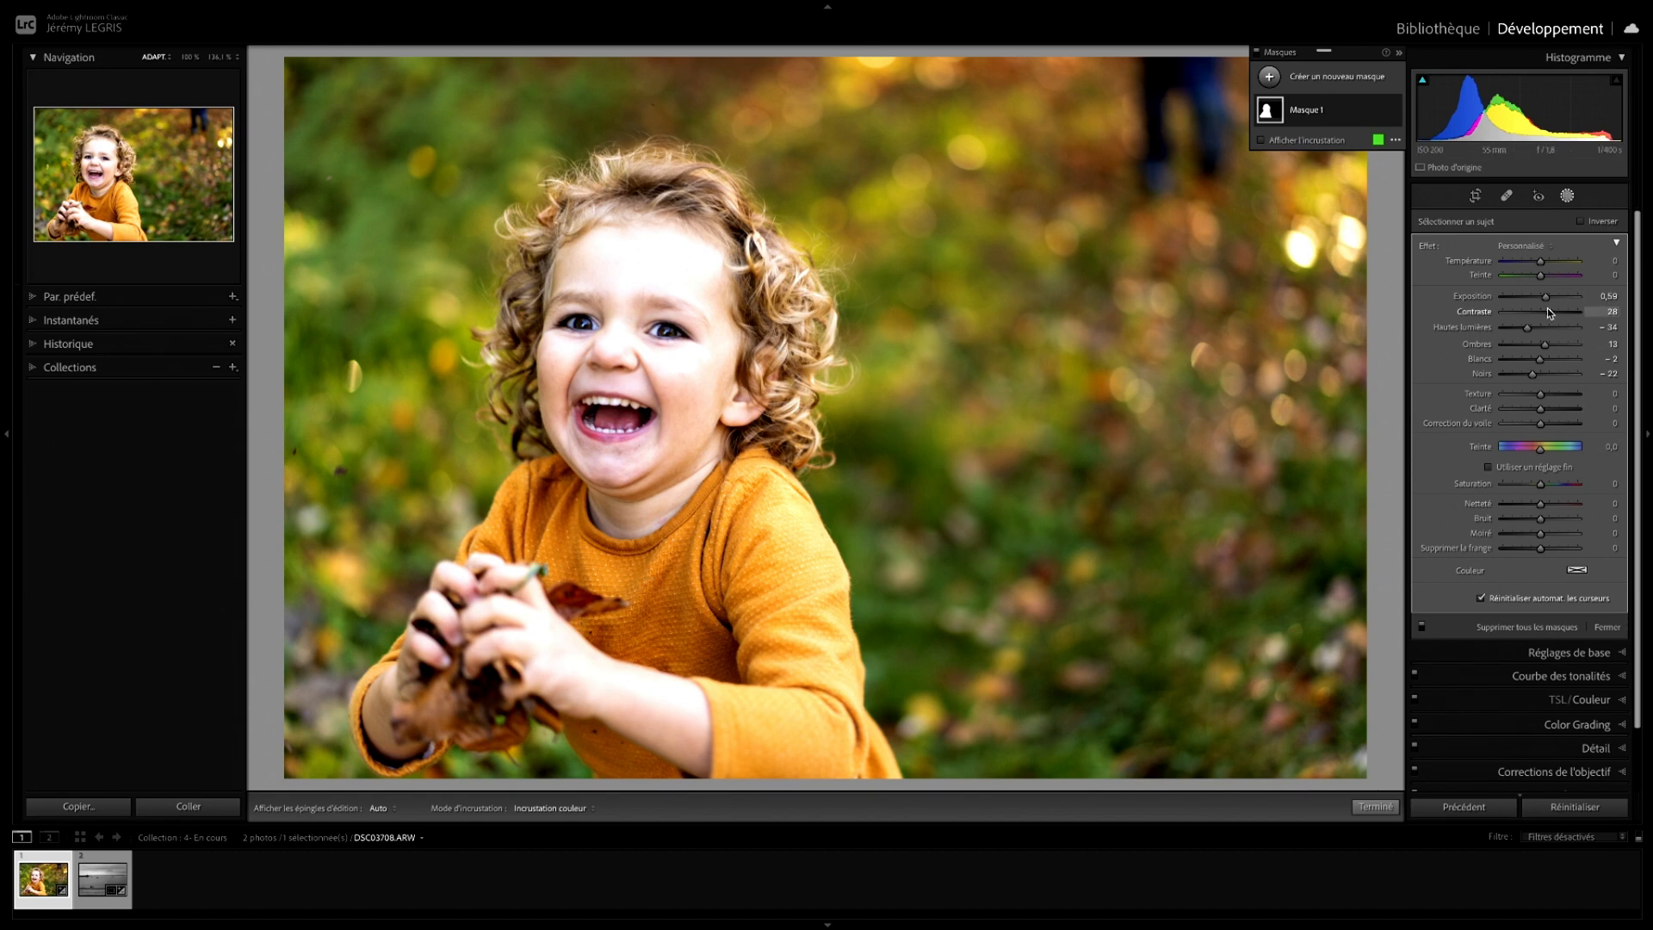
Compare the photo with and without the subject mask's adjustments by switching the mask's visibility.
{"action": "mouse_move", "coordinate": [1362, 102]}
{"action": "left_click", "coordinate": [1394, 111]}
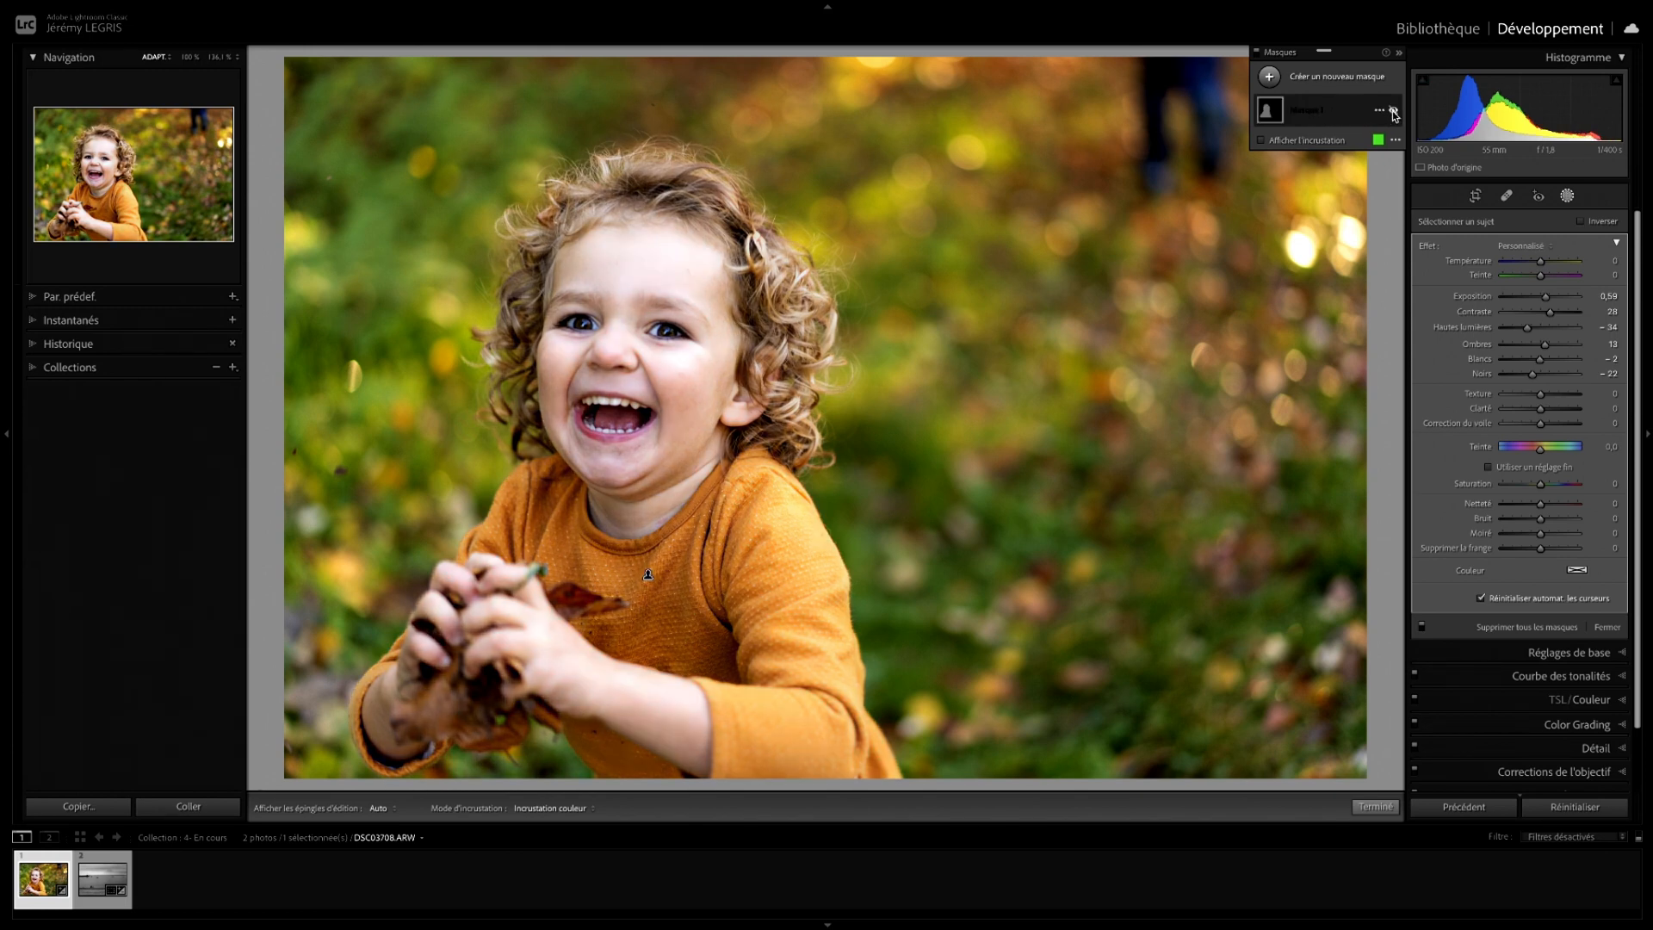
{"action": "left_click", "coordinate": [1394, 111]}
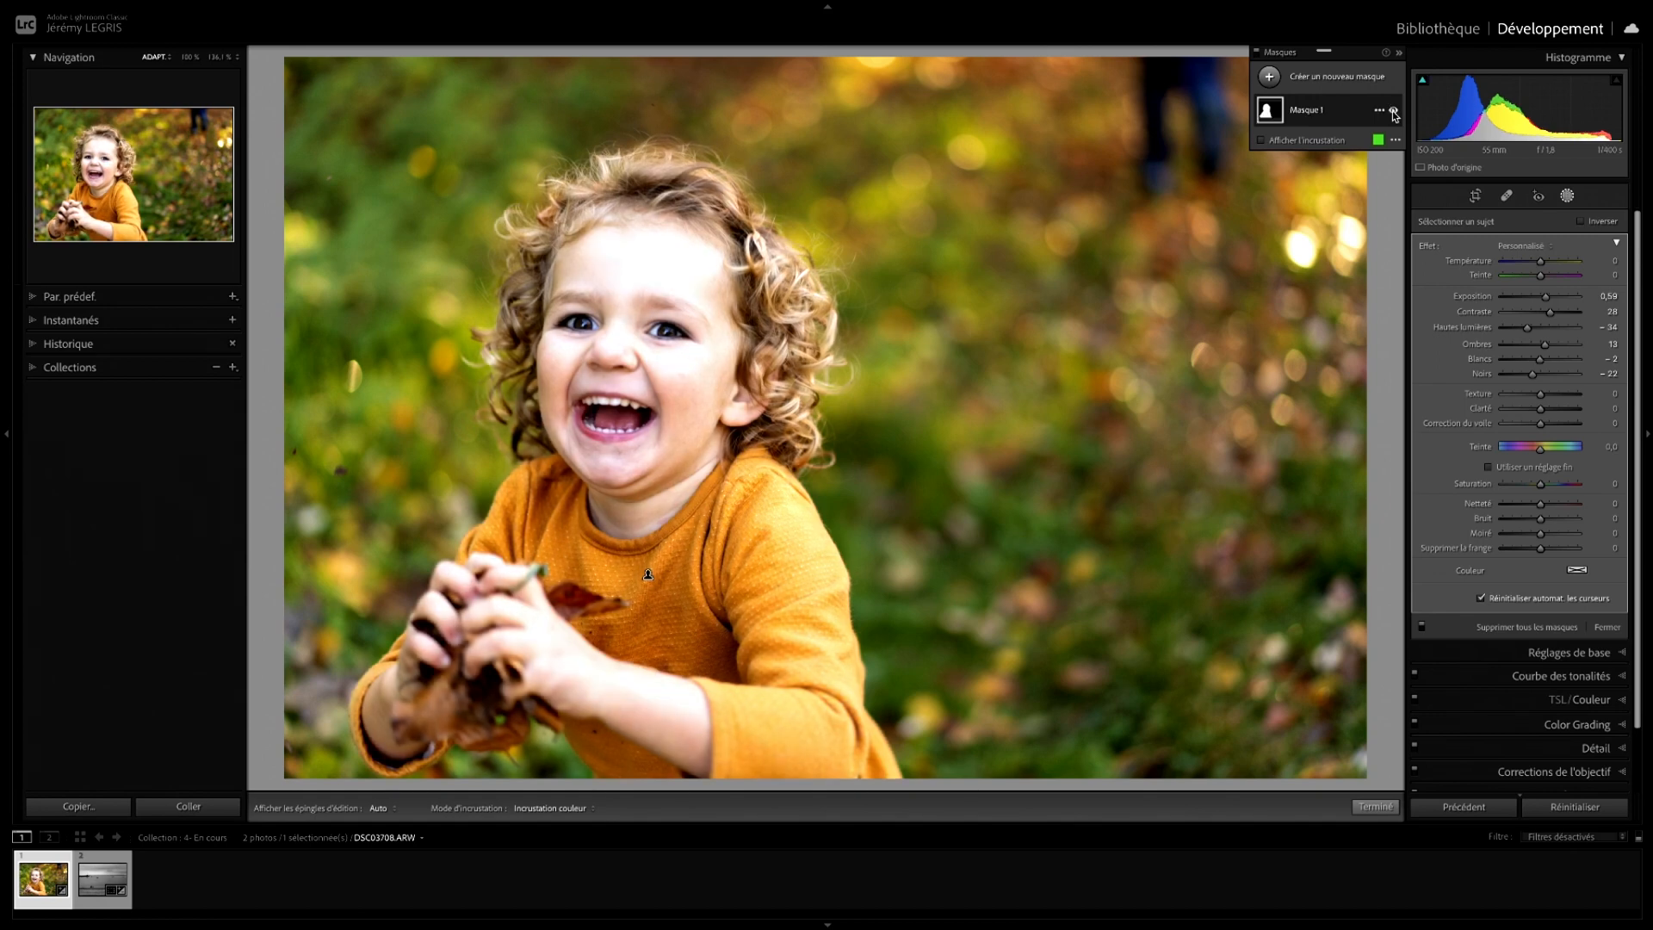
{"action": "left_click", "coordinate": [1393, 111]}
{"action": "left_click", "coordinate": [1394, 111]}
{"action": "left_click", "coordinate": [1394, 111]}
{"action": "left_click", "coordinate": [1394, 111]}
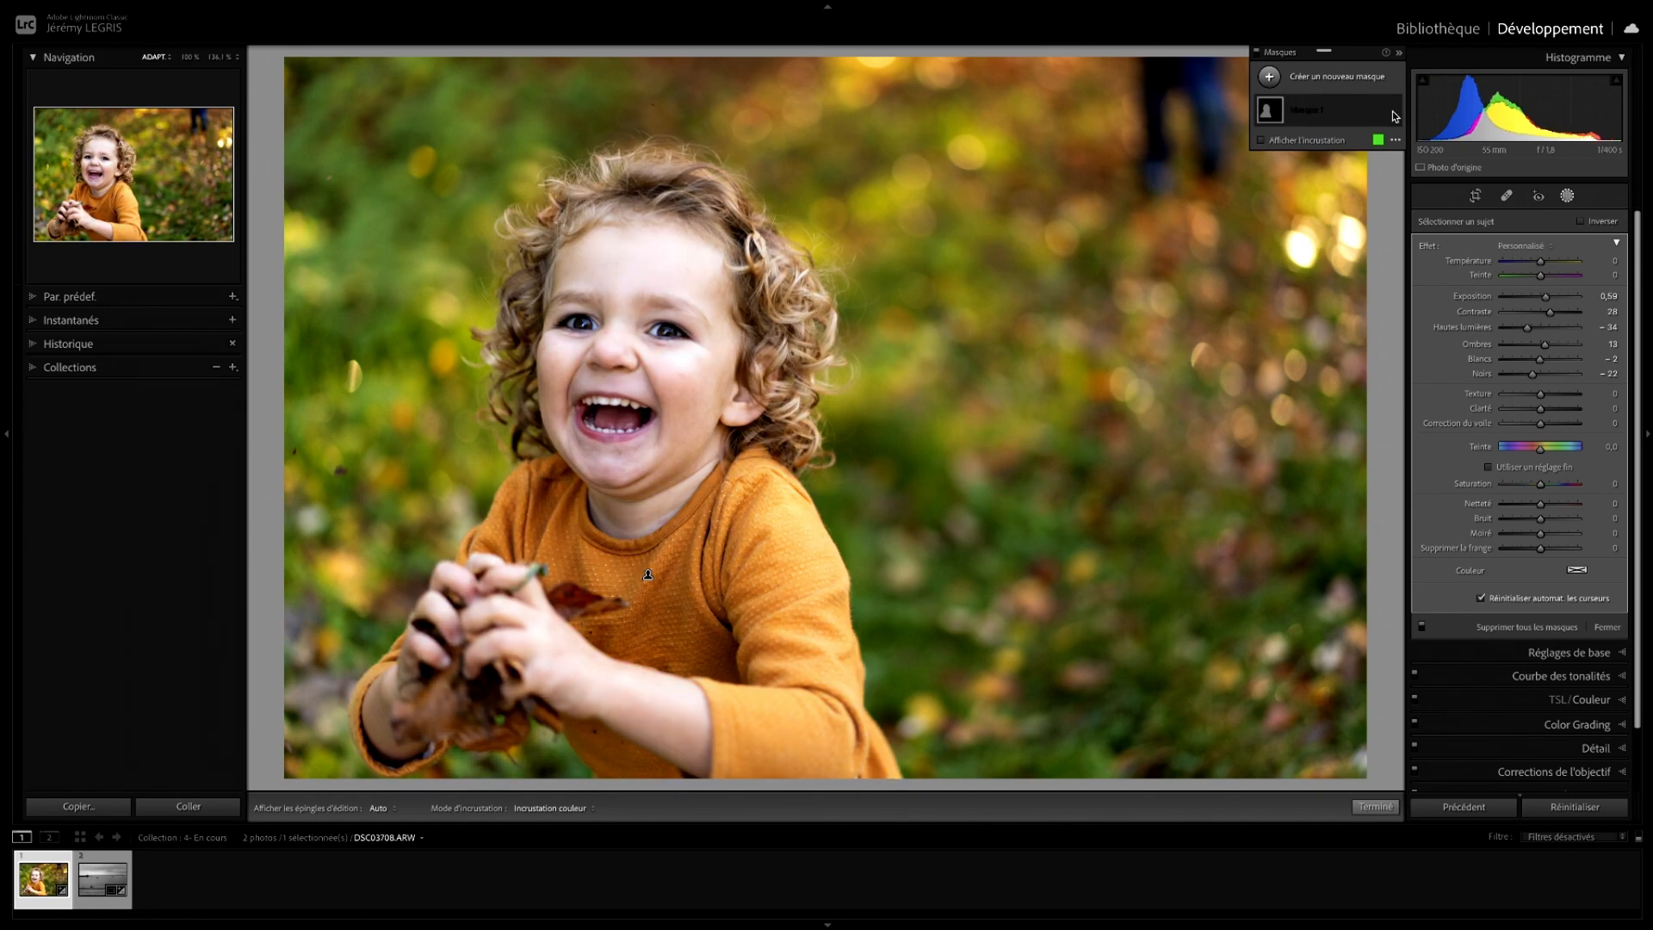
{"action": "left_click", "coordinate": [1394, 111]}
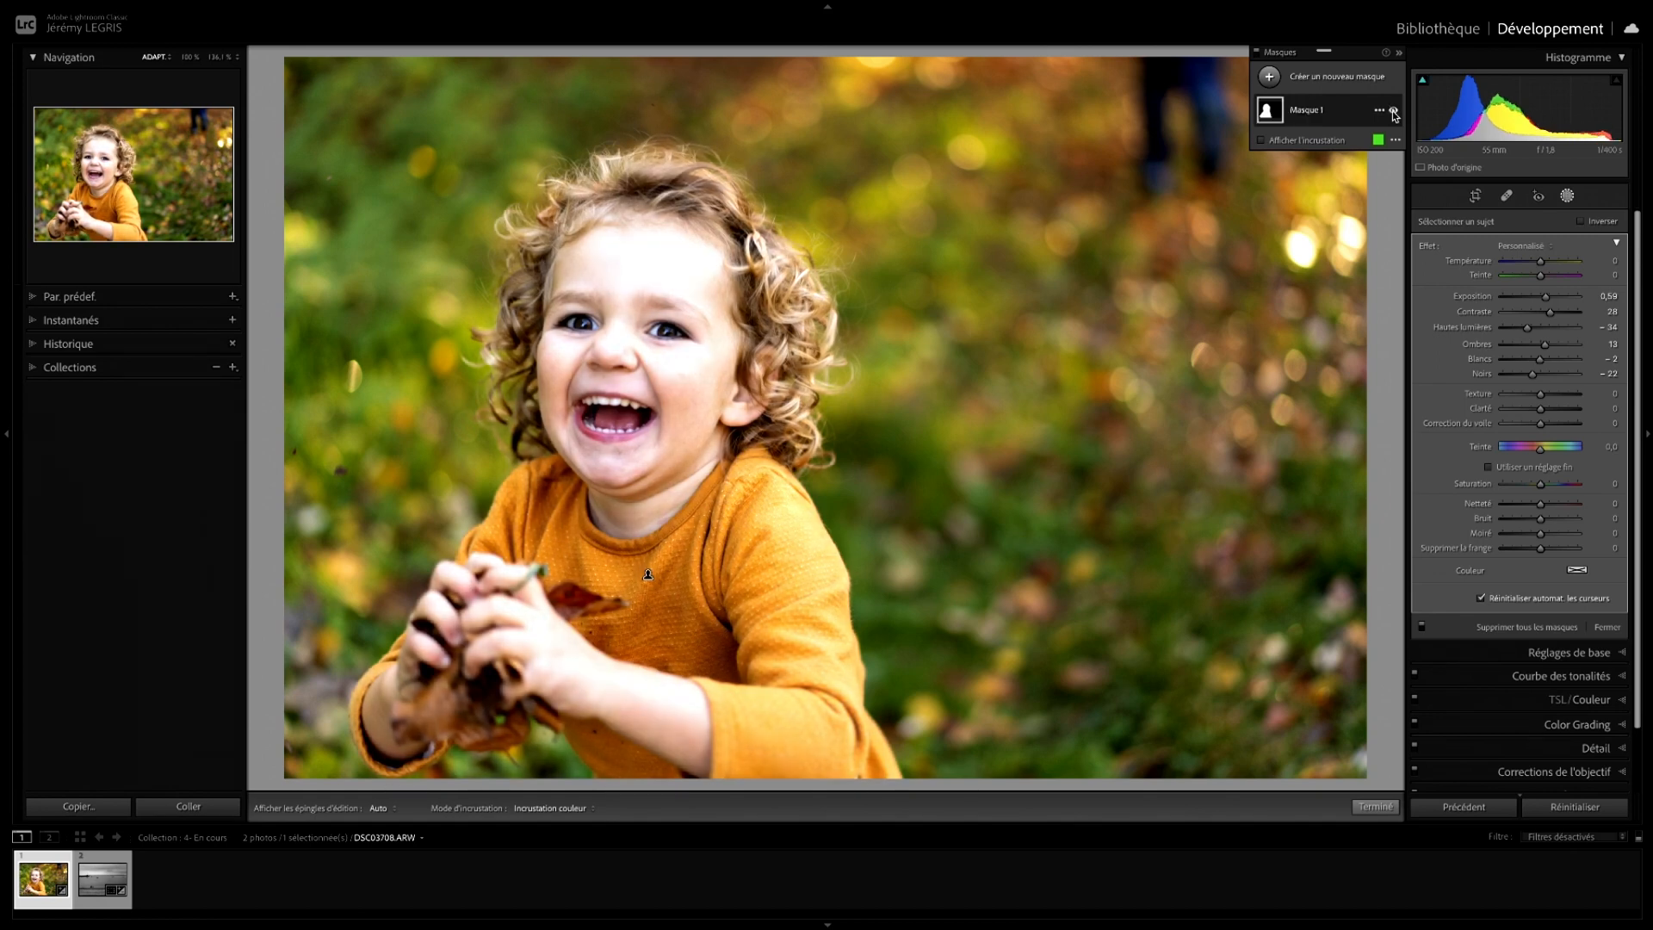
Rename the subject mask as Fille.
{"action": "double_click", "coordinate": [1305, 110]}
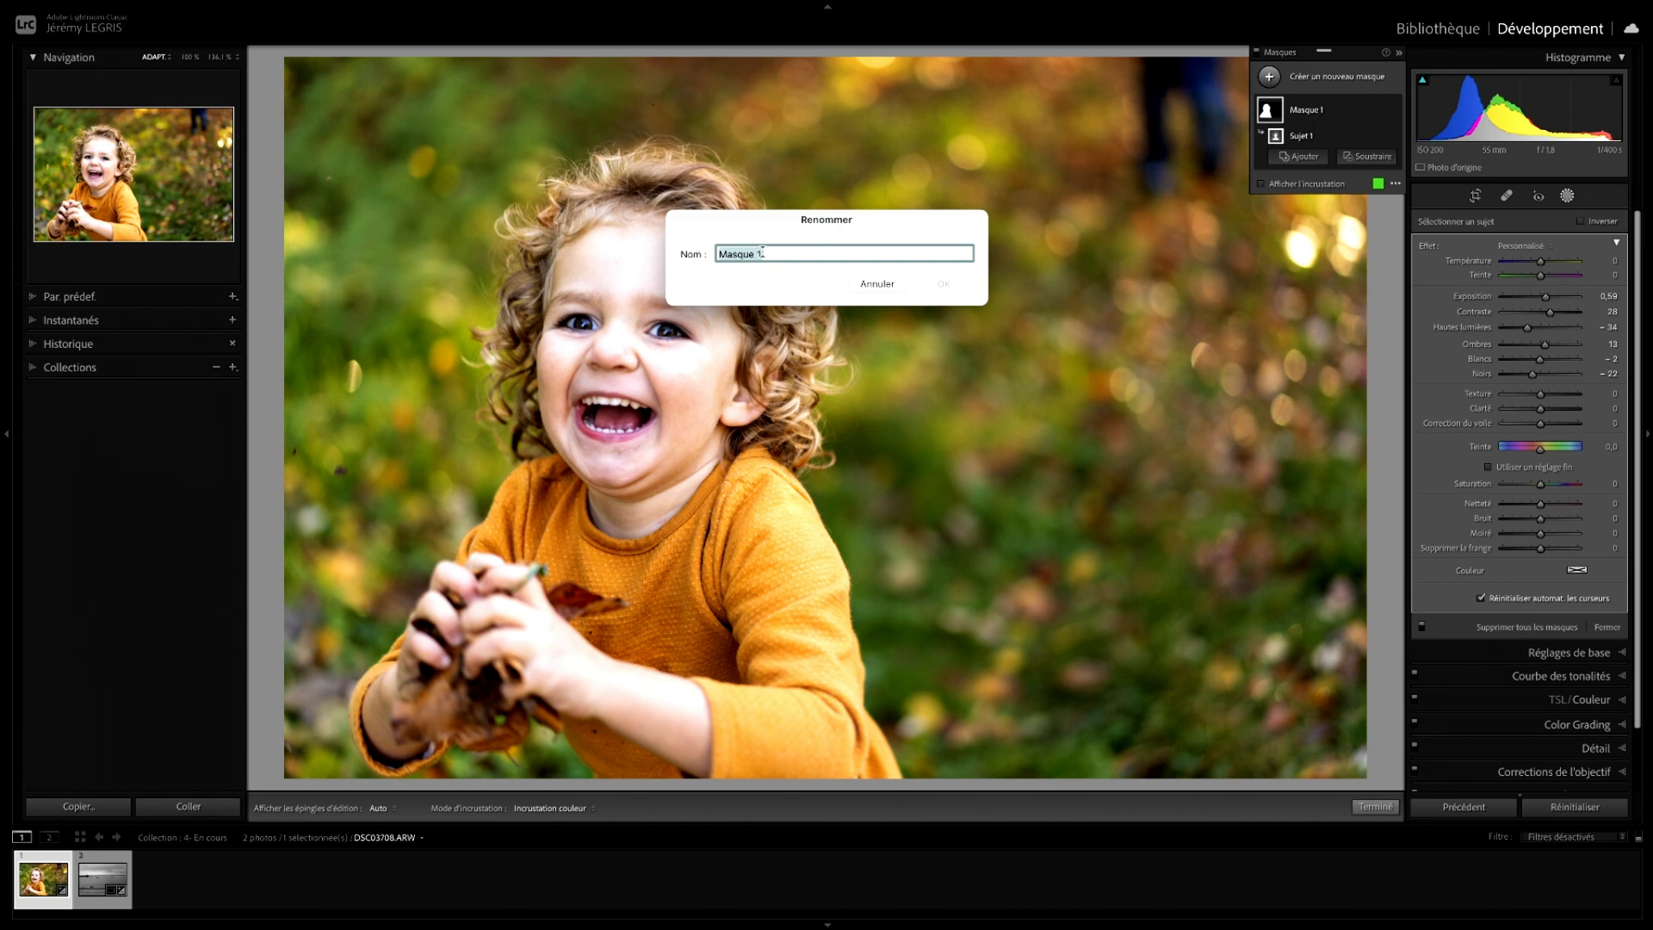
{"action": "type", "text": "Fille"}
{"action": "left_click", "coordinate": [964, 285]}
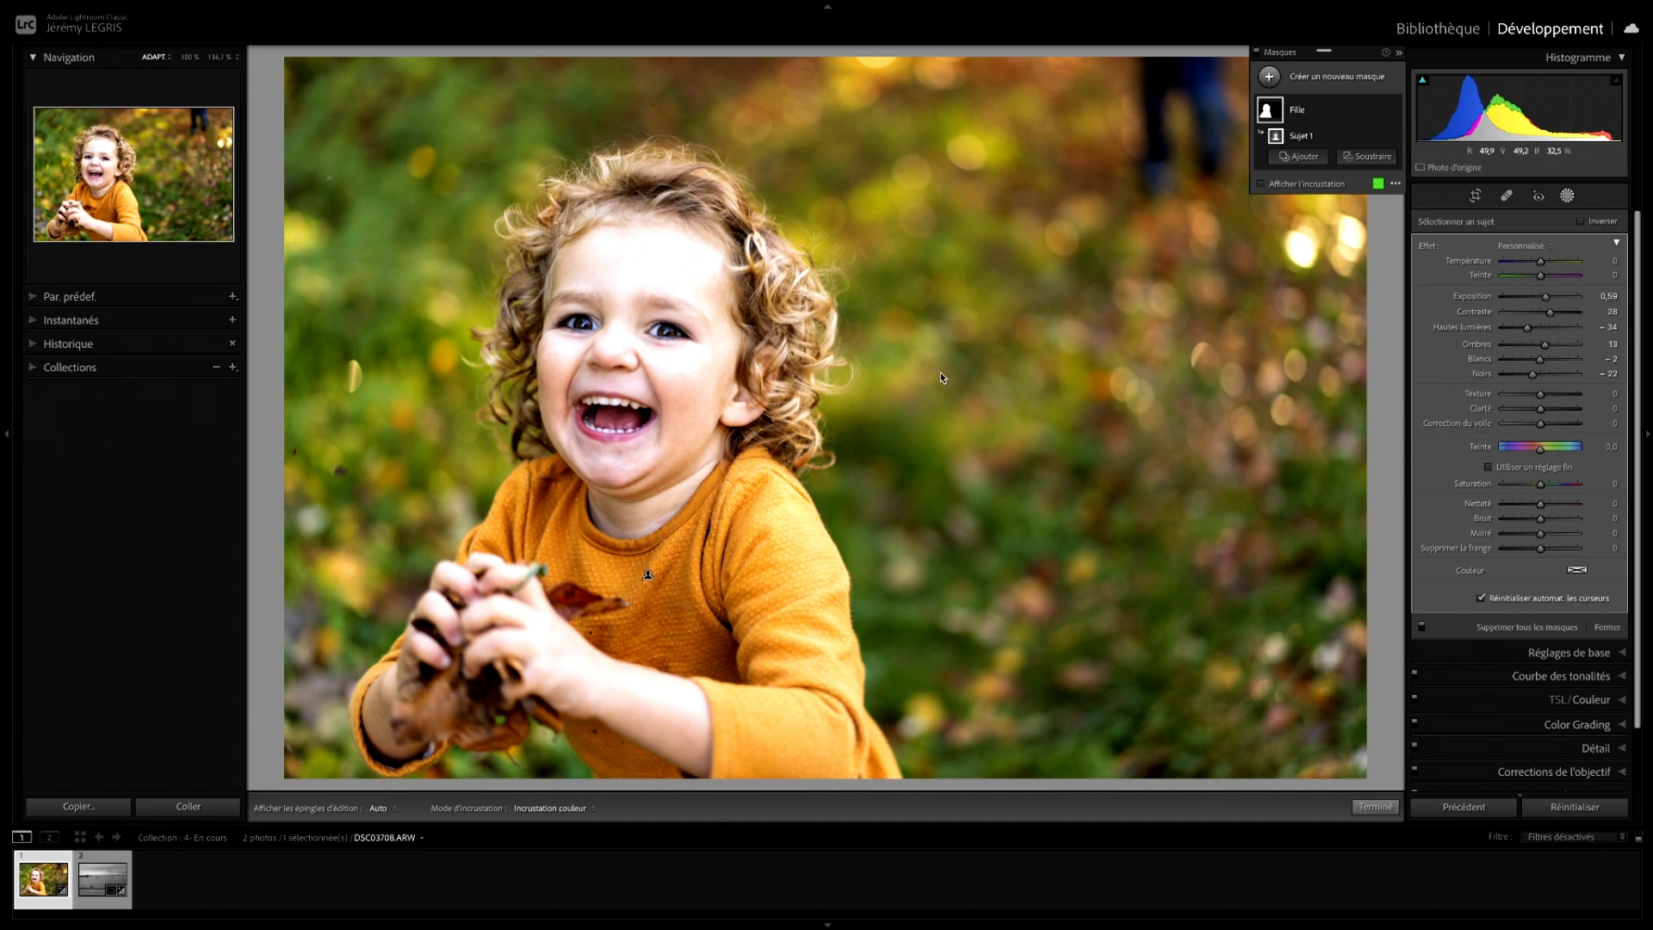
Show the mask overlay and subtract the greenery below the child's hands from the Fille mask with a brush.
{"action": "mouse_move", "coordinate": [1281, 112]}
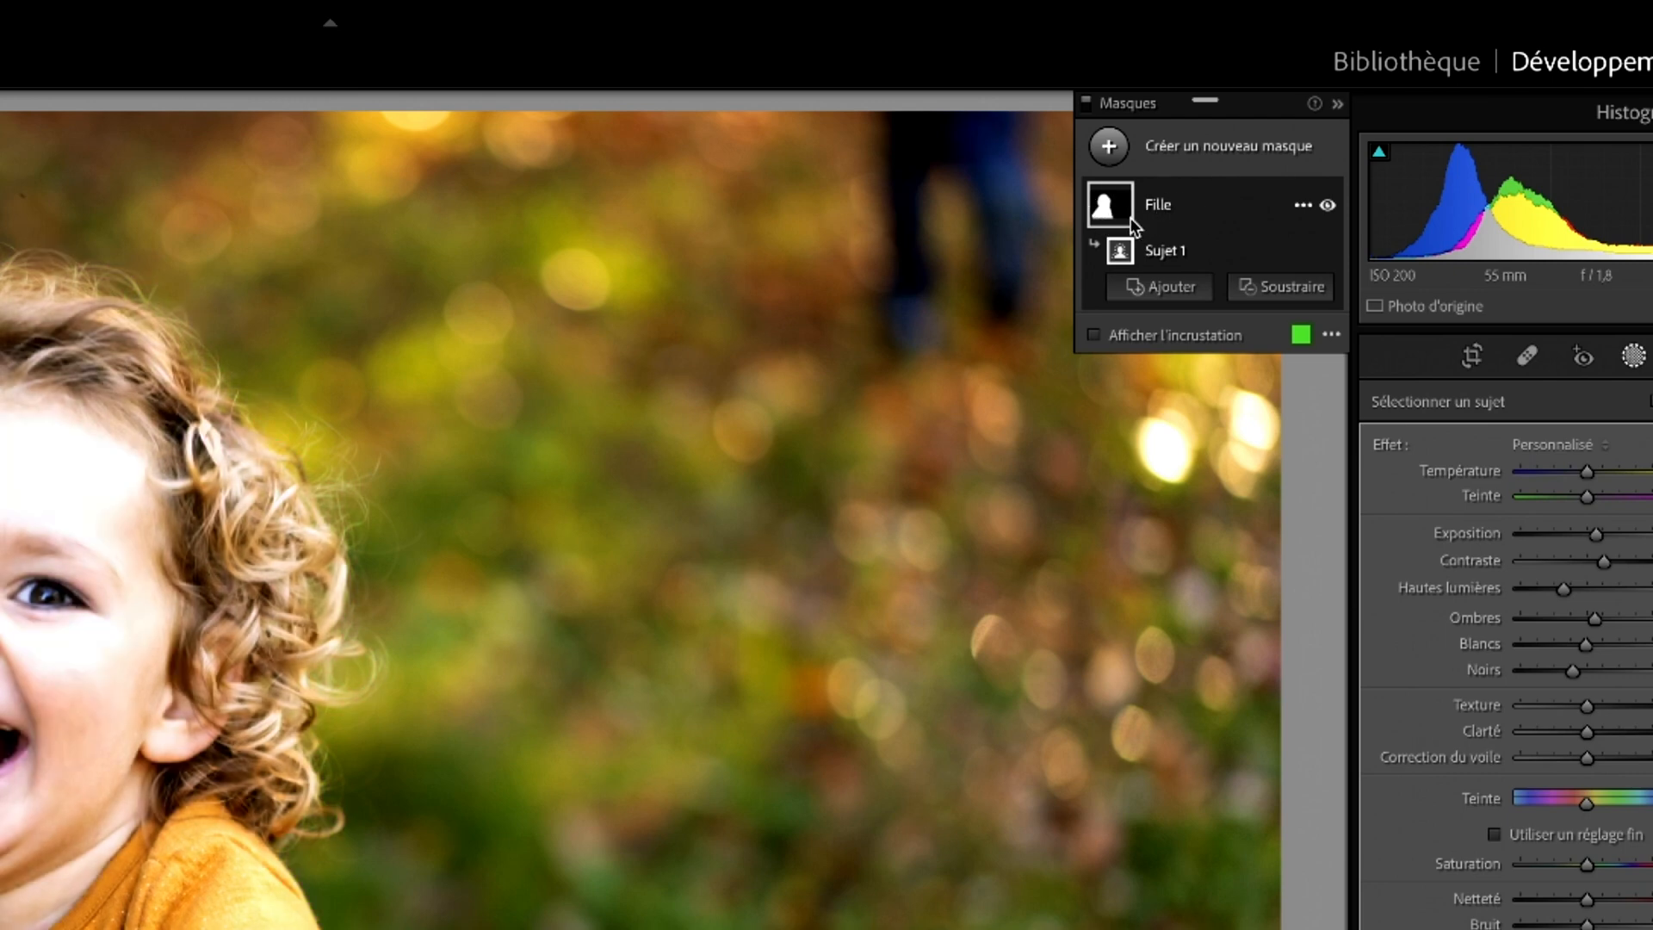
{"action": "mouse_move", "coordinate": [1099, 211]}
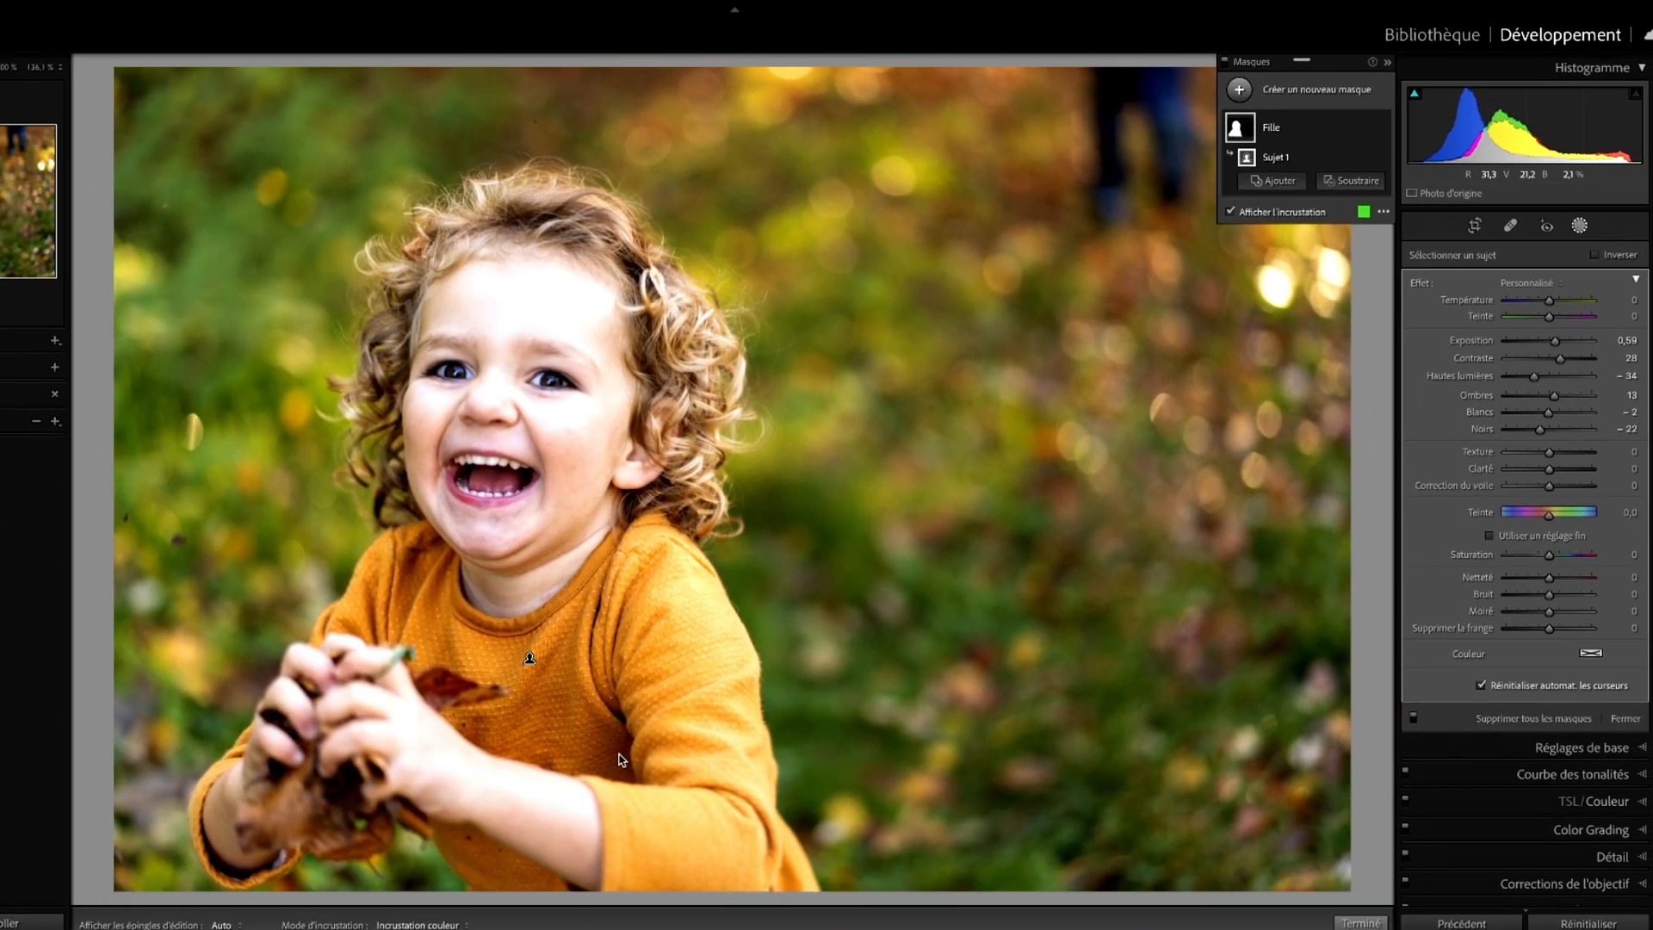
{"action": "key", "text": "o"}
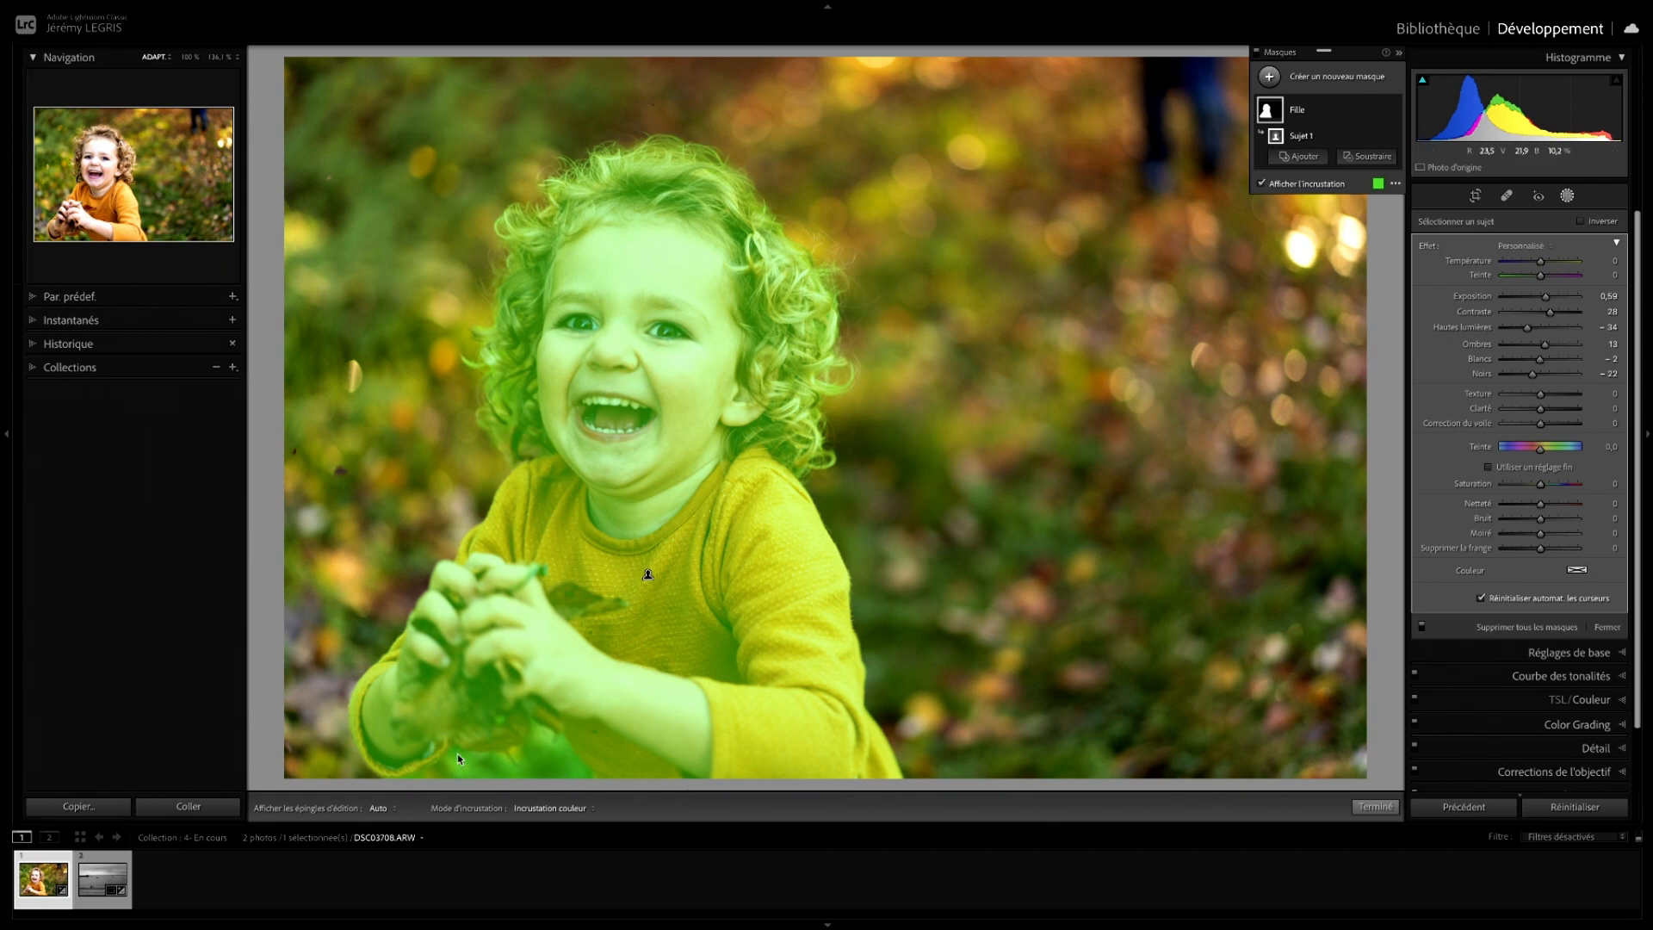
{"action": "left_click", "coordinate": [1373, 157]}
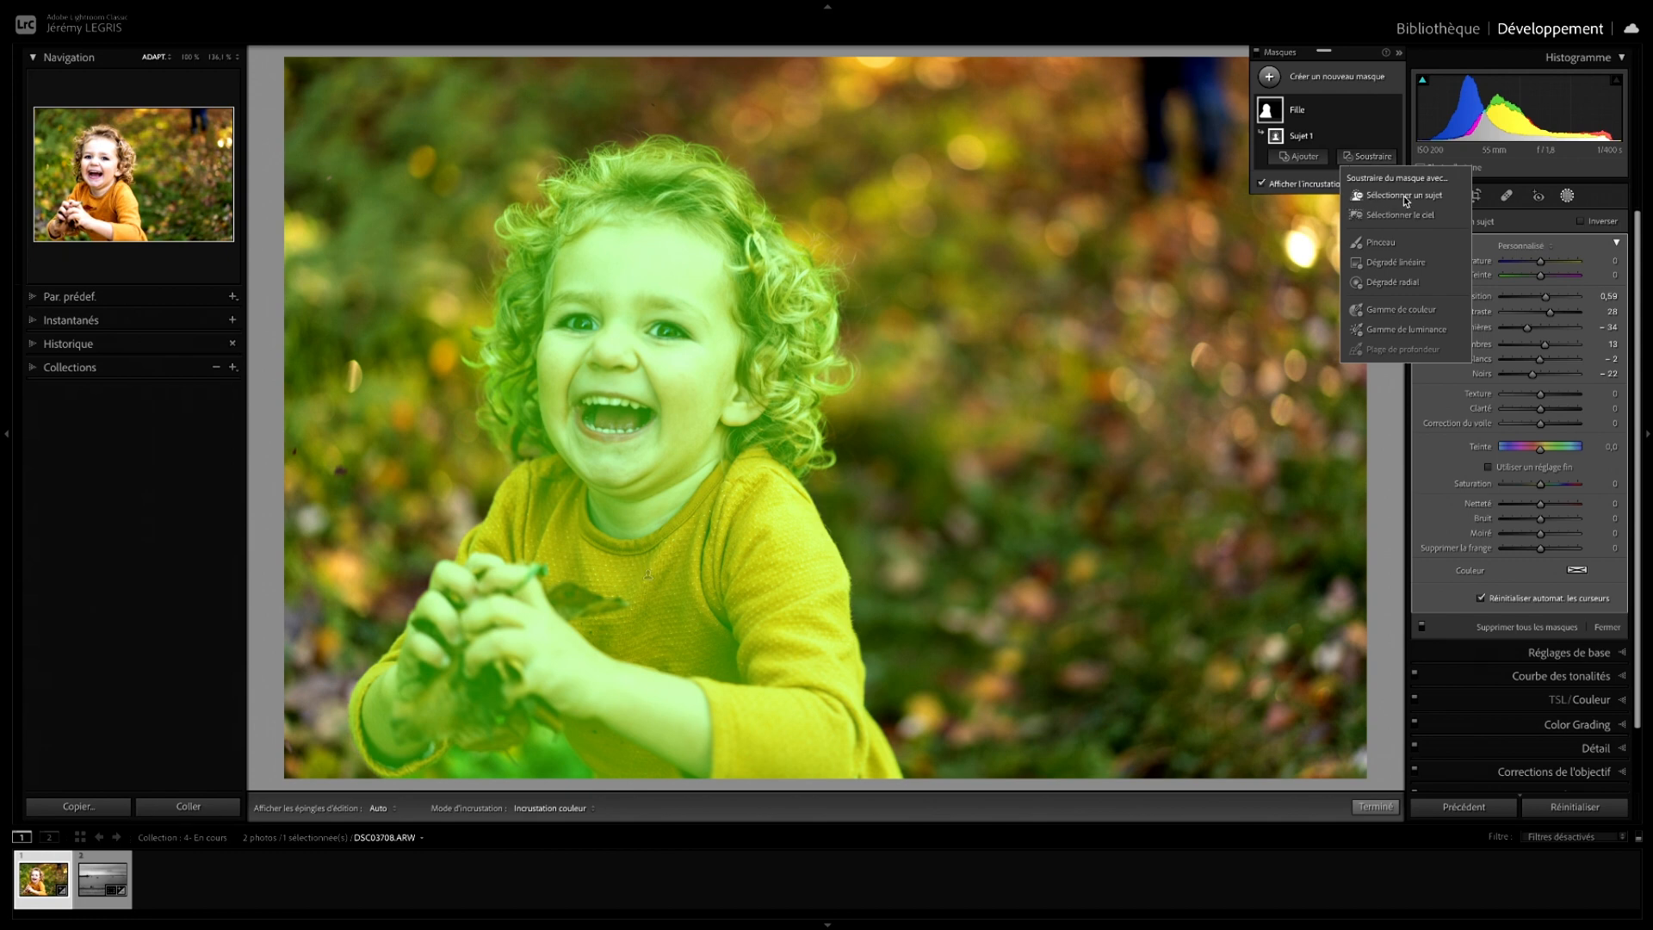
{"action": "left_click", "coordinate": [1382, 244]}
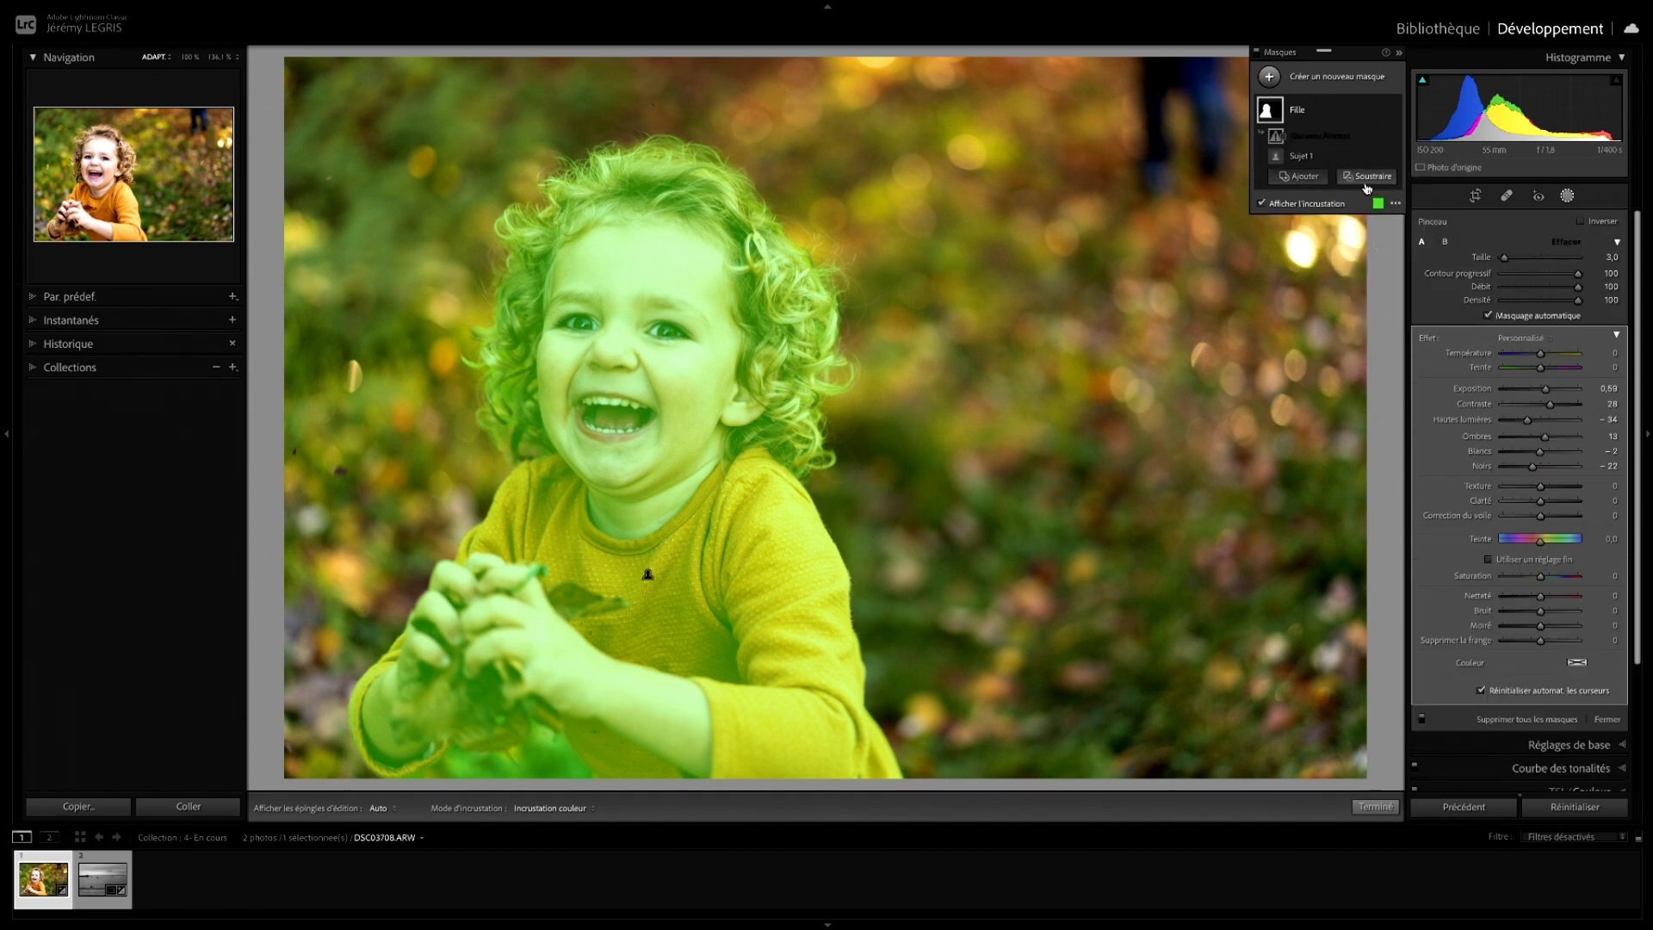
{"action": "scroll", "coordinate": [1018, 378], "scroll_direction": "up", "scroll_amount": 6}
{"action": "left_click", "coordinate": [516, 770]}
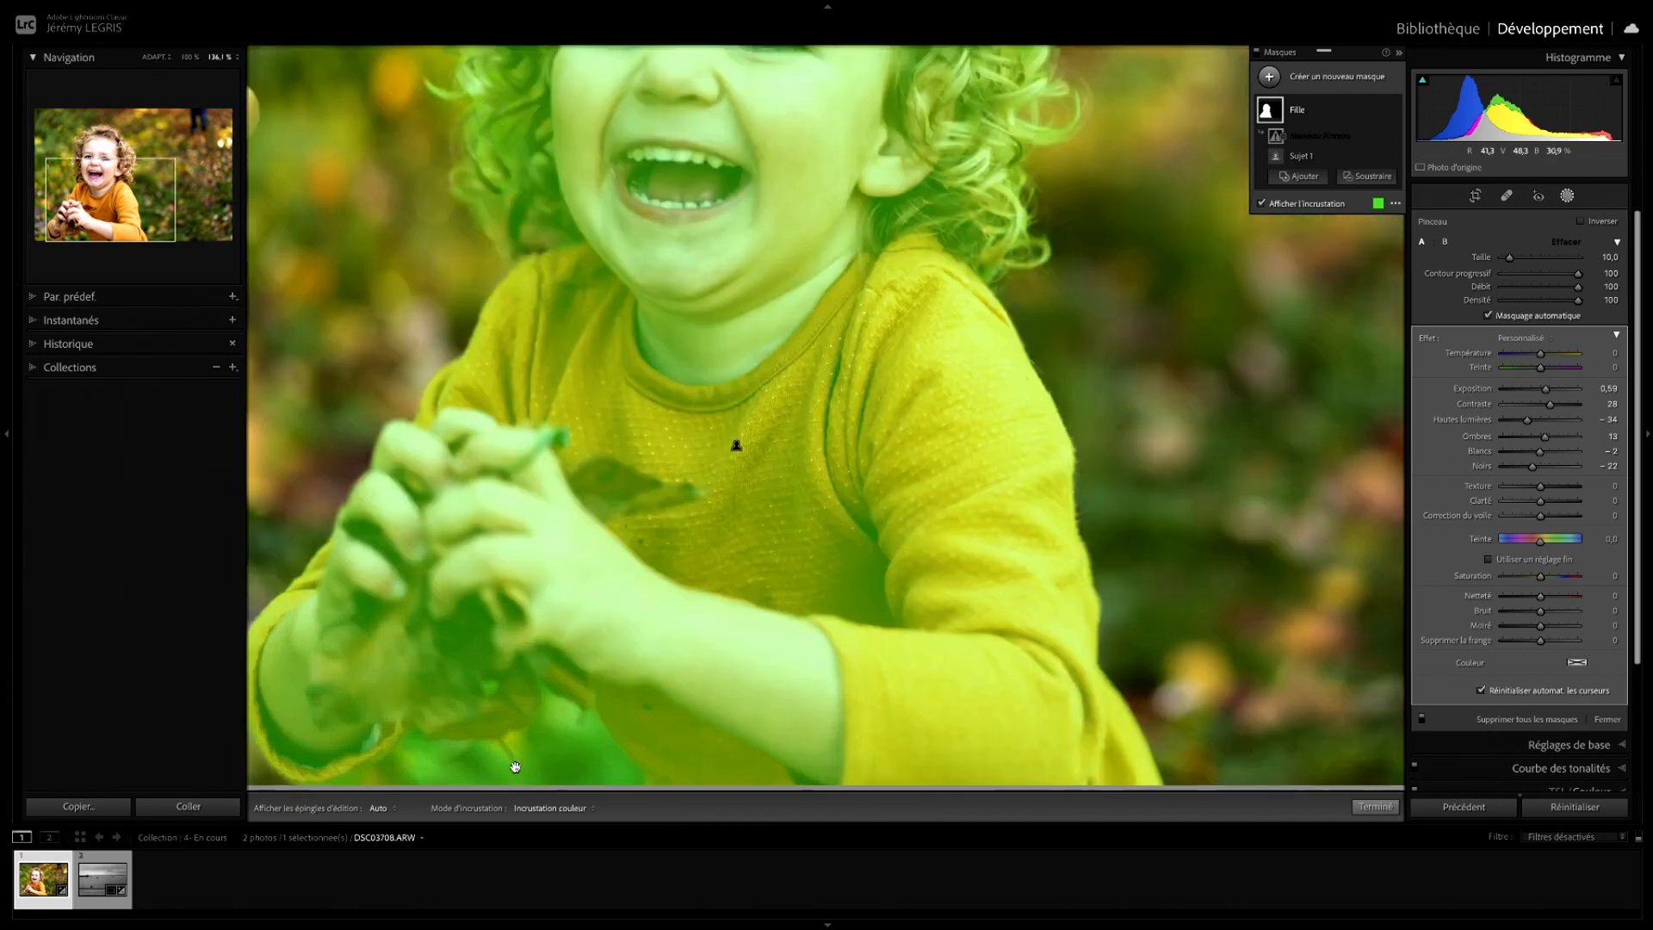
{"action": "left_click_drag", "start_coordinate": [555, 745], "coordinate": [727, 517]}
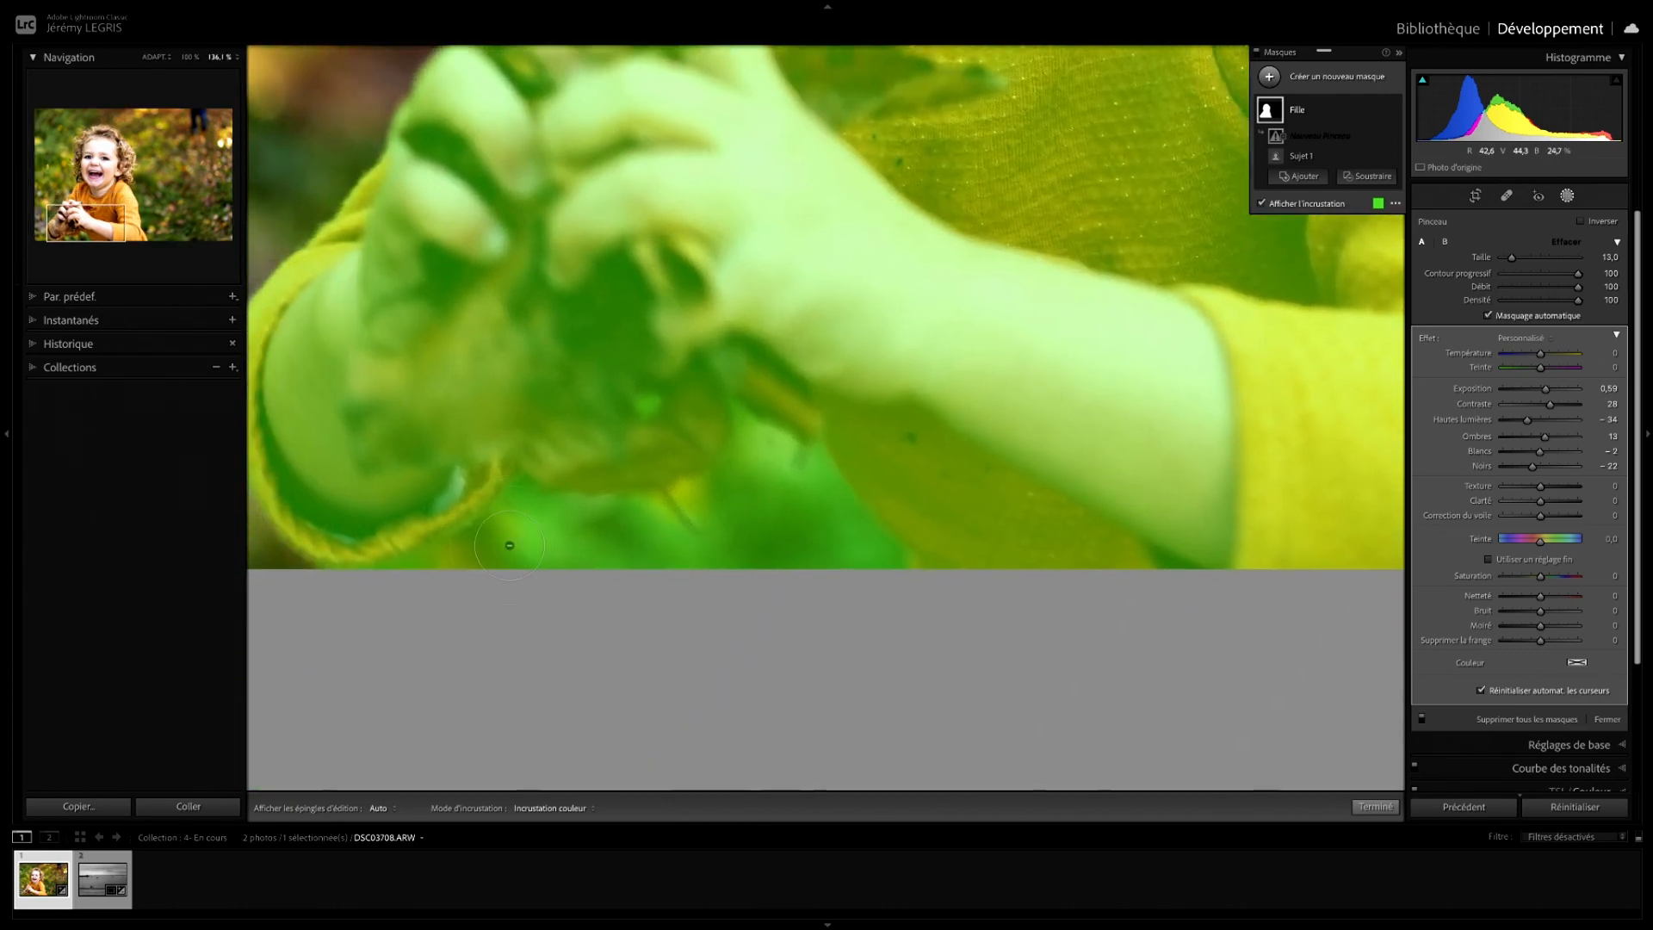
{"action": "scroll", "coordinate": [480, 567], "scroll_direction": "up", "scroll_amount": 5}
{"action": "key", "text": "h"}
{"action": "mouse_move", "coordinate": [498, 561]}
{"action": "left_mouse_down"}
{"action": "mouse_move", "coordinate": [700, 554]}
{"action": "mouse_move", "coordinate": [655, 543]}
{"action": "mouse_move", "coordinate": [747, 499]}
{"action": "mouse_move", "coordinate": [755, 471]}
{"action": "mouse_move", "coordinate": [818, 549]}
{"action": "mouse_move", "coordinate": [795, 569]}
{"action": "mouse_move", "coordinate": [863, 575]}
{"action": "mouse_move", "coordinate": [775, 471]}
{"action": "mouse_move", "coordinate": [789, 479]}
{"action": "mouse_move", "coordinate": [761, 518]}
{"action": "mouse_move", "coordinate": [727, 500]}
{"action": "mouse_move", "coordinate": [456, 539]}
{"action": "mouse_move", "coordinate": [440, 566]}
{"action": "mouse_move", "coordinate": [385, 583]}
{"action": "mouse_move", "coordinate": [534, 526]}
{"action": "mouse_move", "coordinate": [524, 498]}
{"action": "mouse_move", "coordinate": [533, 526]}
{"action": "mouse_move", "coordinate": [609, 519]}
{"action": "left_mouse_up"}
{"action": "key", "text": "h"}
{"action": "scroll", "coordinate": [764, 515], "scroll_direction": "down", "scroll_amount": 7}
{"action": "key", "text": "h"}
{"action": "key", "text": "h"}
{"action": "key", "text": "z"}
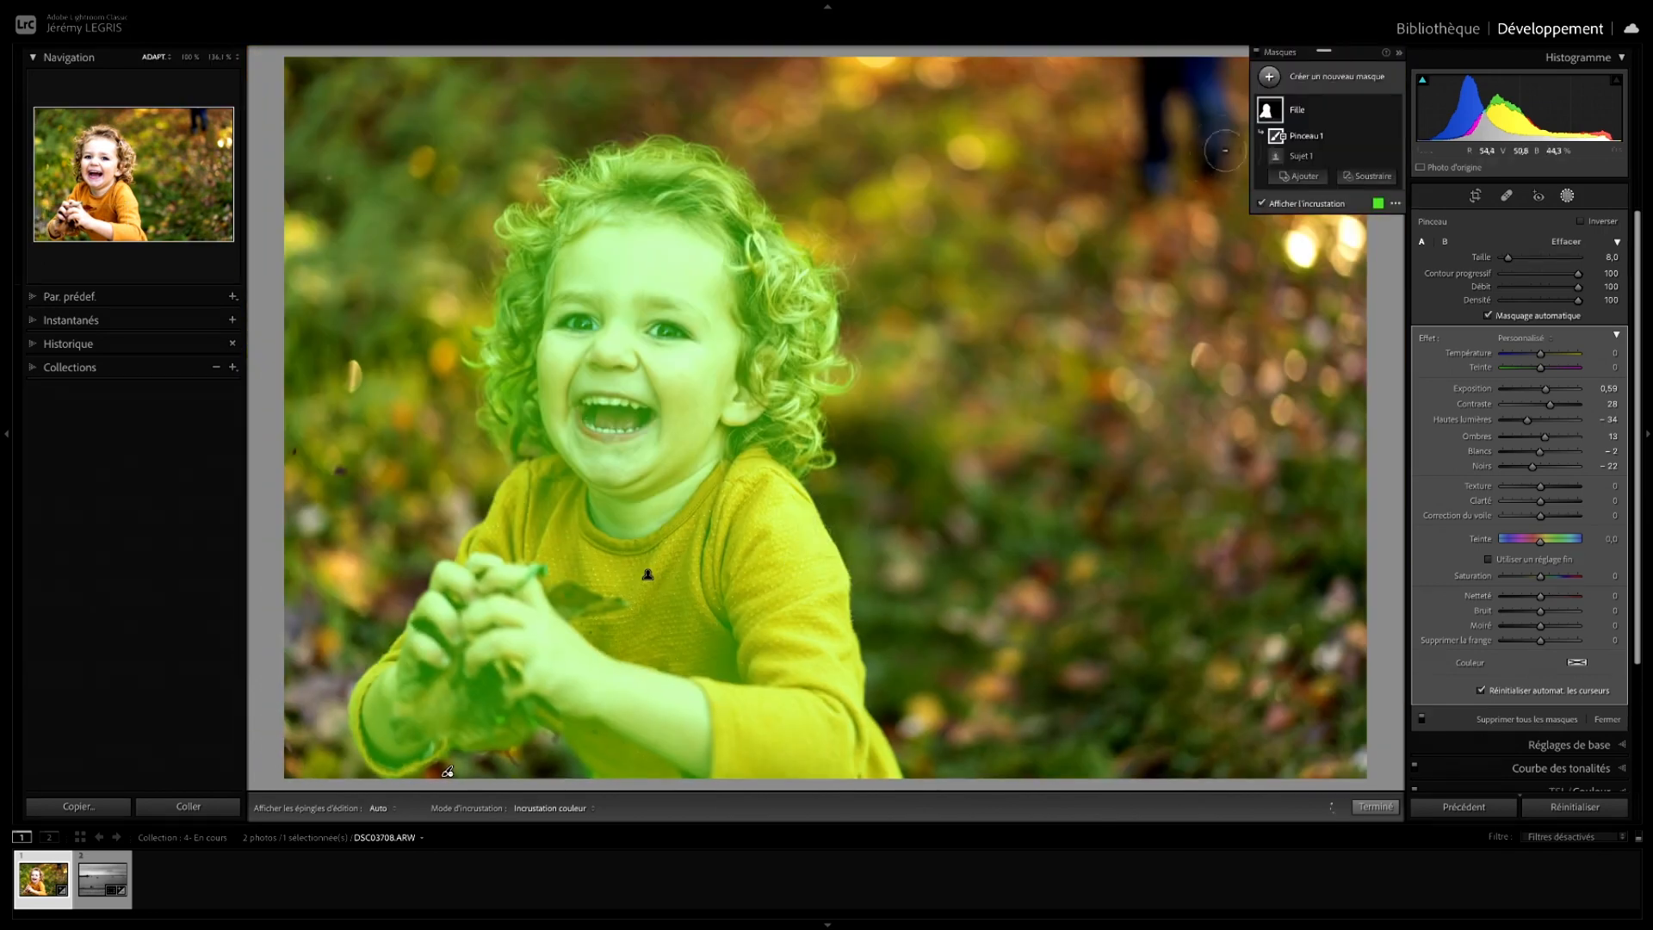
Examine what Sujet 1 and Pinceau 1 each contribute to the Fille mask by switching their visibility.
{"action": "left_click", "coordinate": [1301, 158]}
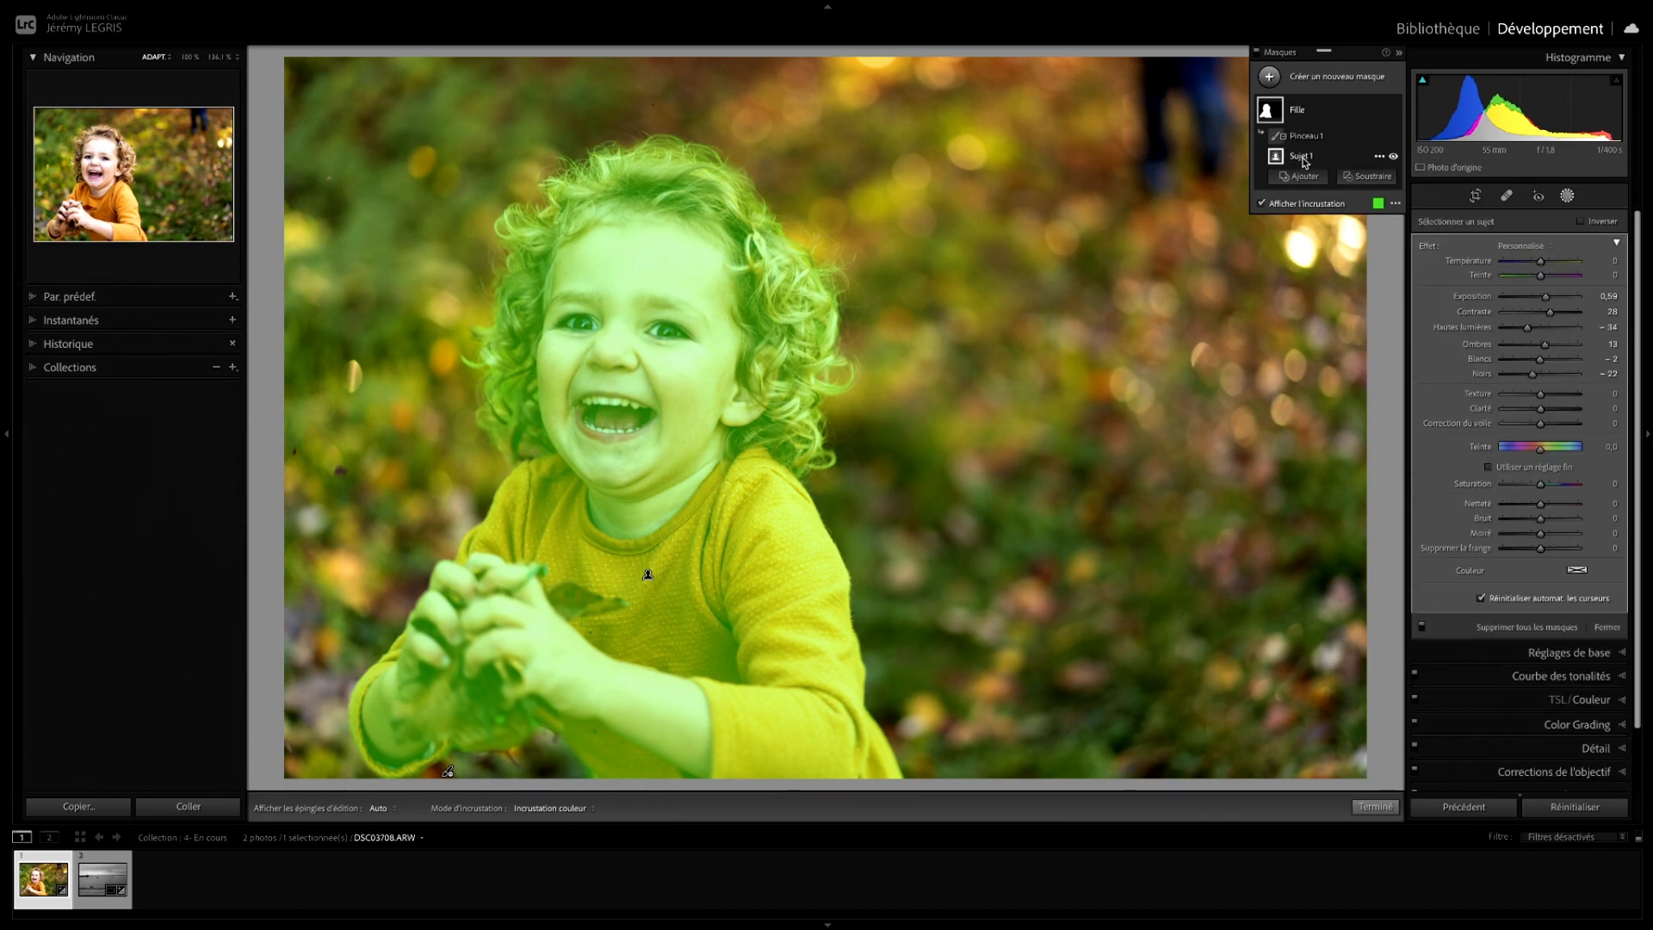
{"action": "left_click", "coordinate": [1393, 156]}
{"action": "left_click", "coordinate": [1393, 157]}
{"action": "left_click", "coordinate": [1393, 156]}
{"action": "left_click", "coordinate": [1393, 157]}
{"action": "left_click", "coordinate": [1393, 137]}
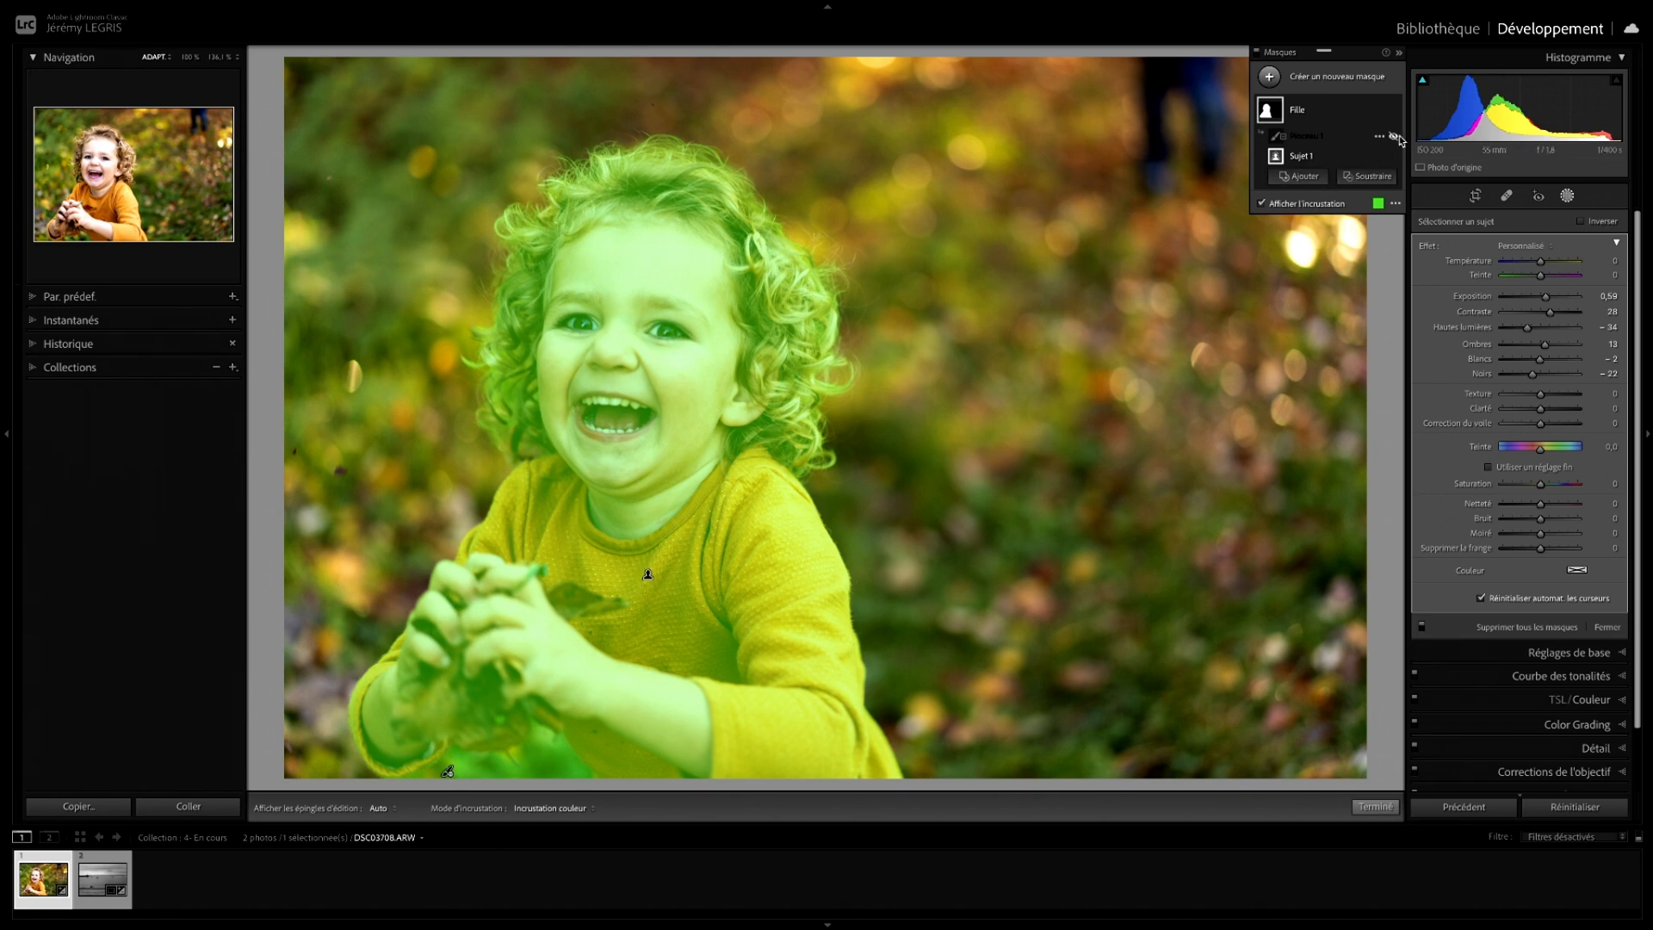
{"action": "left_click", "coordinate": [1394, 137]}
{"action": "left_click", "coordinate": [1393, 137]}
{"action": "left_click", "coordinate": [1393, 137]}
{"action": "left_click", "coordinate": [1394, 137]}
{"action": "left_click", "coordinate": [1393, 137]}
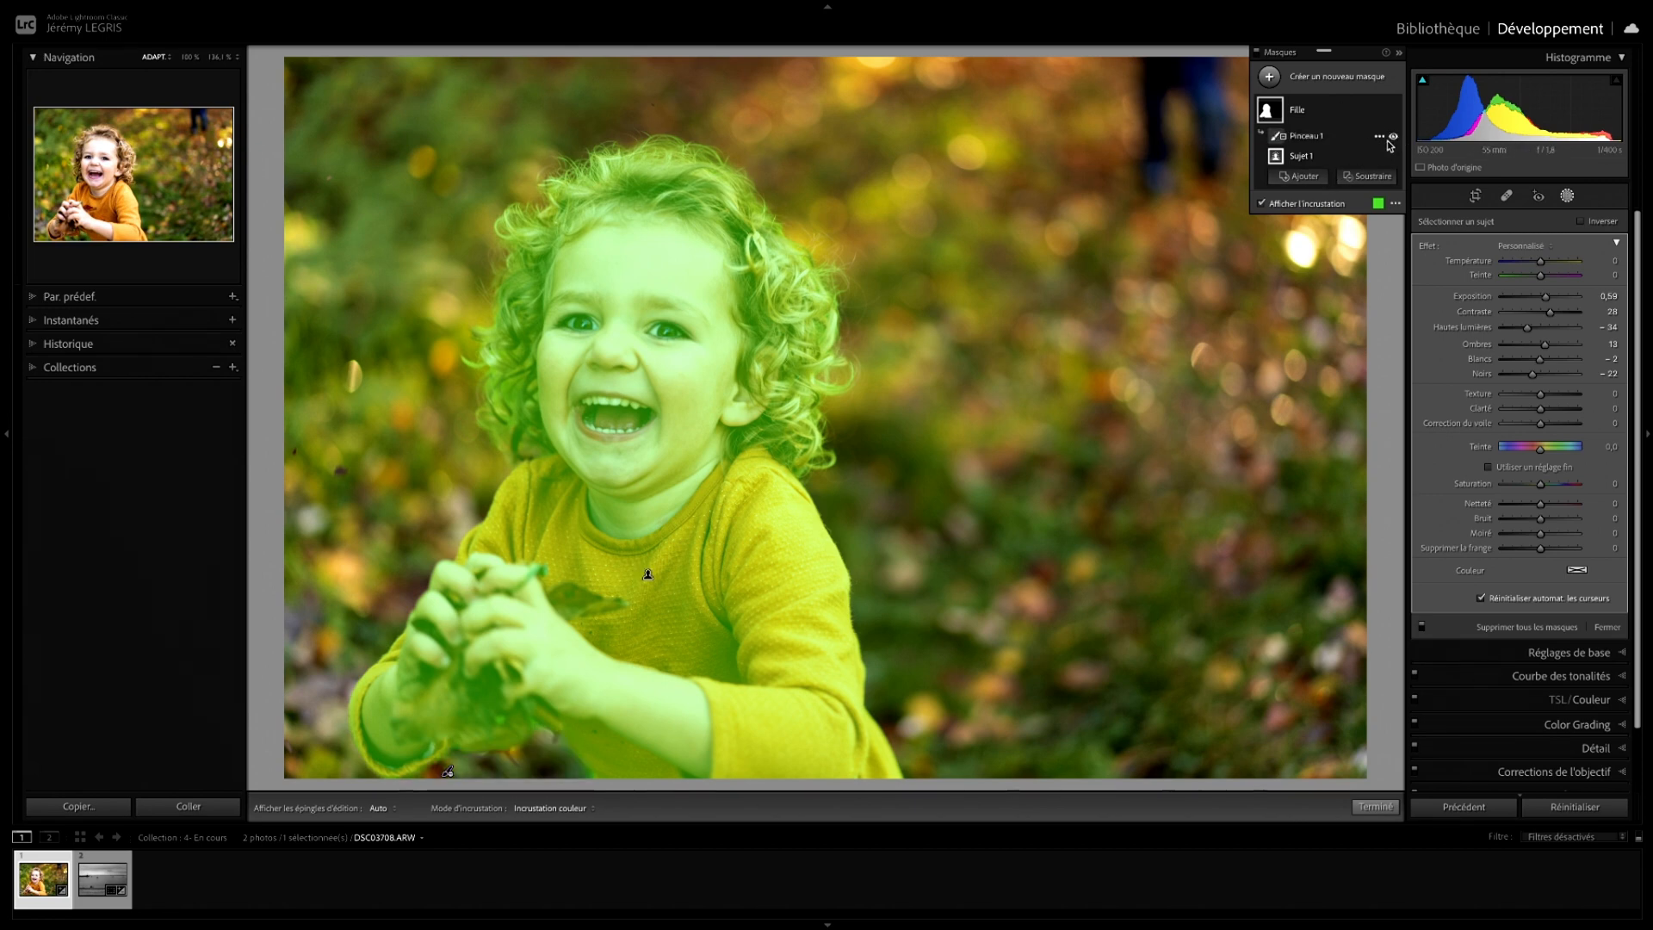
Add a size 17 brush component to the Fille mask and paint a patch of the blurred background beside the child.
{"action": "left_click", "coordinate": [1300, 177]}
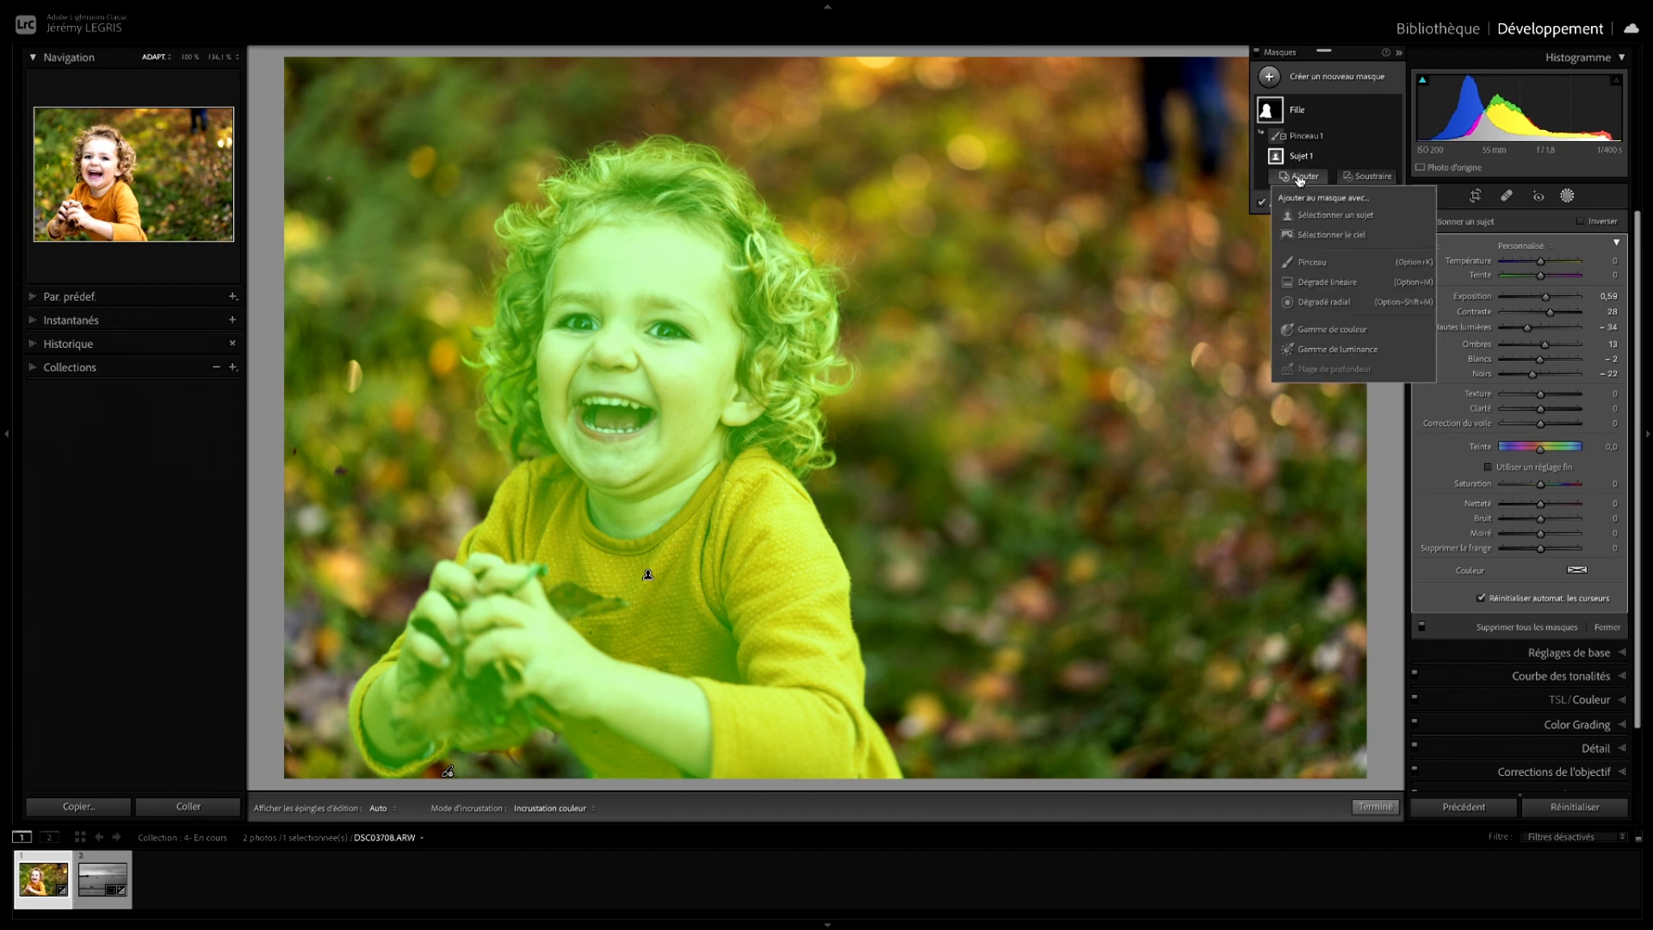
{"action": "left_click", "coordinate": [1311, 265]}
{"action": "scroll", "coordinate": [1027, 284], "scroll_direction": "up", "scroll_amount": 5}
{"action": "mouse_move", "coordinate": [1031, 268]}
{"action": "left_mouse_down"}
{"action": "mouse_move", "coordinate": [1087, 422]}
{"action": "mouse_move", "coordinate": [1094, 333]}
{"action": "mouse_move", "coordinate": [1111, 449]}
{"action": "mouse_move", "coordinate": [1128, 369]}
{"action": "mouse_move", "coordinate": [1181, 471]}
{"action": "mouse_move", "coordinate": [1209, 463]}
{"action": "mouse_move", "coordinate": [1221, 510]}
{"action": "mouse_move", "coordinate": [1236, 509]}
{"action": "mouse_move", "coordinate": [1184, 400]}
{"action": "mouse_move", "coordinate": [1118, 321]}
{"action": "mouse_move", "coordinate": [1119, 402]}
{"action": "left_mouse_up"}
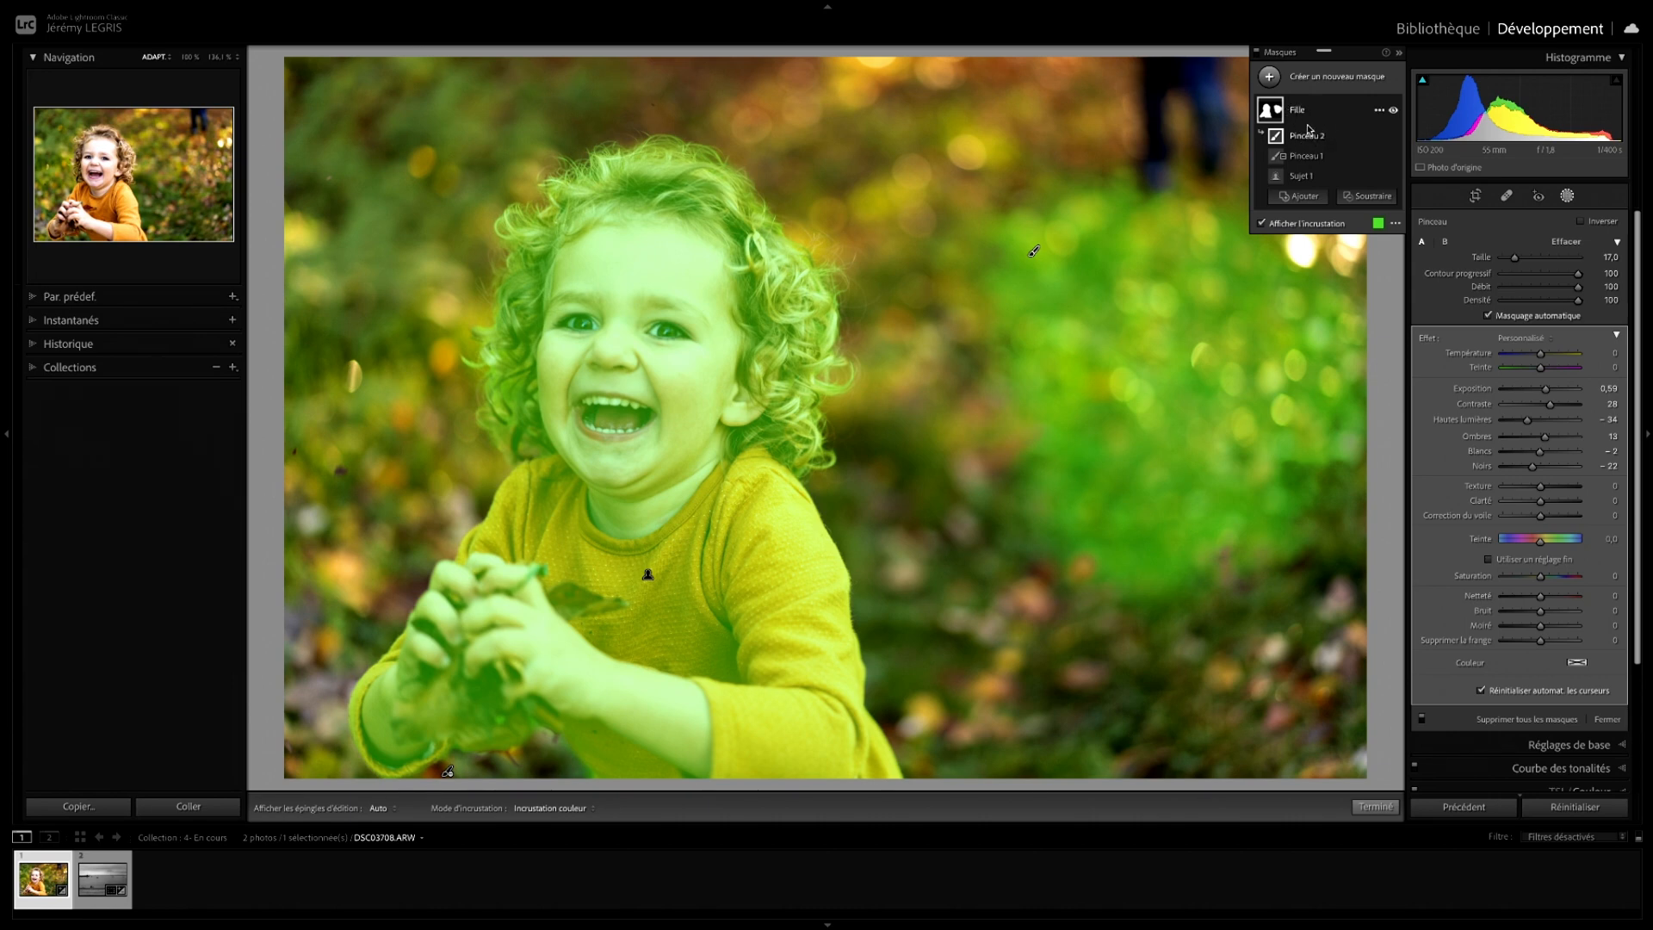
Check the added brush component Pinceau 2 by switching its visibility, and delete it from the Fille mask.
{"action": "left_click", "coordinate": [1394, 136]}
{"action": "left_click", "coordinate": [1394, 136]}
{"action": "left_click", "coordinate": [1393, 136]}
{"action": "left_click", "coordinate": [1393, 136]}
{"action": "double_click", "coordinate": [1311, 136]}
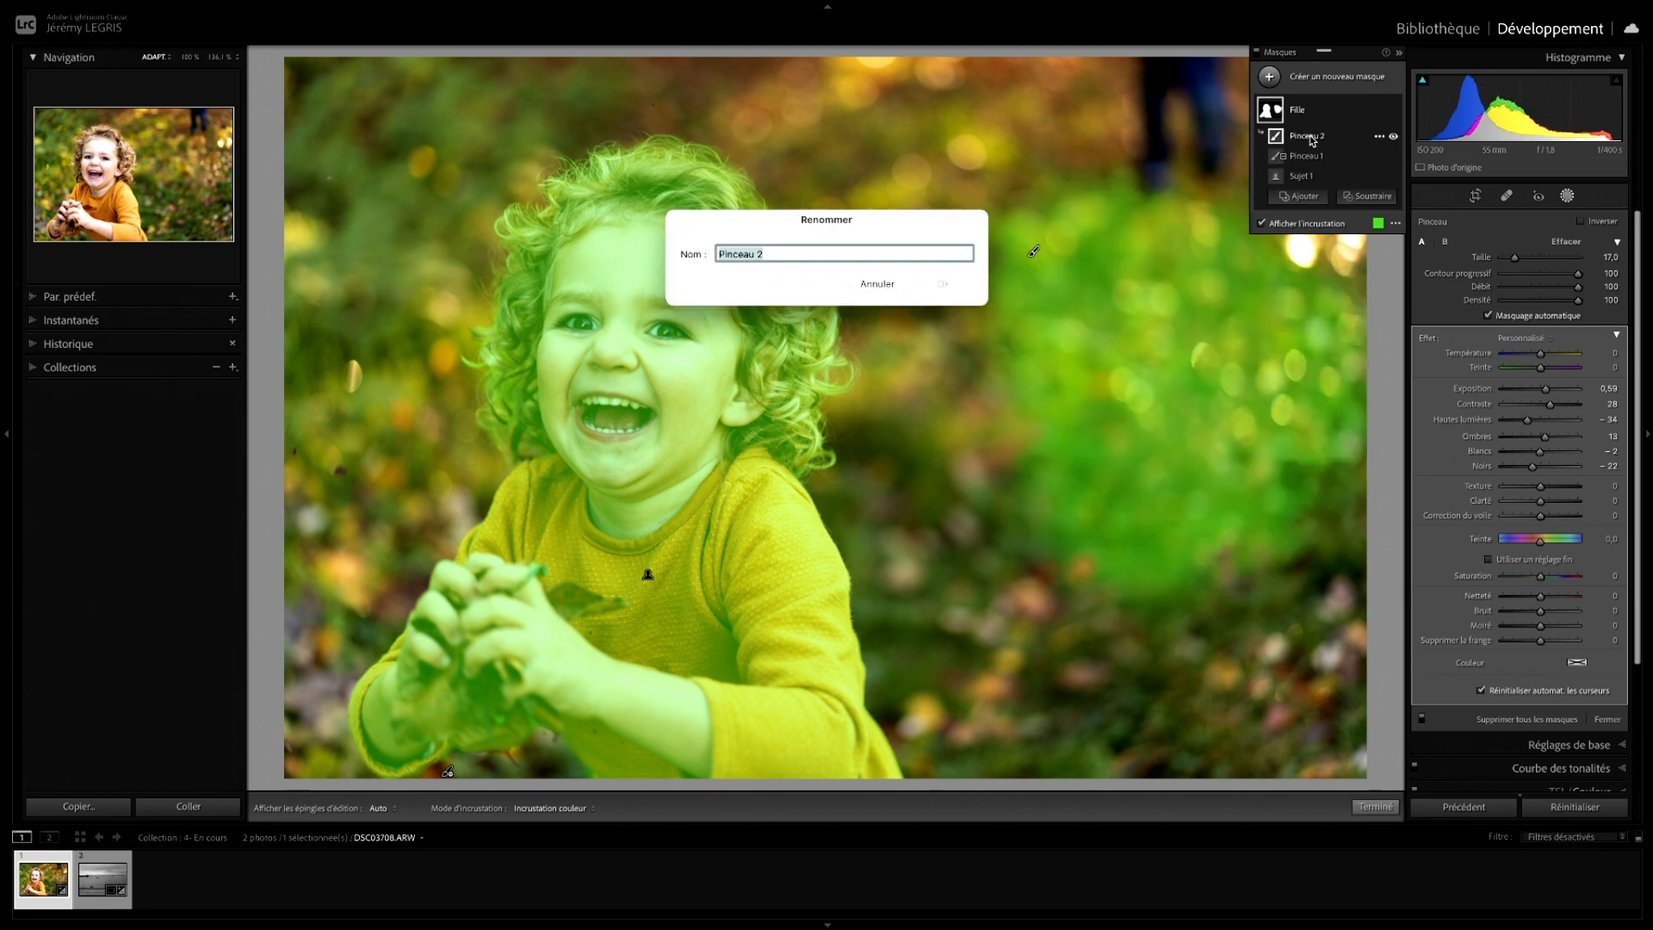
{"action": "left_click", "coordinate": [873, 284]}
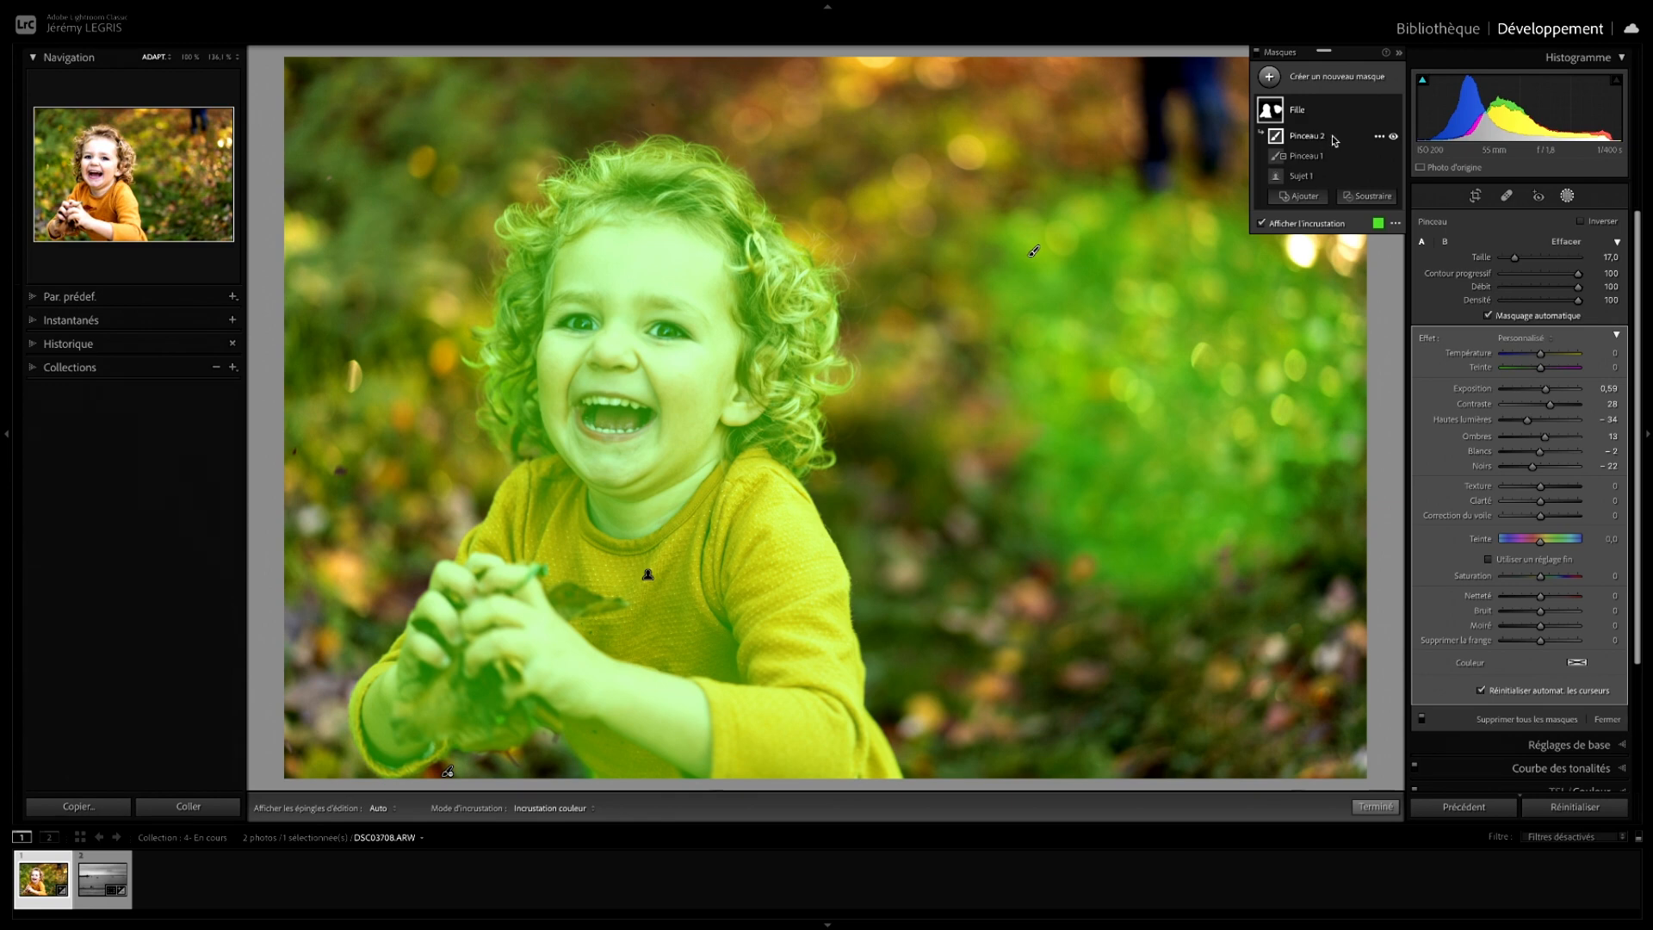
{"action": "key", "text": "Delete"}
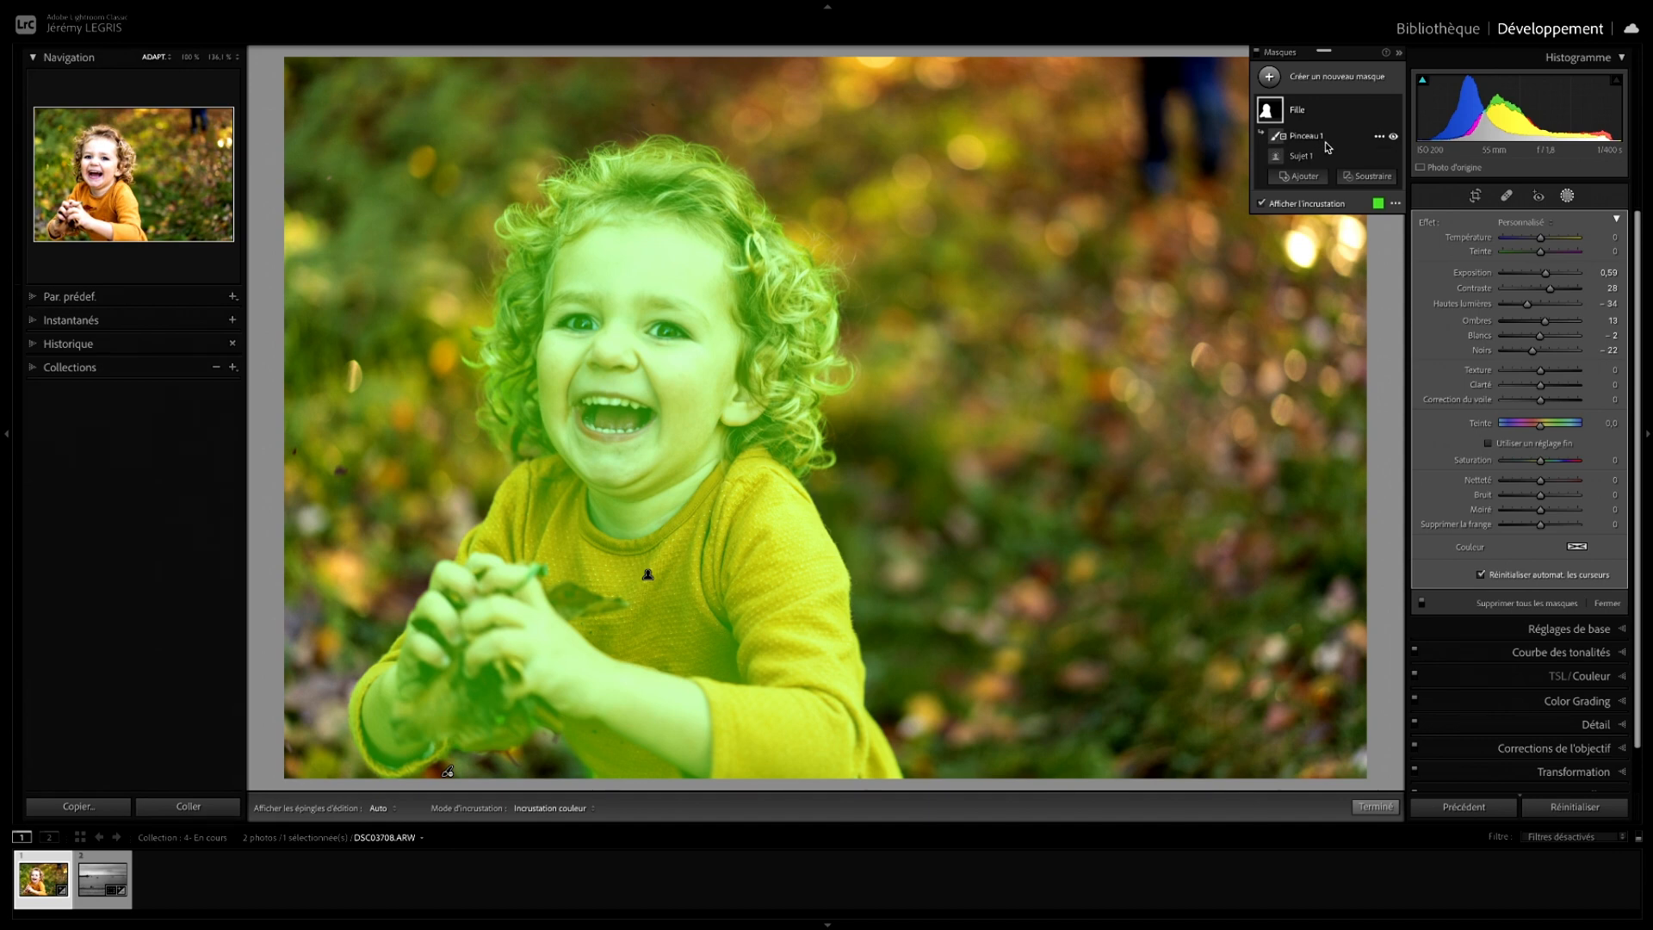
Compare the photo with and without the Fille mask's overlay by switching the overlay's visibility.
{"action": "left_click", "coordinate": [1262, 203]}
{"action": "left_click", "coordinate": [1262, 203]}
{"action": "left_click", "coordinate": [1262, 204]}
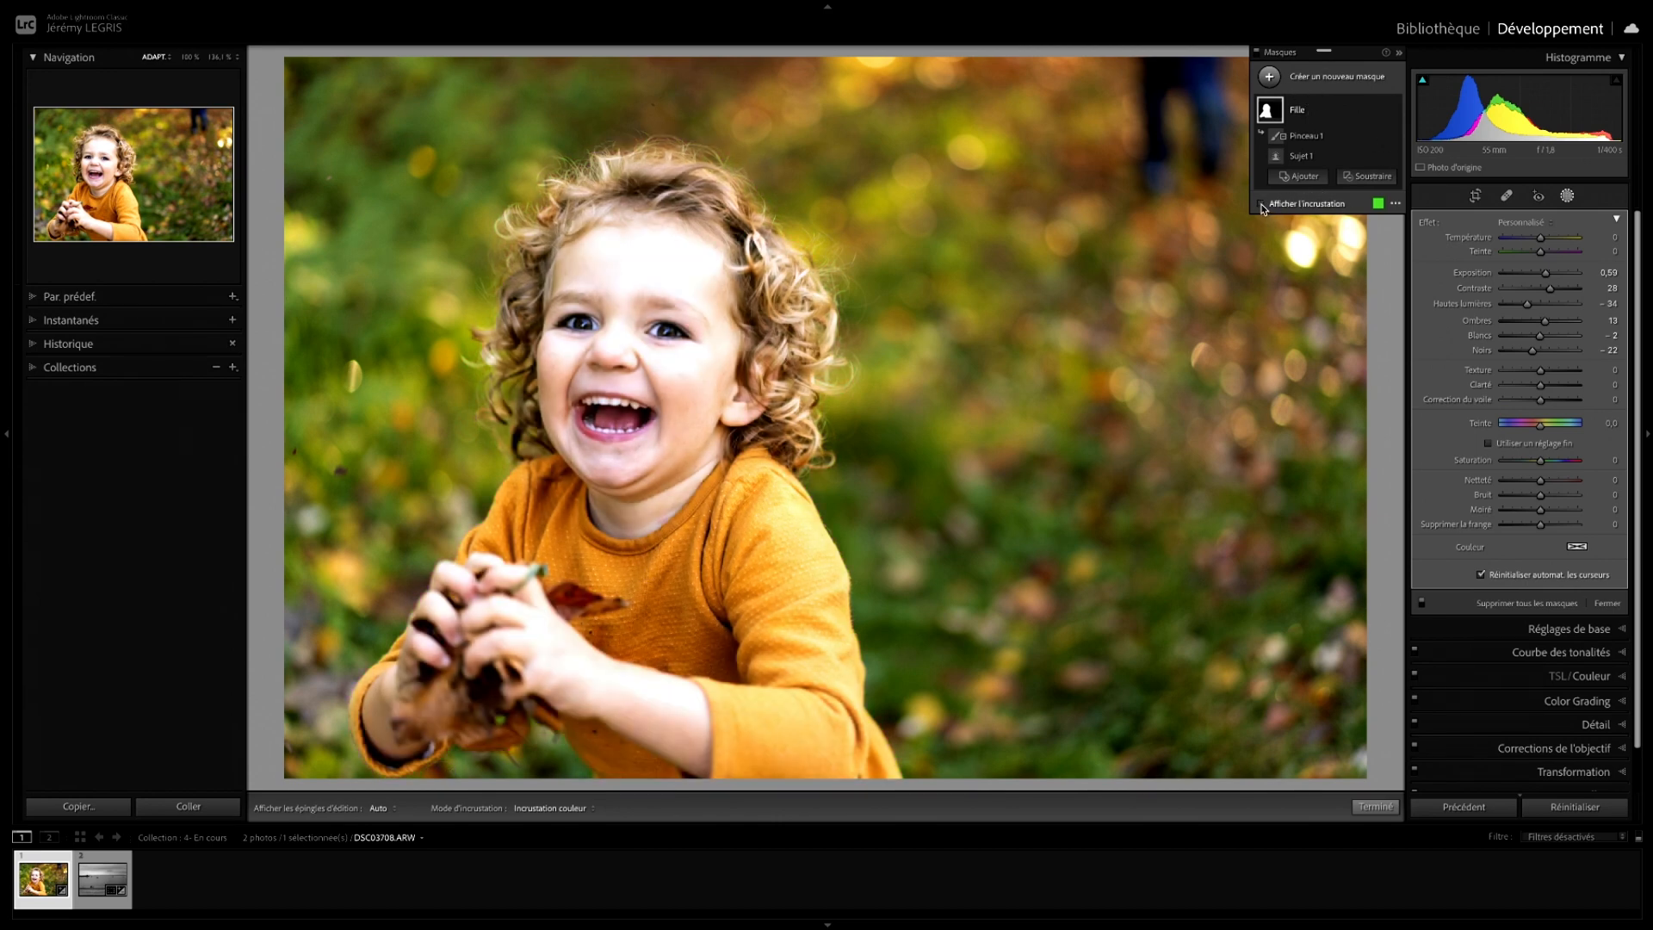
{"action": "left_click", "coordinate": [1262, 204]}
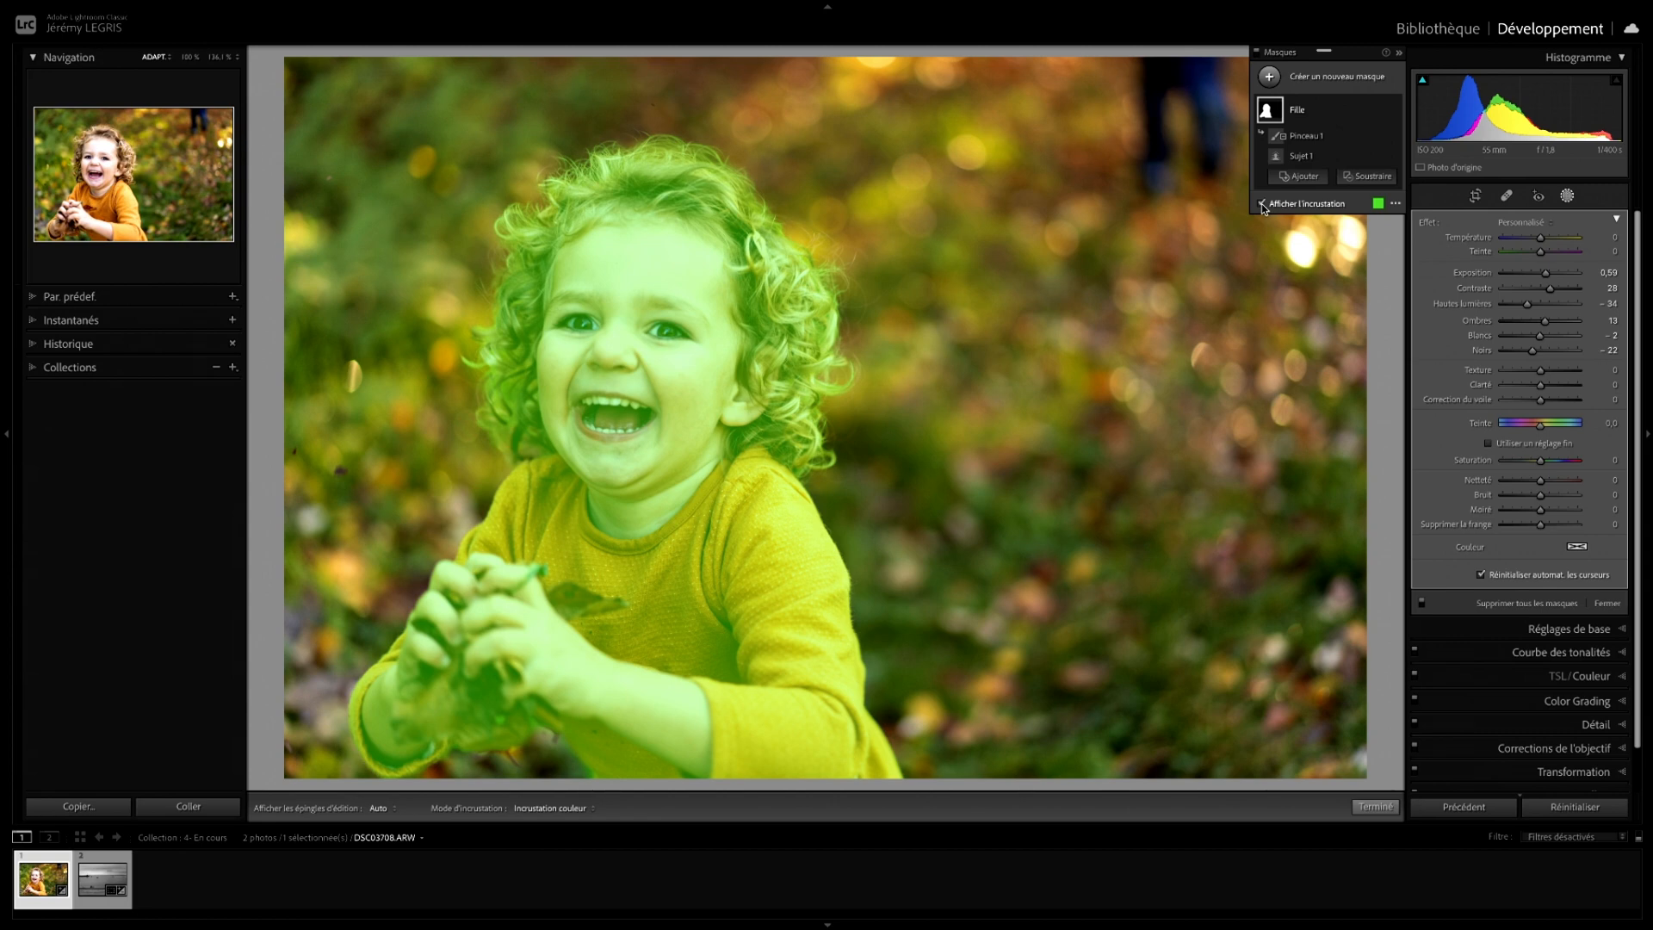
{"action": "left_click", "coordinate": [1262, 204]}
{"action": "left_click", "coordinate": [1262, 203]}
Open the mask overlay's colour settings and move them onto the blurred background, clear of the child.
{"action": "left_click", "coordinate": [1378, 204]}
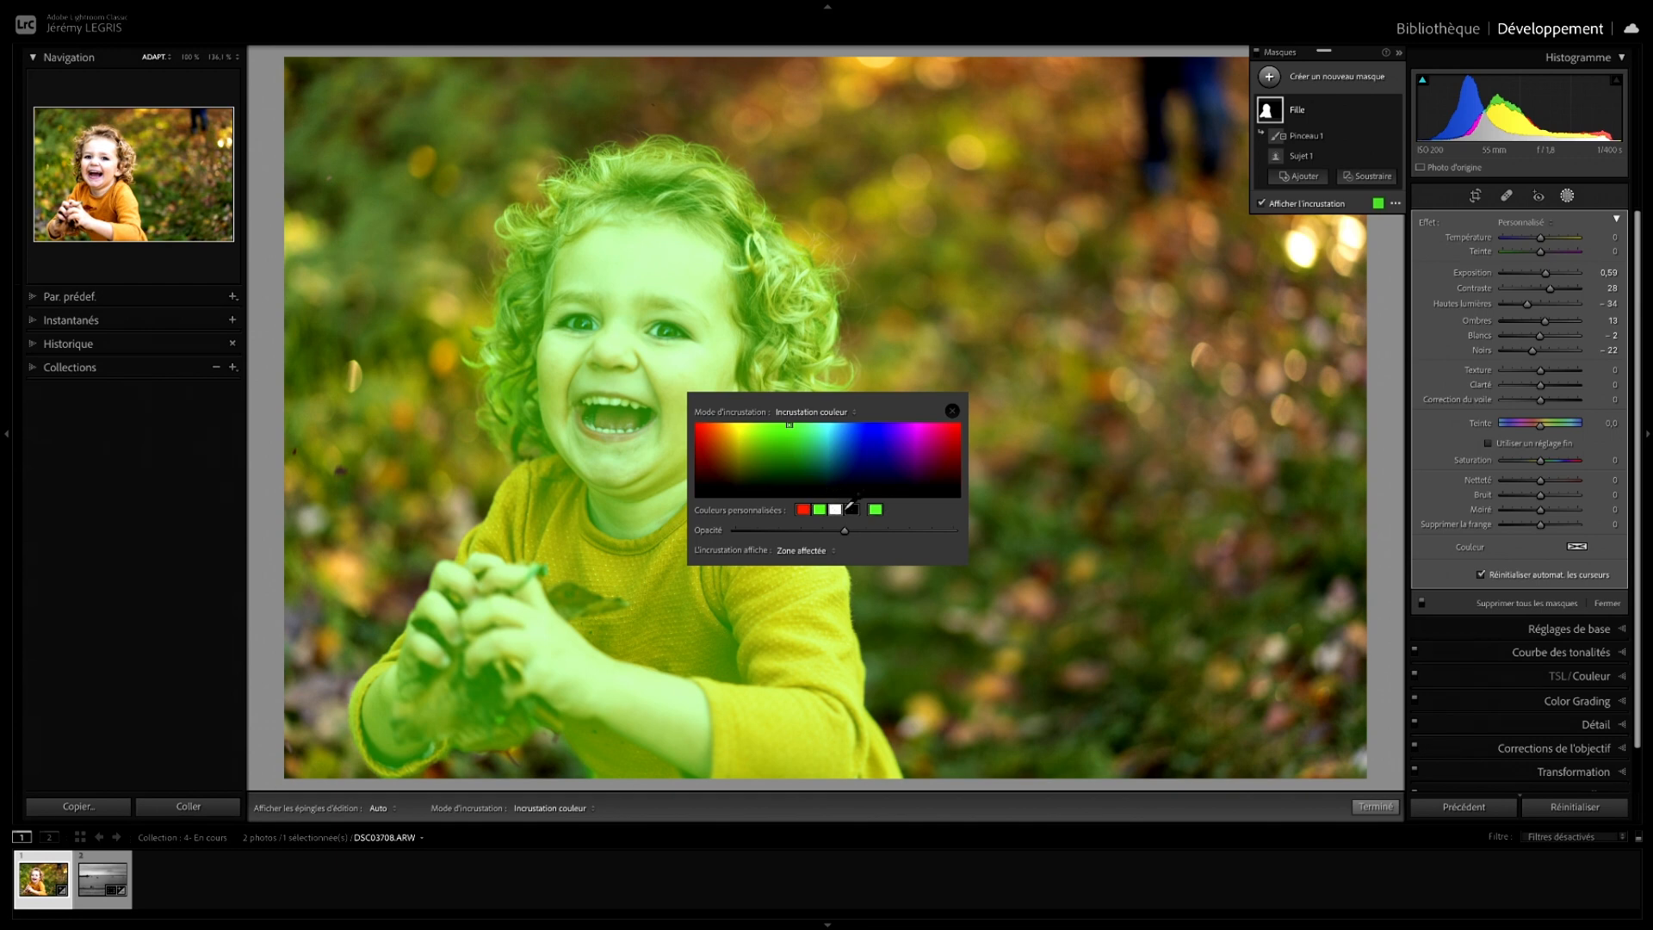
{"action": "left_click", "coordinate": [881, 412]}
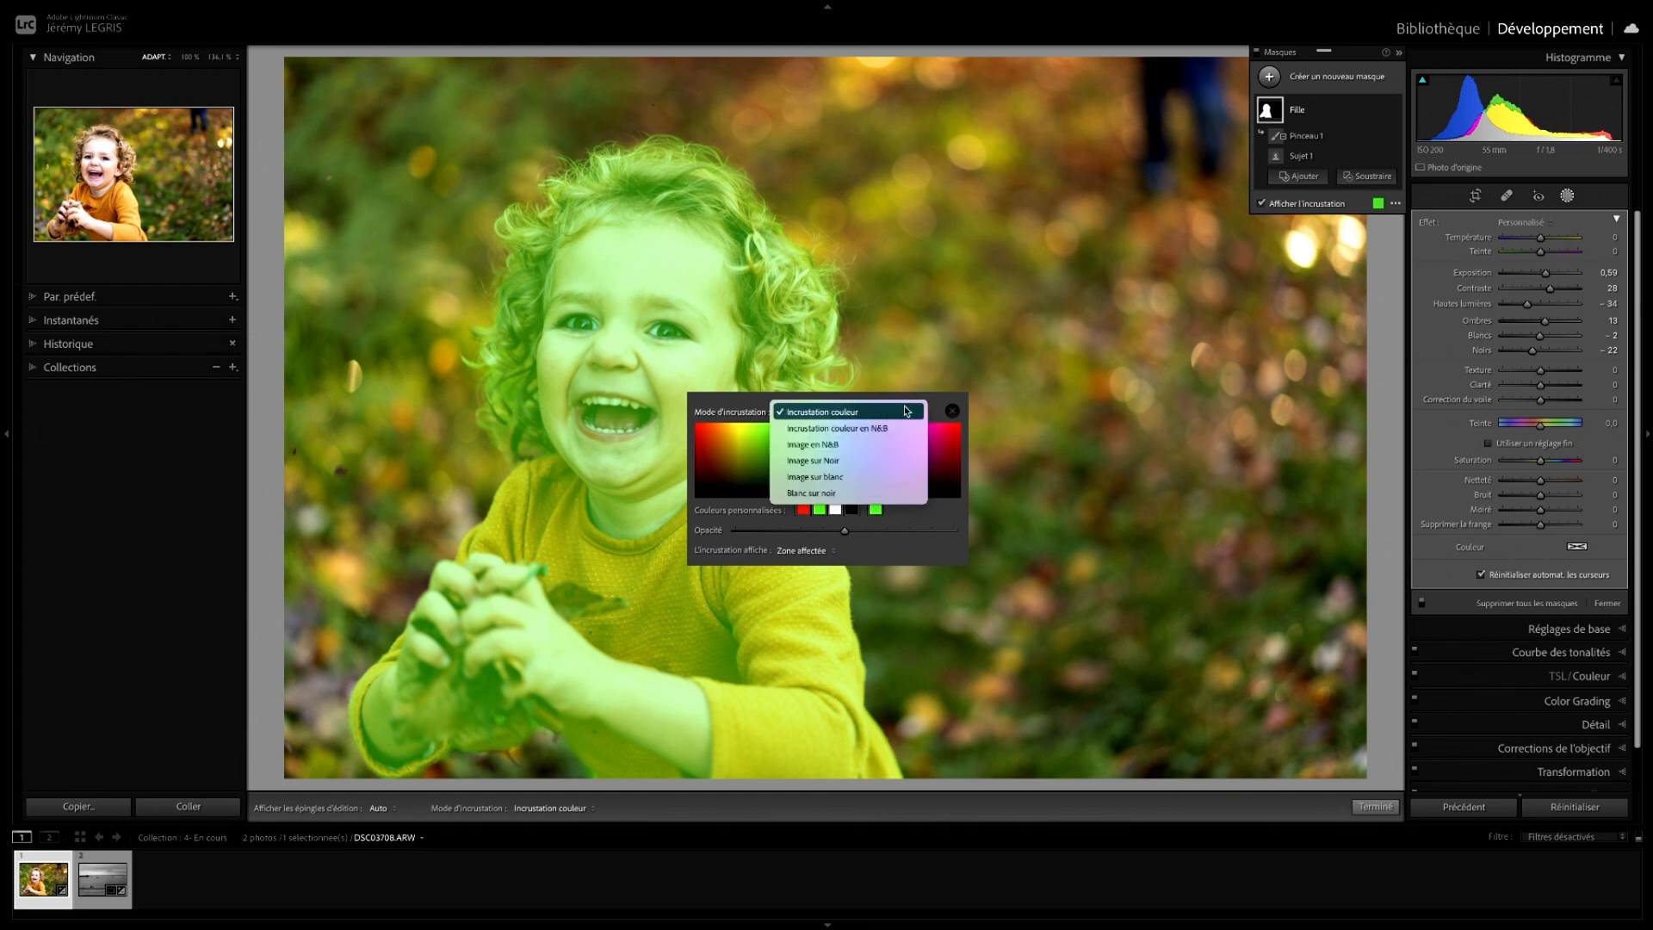
{"action": "left_click", "coordinate": [732, 402]}
{"action": "left_click_drag", "start_coordinate": [743, 404], "coordinate": [1067, 321]}
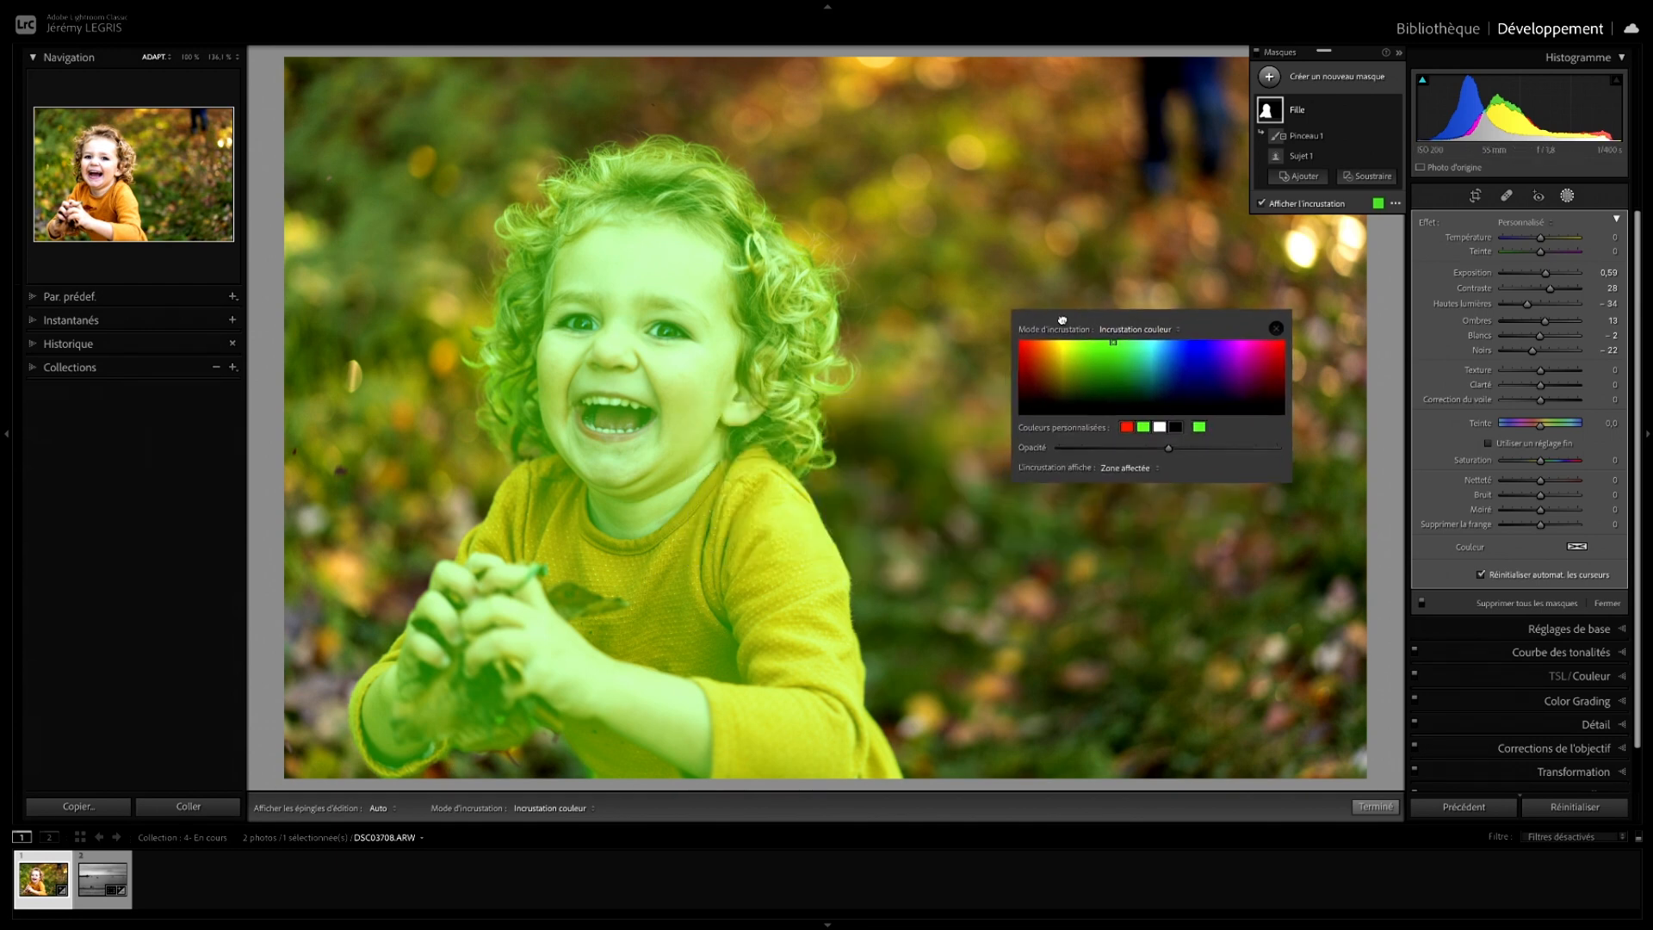
Try orange, white, bright green, red, blue and a darker green as the mask overlay colour.
{"action": "left_click_drag", "start_coordinate": [1155, 374], "coordinate": [1038, 360]}
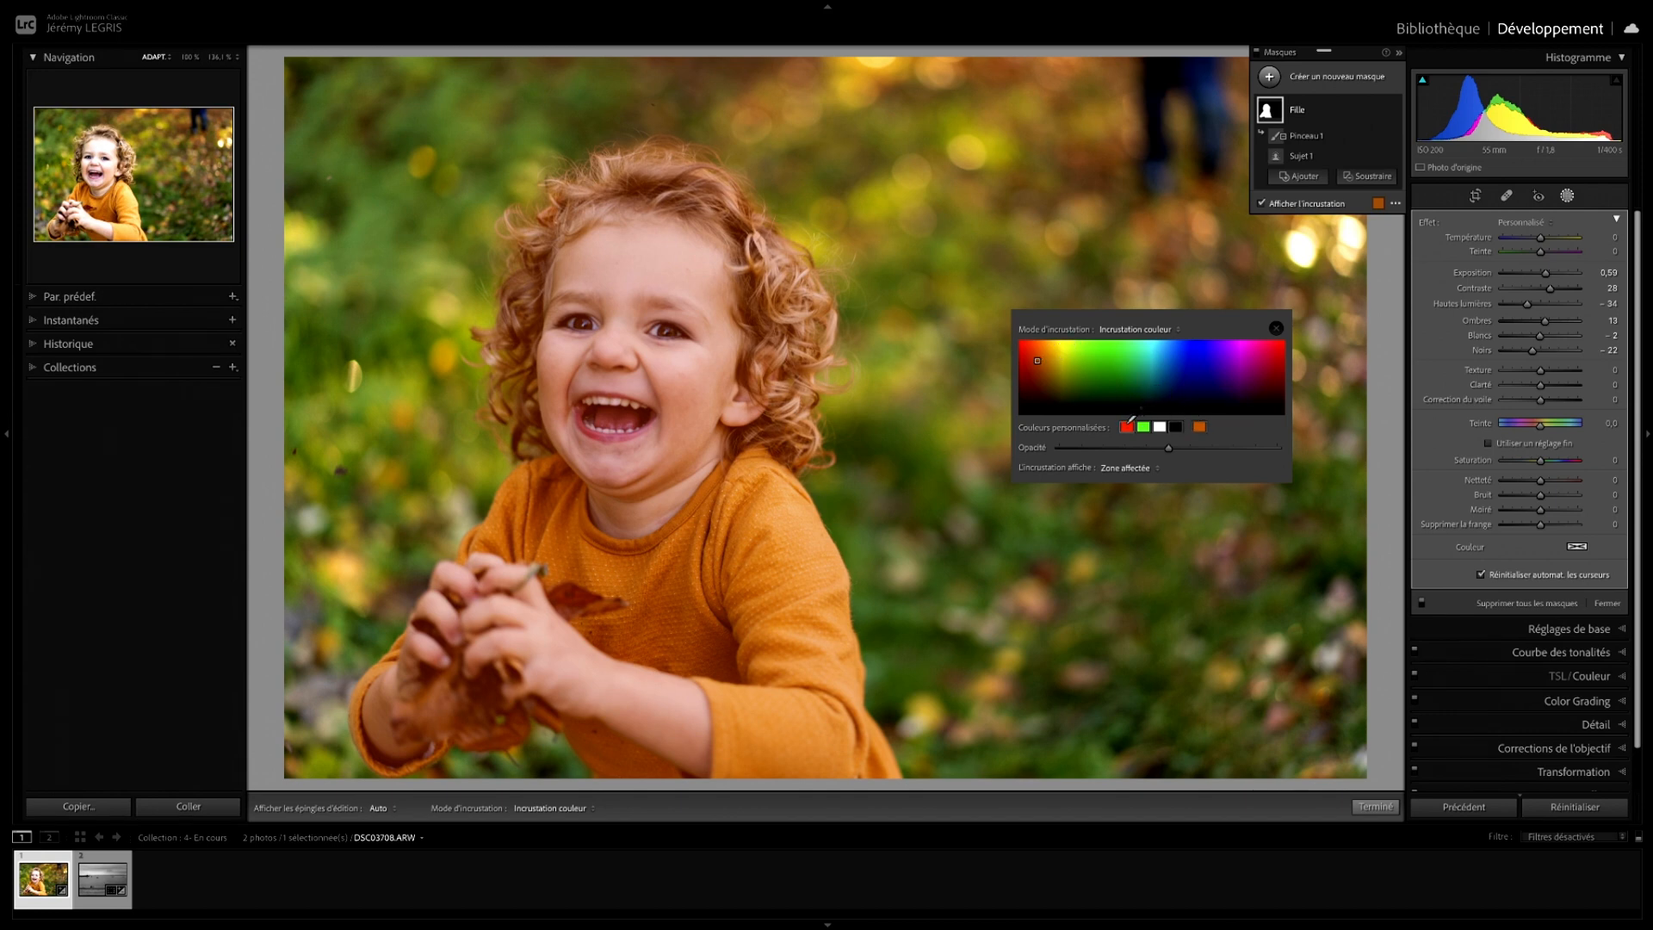
{"action": "left_click", "coordinate": [1159, 425]}
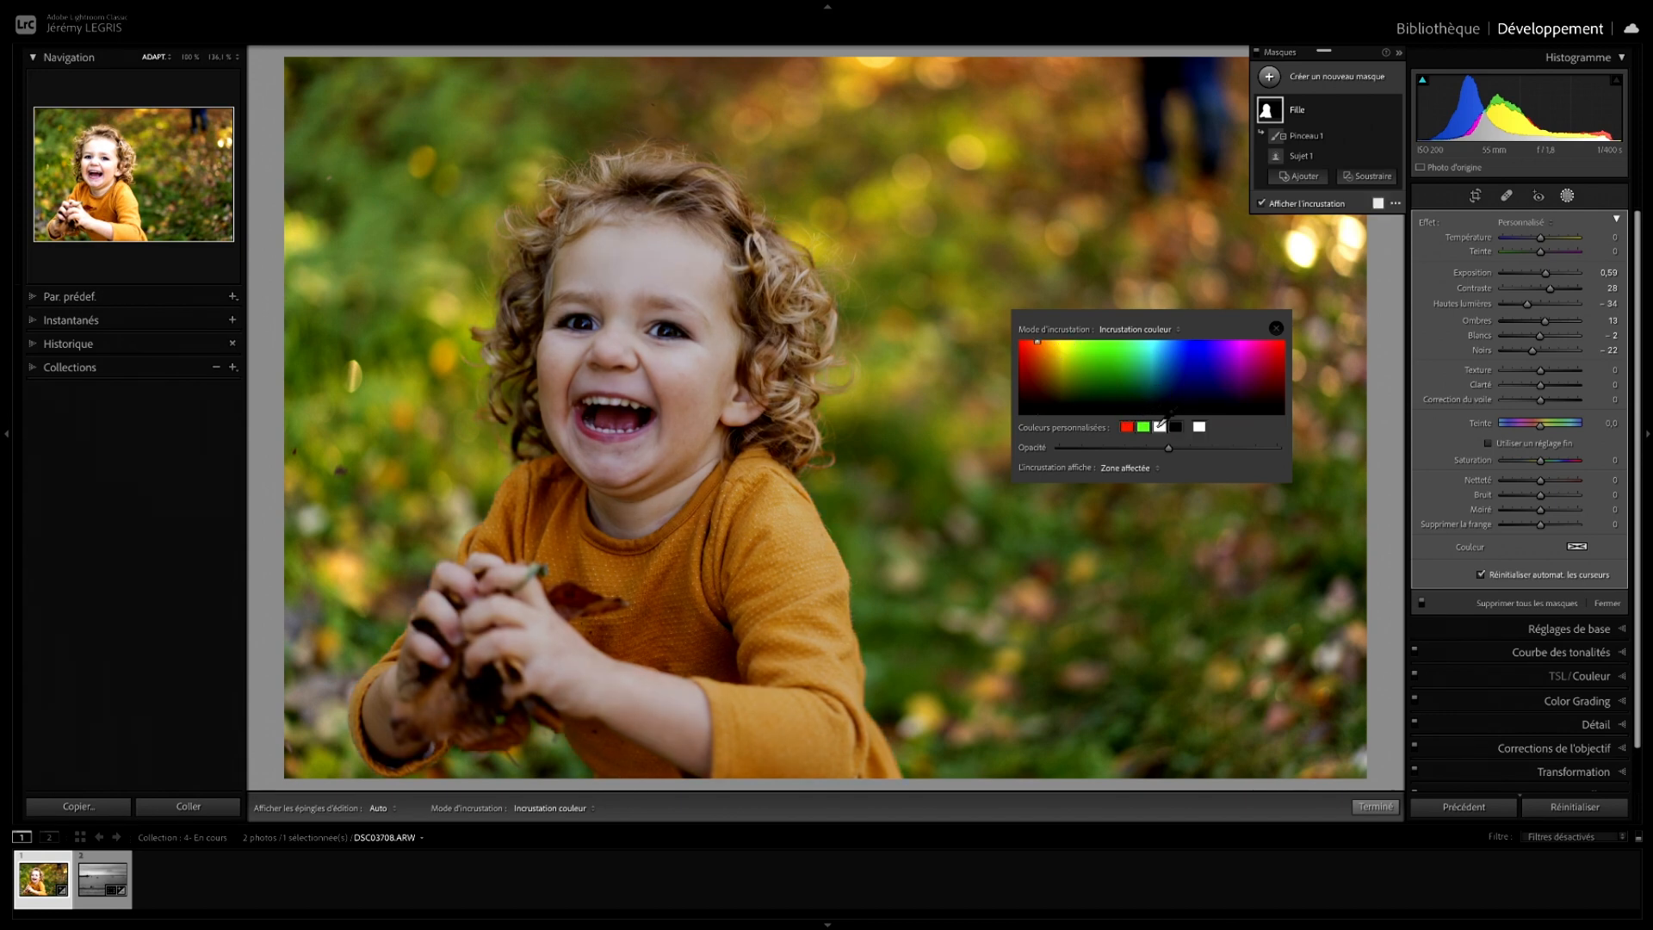
{"action": "left_click", "coordinate": [1144, 425]}
{"action": "left_click", "coordinate": [1126, 425]}
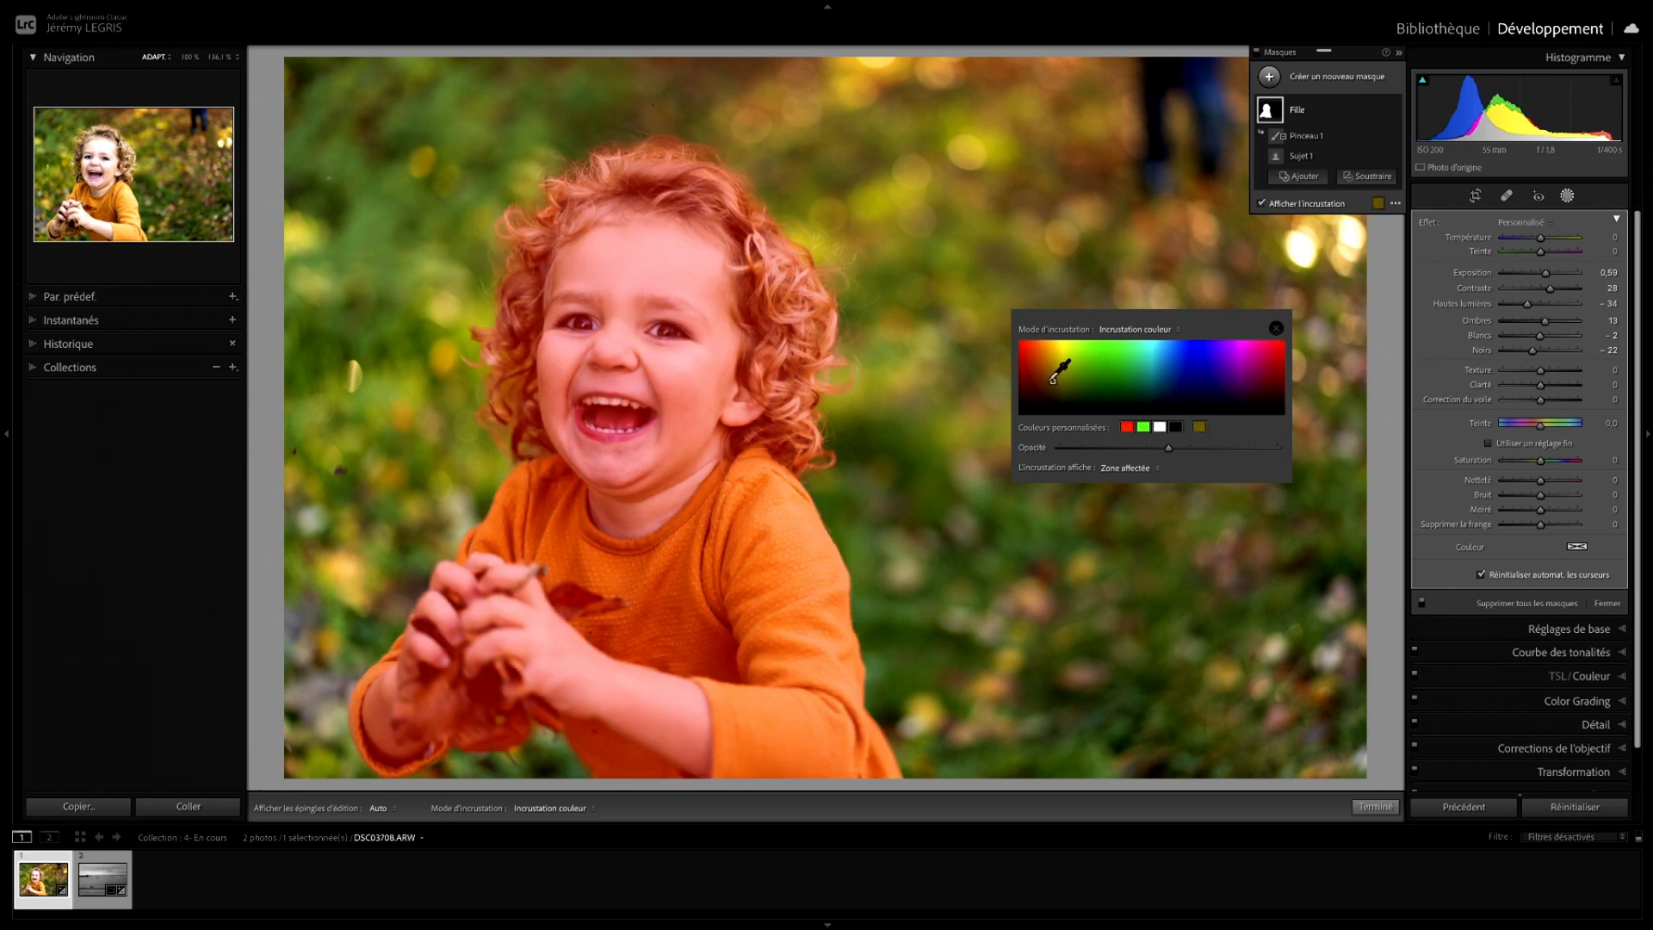
{"action": "left_click", "coordinate": [1161, 357]}
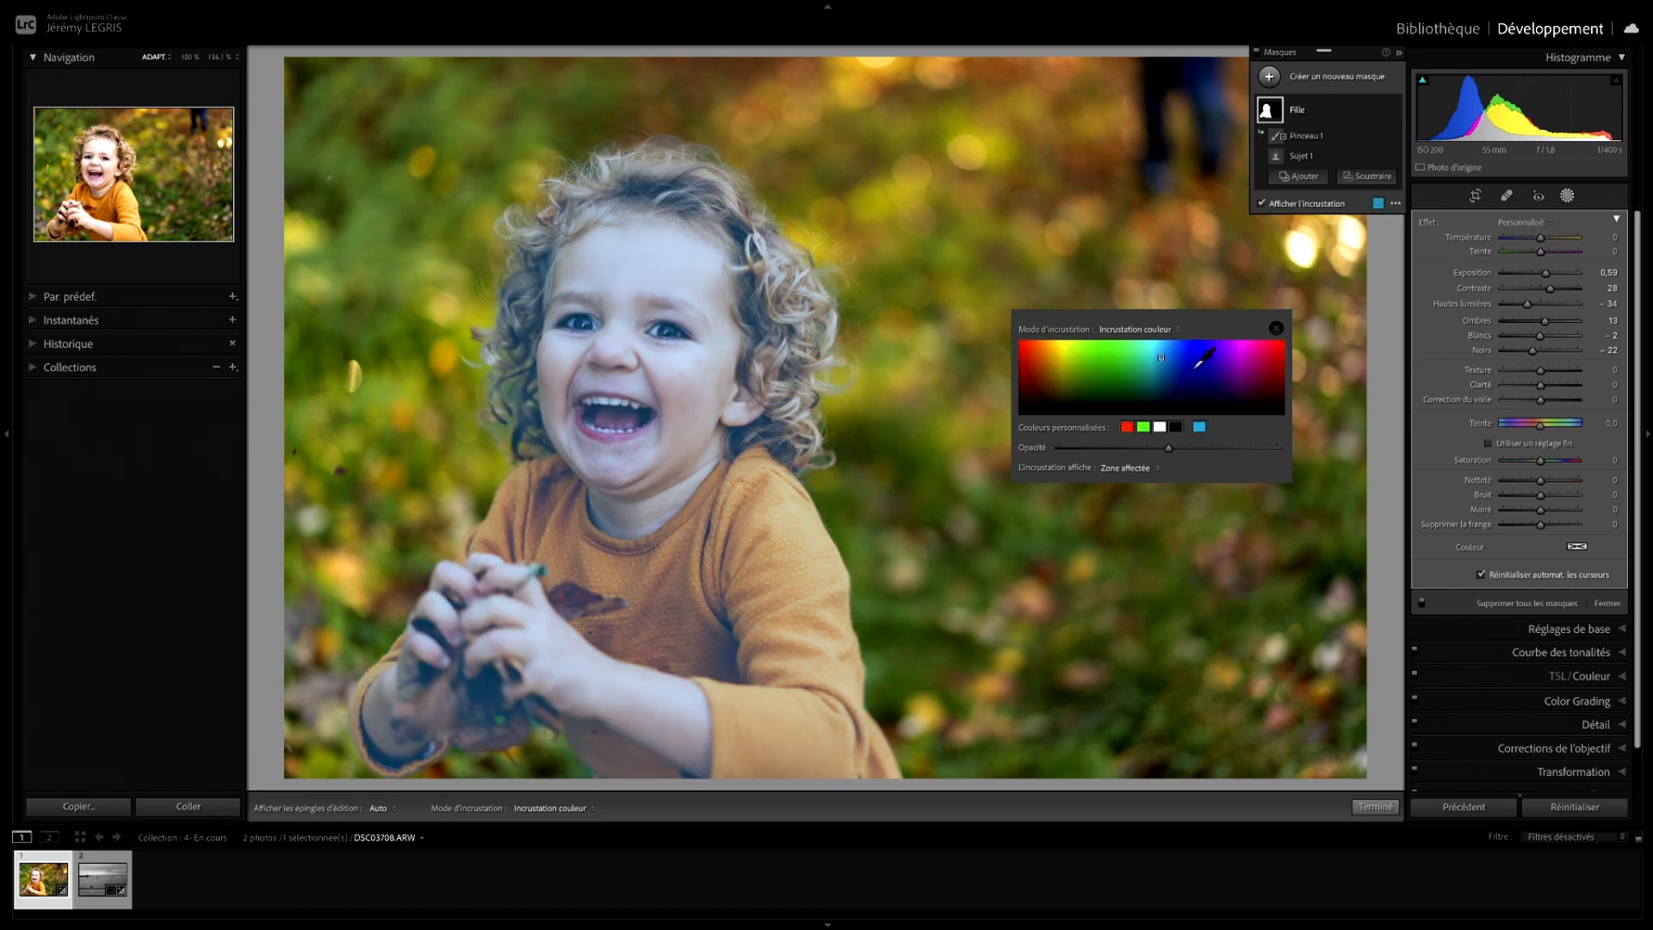
{"action": "left_click_drag", "start_coordinate": [1186, 365], "coordinate": [1100, 359]}
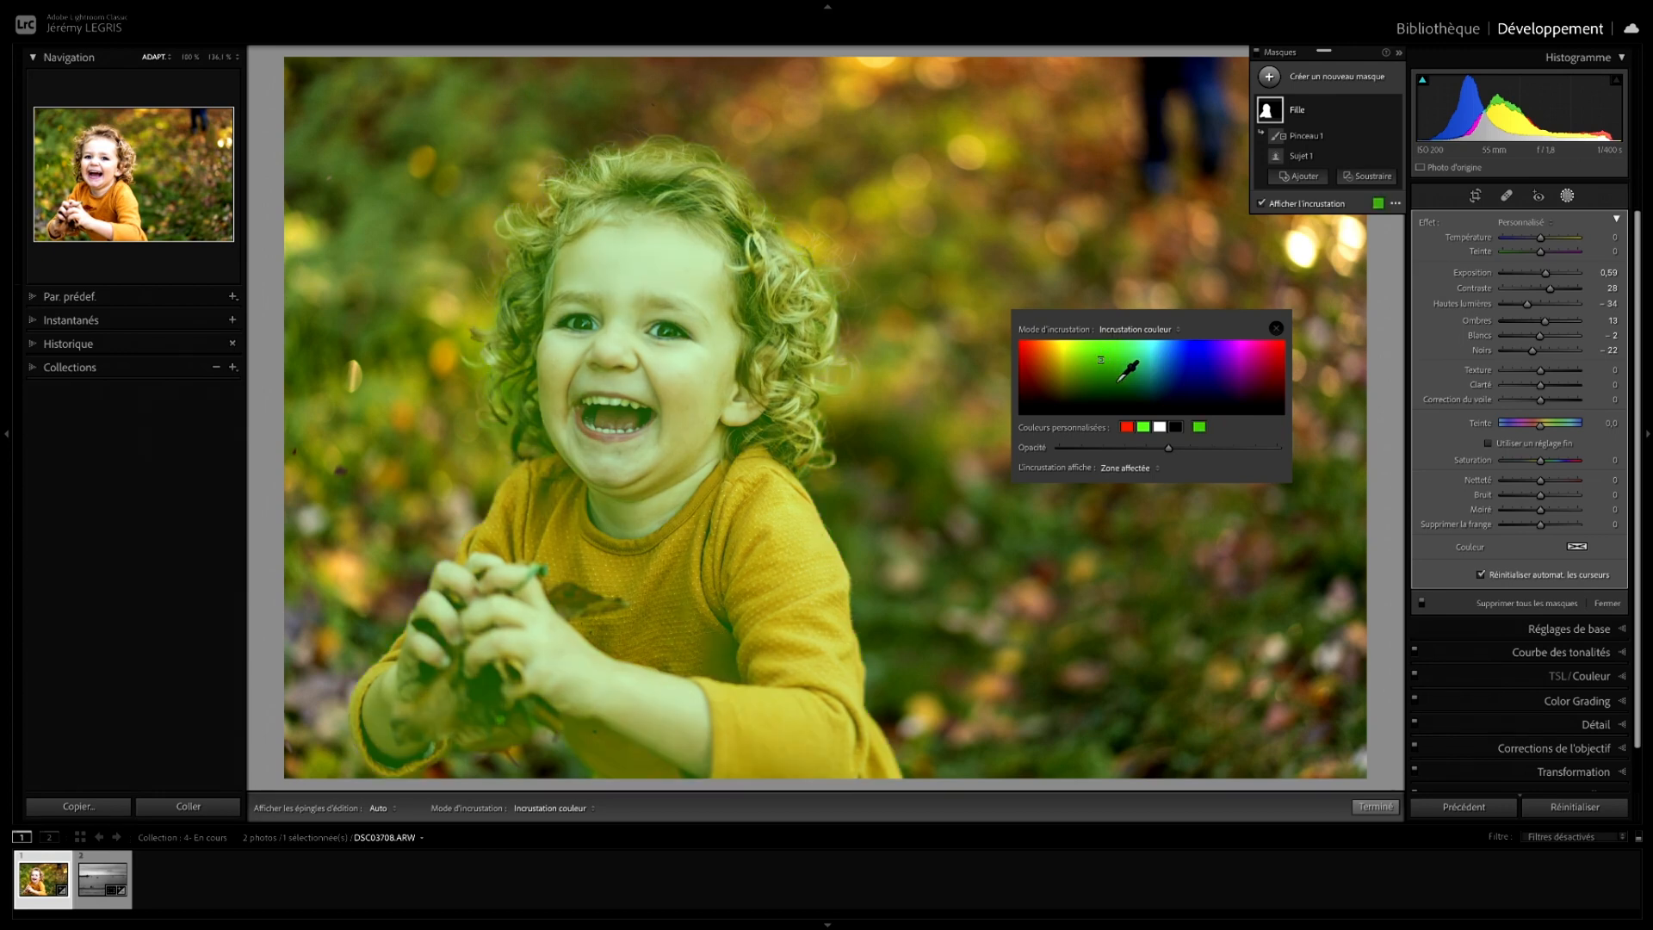
{"action": "mouse_move", "coordinate": [1170, 451]}
{"action": "left_mouse_down"}
{"action": "mouse_move", "coordinate": [1274, 446]}
{"action": "mouse_move", "coordinate": [1086, 444]}
{"action": "mouse_move", "coordinate": [1169, 447]}
{"action": "left_mouse_up"}
Preview the Fille mask with the overlay modes Incrustation couleur en N&B, Image en N&B and Image sur Noir.
{"action": "left_click", "coordinate": [1174, 328]}
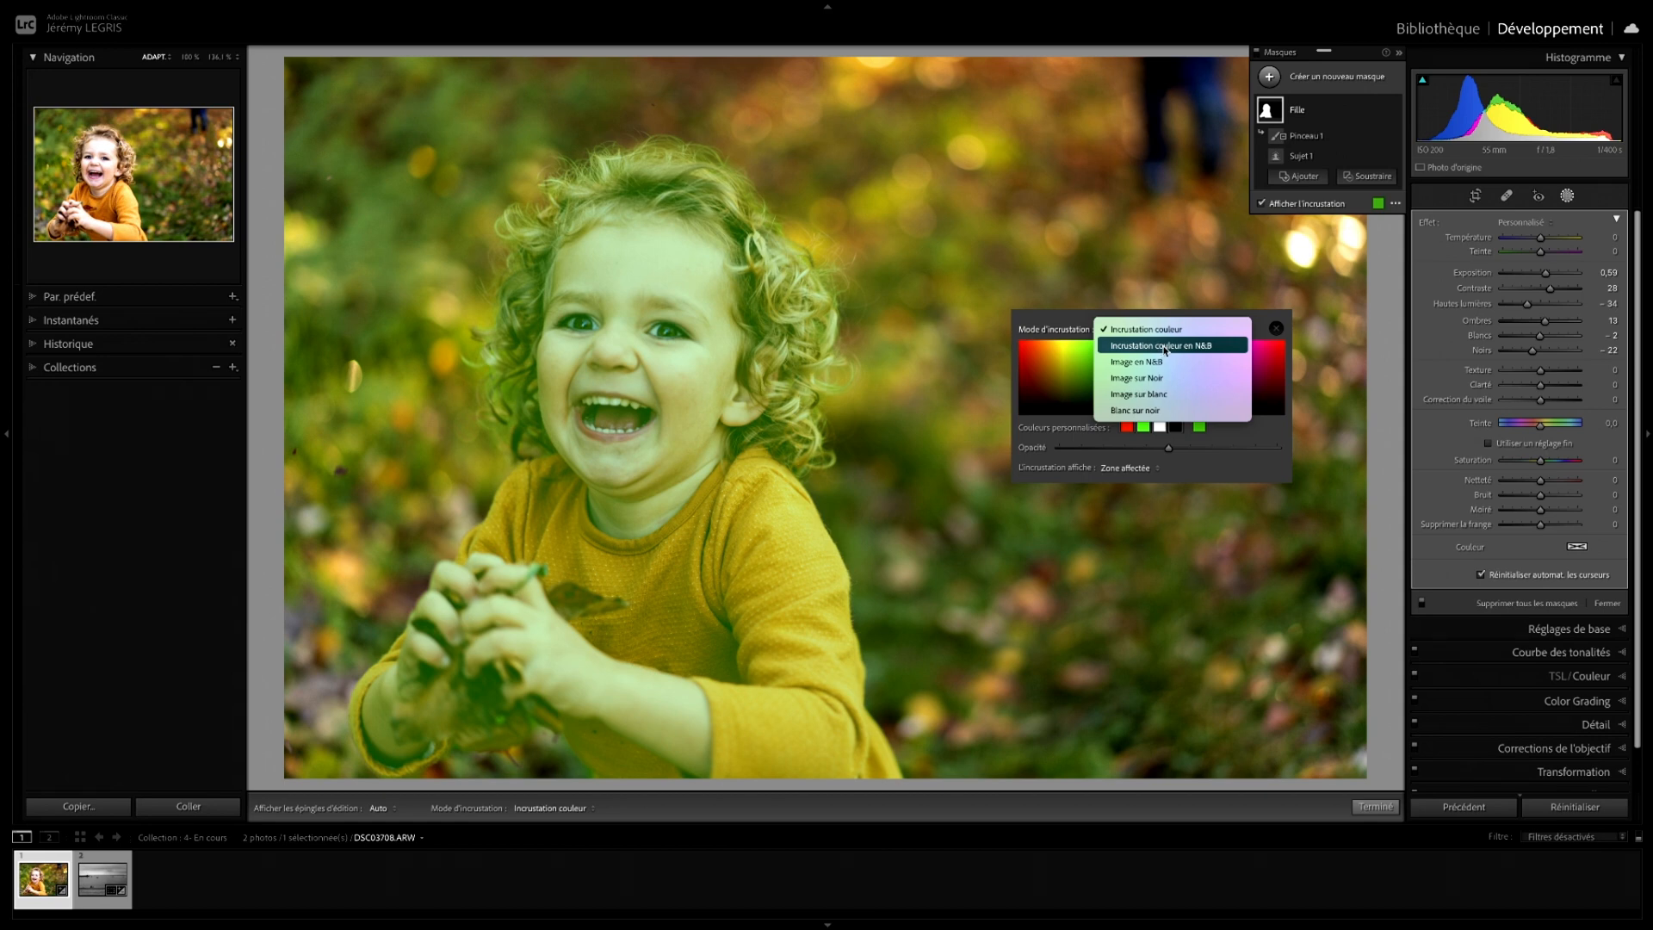
{"action": "left_click", "coordinate": [1183, 348]}
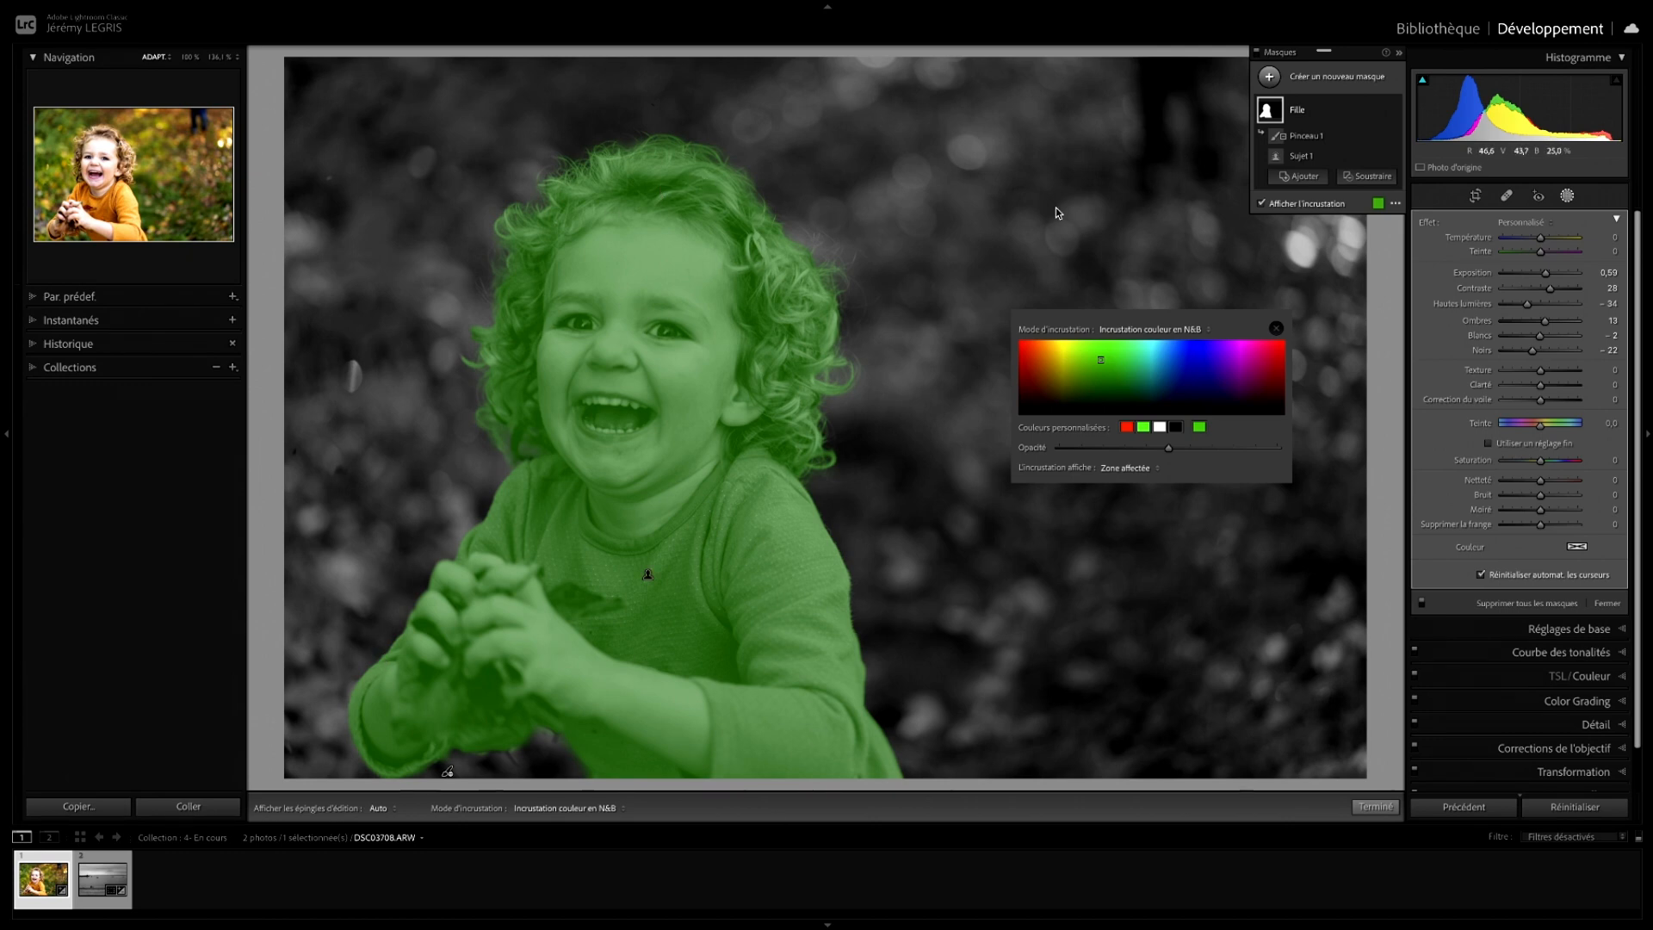
{"action": "left_click", "coordinate": [1200, 329]}
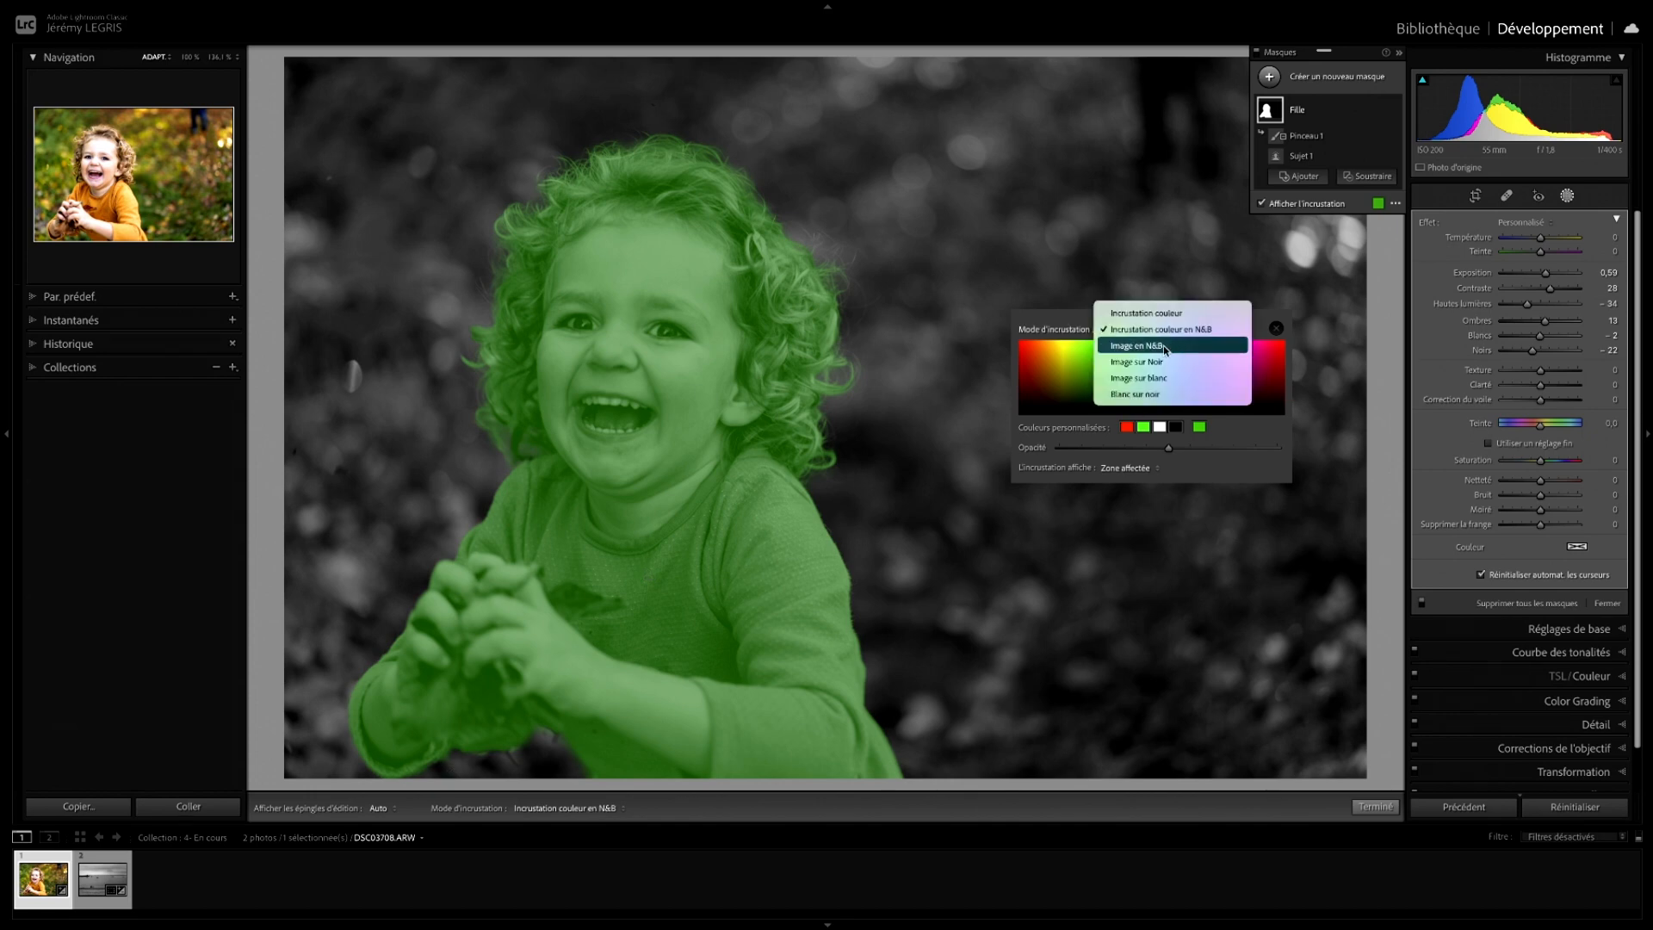
{"action": "left_click", "coordinate": [1164, 344]}
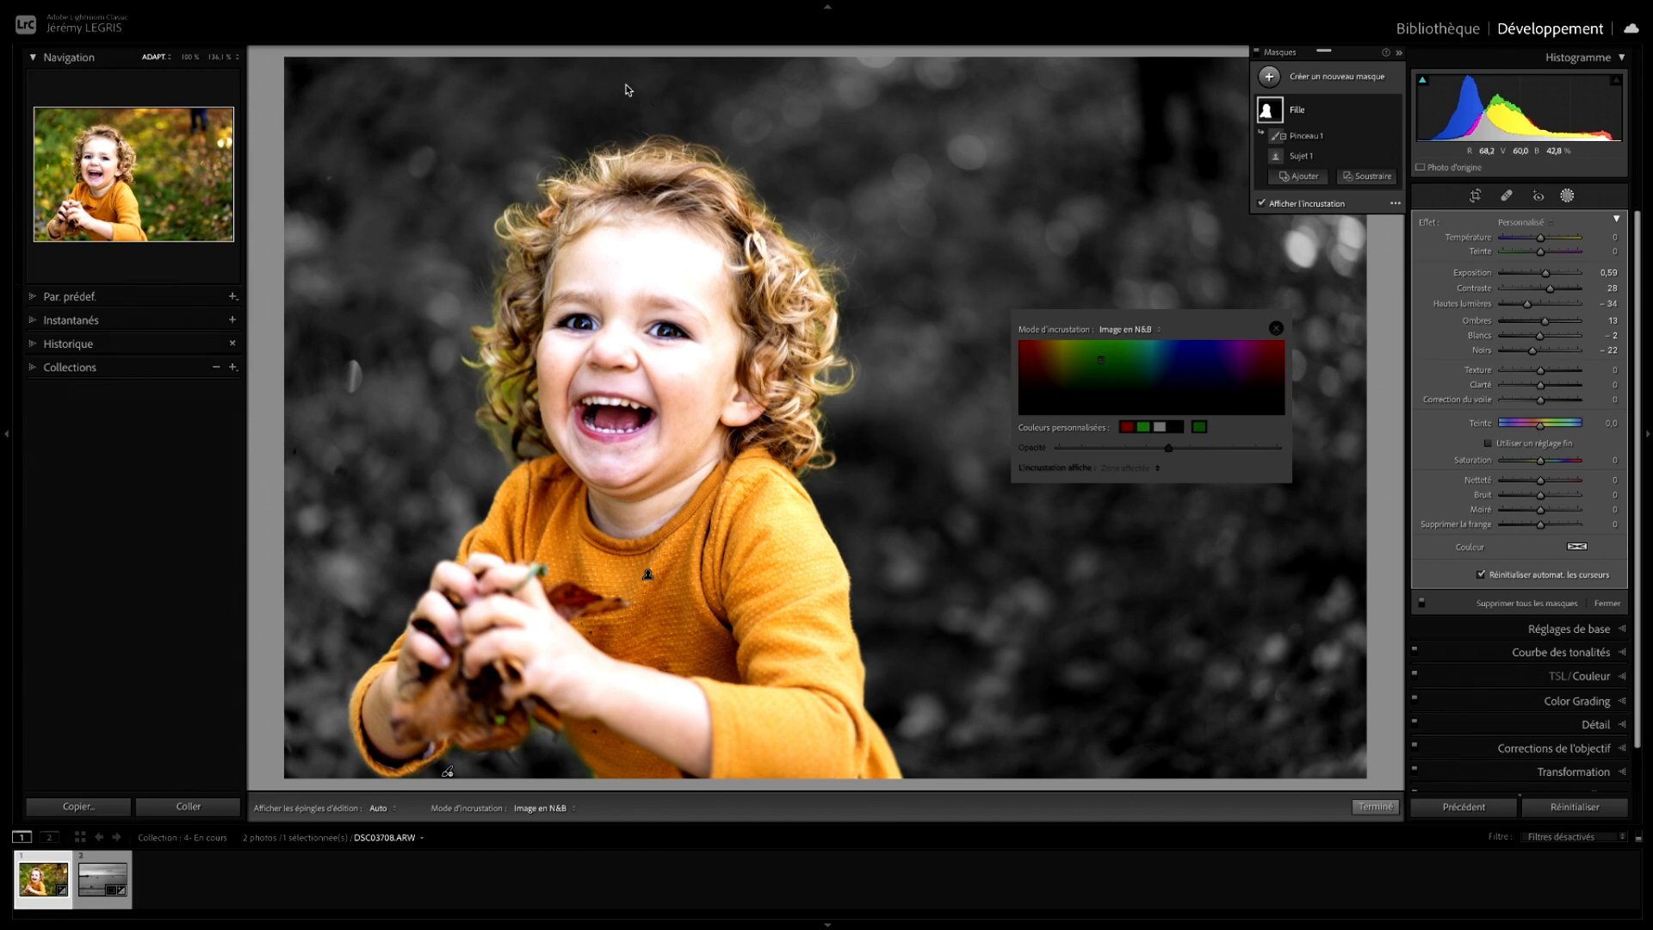
{"action": "left_click", "coordinate": [1132, 329]}
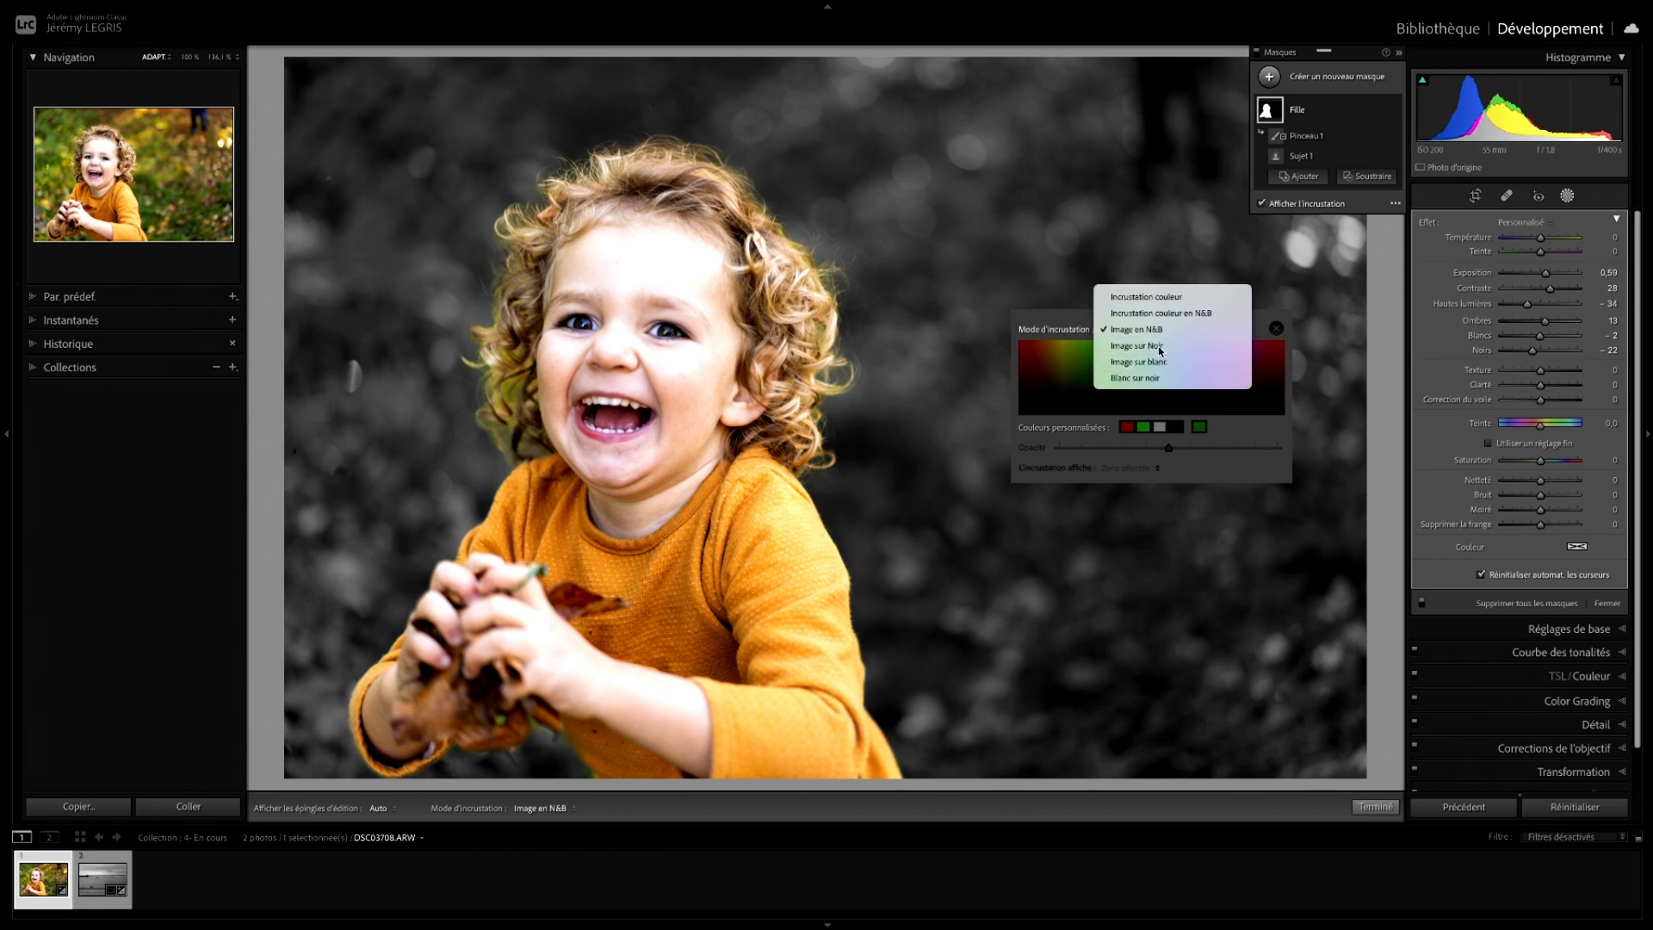
{"action": "left_click", "coordinate": [1160, 347]}
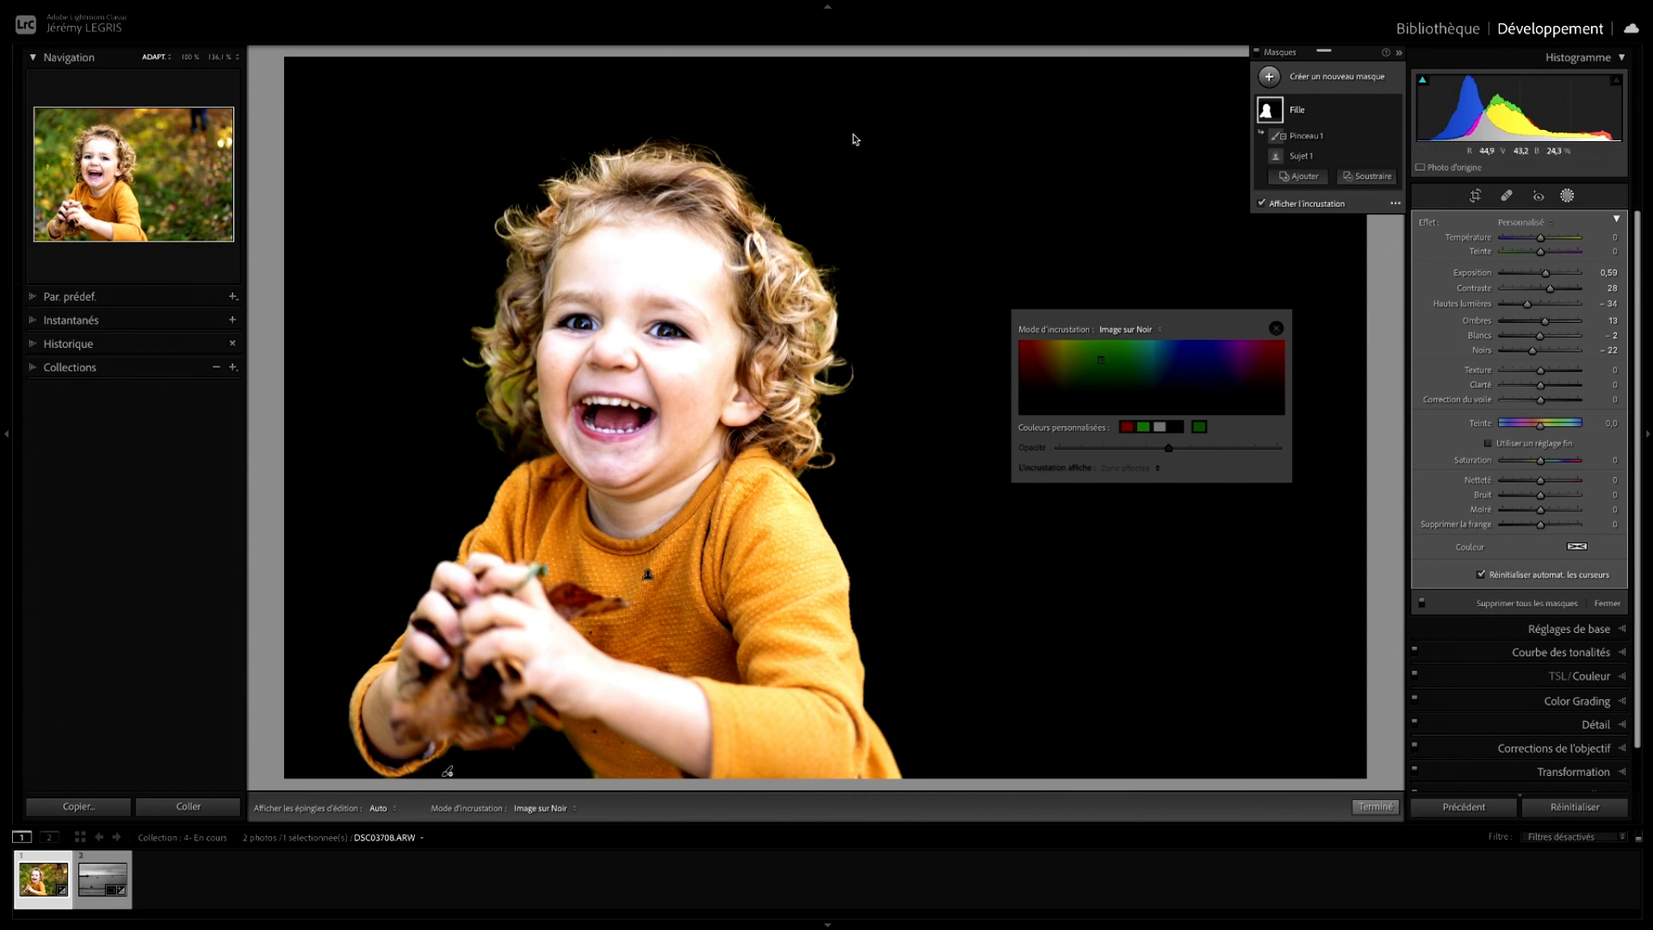
Preview the overlay modes Image sur blanc and Blanc sur noir, and return to Incrustation couleur.
{"action": "left_click", "coordinate": [1154, 330]}
{"action": "left_click", "coordinate": [1158, 353]}
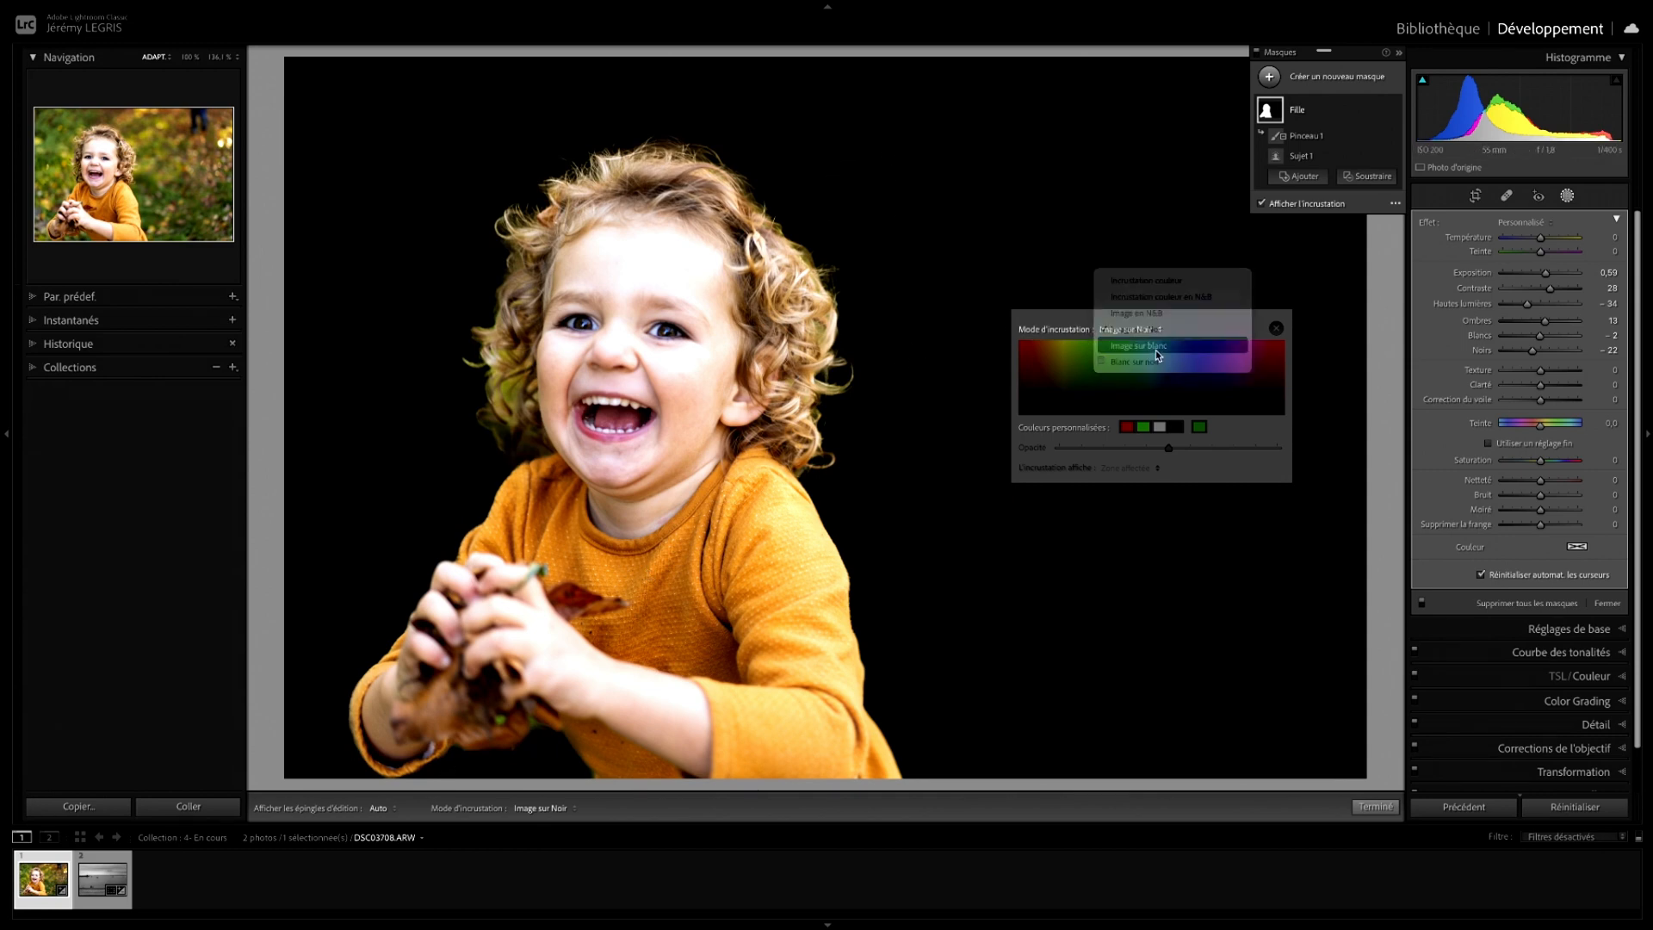
{"action": "left_click", "coordinate": [1145, 329]}
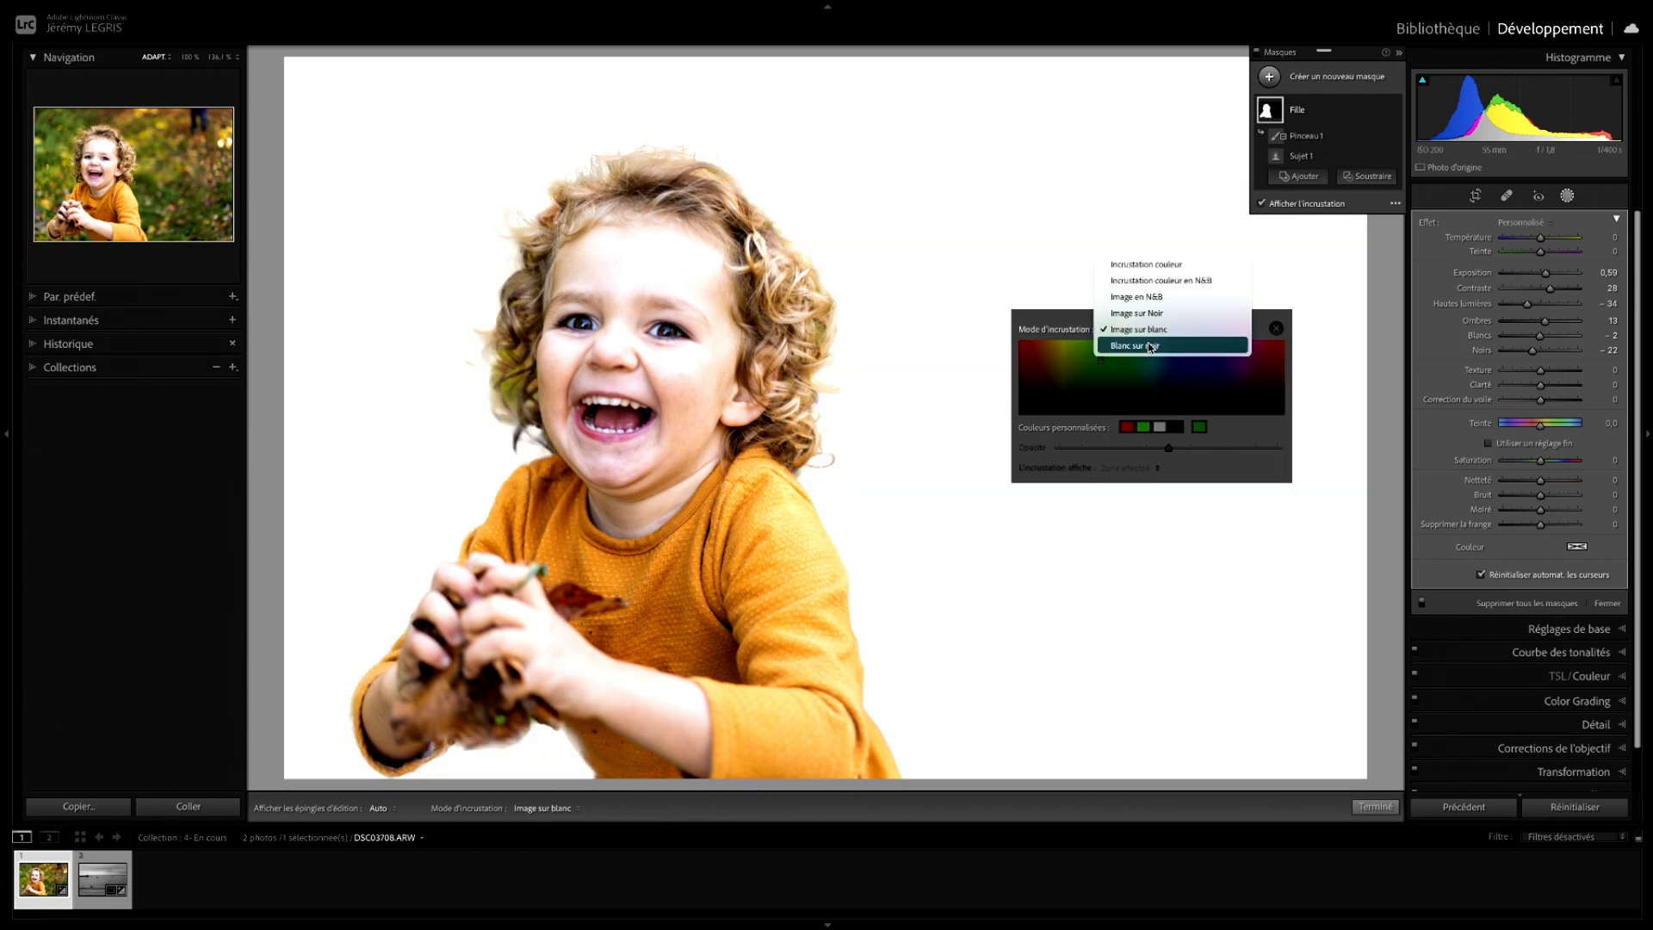
{"action": "left_click", "coordinate": [1150, 347]}
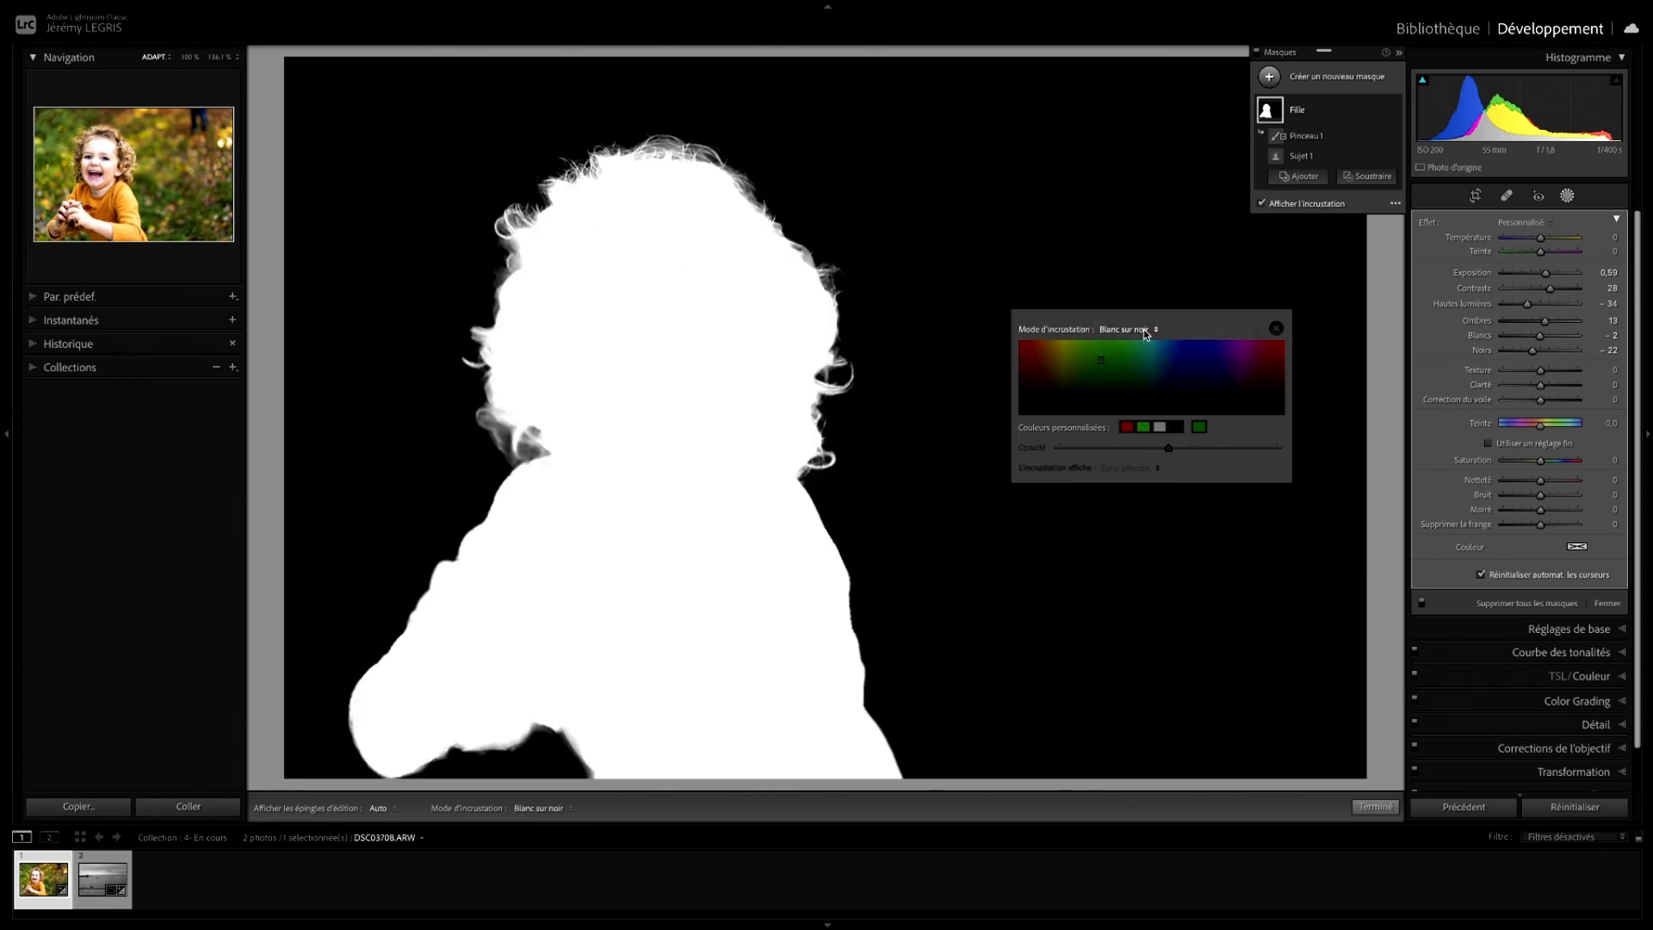
{"action": "left_click", "coordinate": [1146, 333]}
{"action": "left_click", "coordinate": [1180, 250]}
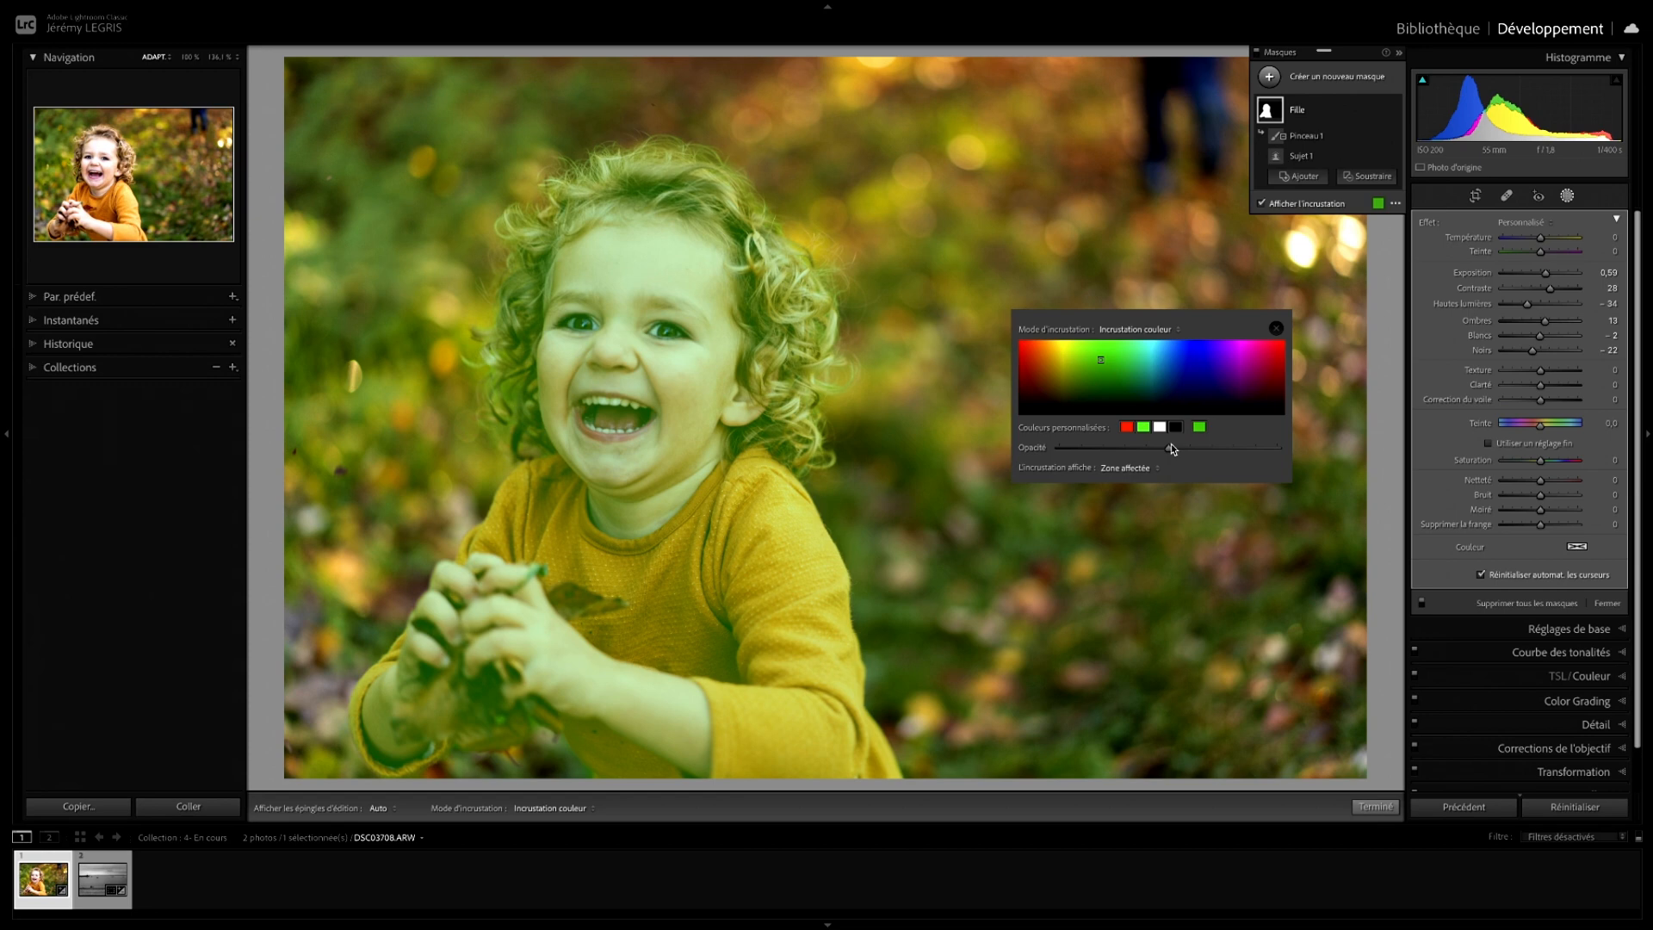
Give the mask overlay the bright green preset colour with a slightly higher opacity, and close its settings.
{"action": "left_click", "coordinate": [1134, 388]}
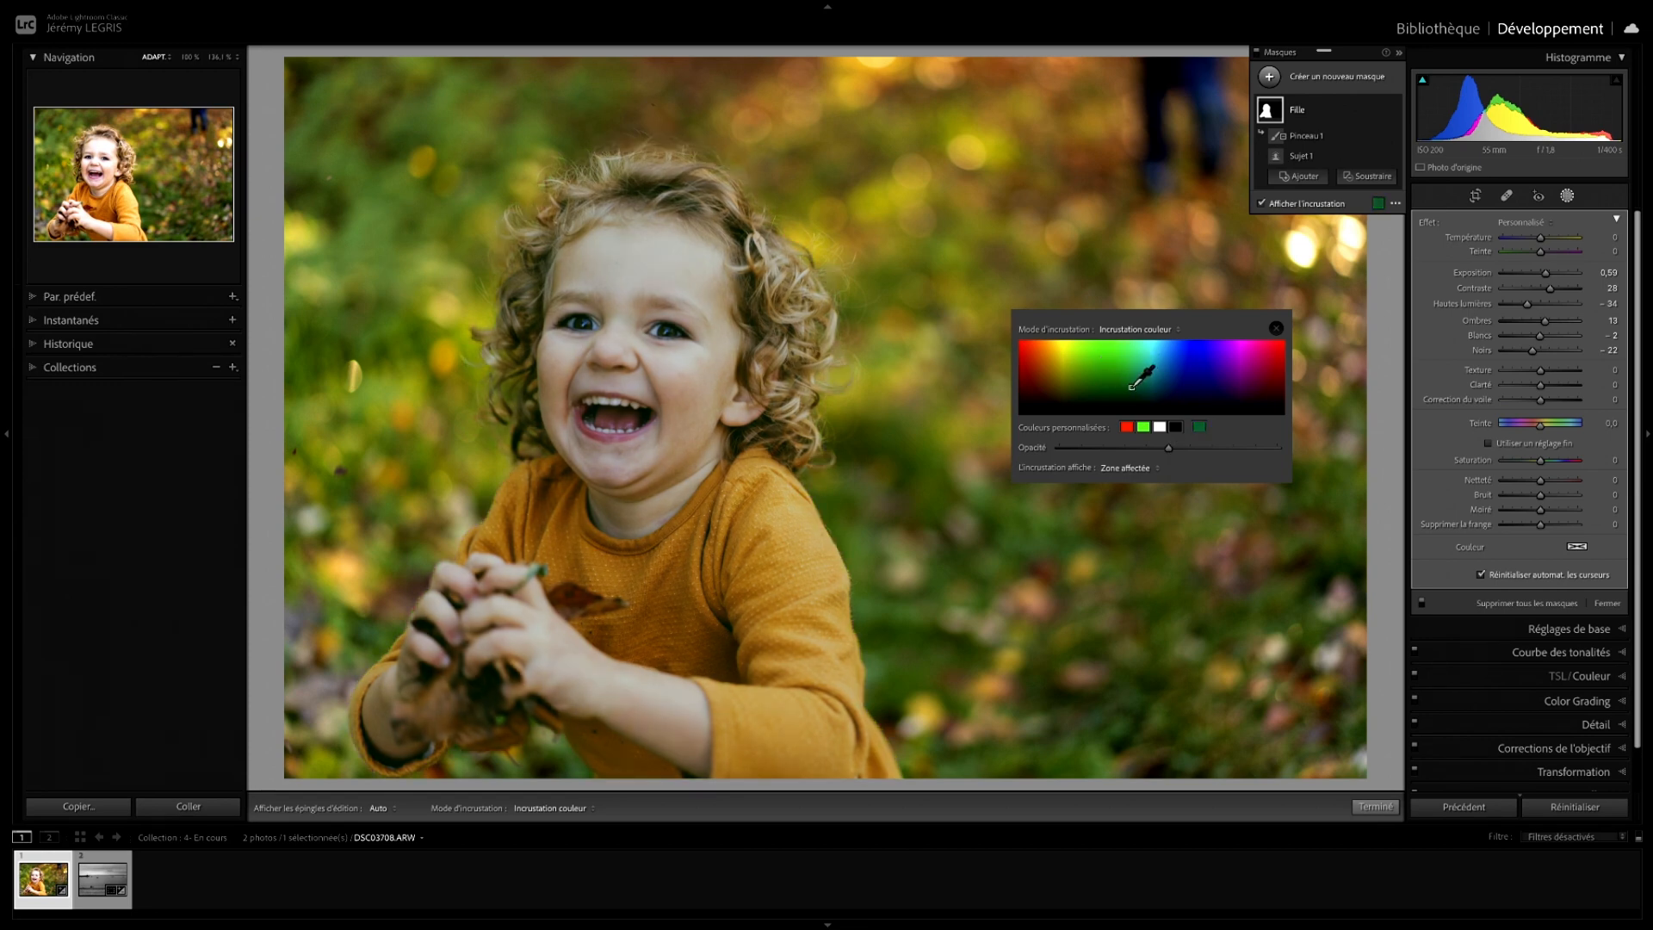
{"action": "left_click", "coordinate": [1132, 353]}
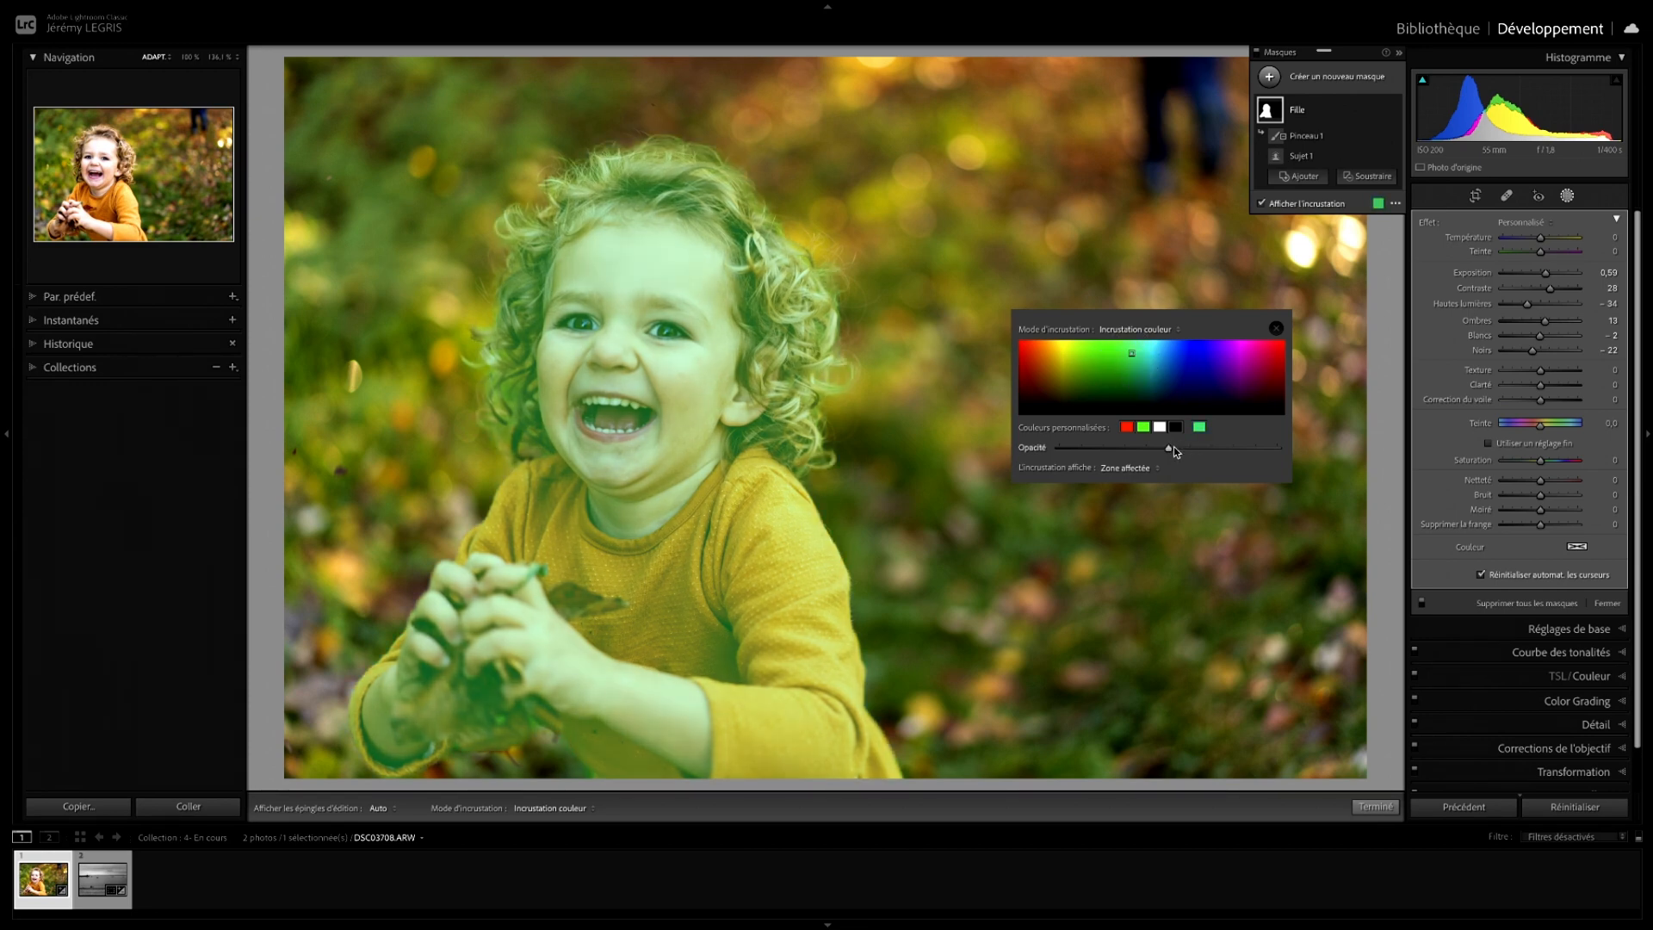
{"action": "left_click_drag", "start_coordinate": [1170, 447], "coordinate": [1191, 447]}
{"action": "left_click", "coordinate": [1144, 426]}
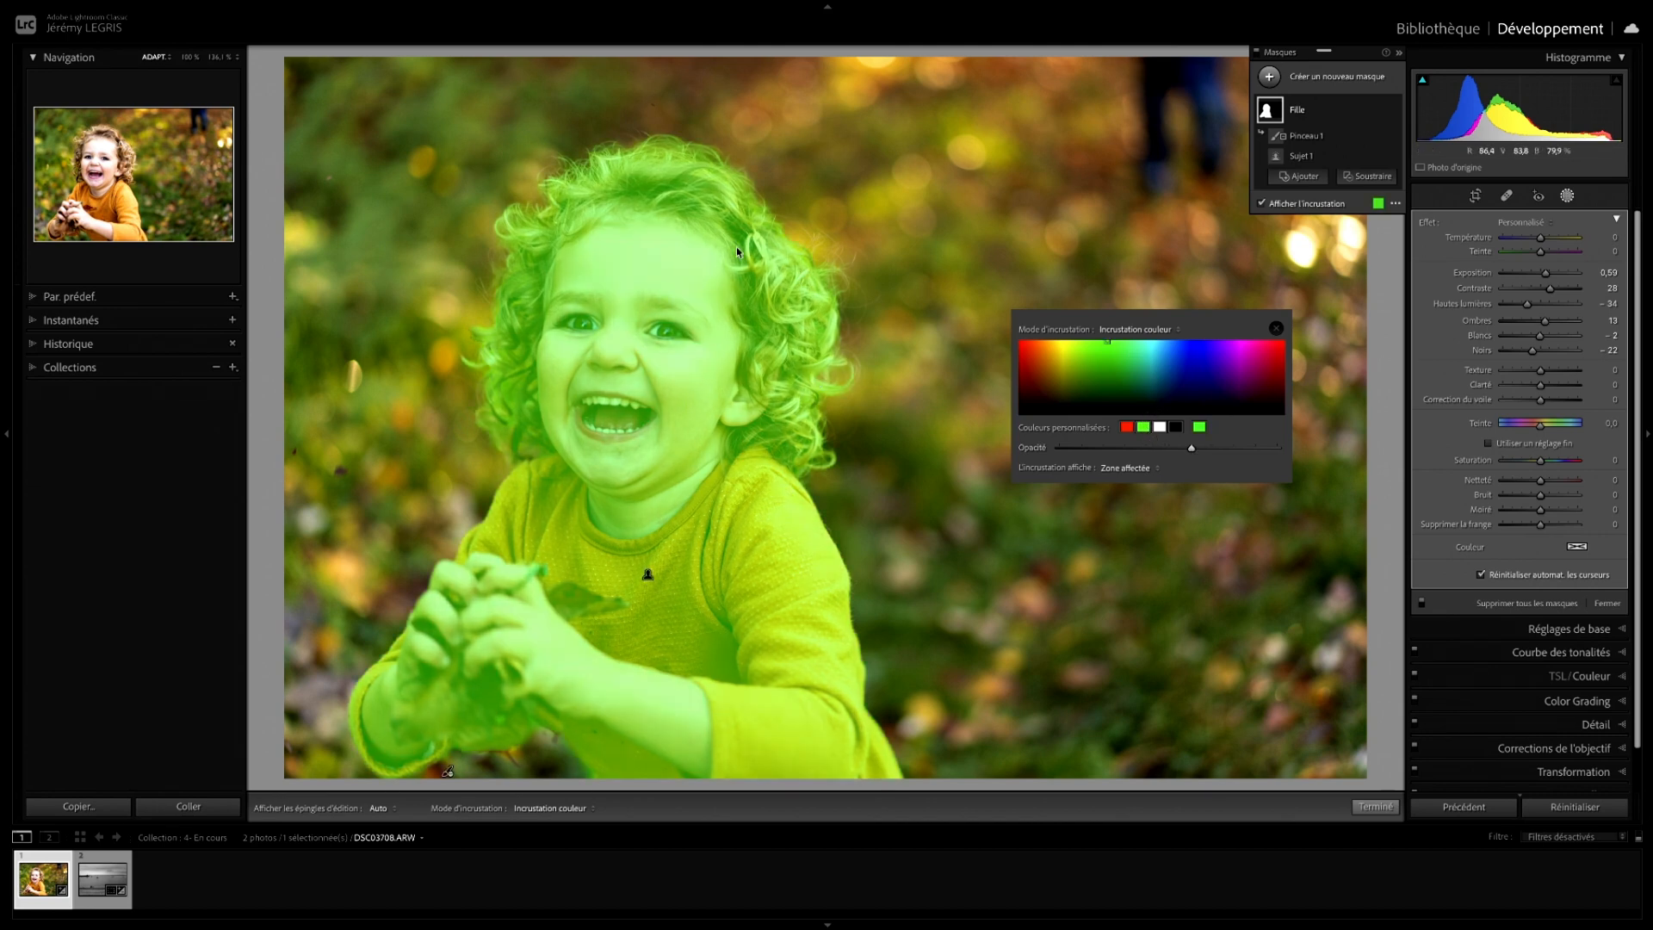
{"action": "left_click", "coordinate": [1275, 330]}
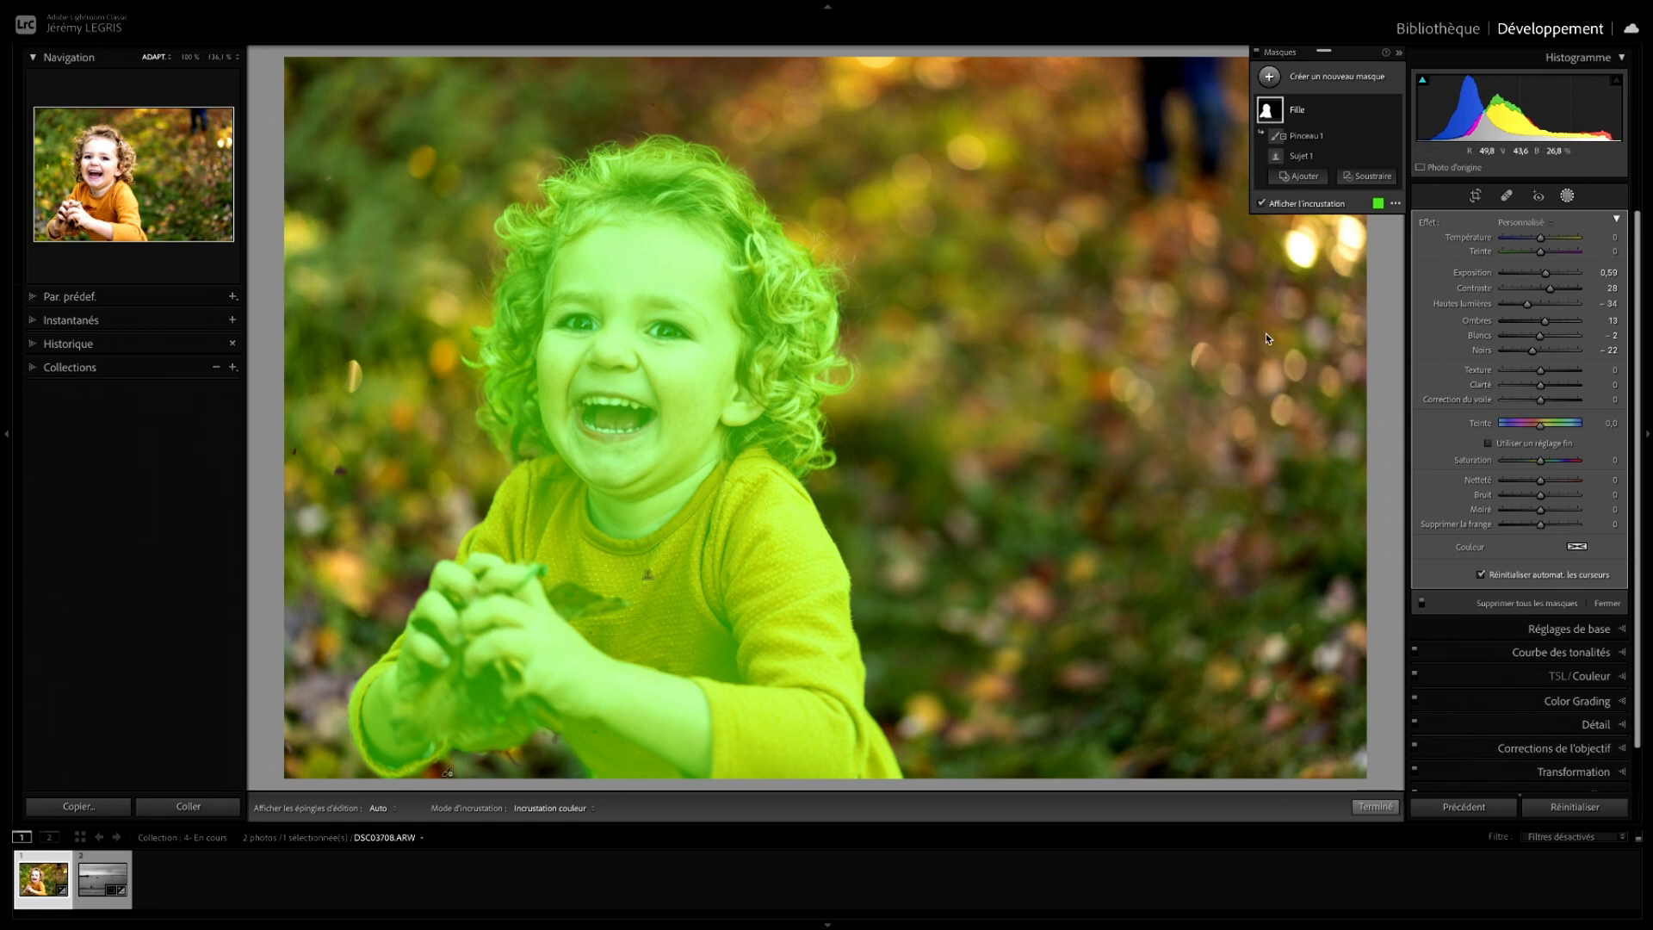
Review the list of overlay display options without changing them, and hide the mask overlay.
{"action": "left_click", "coordinate": [1395, 204]}
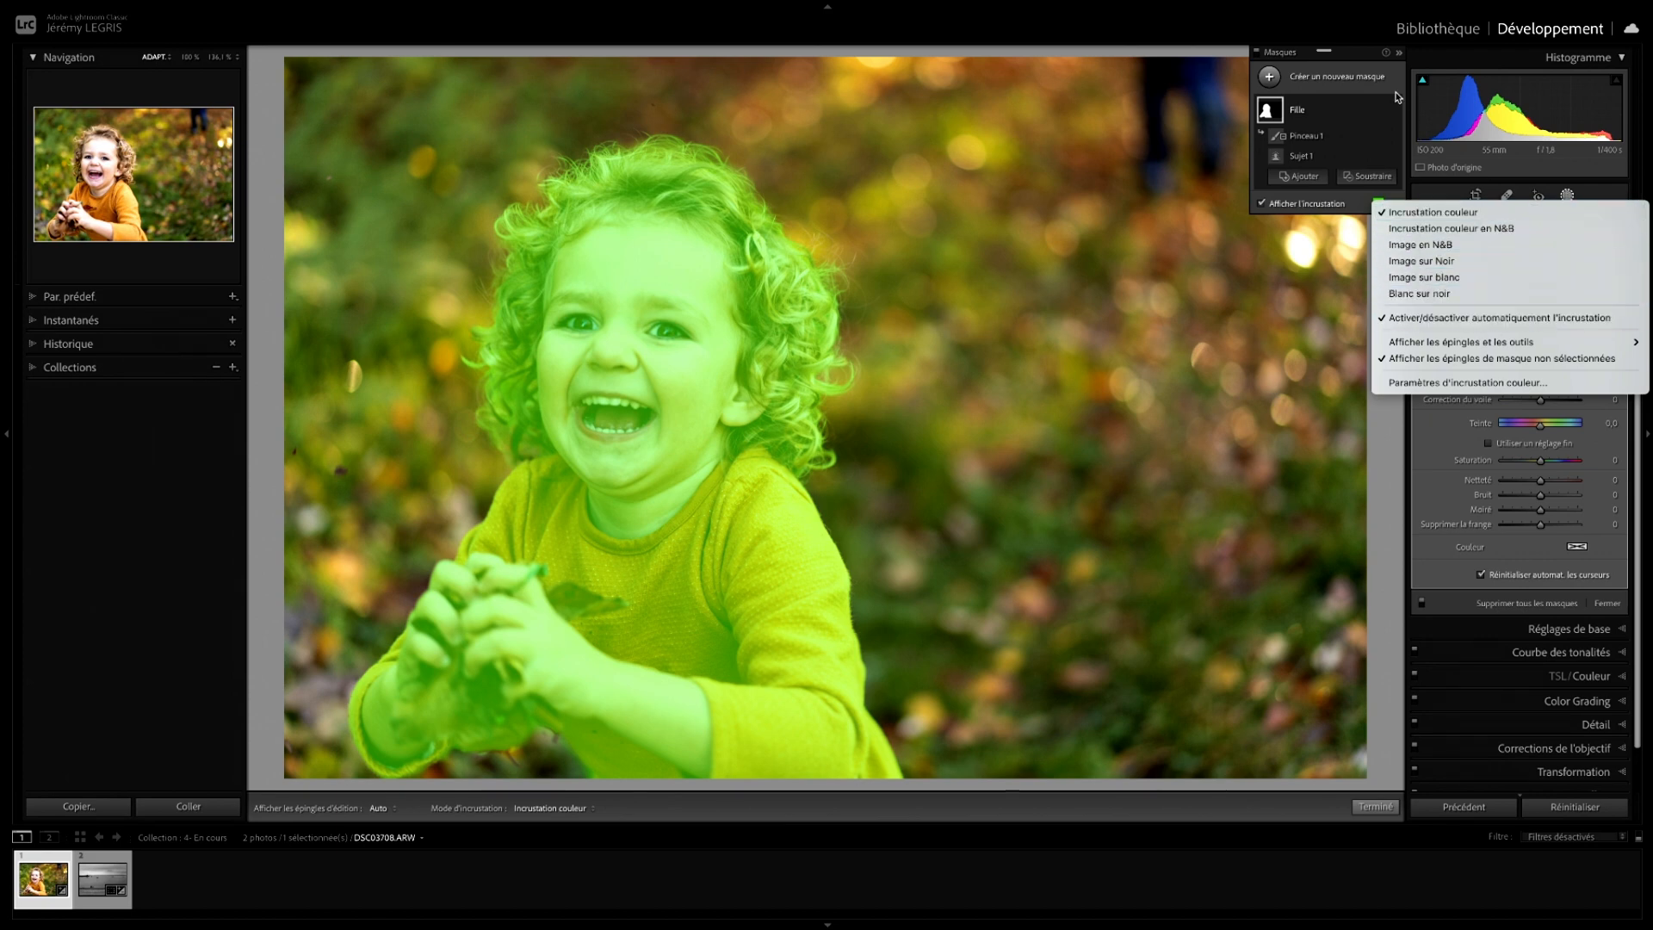
{"action": "left_click", "coordinate": [1356, 89]}
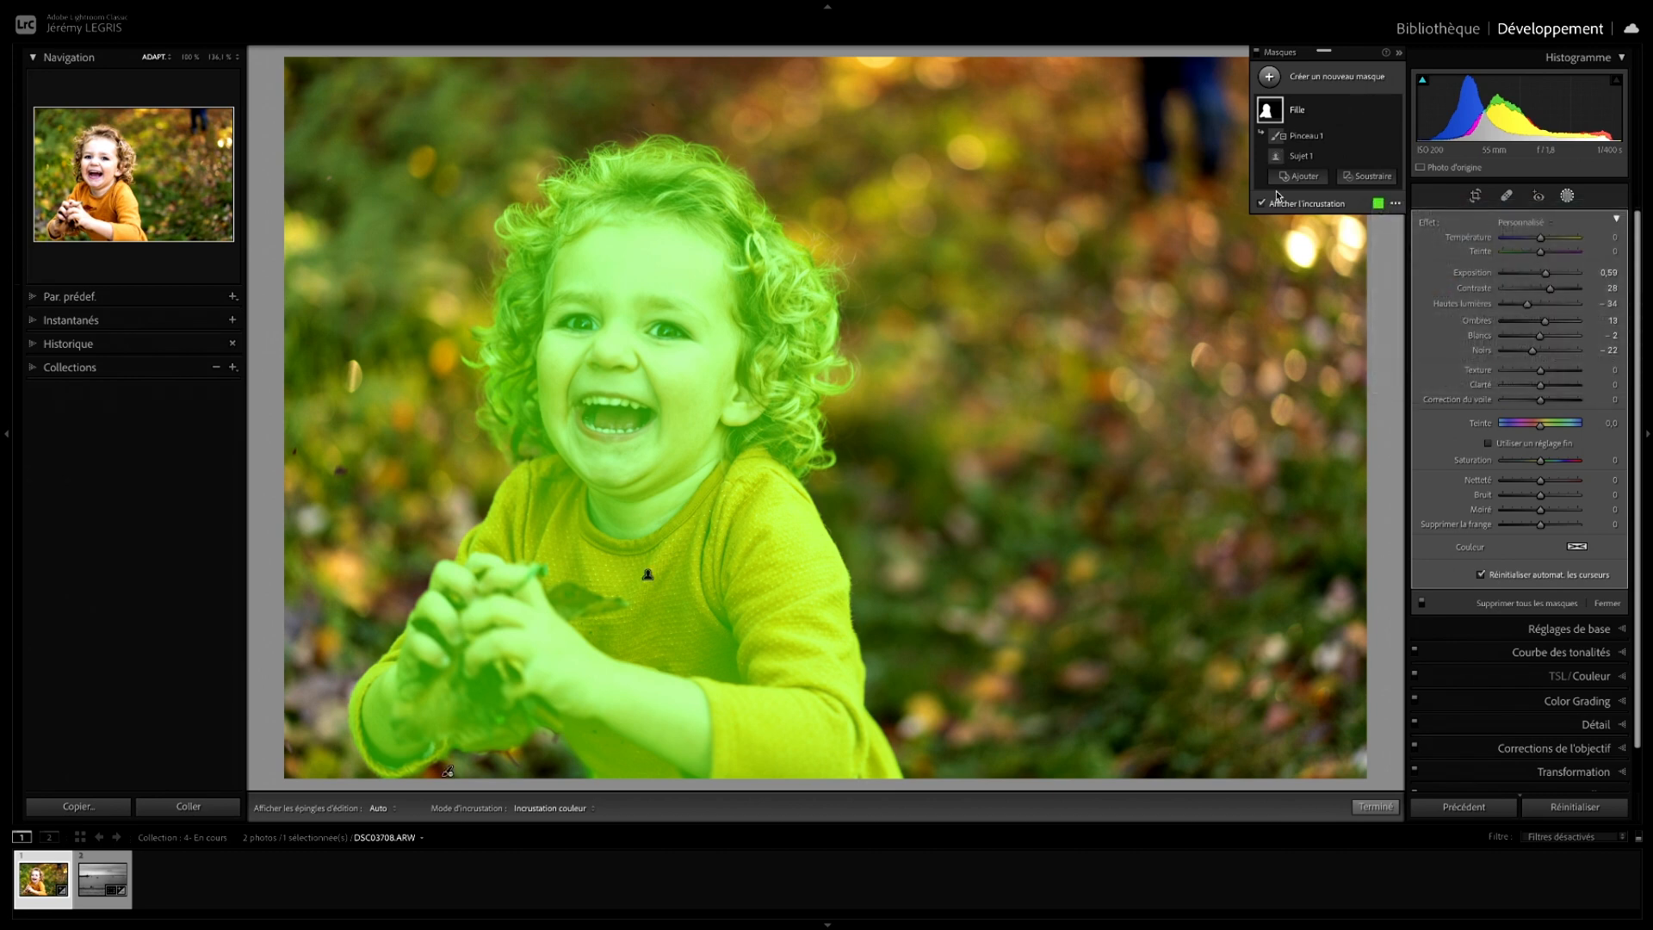
{"action": "key", "text": "o"}
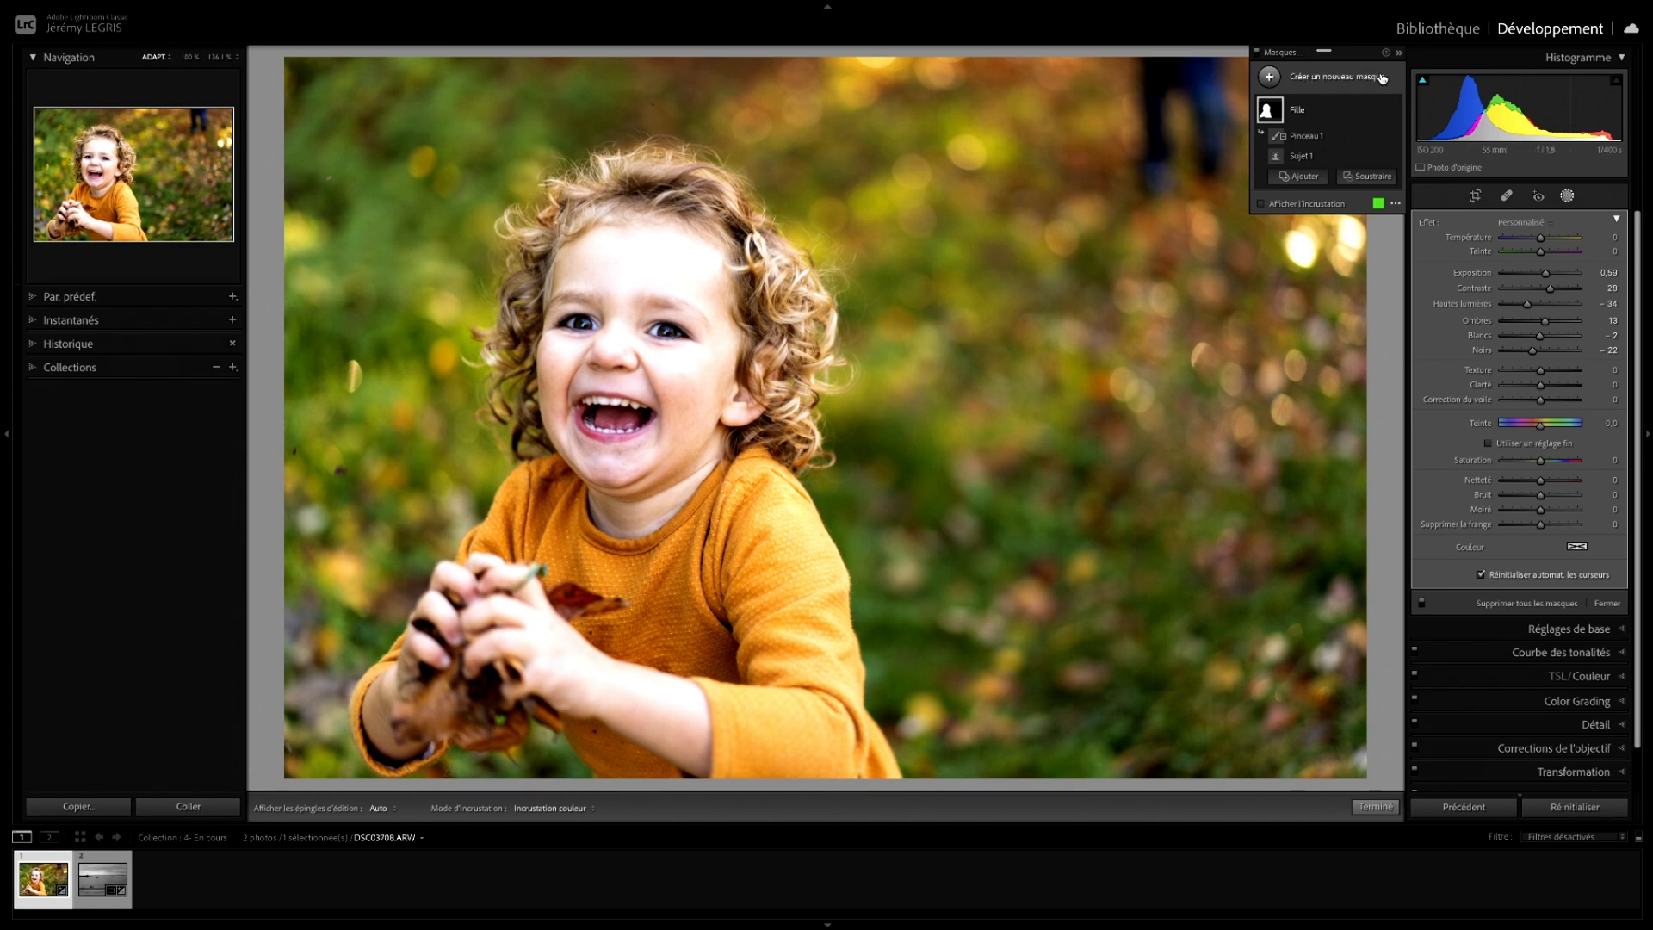
Create a new mask with subject selection and invert it to cover the background around the child.
{"action": "left_click", "coordinate": [1325, 82]}
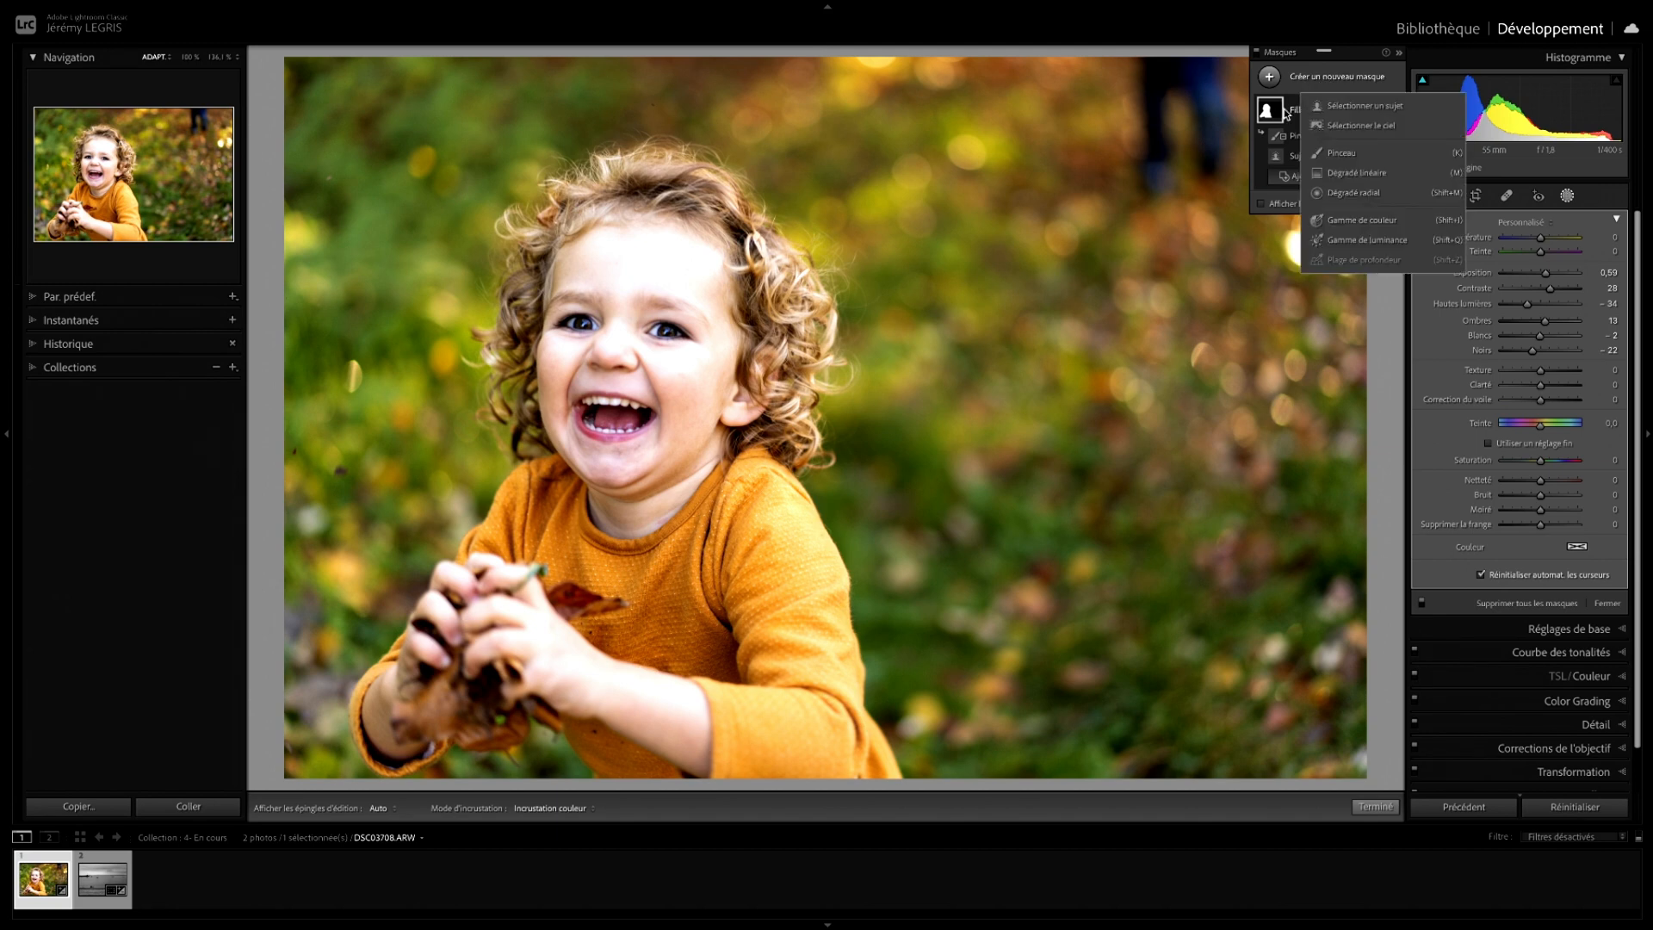
{"action": "left_click", "coordinate": [1381, 107]}
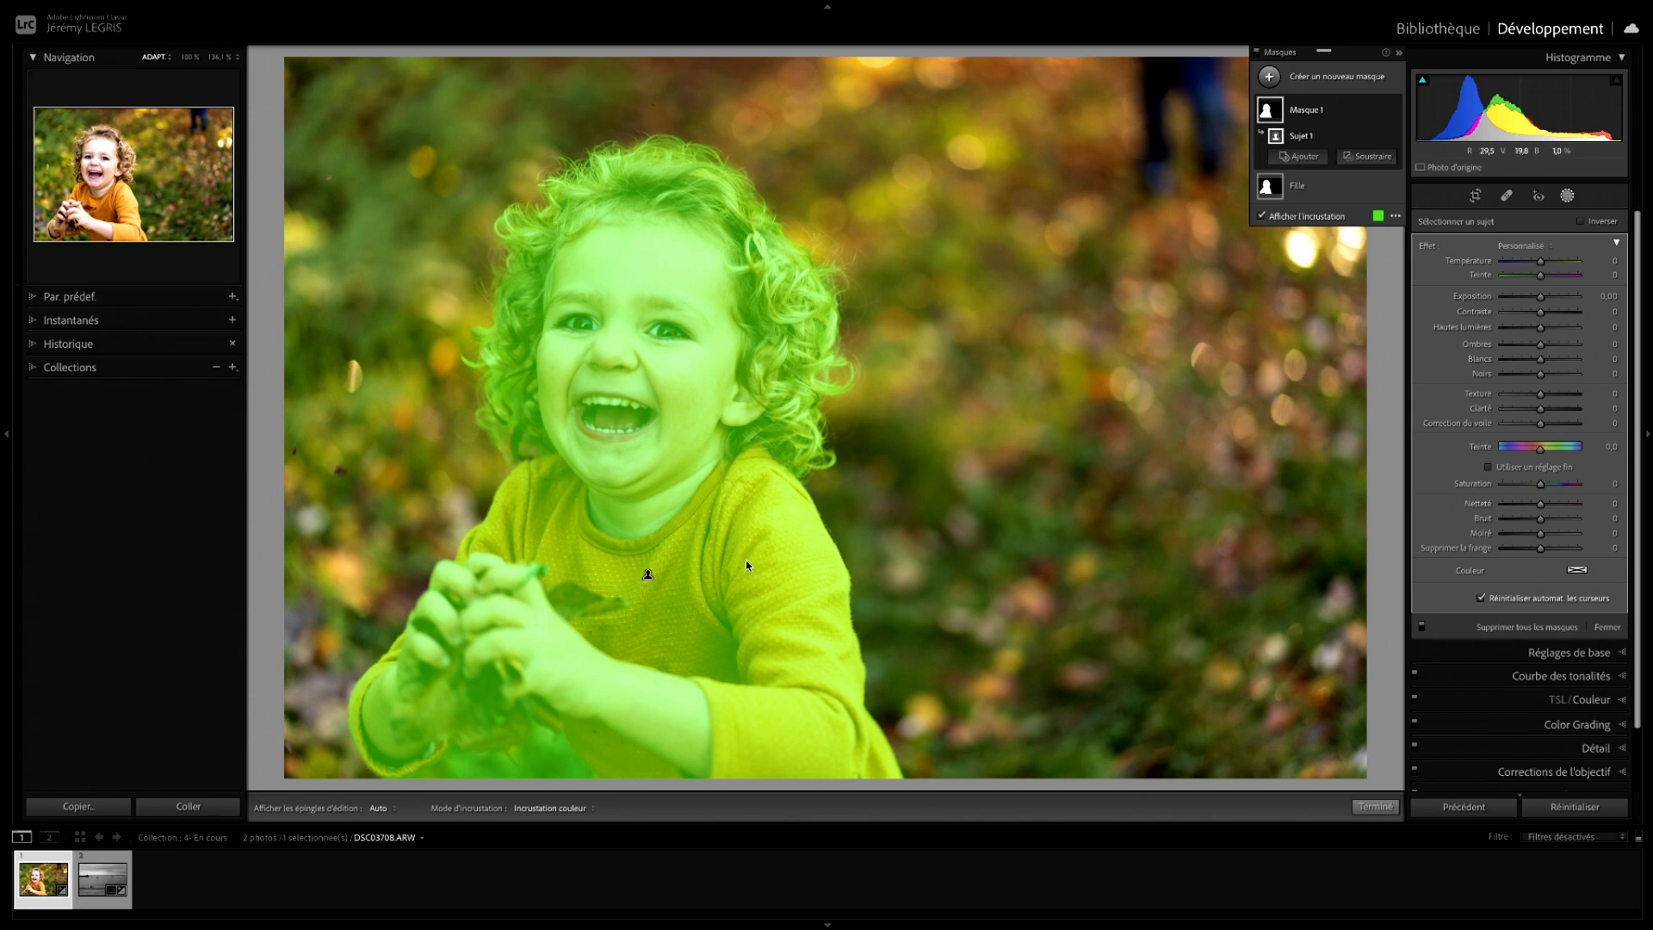
{"action": "left_click", "coordinate": [1581, 222]}
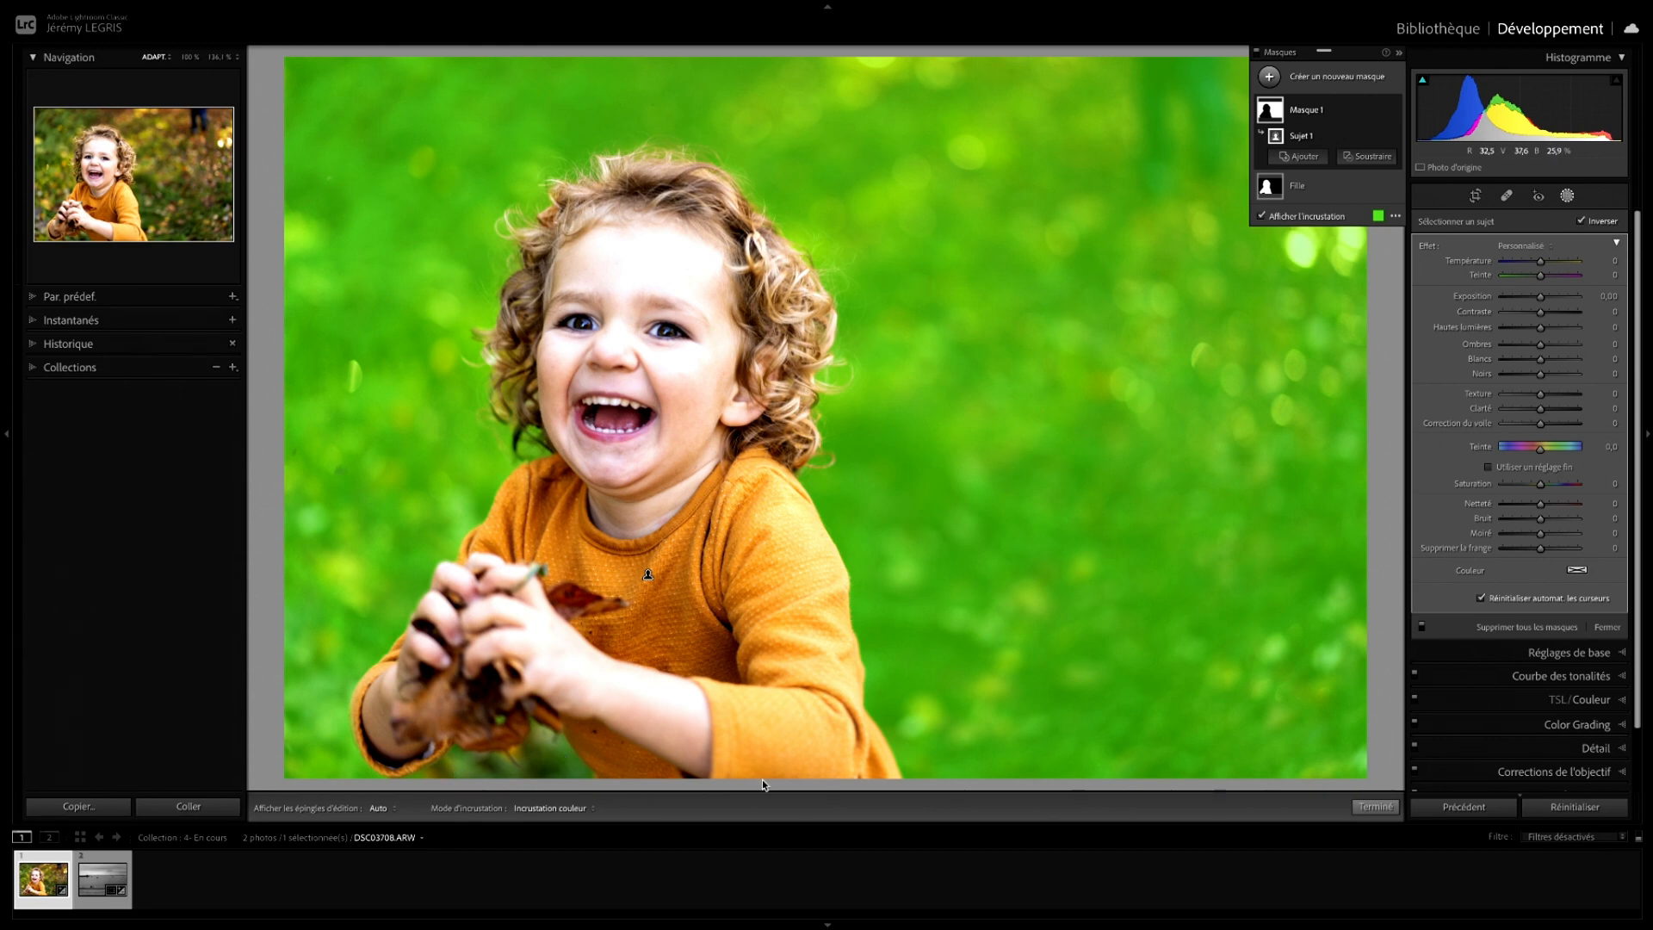
Add a brush component to Masque 1, reduce its size to 14, and paint the greenery below the child's hands.
{"action": "left_click", "coordinate": [1307, 160]}
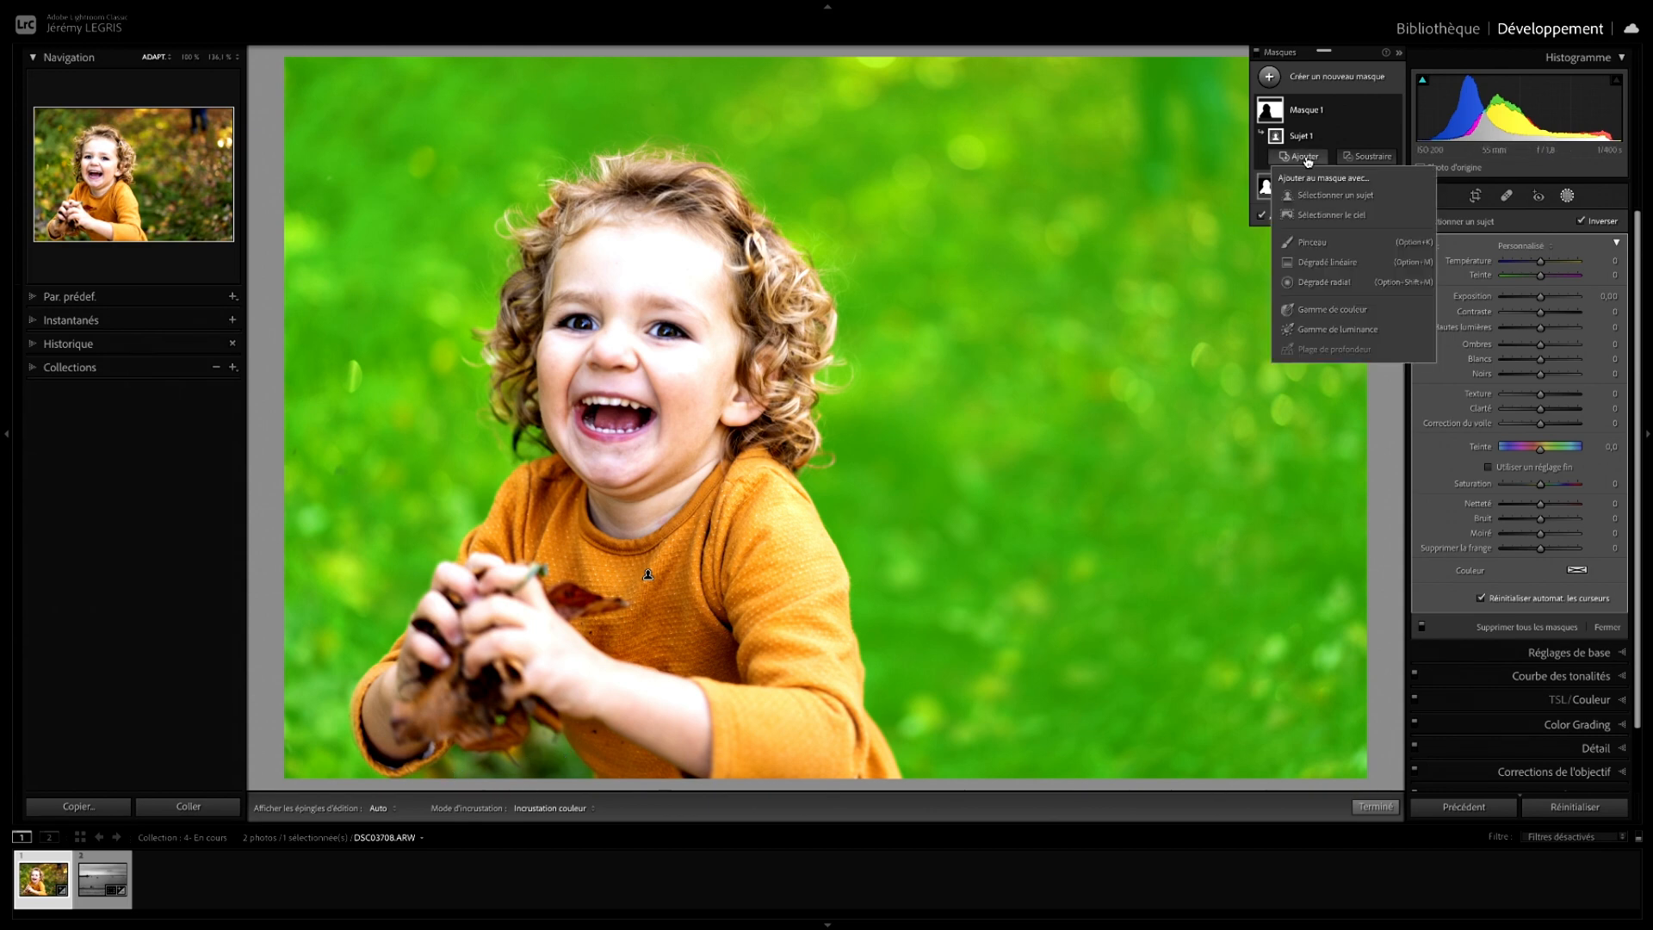
{"action": "left_click", "coordinate": [1315, 239]}
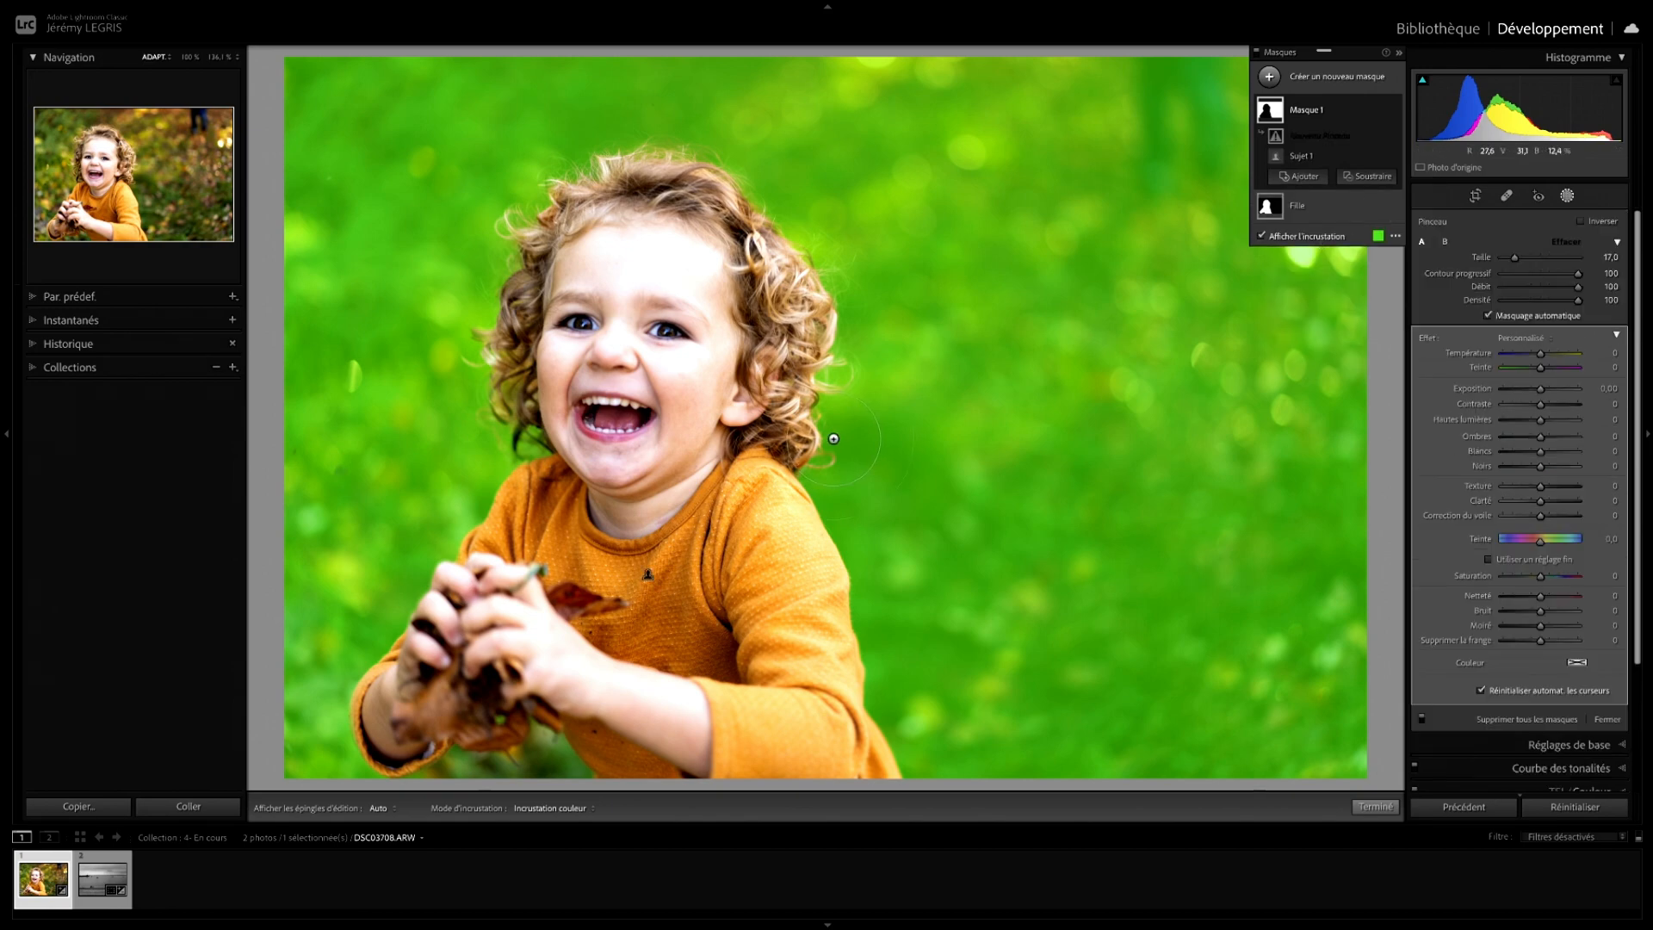
{"action": "left_click", "coordinate": [562, 756]}
{"action": "left_click_drag", "start_coordinate": [564, 749], "coordinate": [786, 502]}
{"action": "scroll", "coordinate": [727, 537], "scroll_direction": "down", "scroll_amount": 2}
{"action": "scroll", "coordinate": [727, 537], "scroll_direction": "down", "scroll_amount": 1}
{"action": "mouse_move", "coordinate": [688, 559]}
{"action": "left_mouse_down"}
{"action": "mouse_move", "coordinate": [729, 510]}
{"action": "mouse_move", "coordinate": [790, 594]}
{"action": "mouse_move", "coordinate": [551, 569]}
{"action": "mouse_move", "coordinate": [602, 542]}
{"action": "mouse_move", "coordinate": [645, 566]}
{"action": "left_mouse_up"}
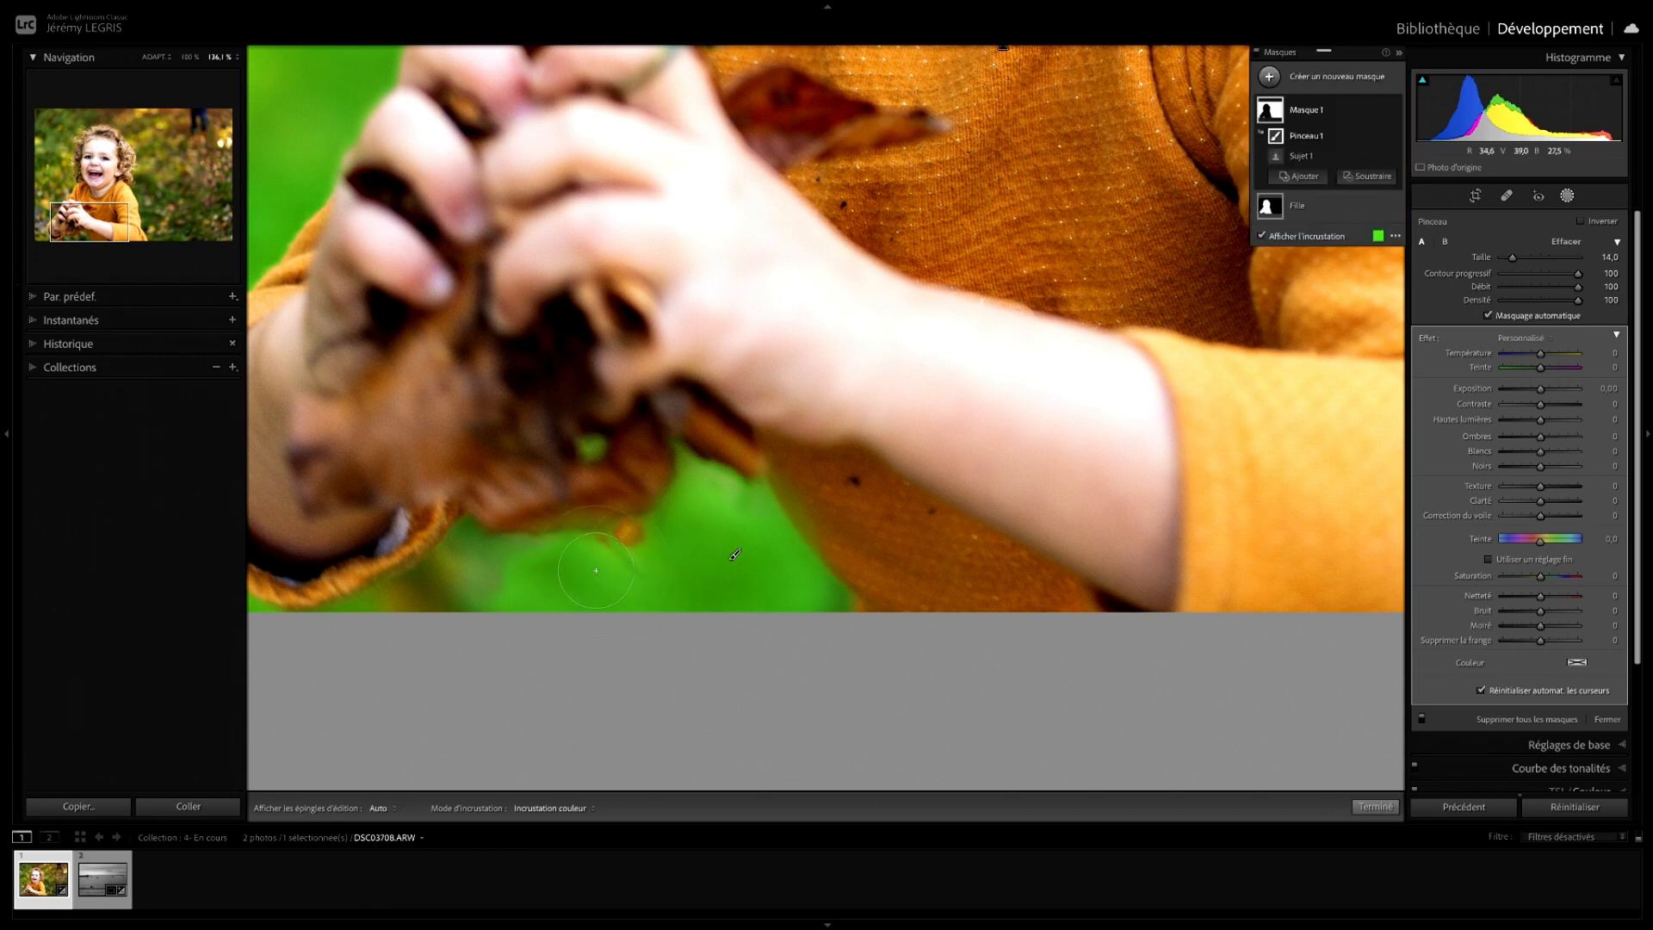
{"action": "mouse_move", "coordinate": [508, 568]}
{"action": "left_mouse_down"}
{"action": "mouse_move", "coordinate": [439, 564]}
{"action": "mouse_move", "coordinate": [405, 607]}
{"action": "left_mouse_up"}
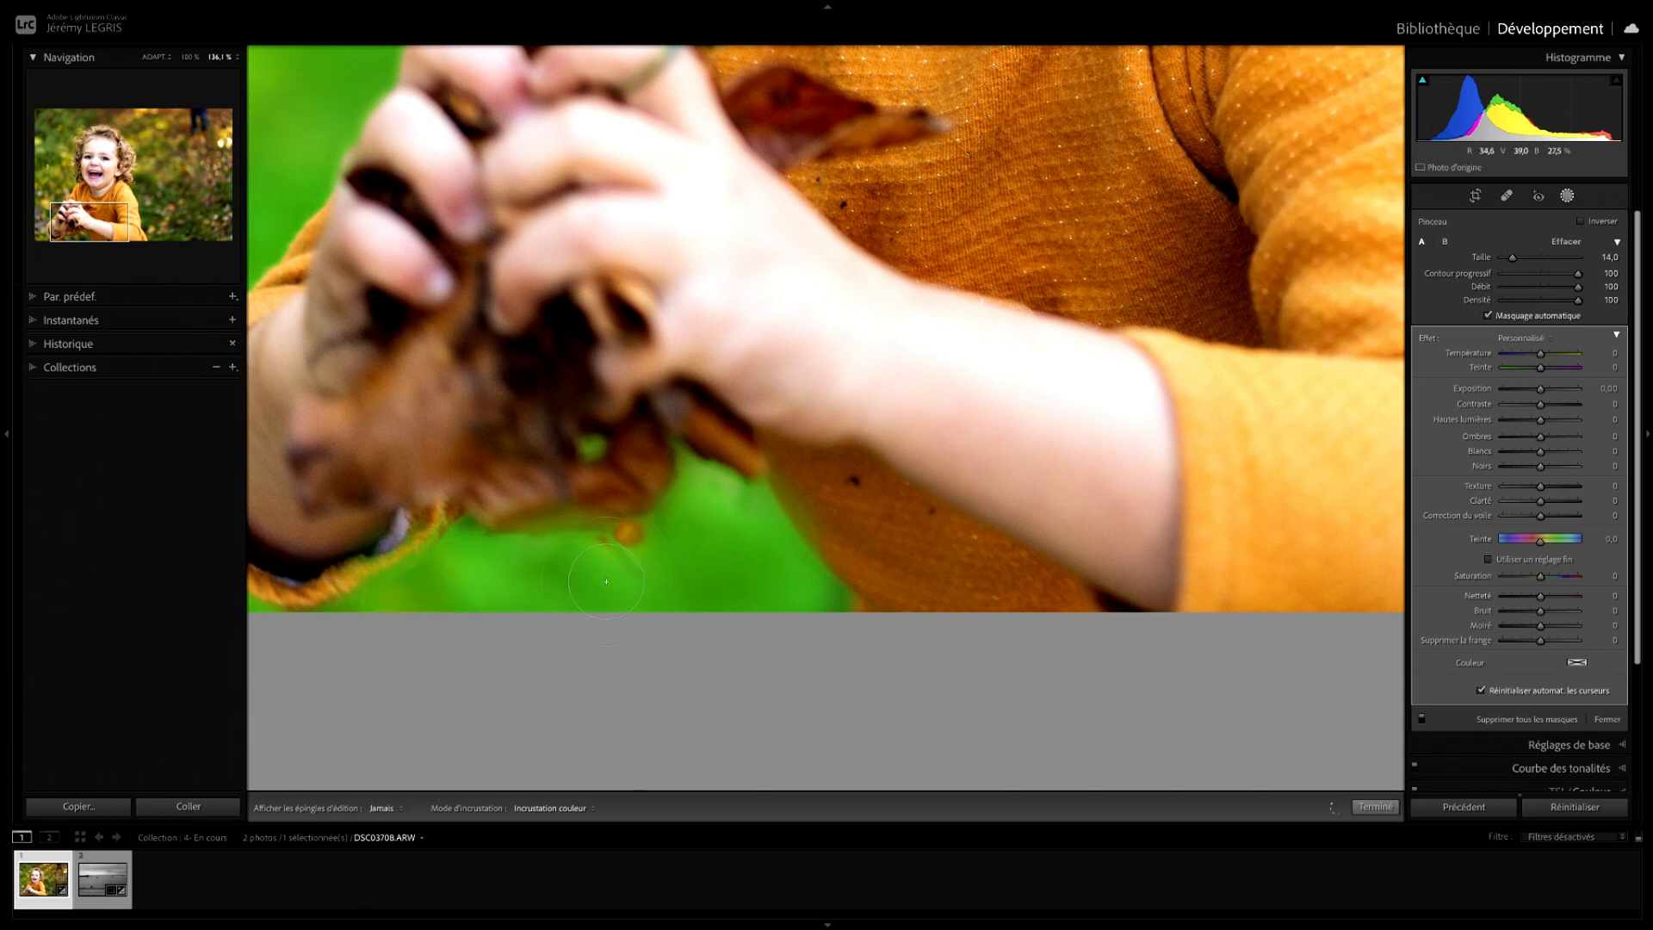
{"action": "mouse_move", "coordinate": [686, 583]}
{"action": "left_mouse_down"}
{"action": "mouse_move", "coordinate": [689, 534]}
{"action": "mouse_move", "coordinate": [639, 551]}
{"action": "mouse_move", "coordinate": [629, 573]}
{"action": "mouse_move", "coordinate": [655, 551]}
{"action": "left_mouse_up"}
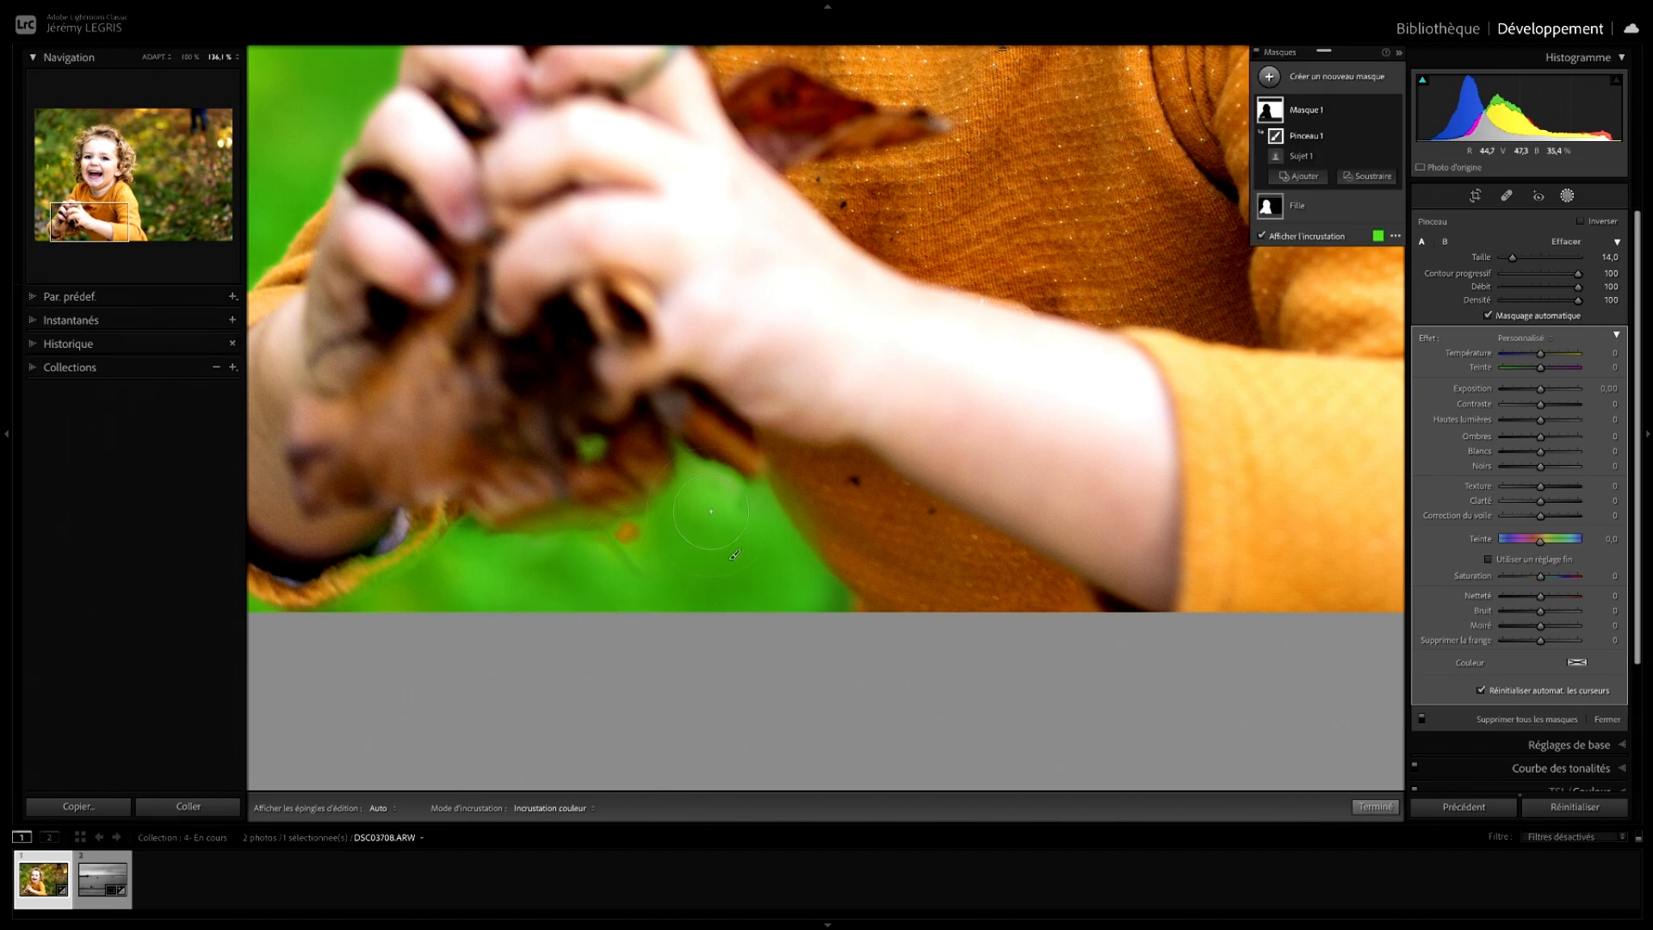
Hide the mask overlay and set Masque 1's exposure to -0.56, contrast to 25, highlights to -8 and shadows to 37.
{"action": "scroll", "coordinate": [711, 514], "scroll_direction": "down", "scroll_amount": 1}
{"action": "key", "text": "z"}
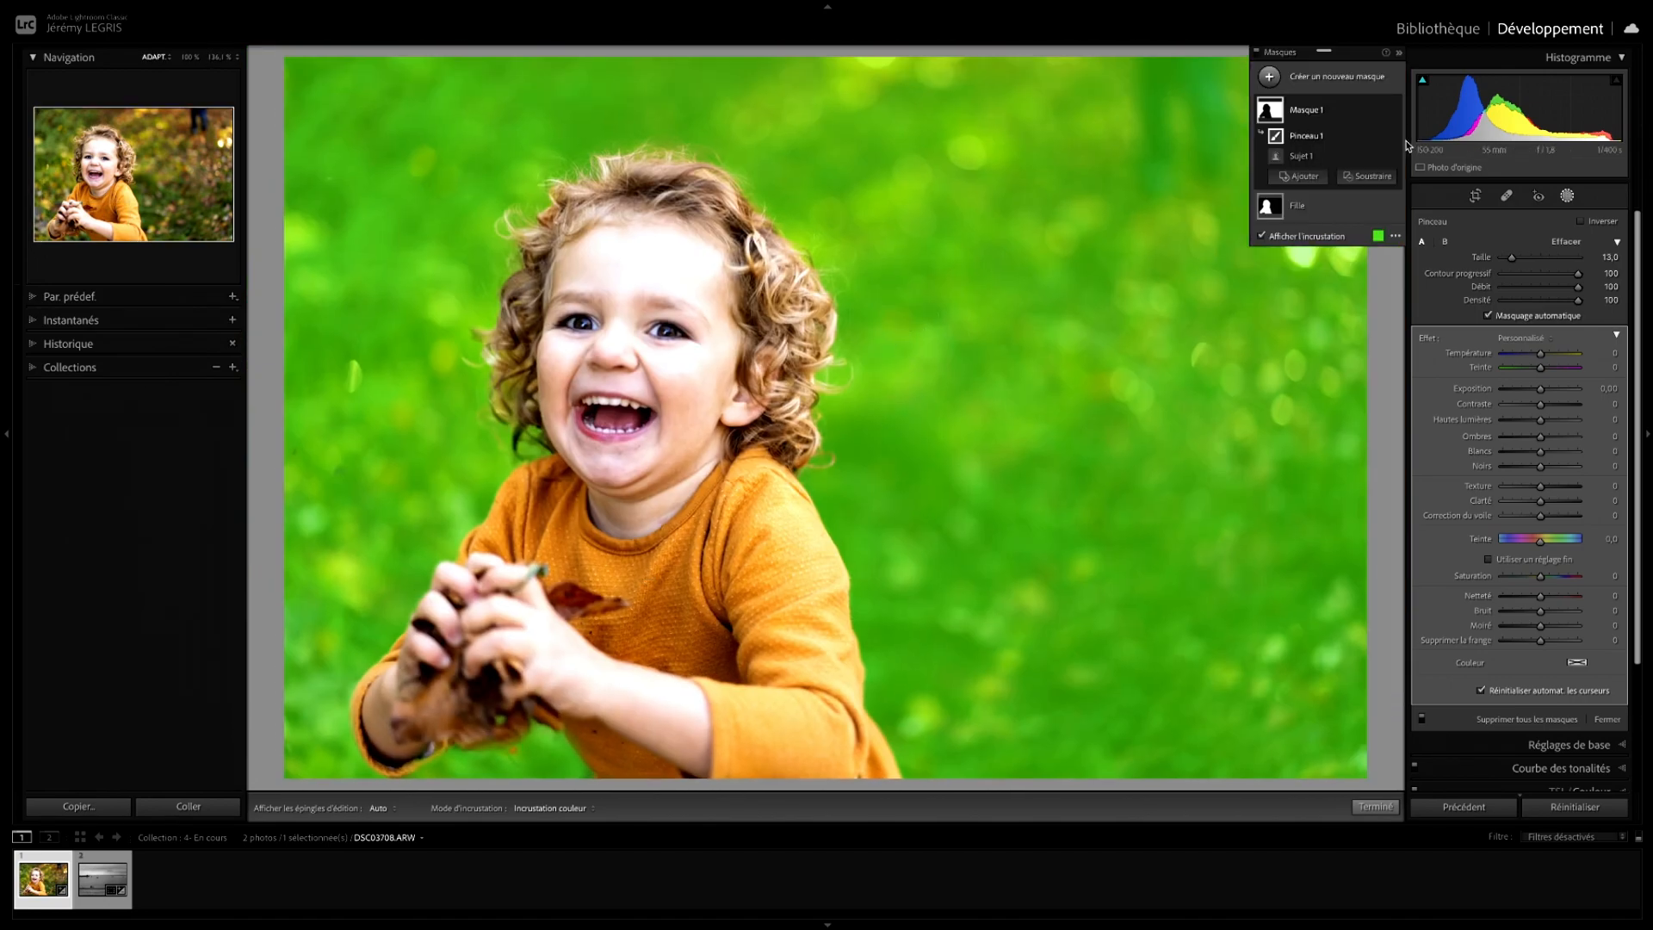
{"action": "key", "text": "o"}
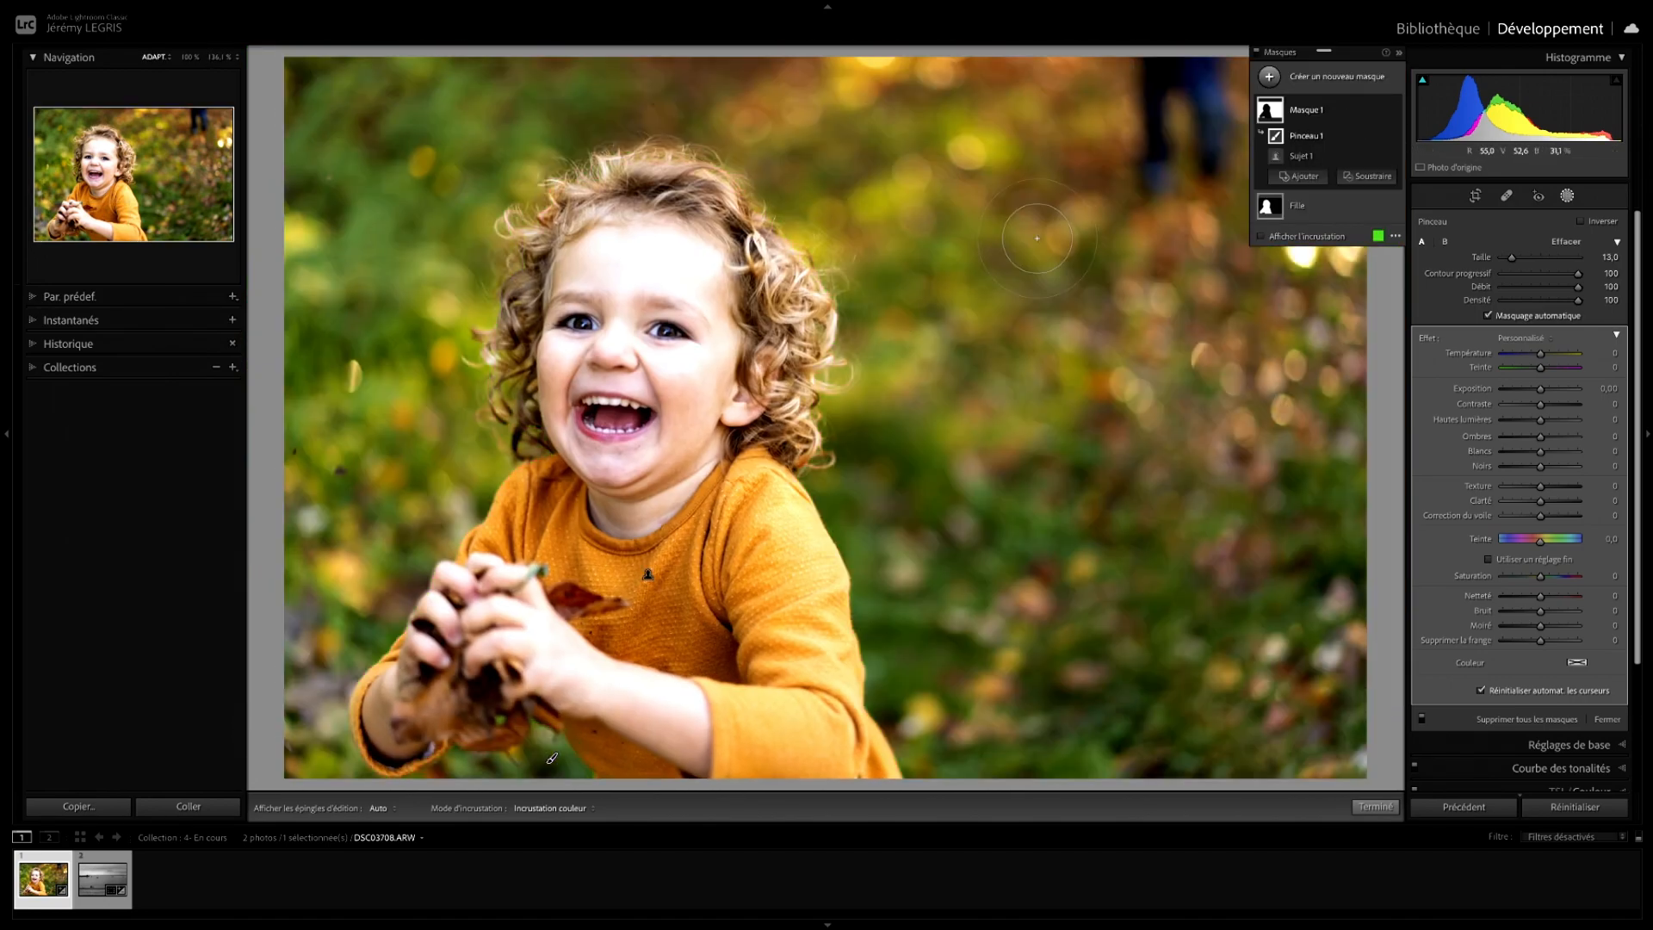
{"action": "left_click_drag", "start_coordinate": [1541, 388], "coordinate": [1559, 438]}
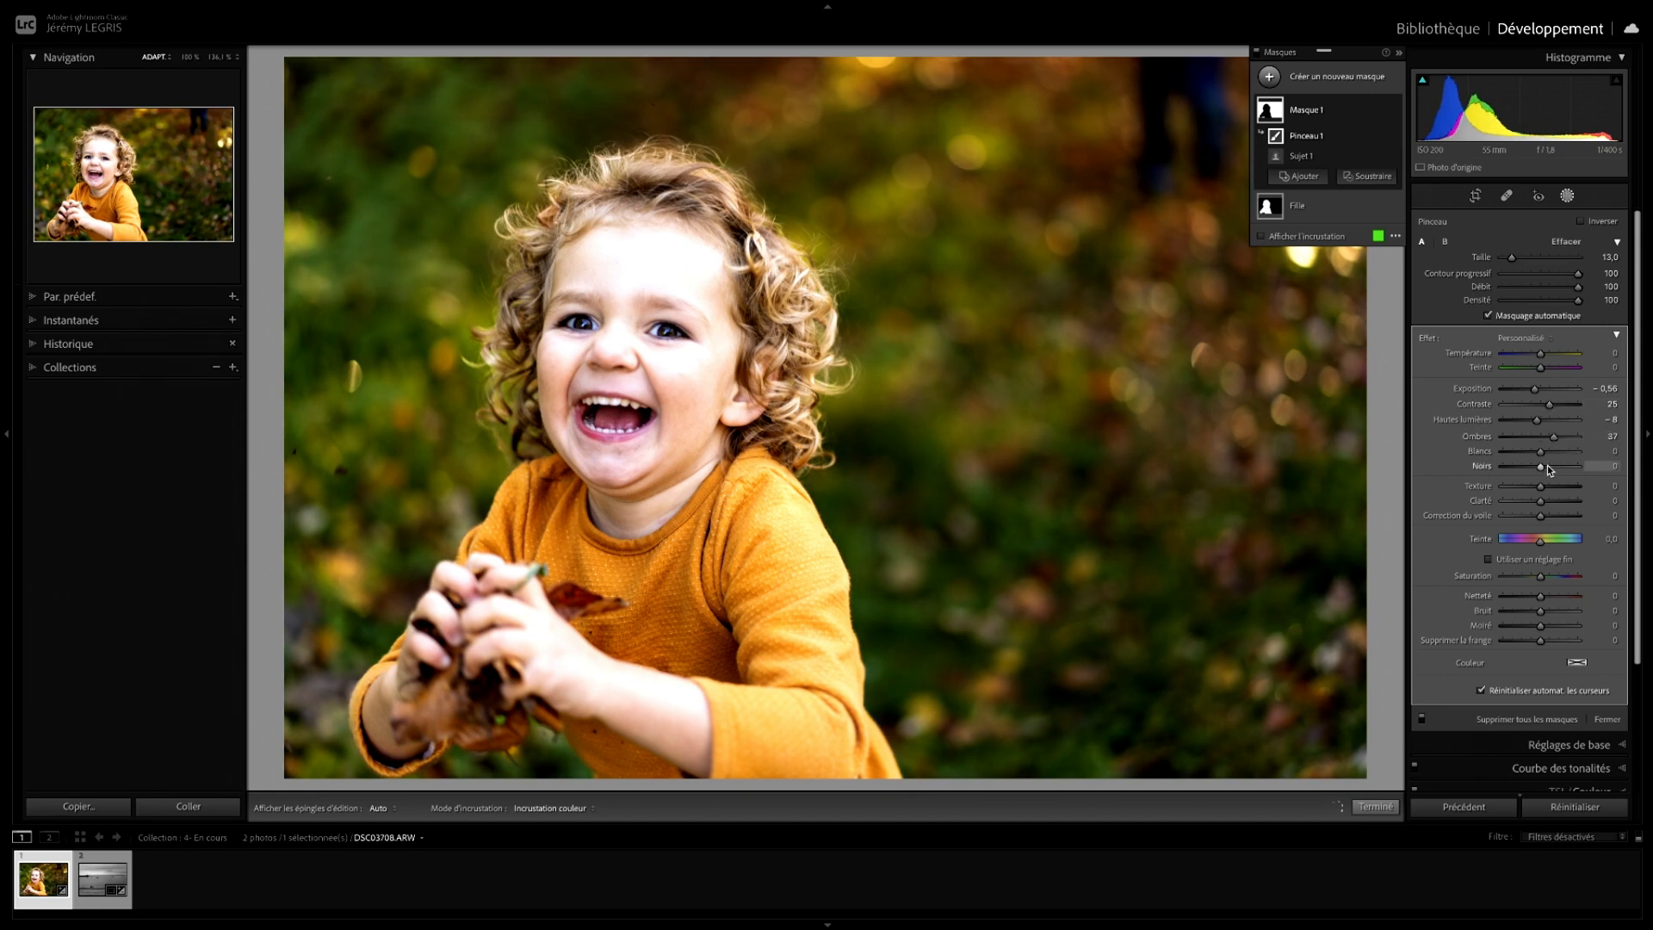
Warm the background mask to temperature 31, and set its blacks to 2 and whites to 25.
{"action": "left_click_drag", "start_coordinate": [1542, 360], "coordinate": [1552, 358]}
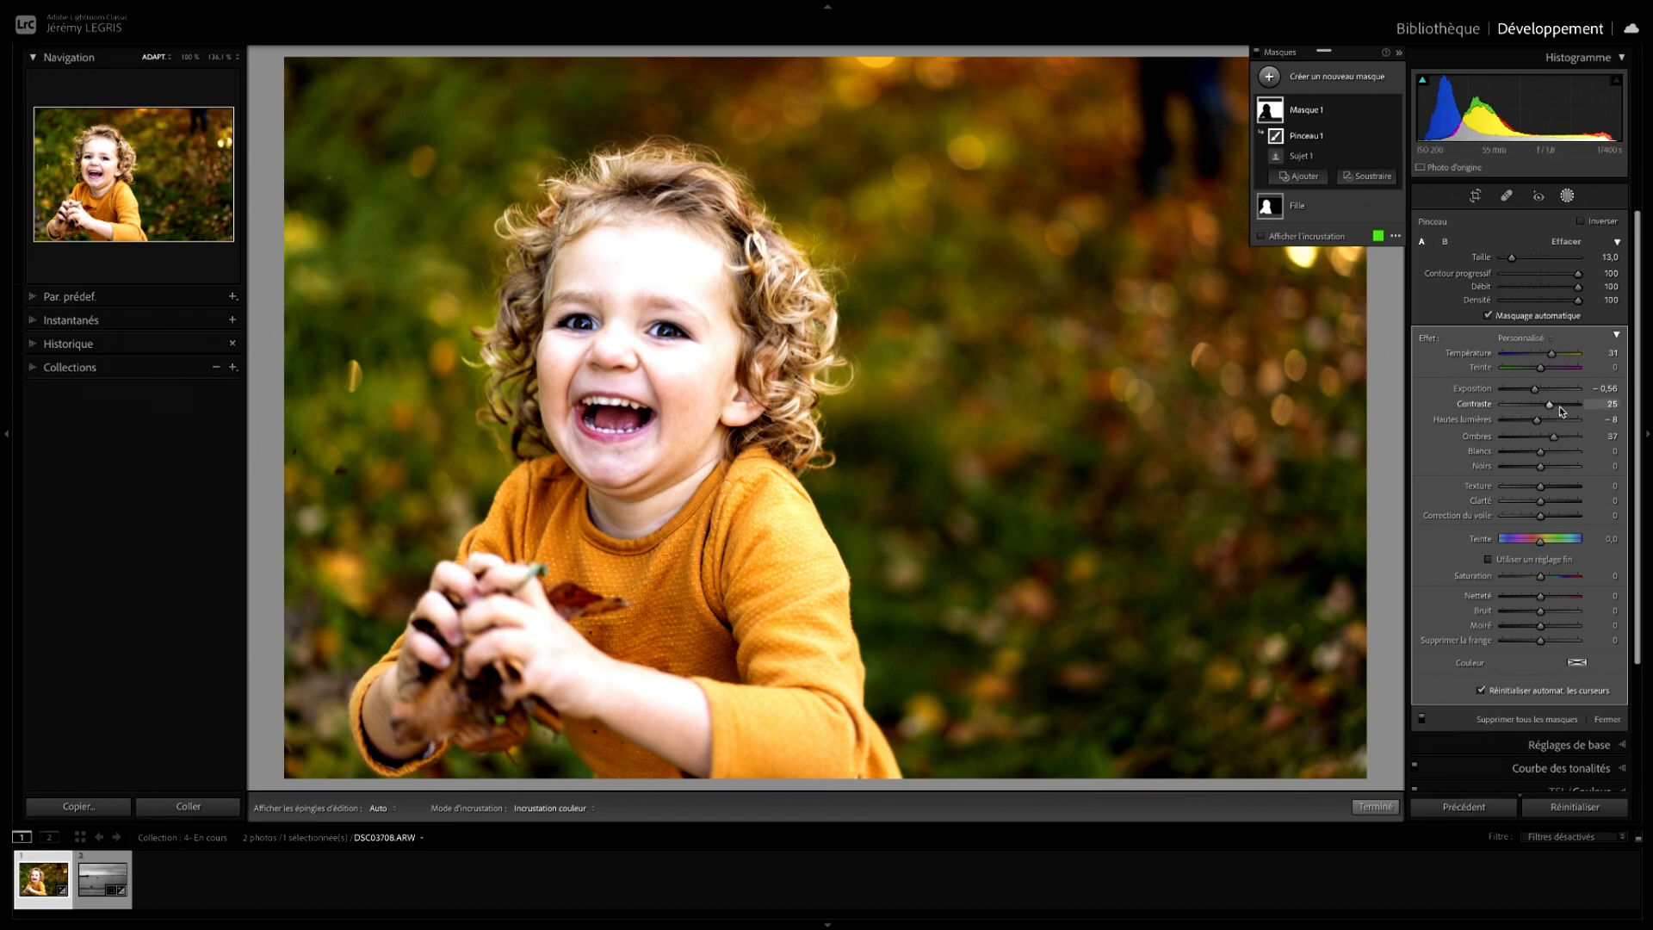
{"action": "left_click_drag", "start_coordinate": [1541, 470], "coordinate": [1542, 470]}
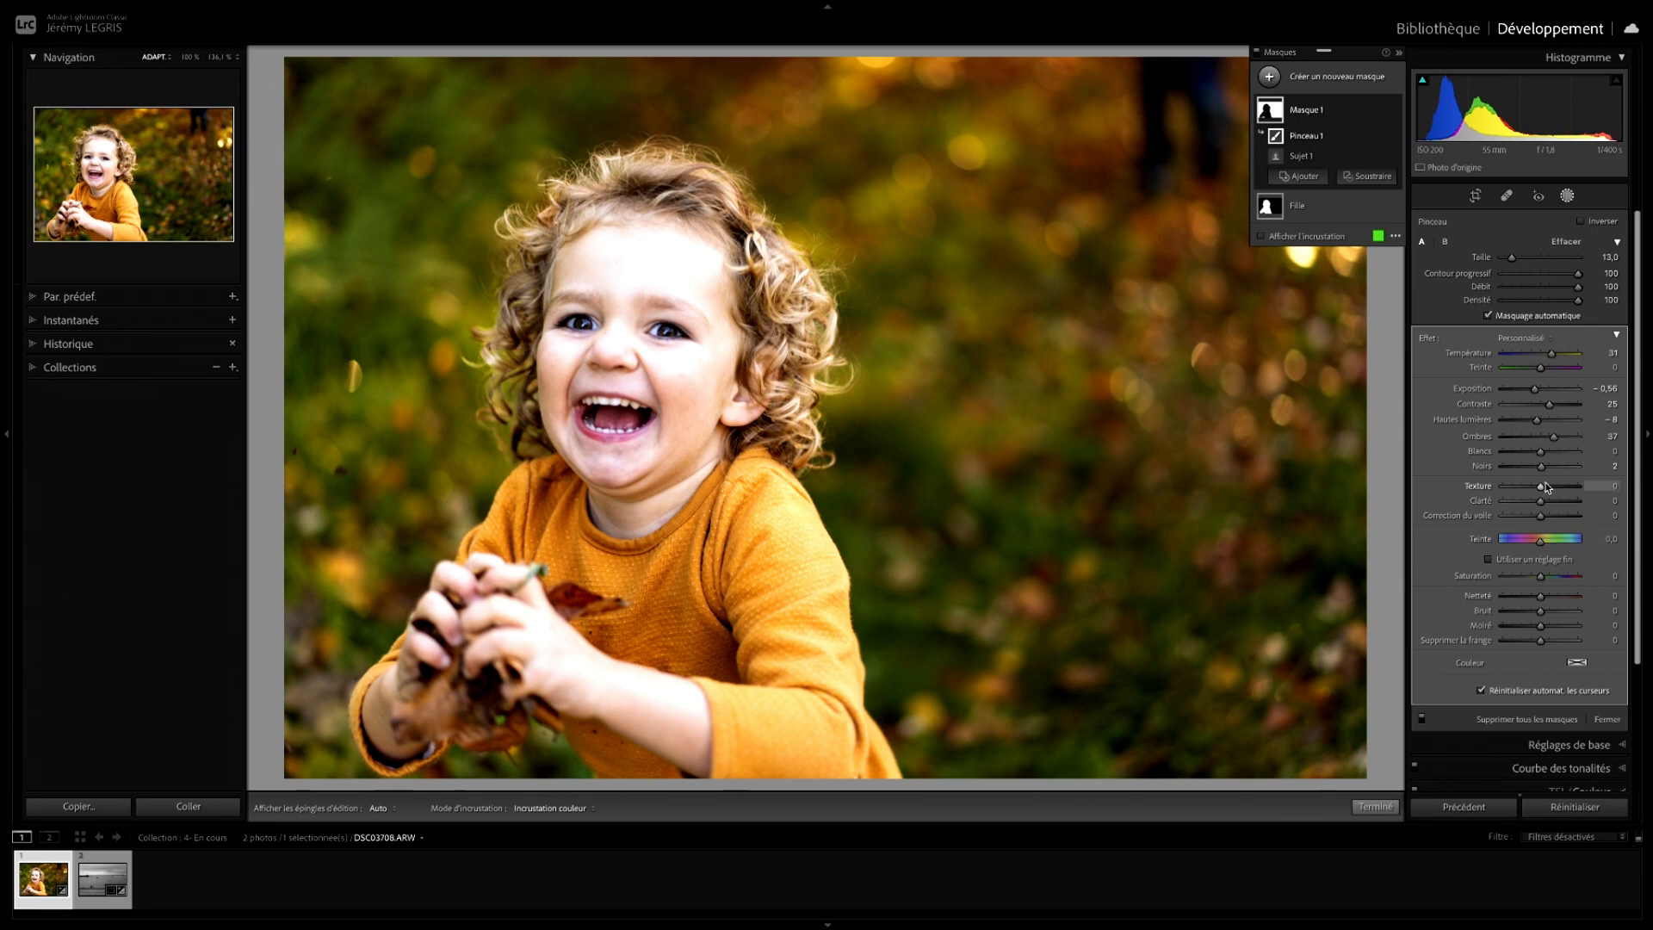
{"action": "left_click_drag", "start_coordinate": [1542, 455], "coordinate": [1549, 451]}
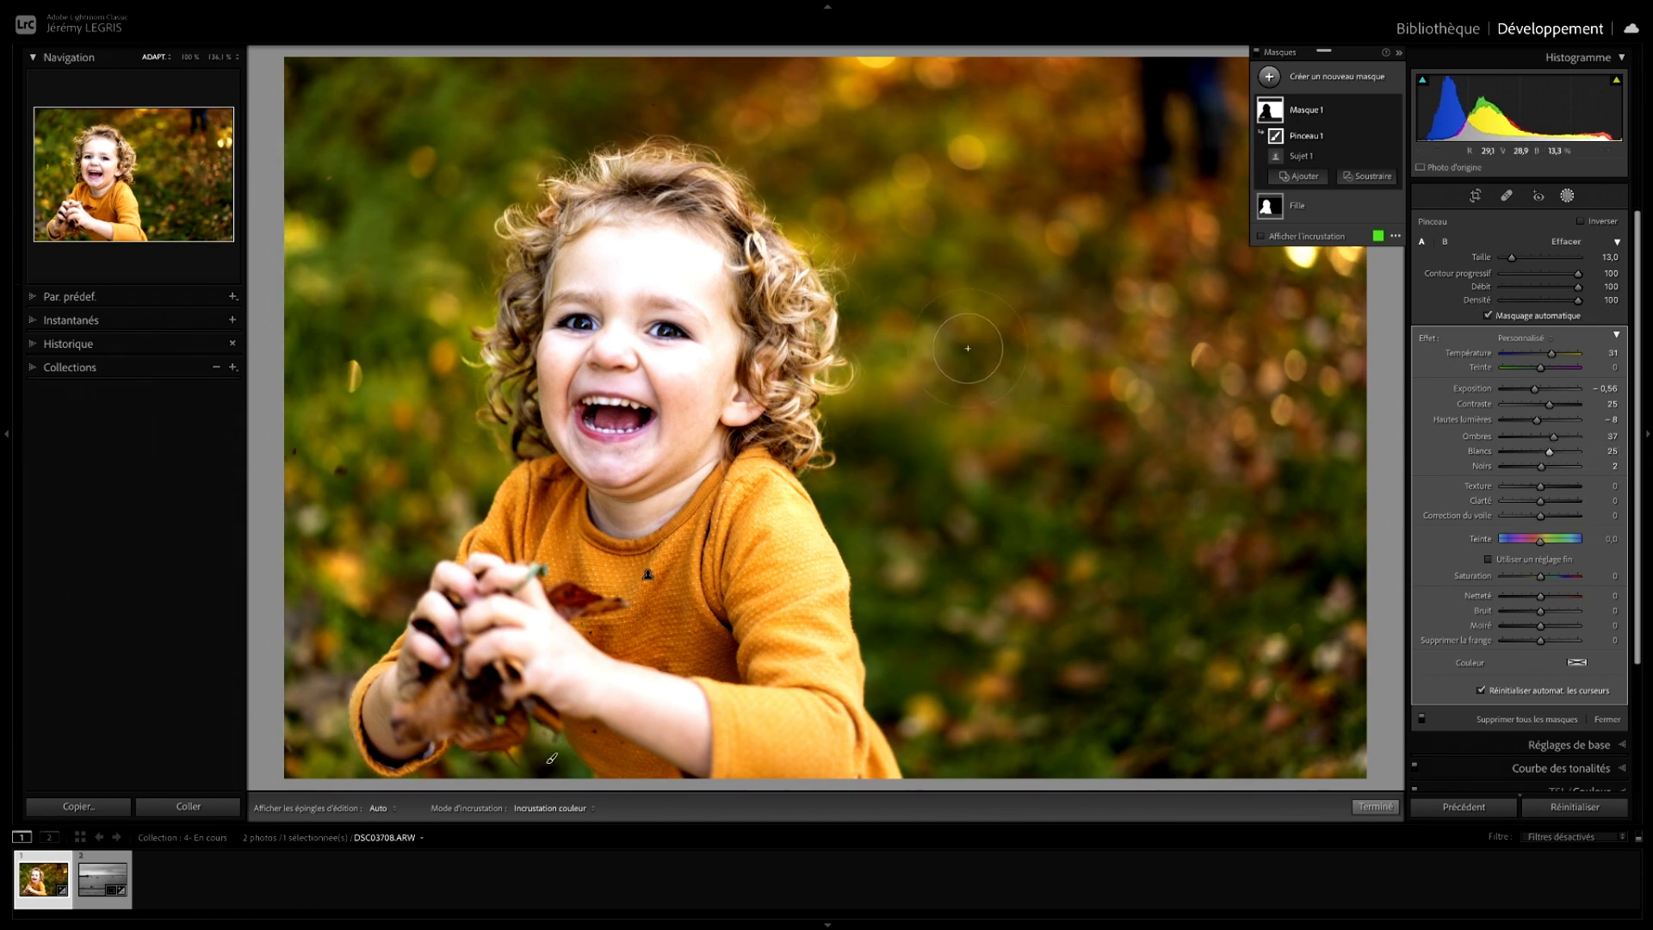
Finish masking and compare the photo before and after the edits.
{"action": "left_click", "coordinate": [1374, 807]}
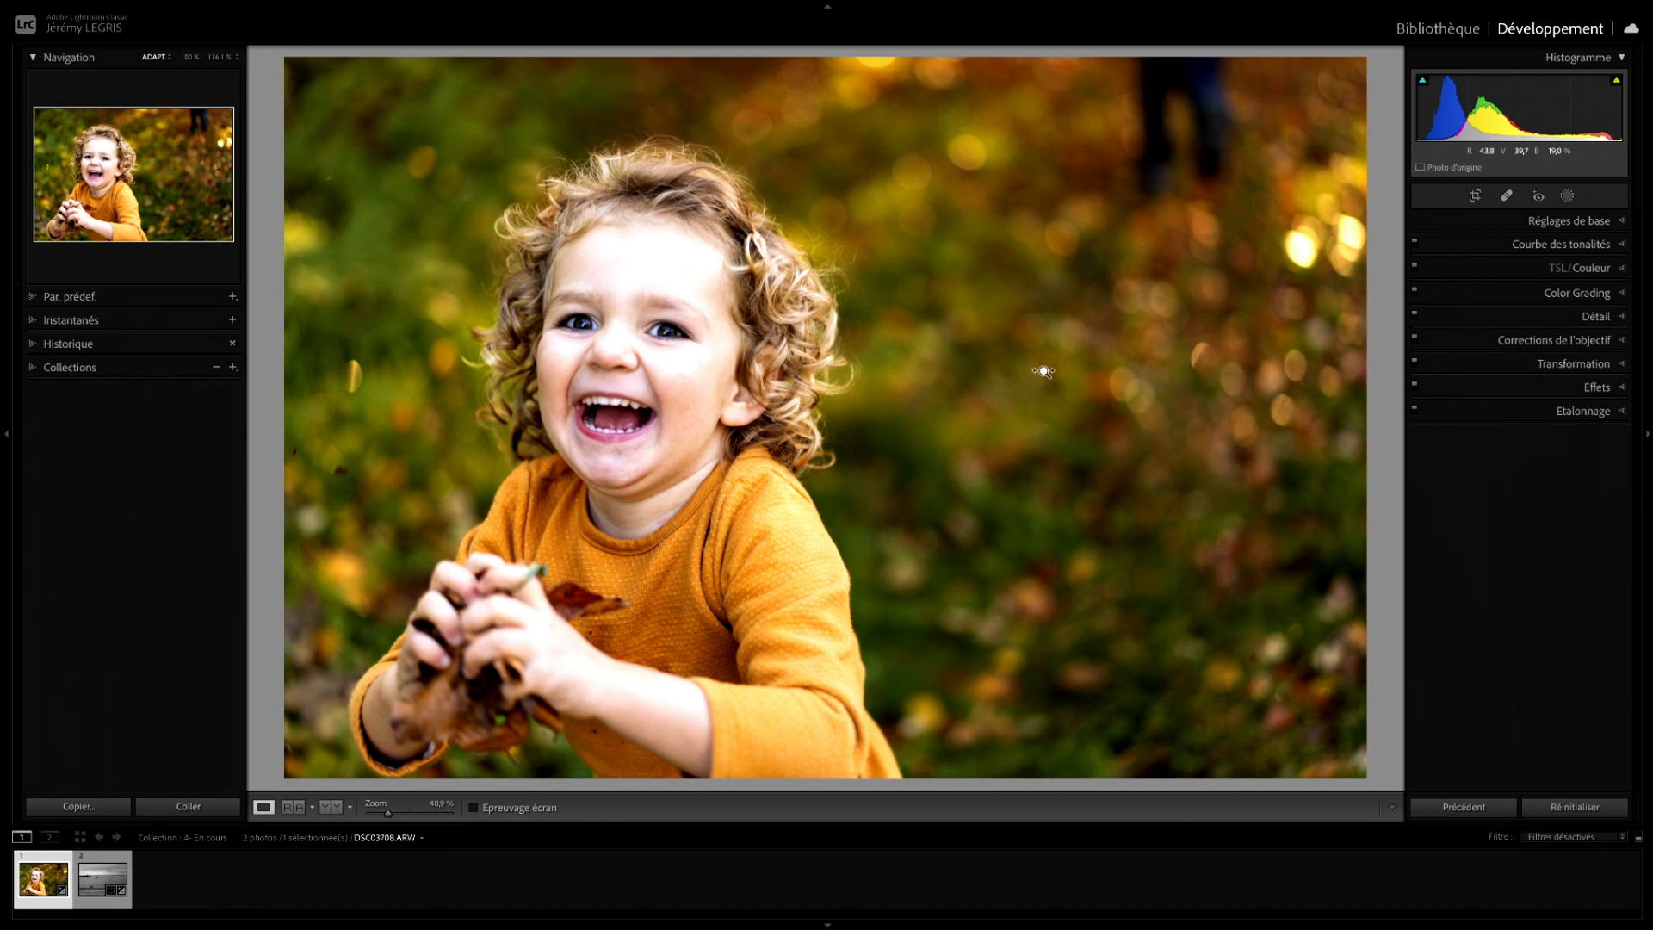
{"action": "key", "text": "backslash"}
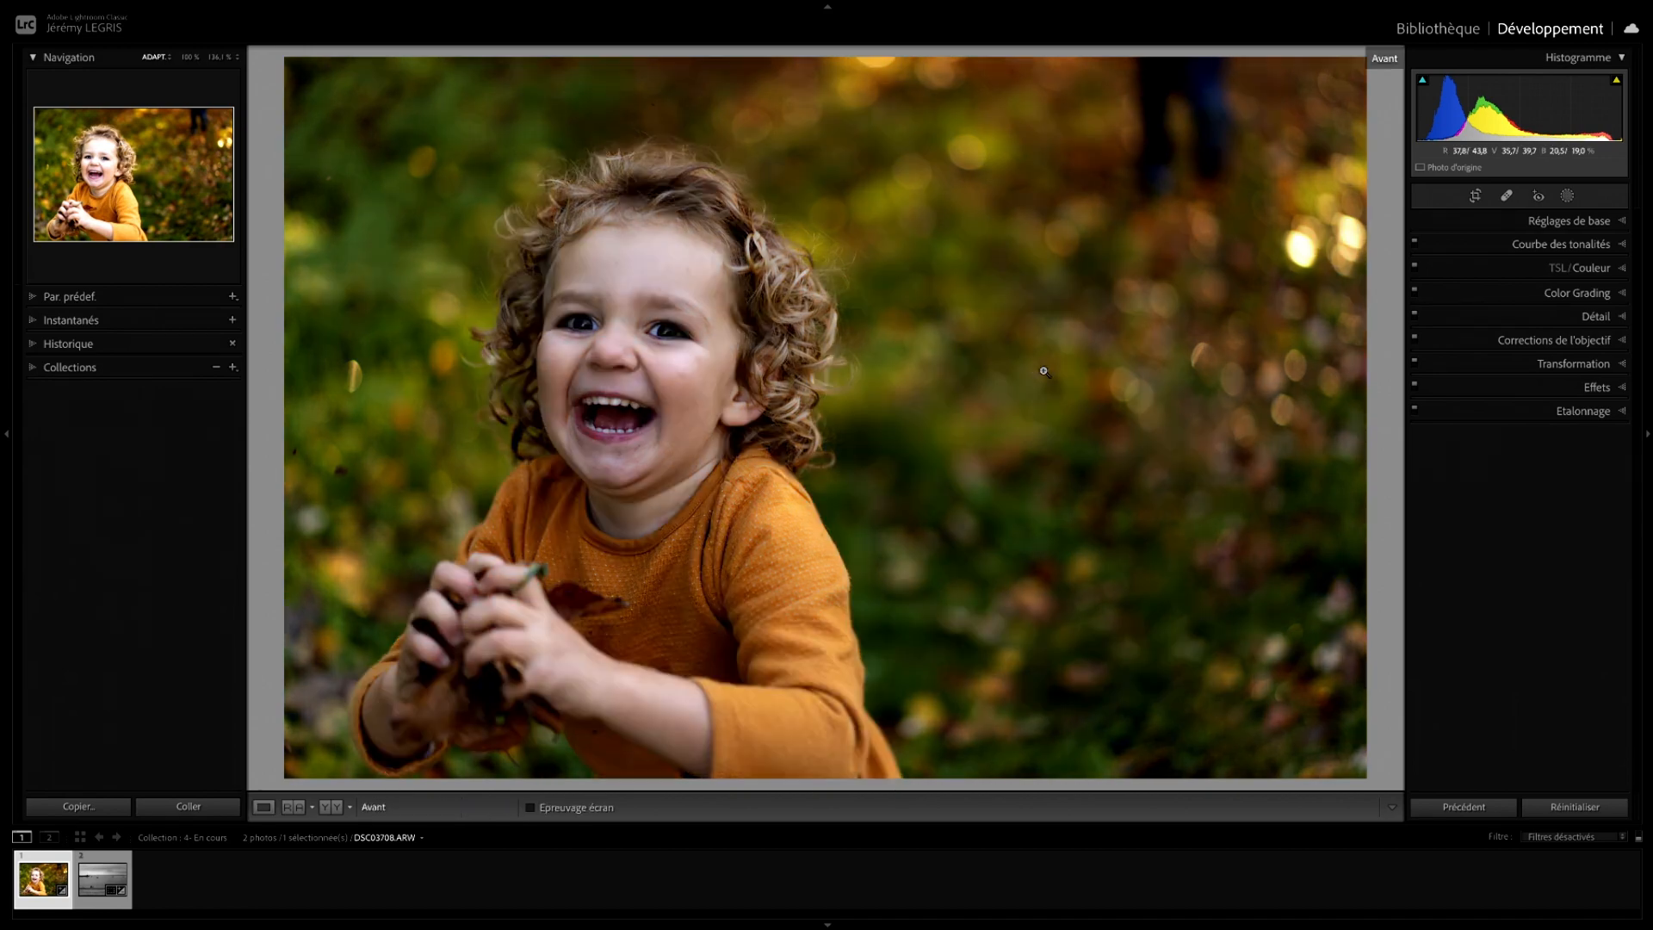
{"action": "key", "text": "backslash"}
{"action": "key", "text": "backslash"}
{"action": "key", "text": "backslash"}
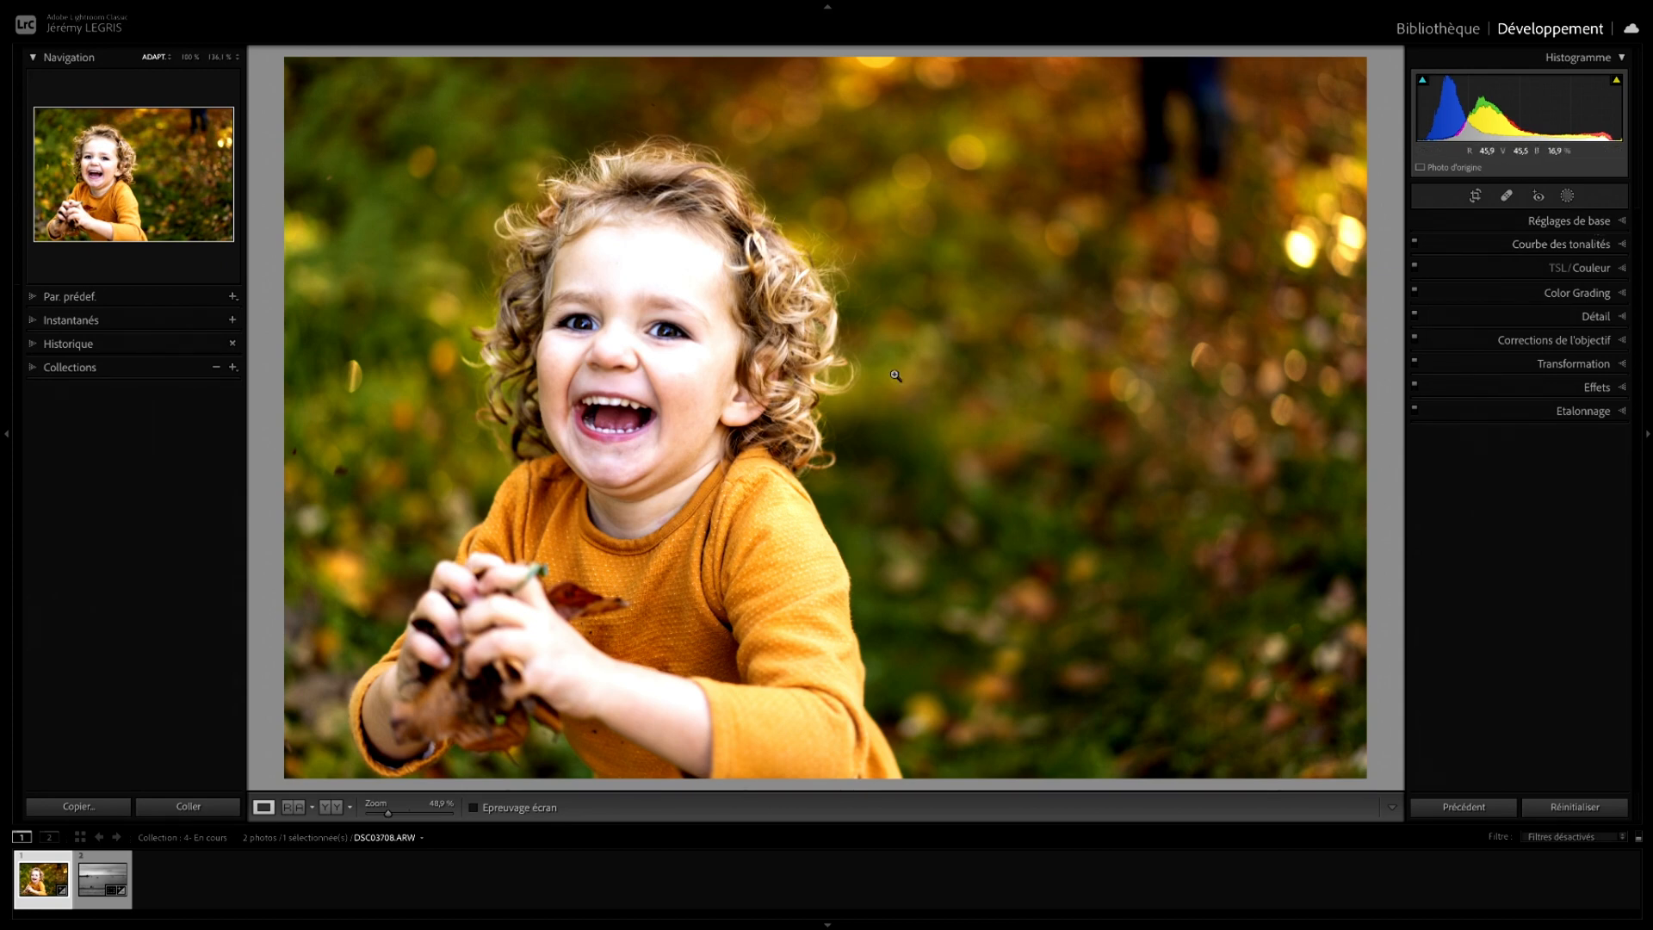
Rename Masque 1 as Arriere-plan, and view the settings of the Fille and Arriere-plan masks in turn.
{"action": "key", "text": "shift+w"}
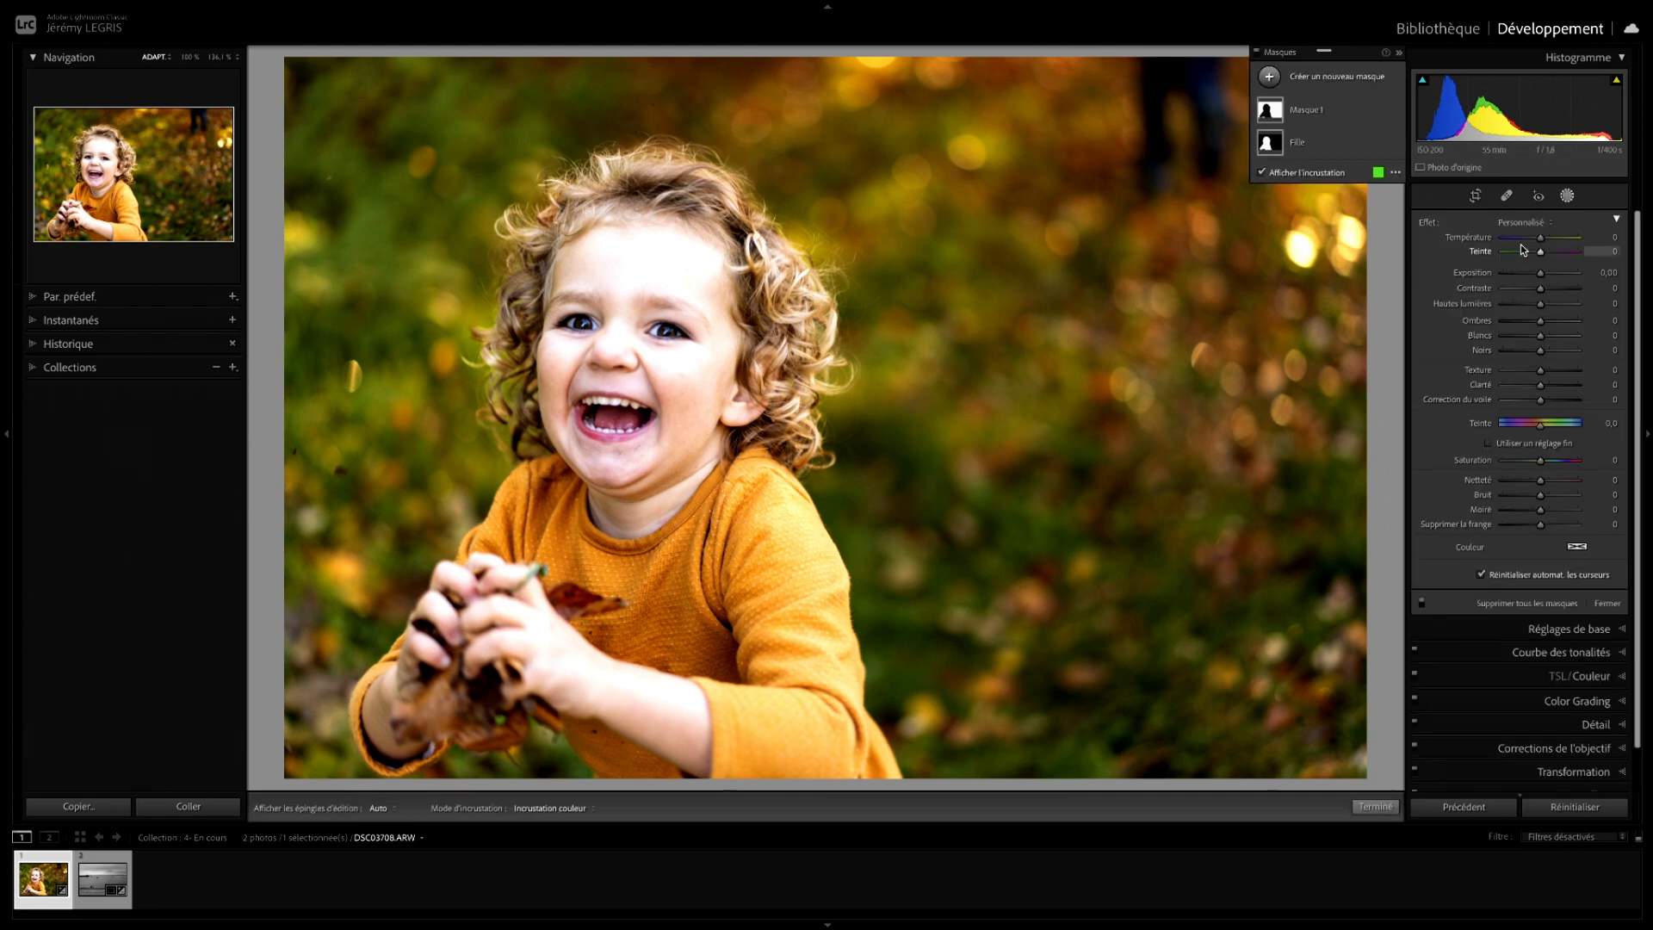
{"action": "double_click", "coordinate": [1313, 110]}
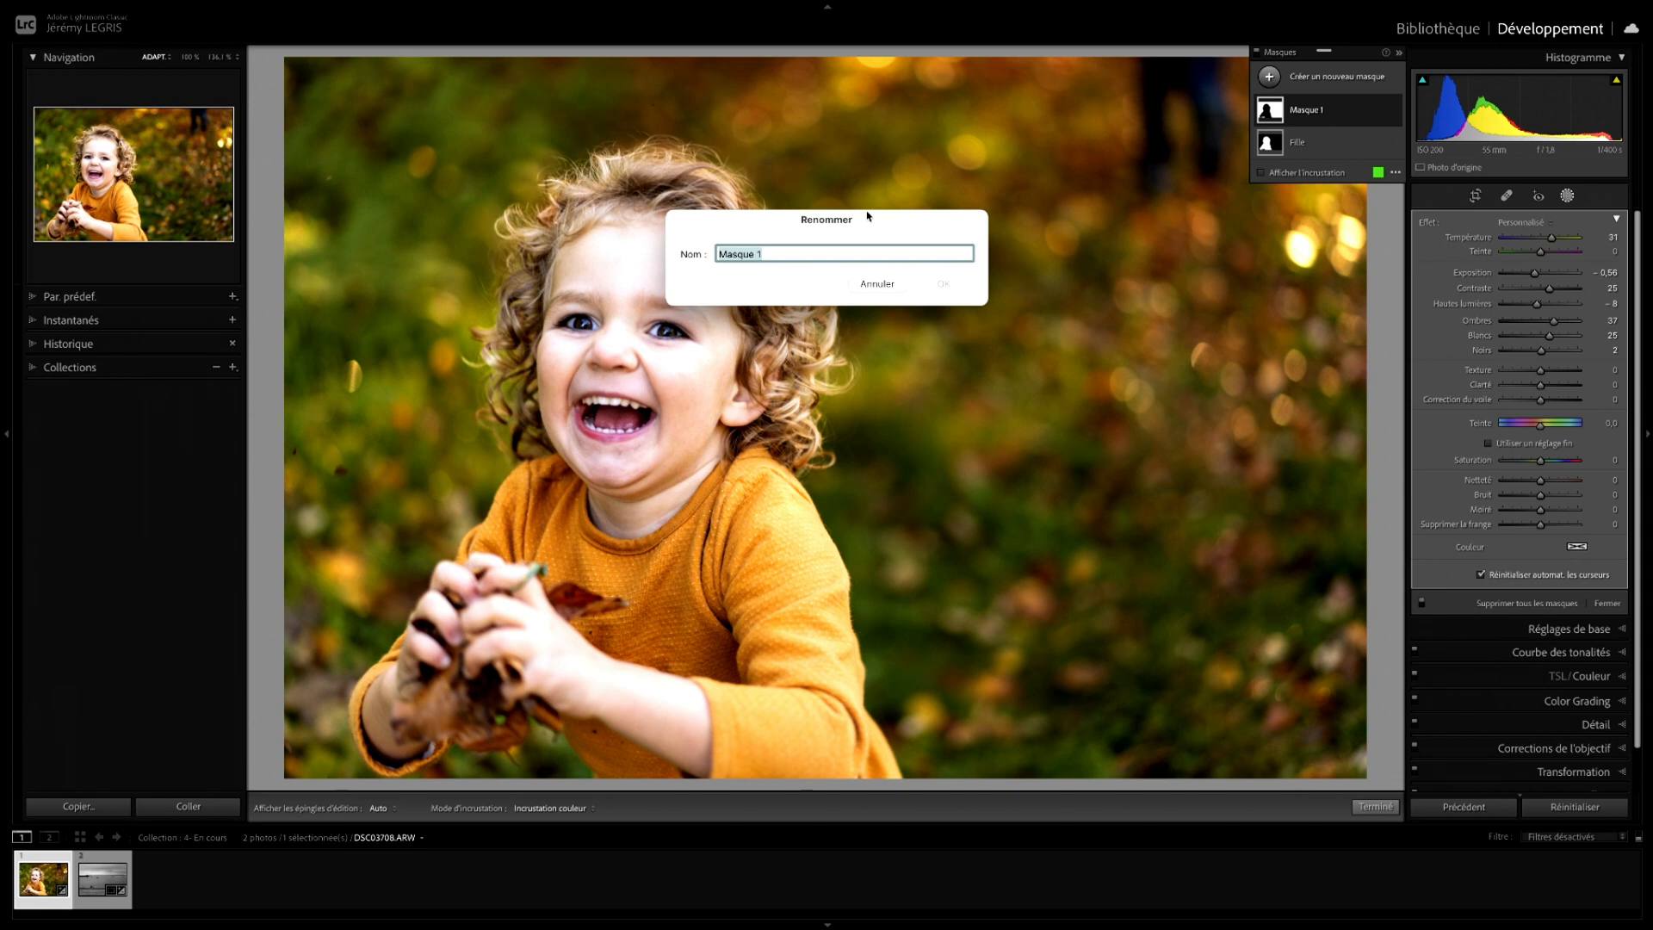
{"action": "type", "text": "Arriere-plan"}
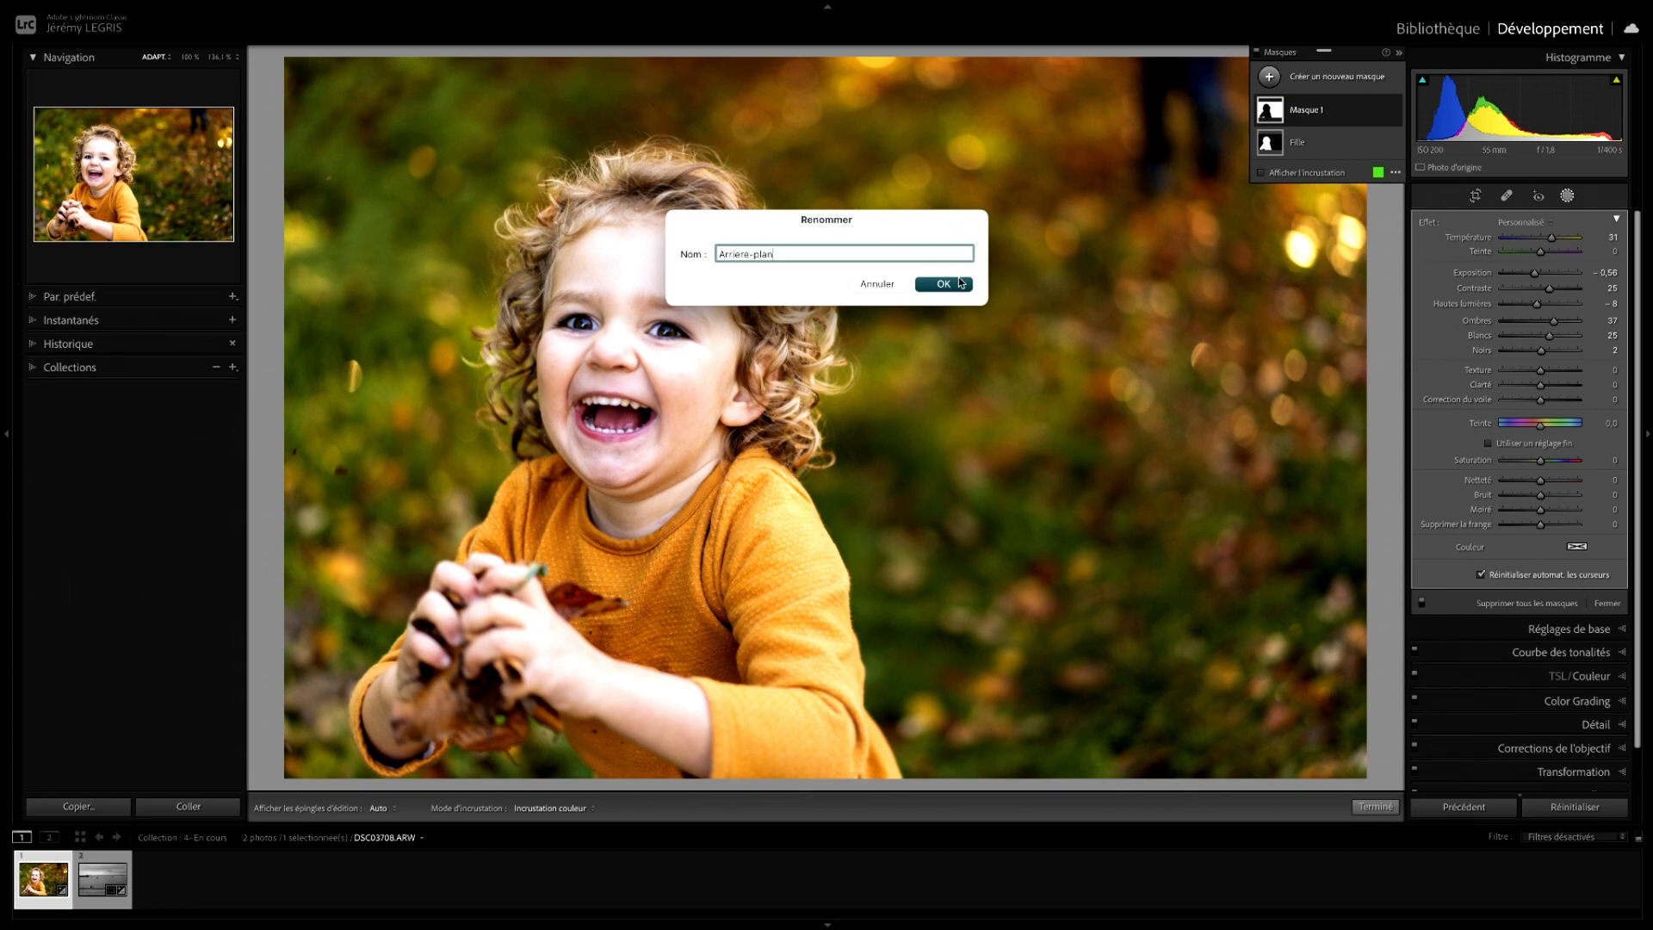
{"action": "left_click", "coordinate": [959, 282]}
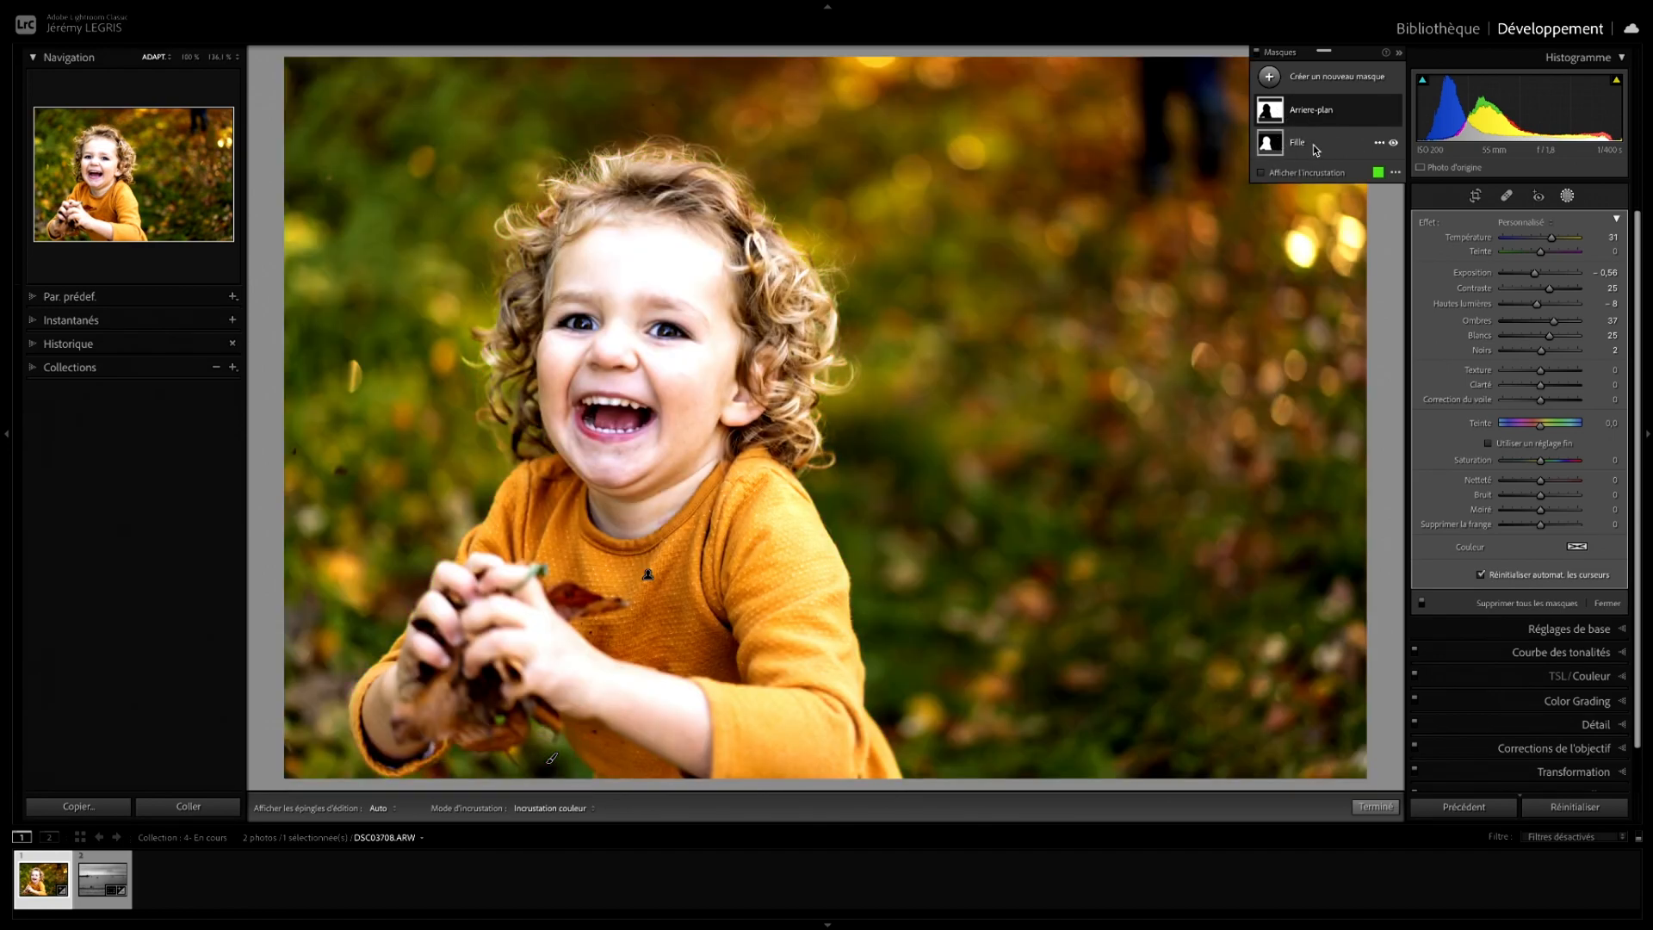
{"action": "left_click", "coordinate": [1311, 143]}
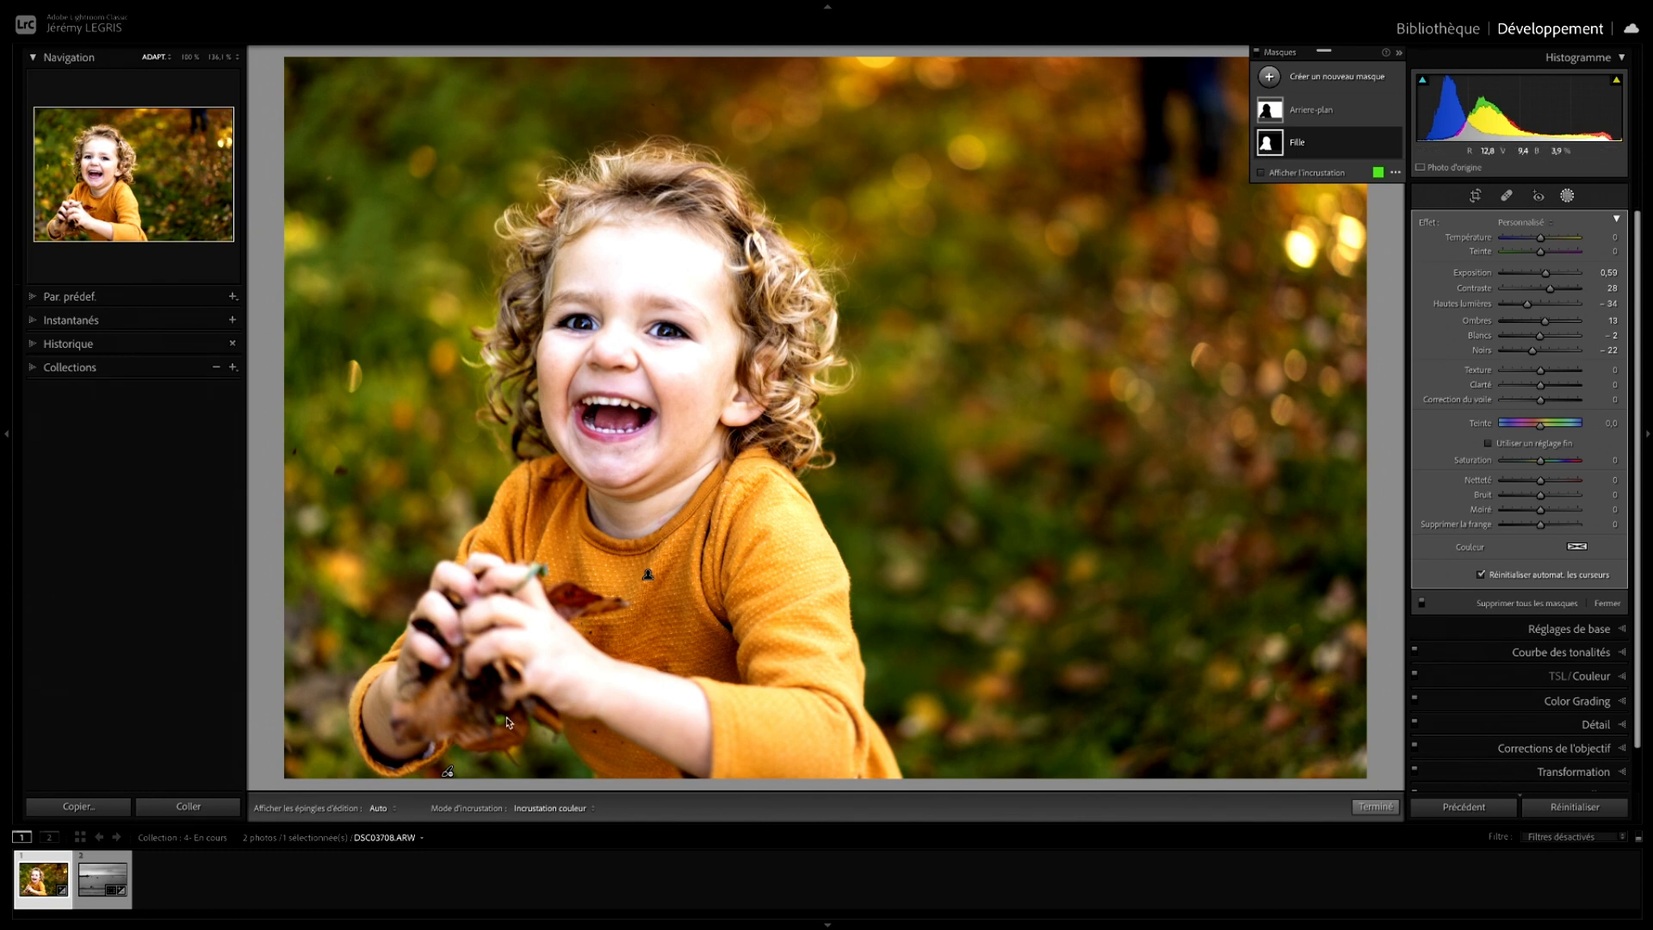
{"action": "left_click", "coordinate": [1262, 115]}
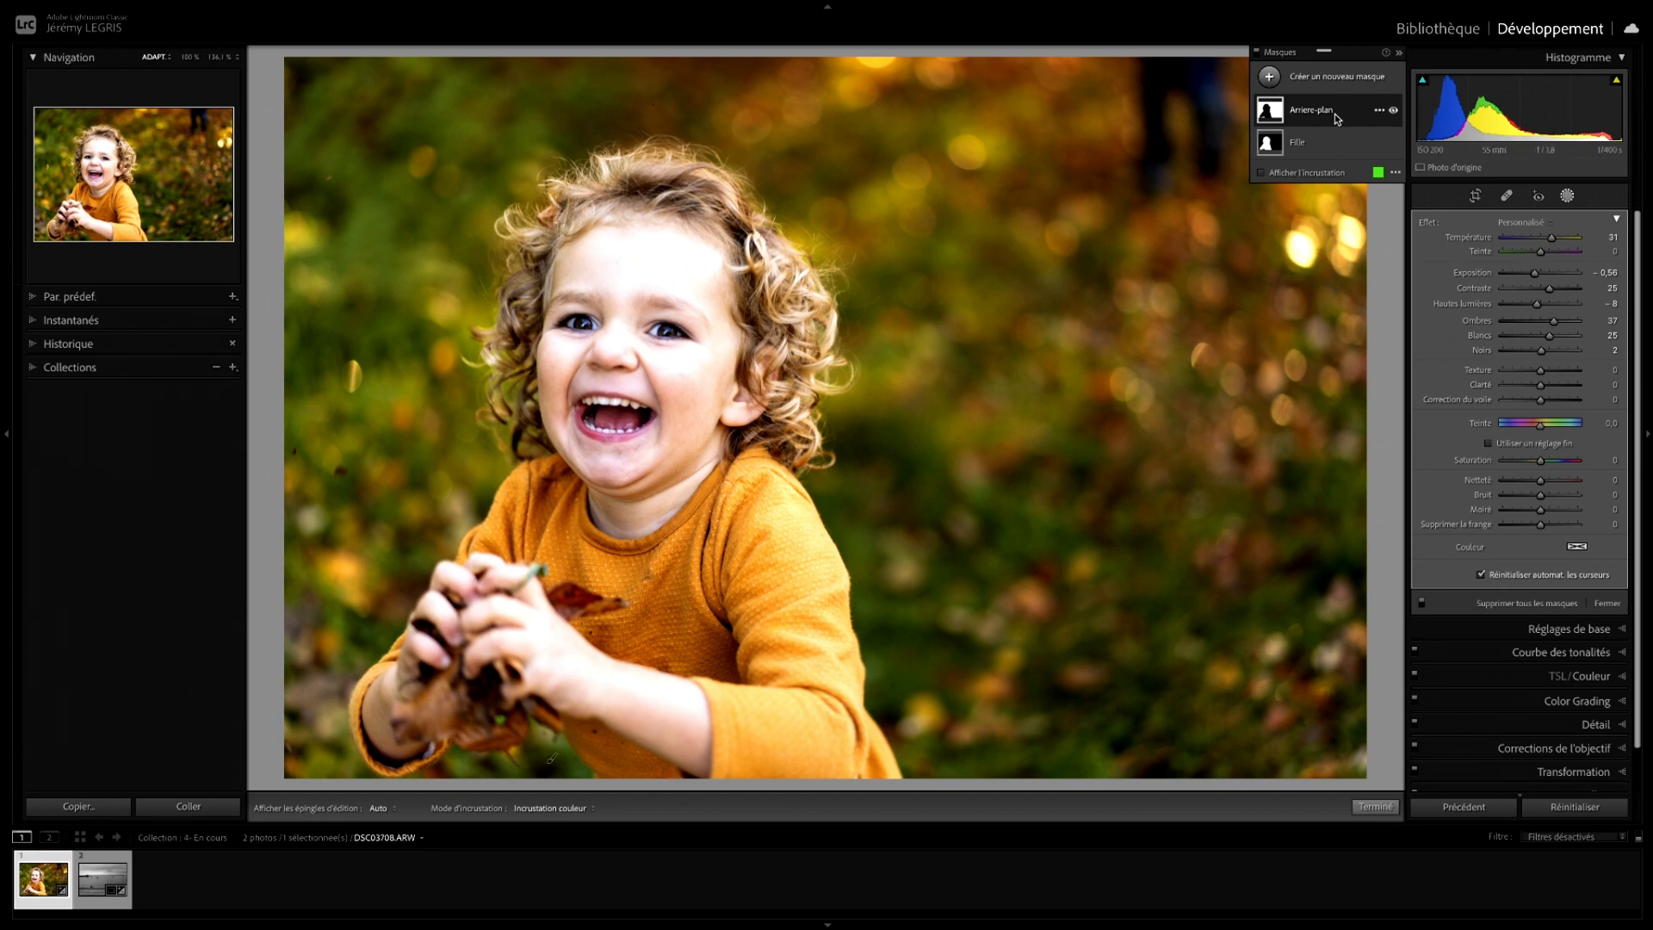
Create a radial gradient mask, centre it over the child's face and raise its exposure to 1.58.
{"action": "left_click", "coordinate": [1328, 84]}
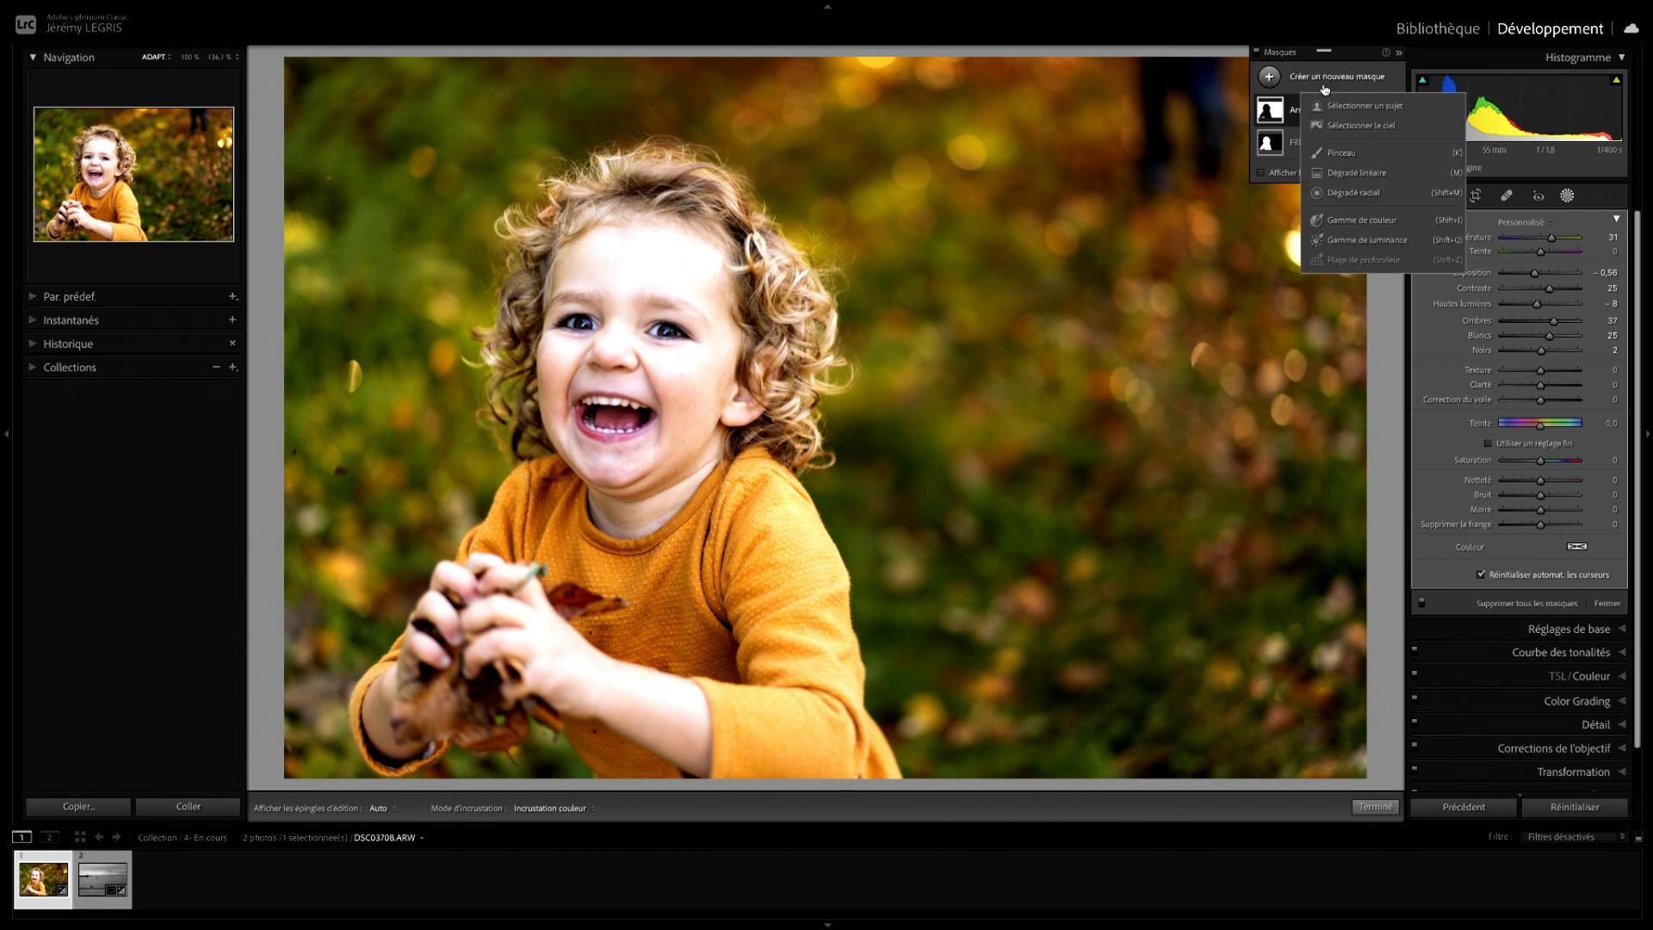
{"action": "left_click", "coordinate": [1364, 196]}
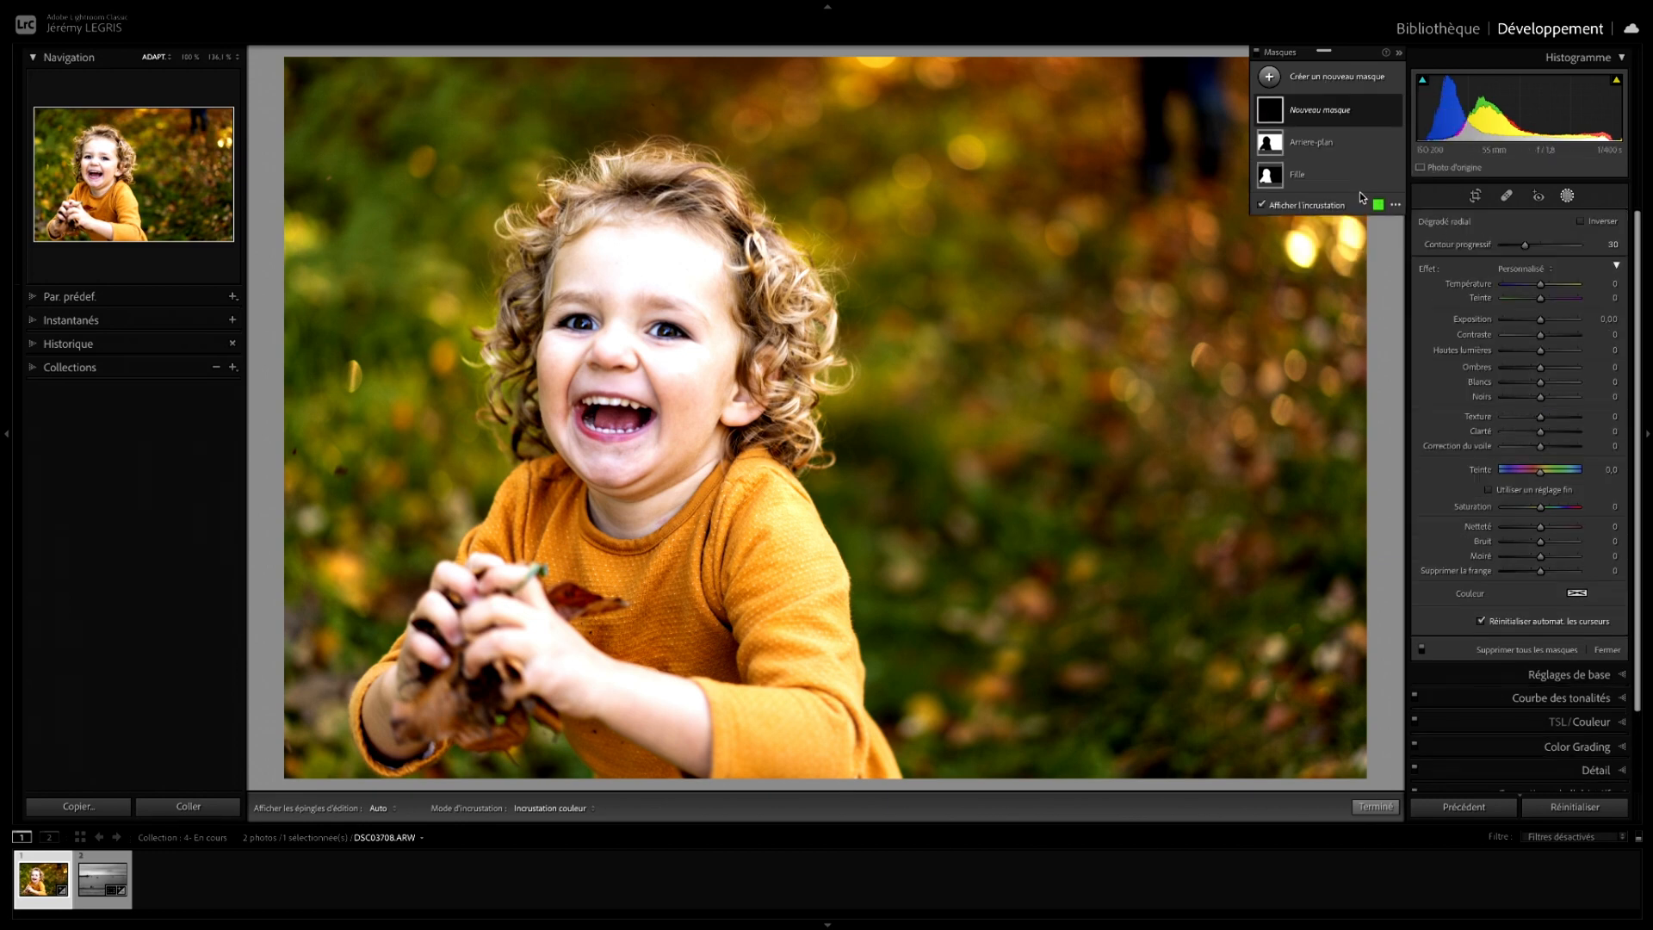
{"action": "left_click_drag", "start_coordinate": [625, 318], "coordinate": [794, 528]}
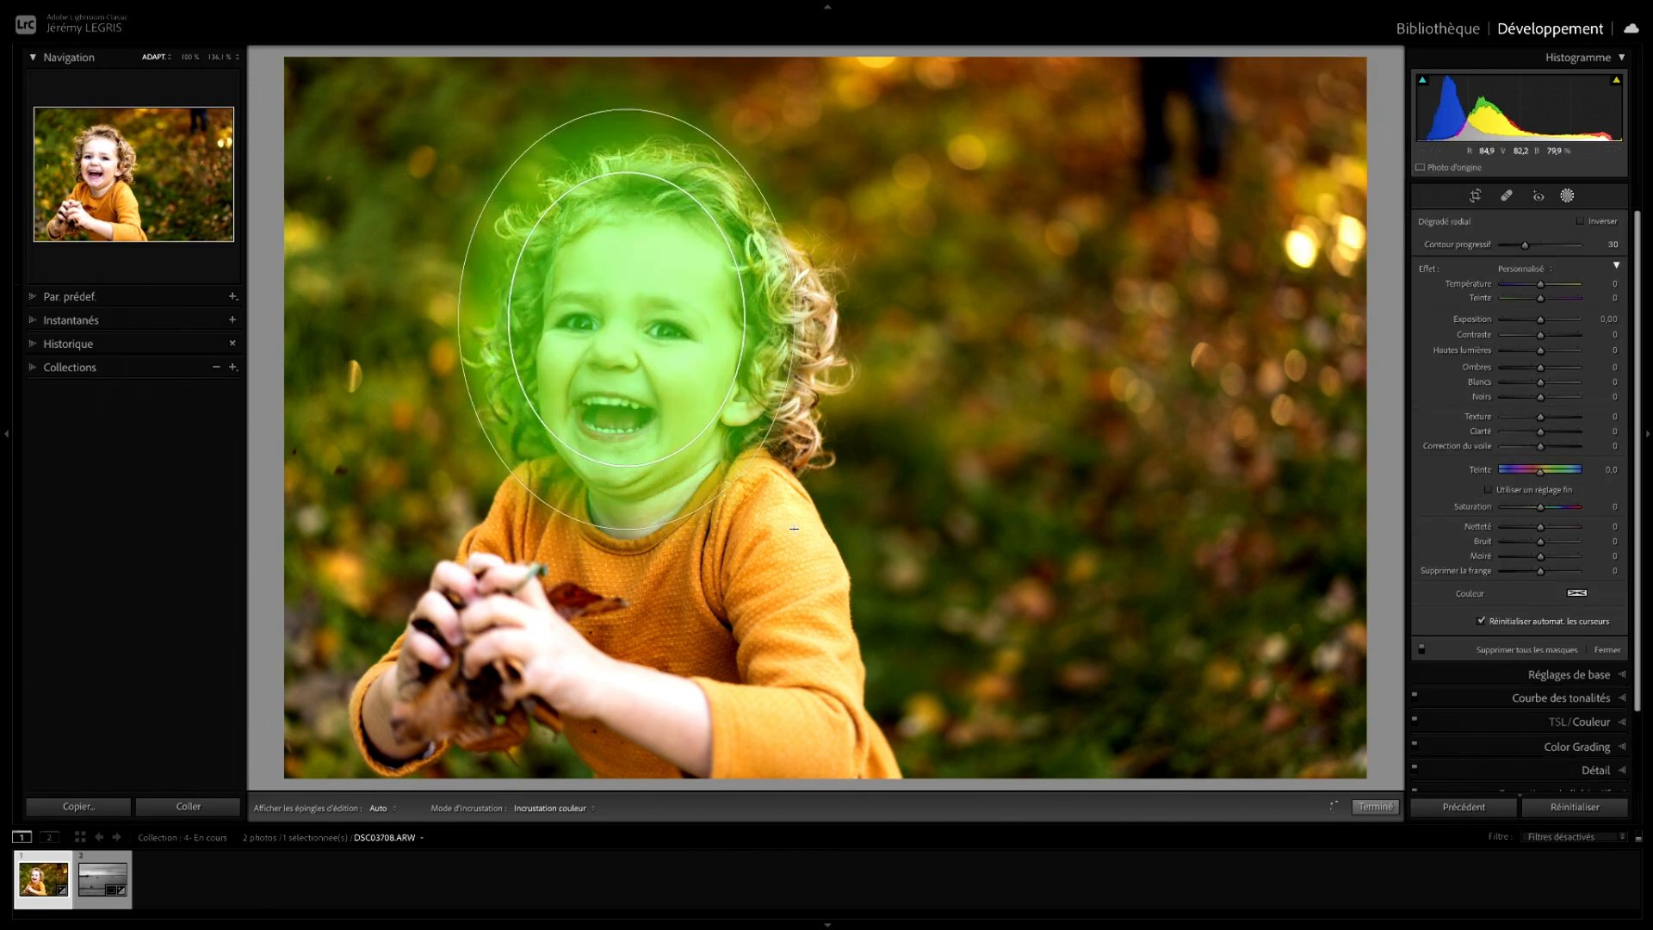
{"action": "left_click_drag", "start_coordinate": [628, 321], "coordinate": [645, 342]}
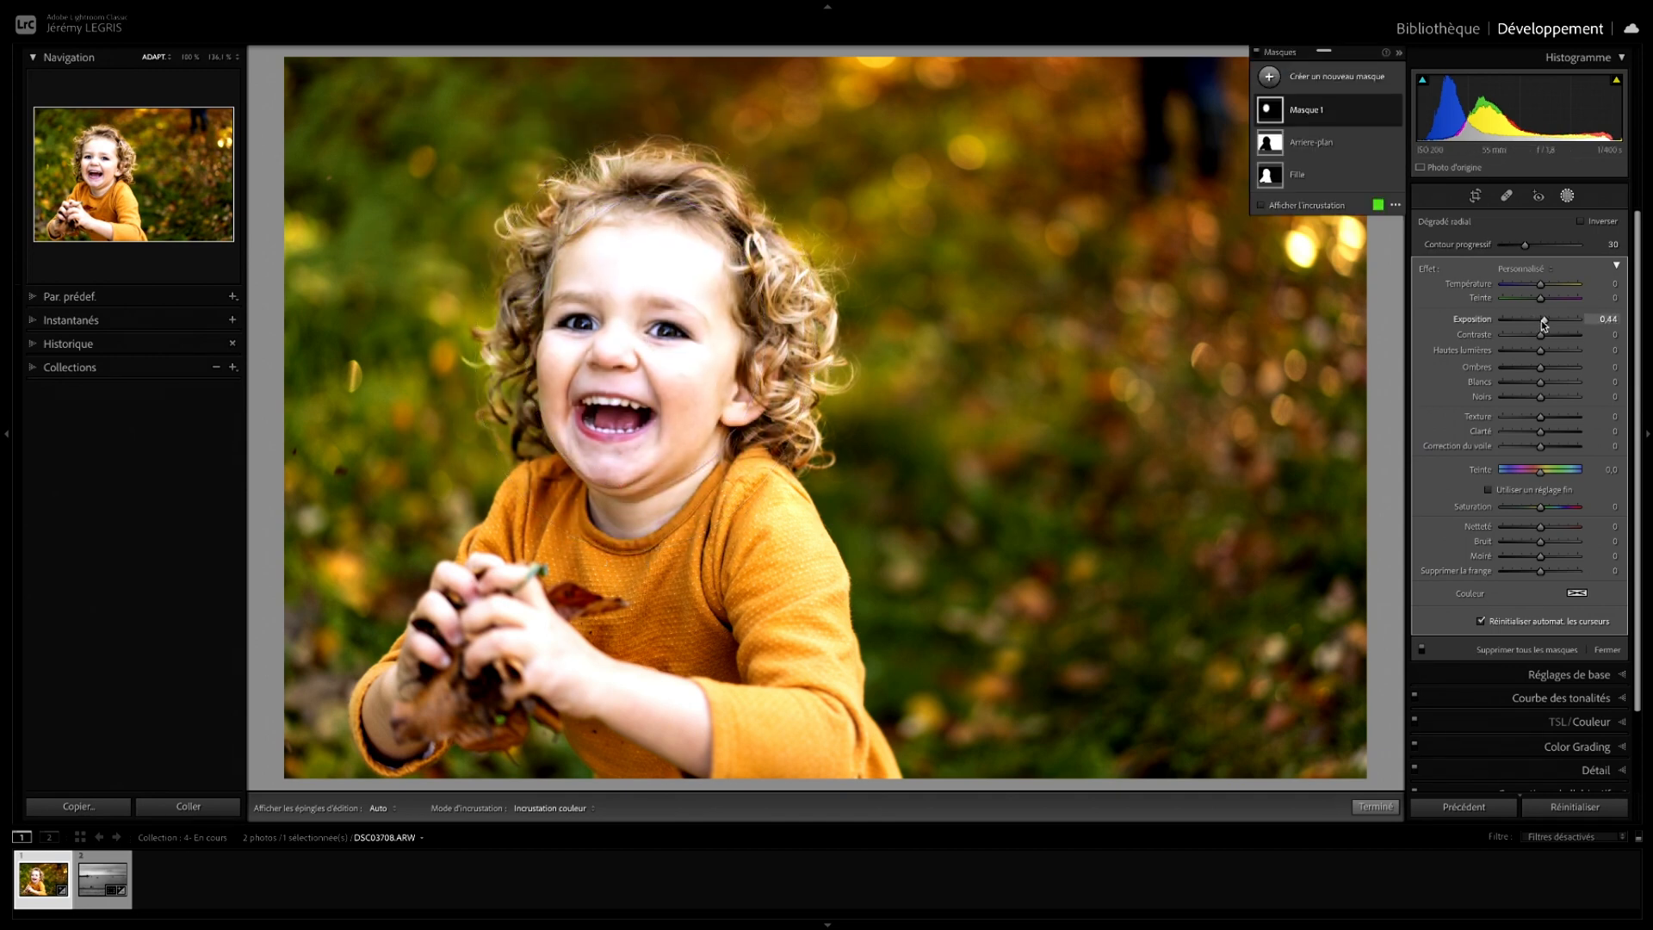
{"action": "left_click_drag", "start_coordinate": [1540, 319], "coordinate": [1554, 325]}
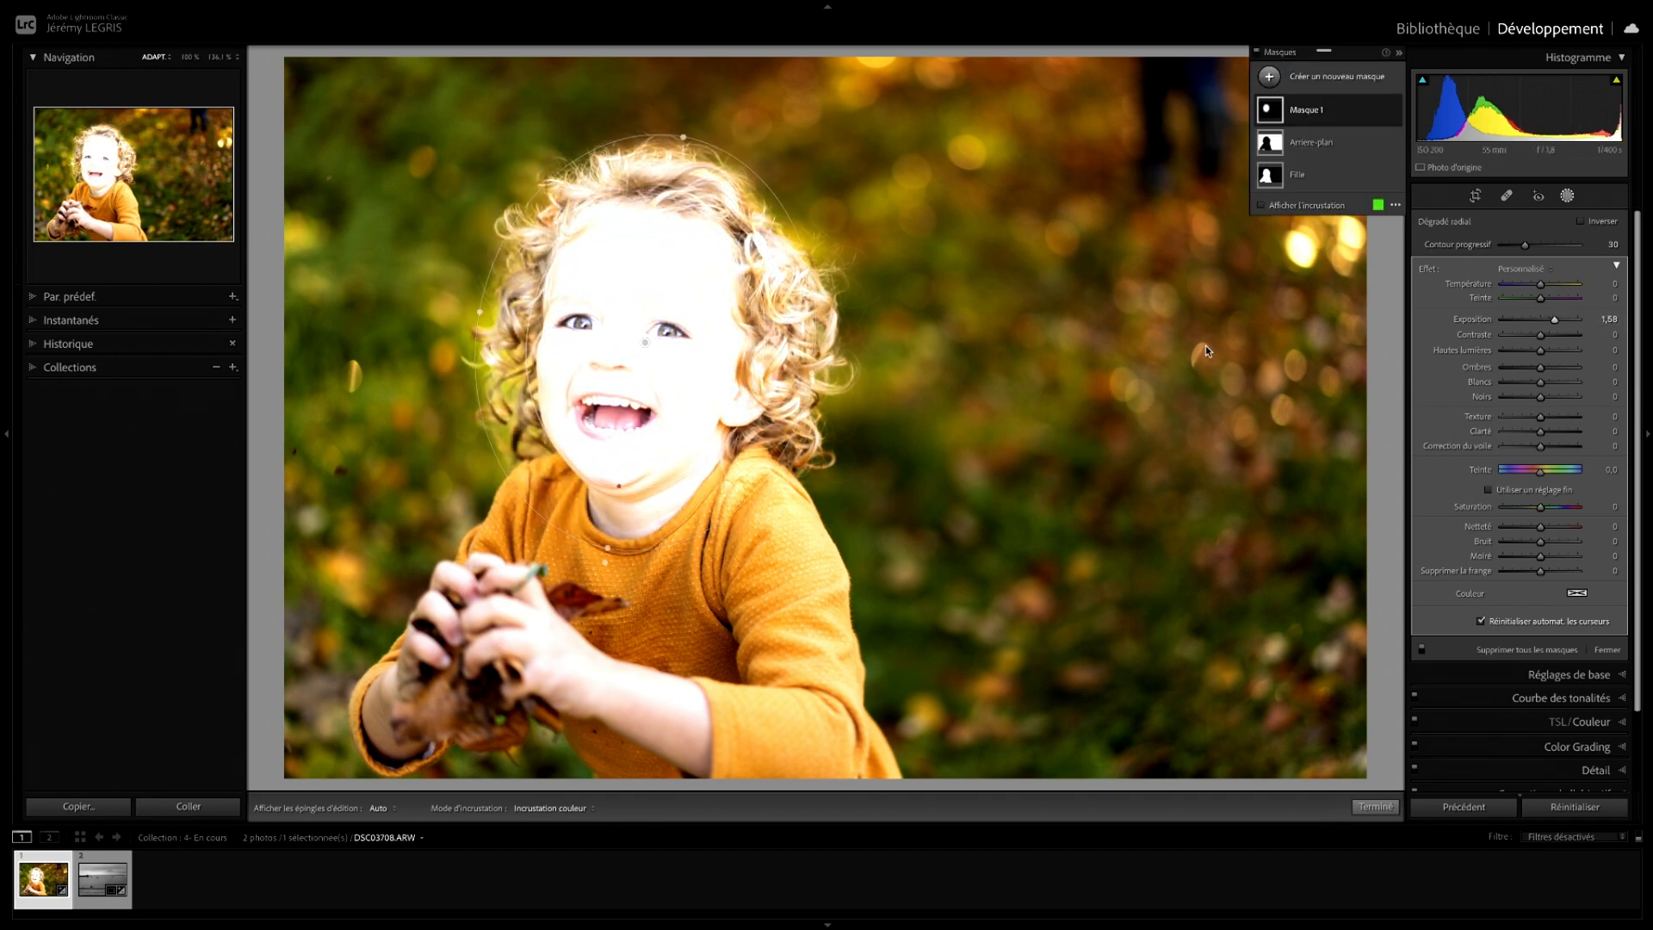
Rename the radial gradient mask as Visage.
{"action": "double_click", "coordinate": [1314, 112]}
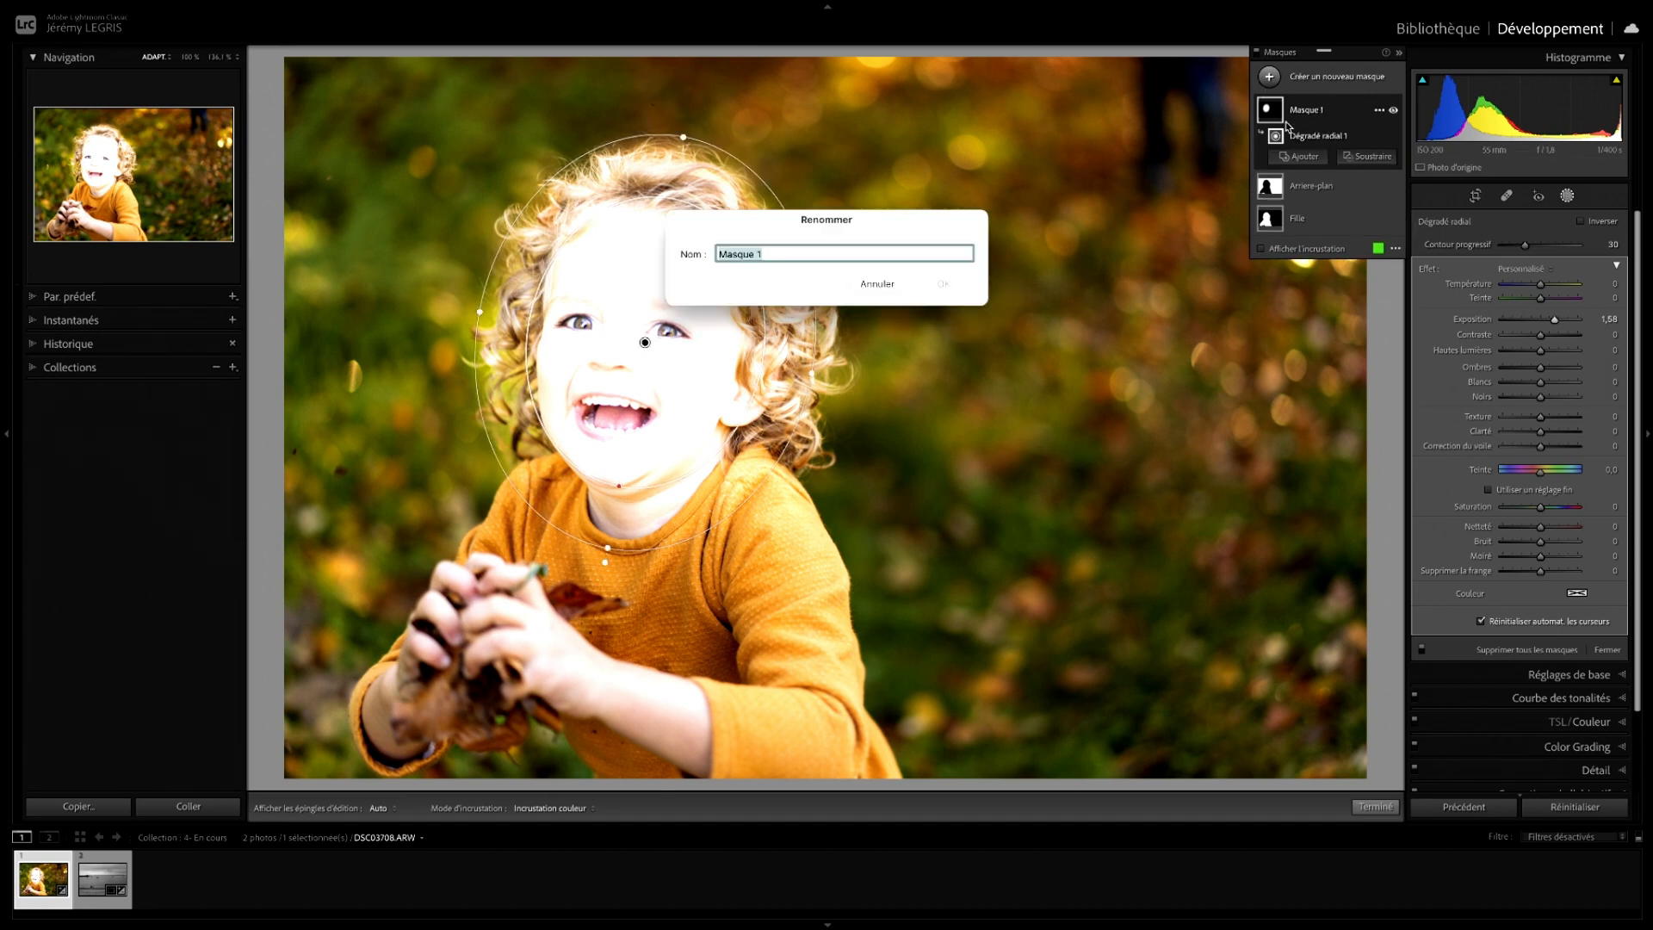
{"action": "type", "text": "Visage"}
{"action": "key", "text": "Return"}
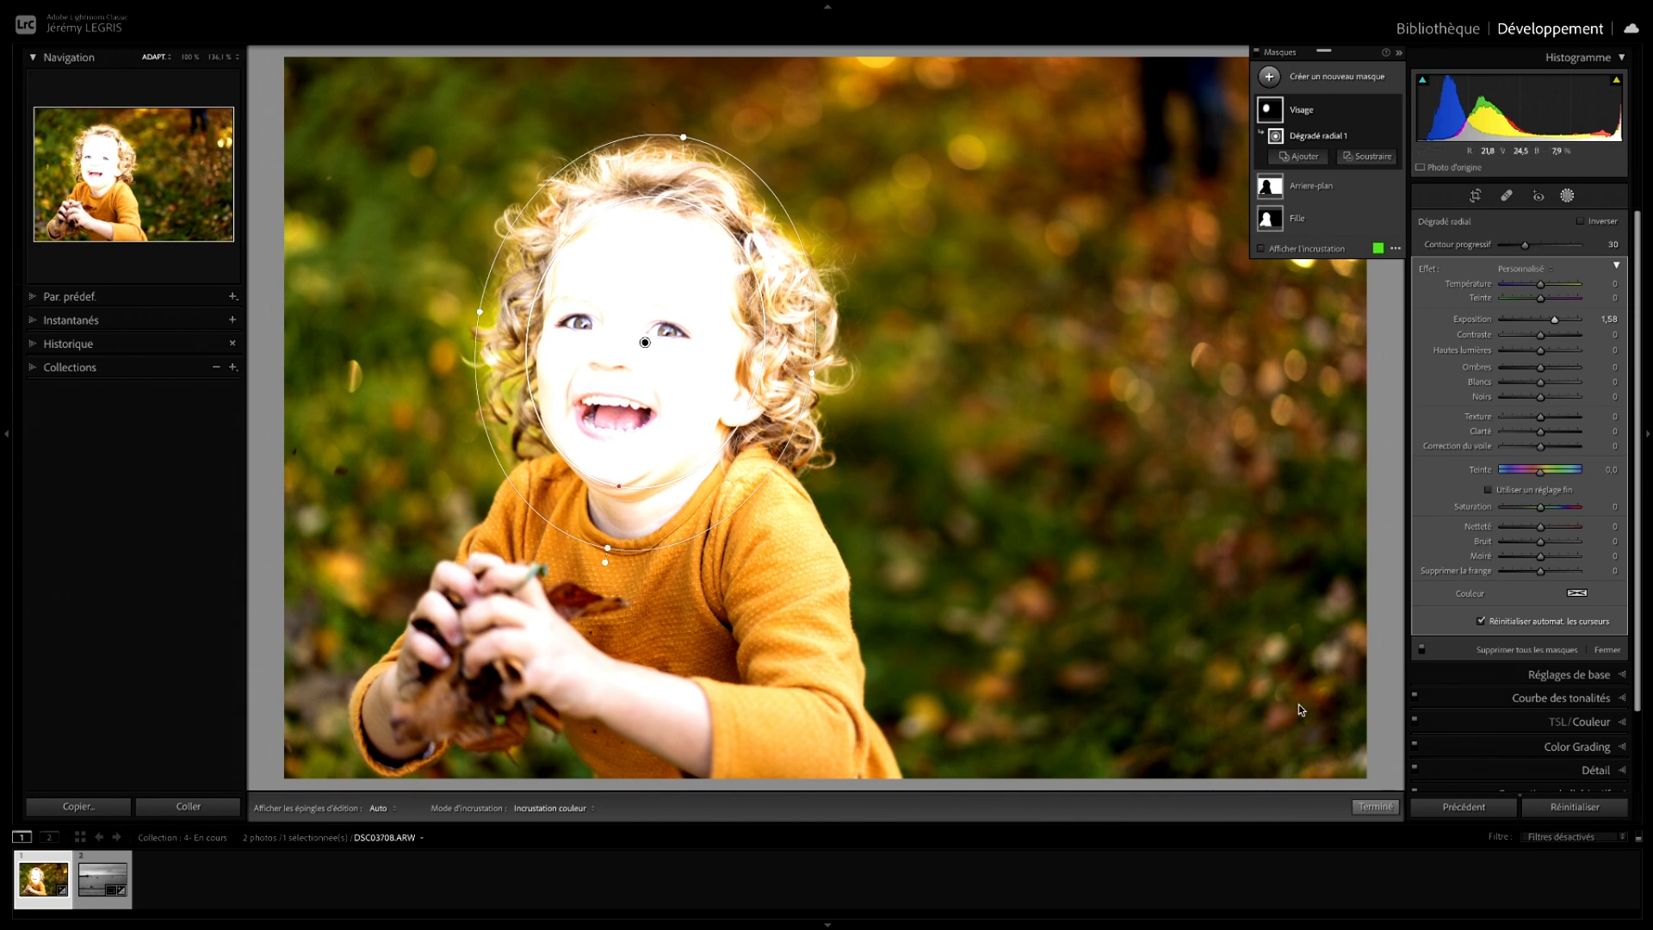
Delete the Visage mask and finish masking.
{"action": "left_click", "coordinate": [1330, 110]}
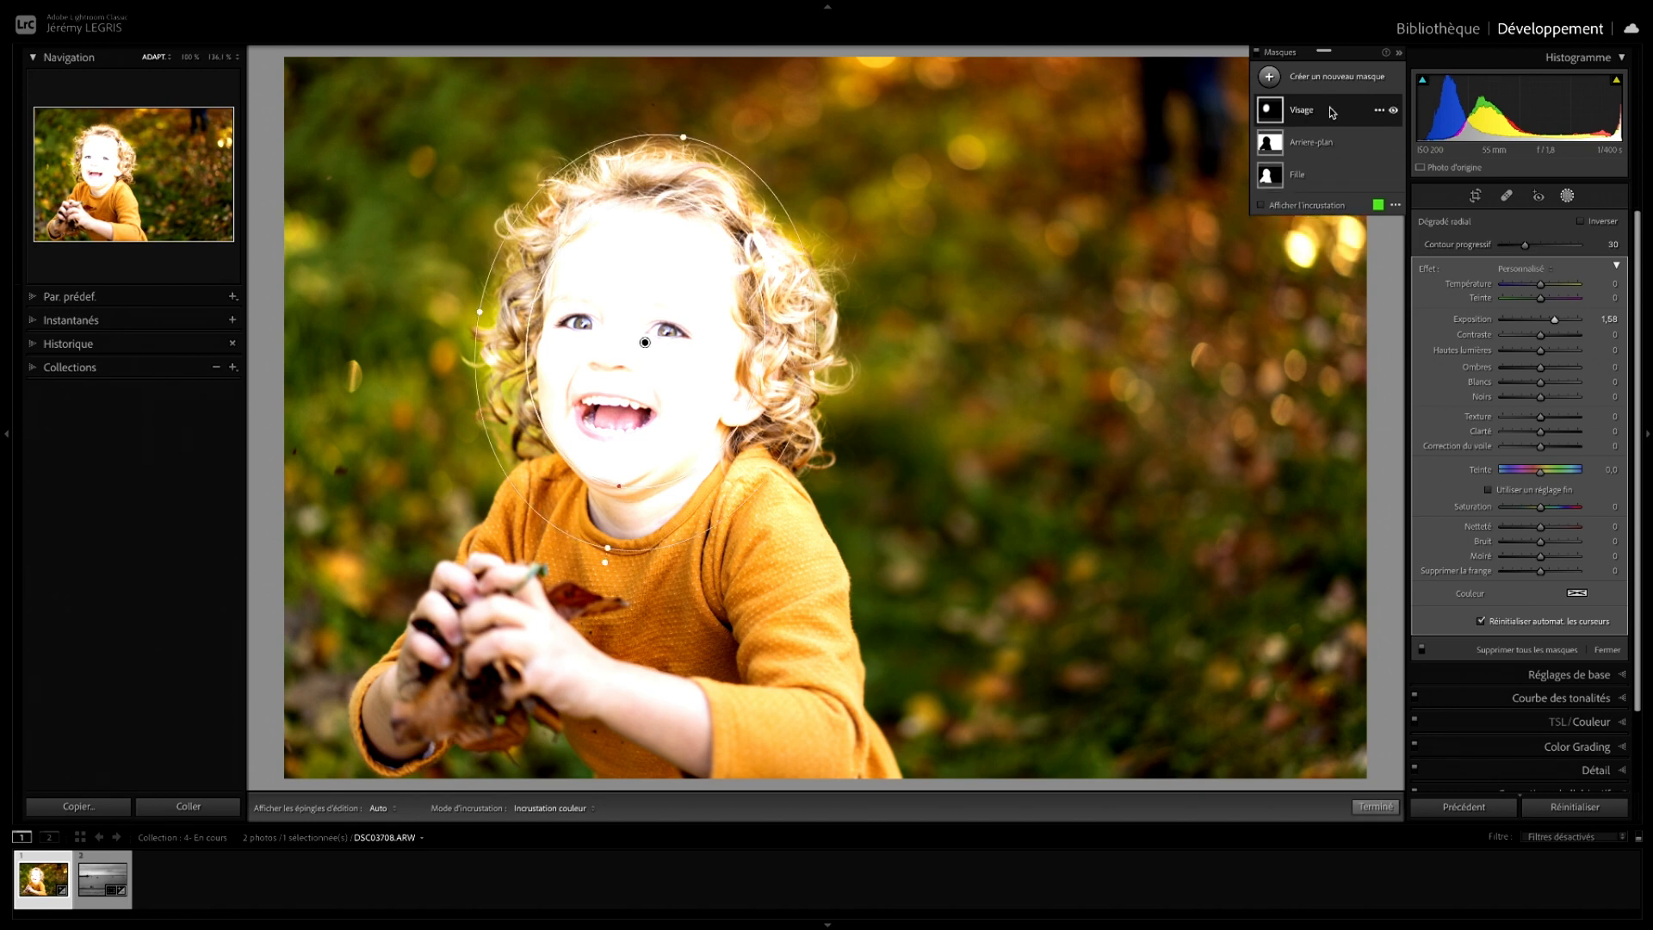
{"action": "key", "text": "Delete"}
{"action": "left_click", "coordinate": [1375, 806]}
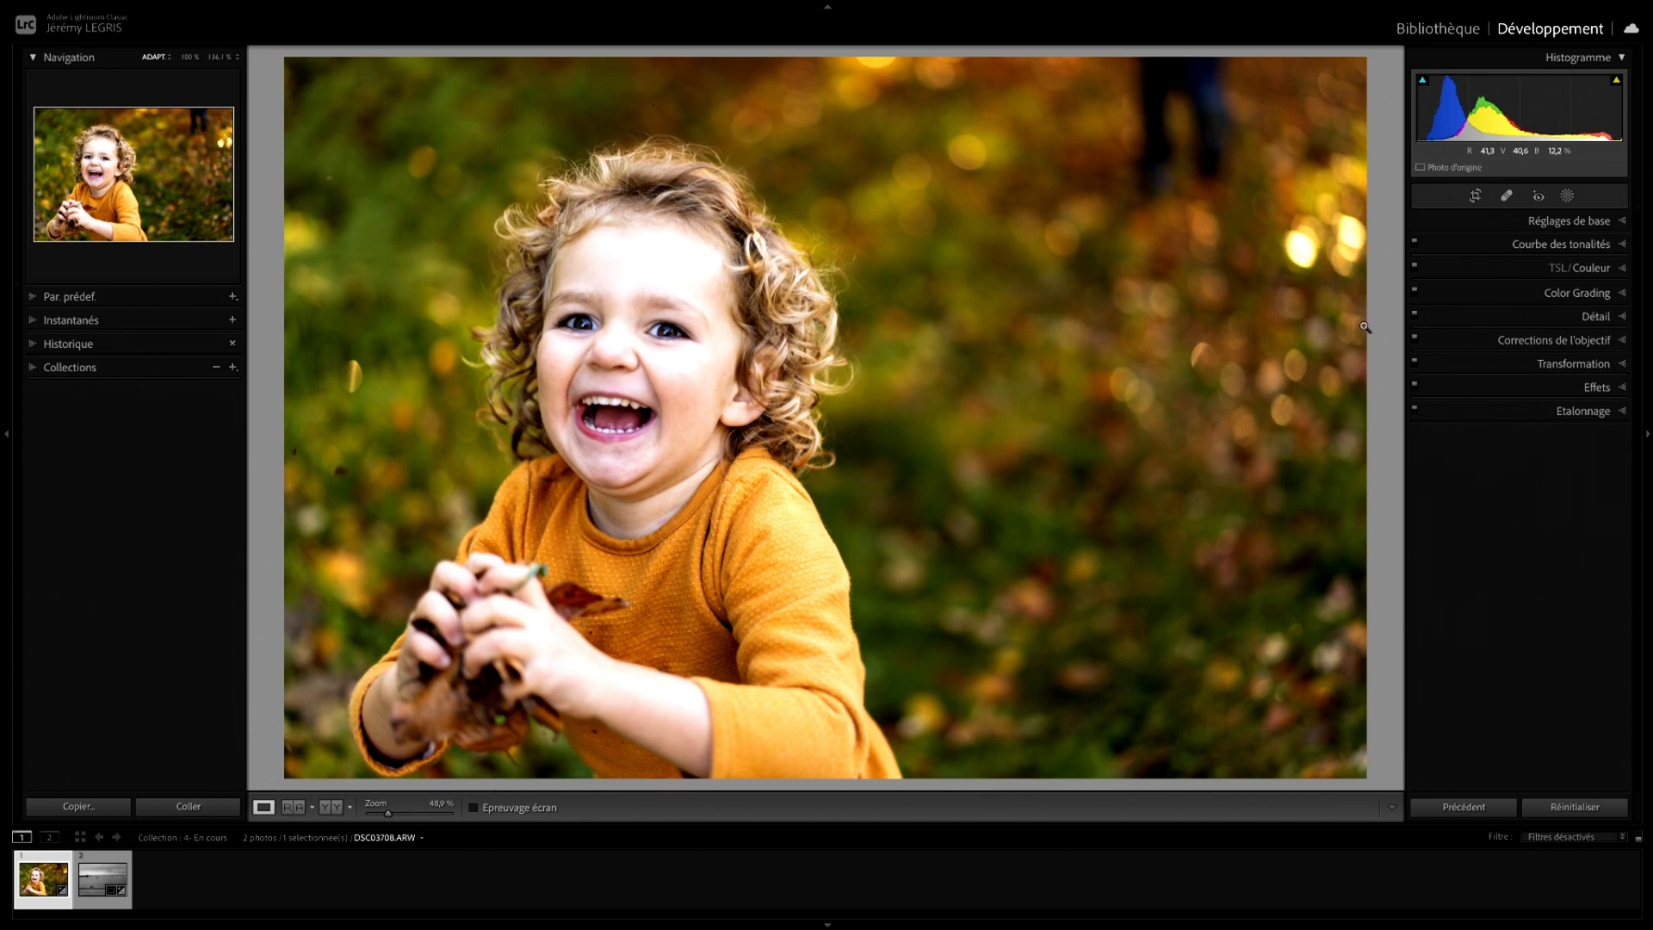
Reopen masking to examine the Fille and Arriere-plan masks and the available new mask types, then leave masking.
{"action": "left_click", "coordinate": [1567, 197]}
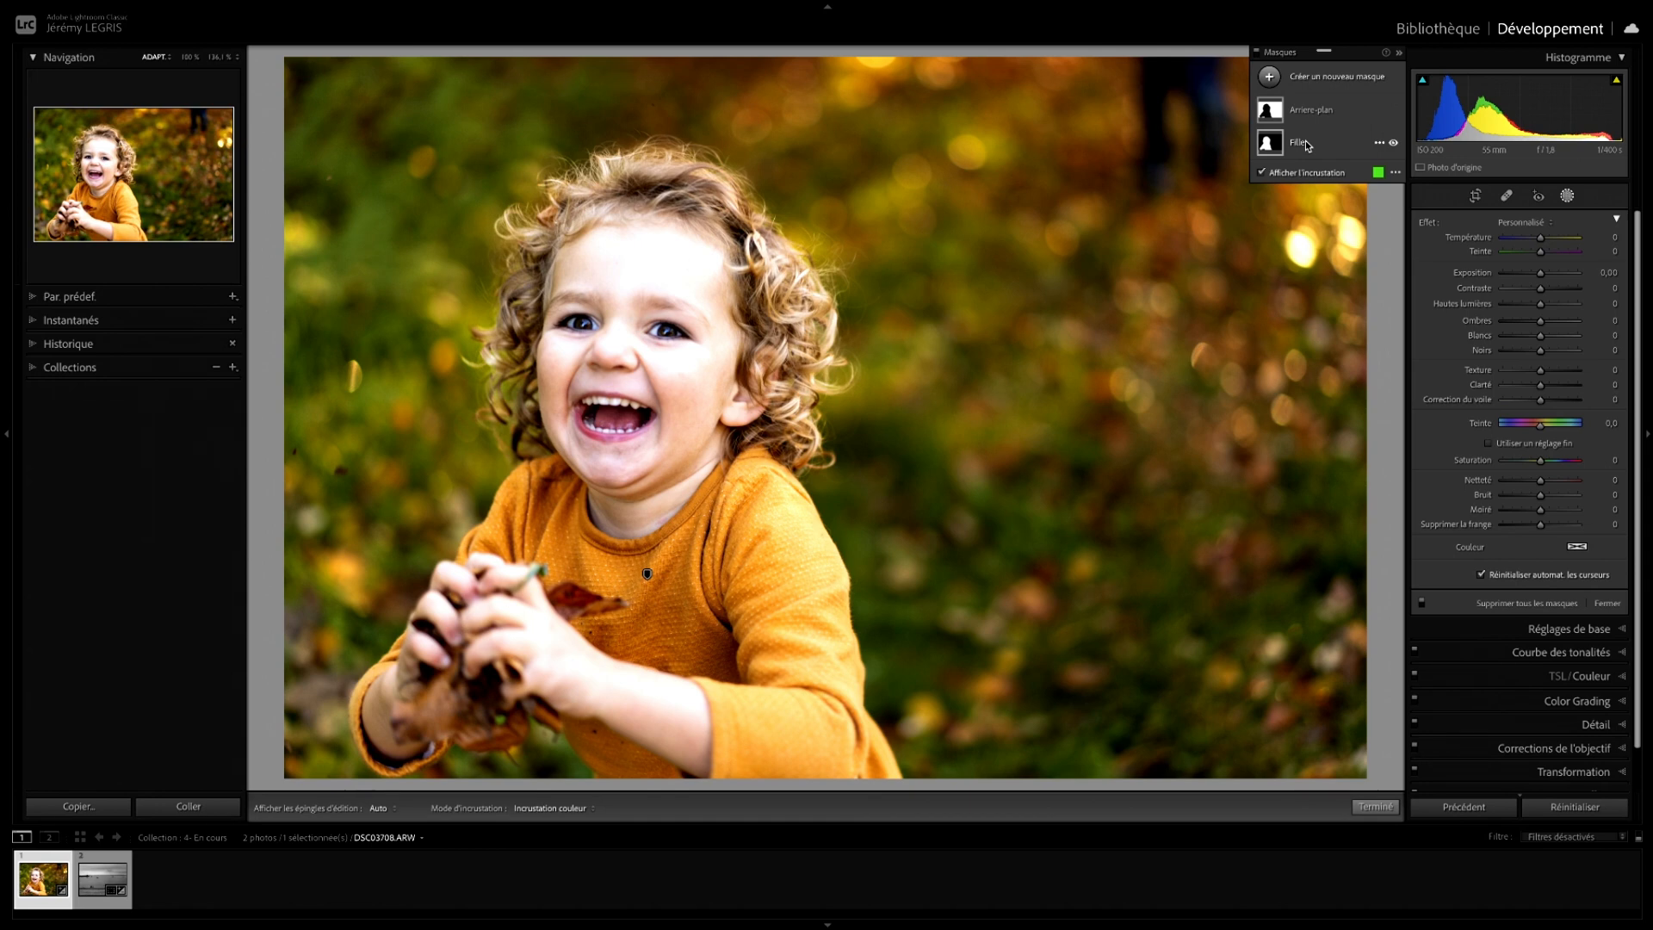
{"action": "left_click", "coordinate": [1315, 113]}
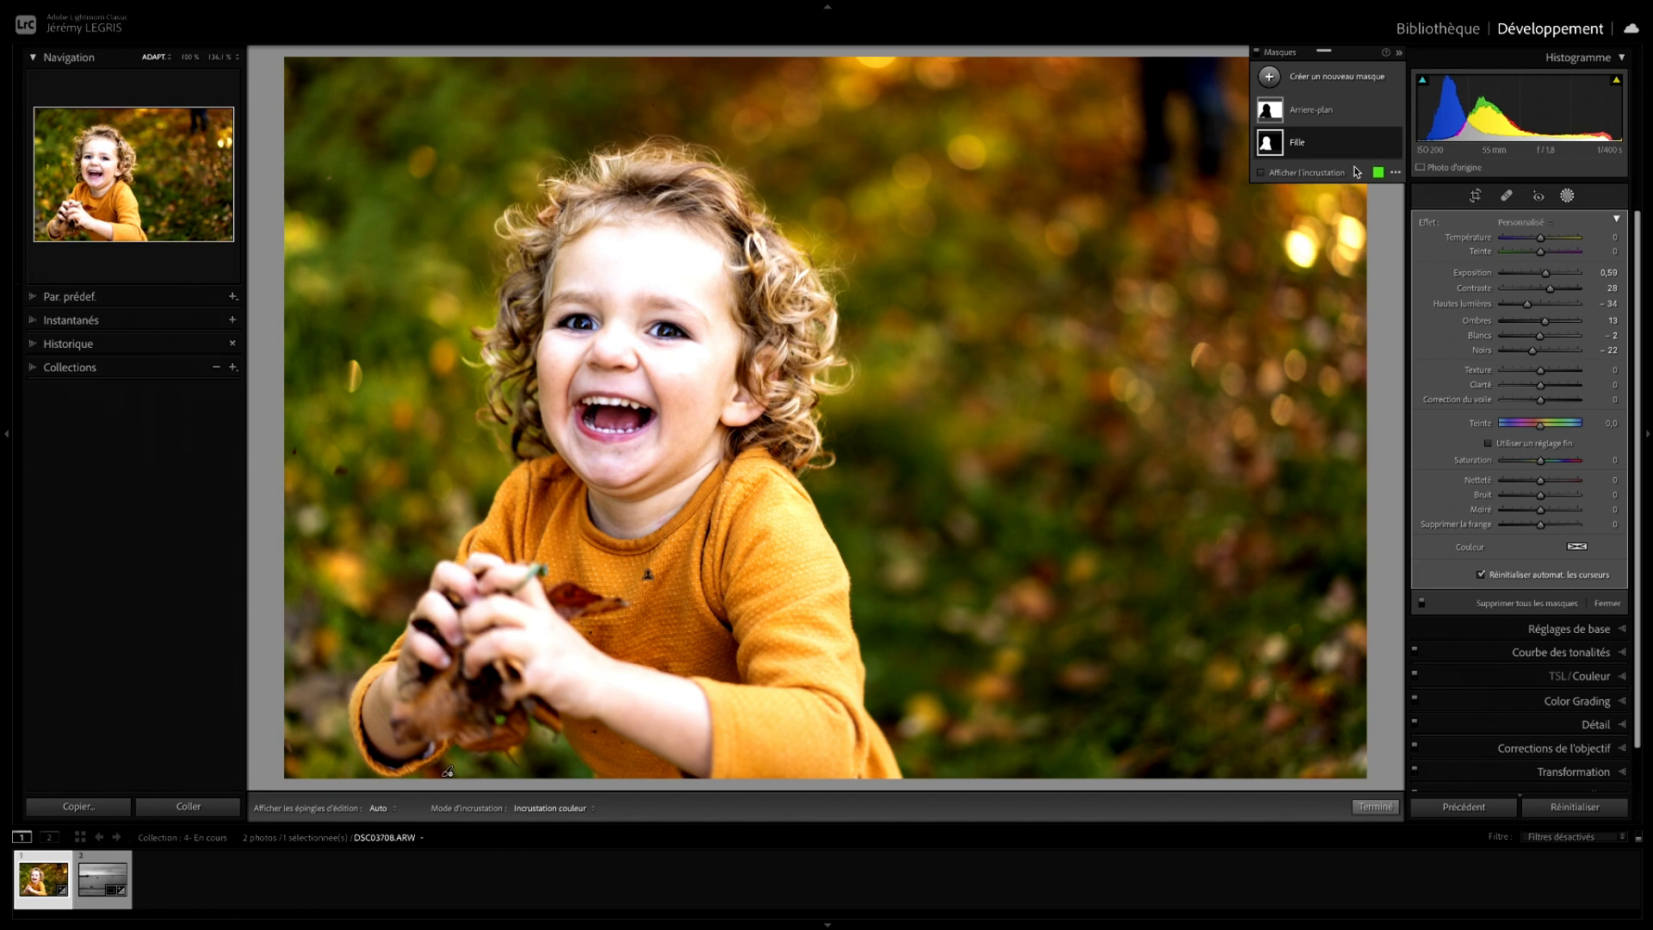
{"action": "left_click", "coordinate": [1339, 122]}
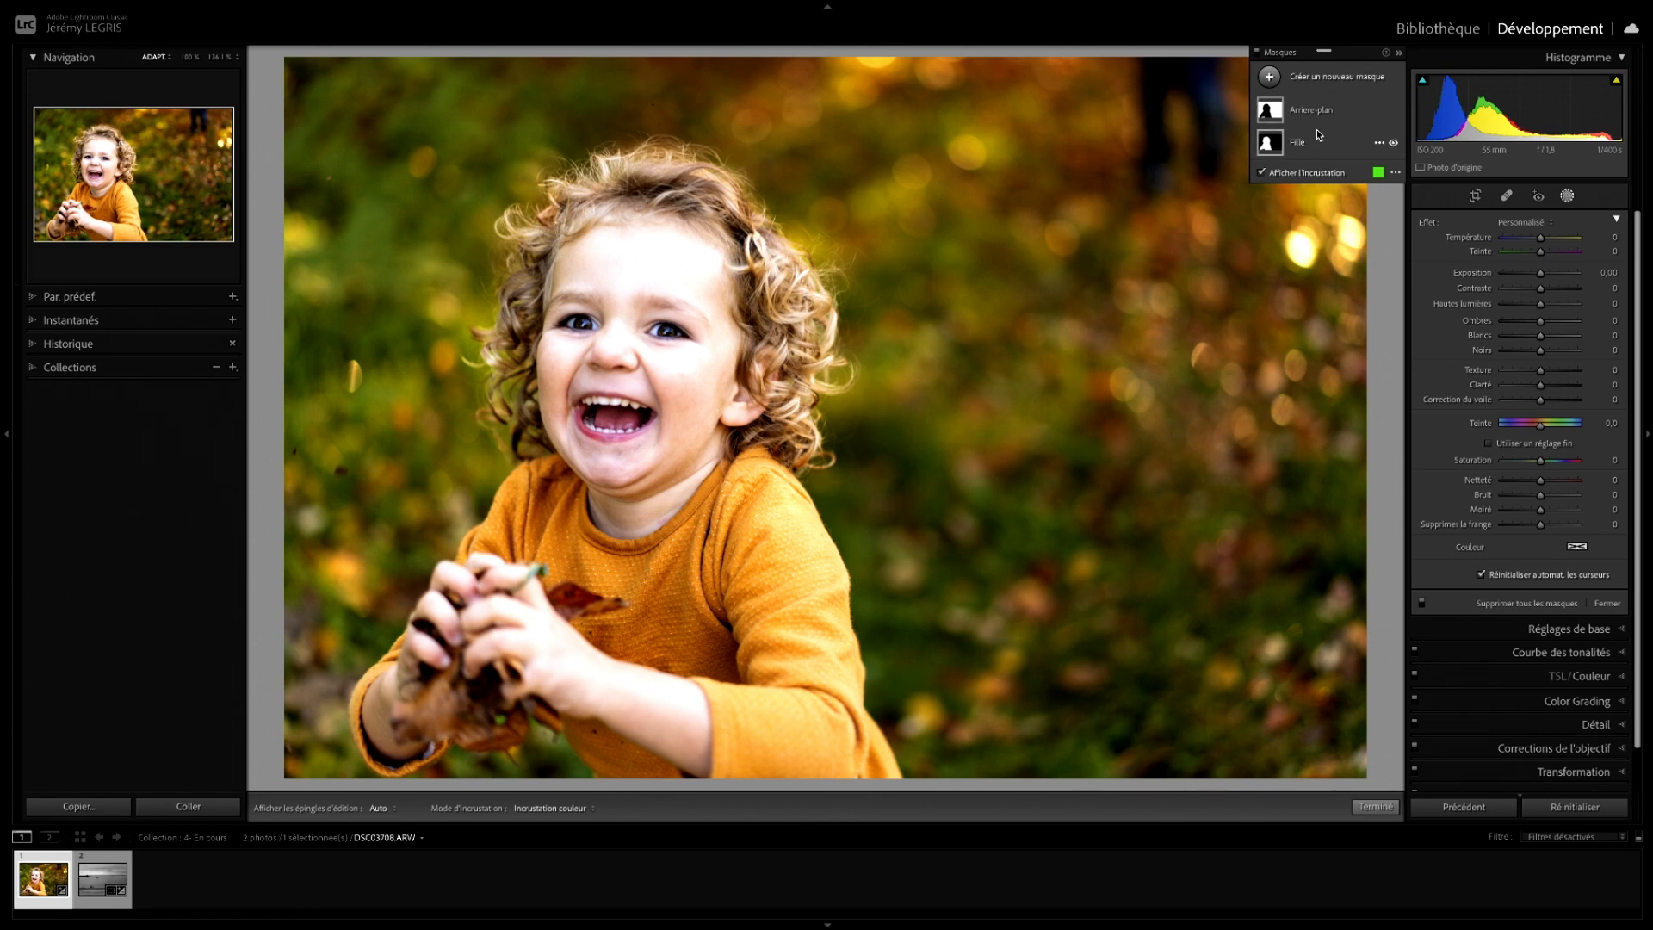
{"action": "left_click", "coordinate": [1567, 198]}
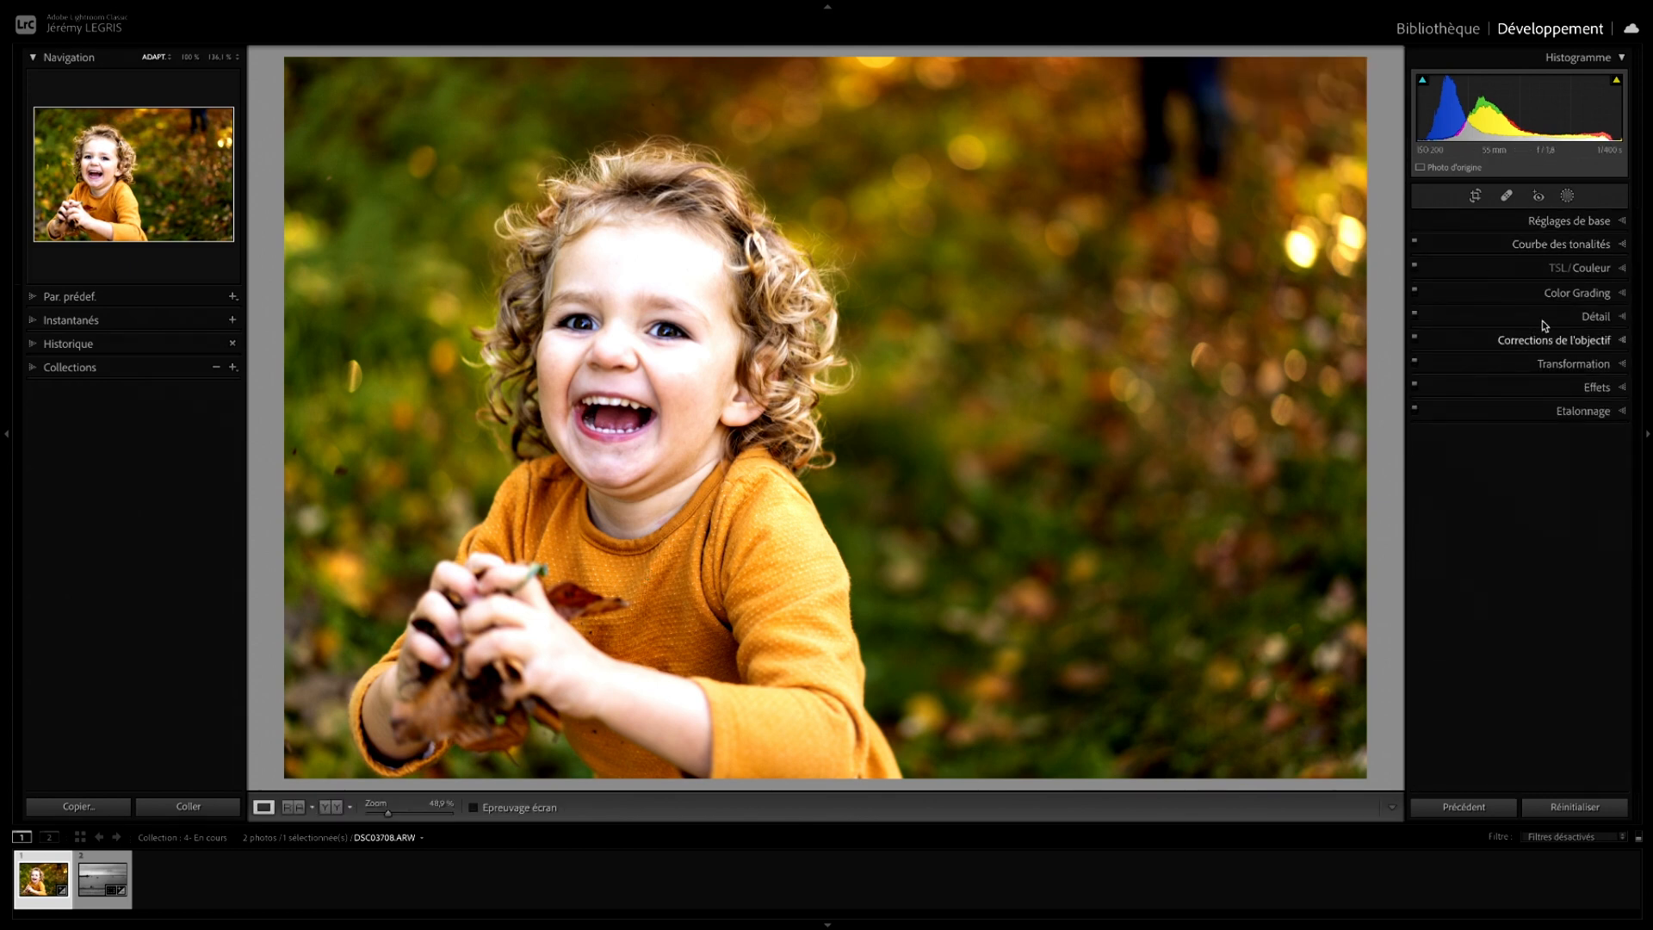
{"action": "left_click", "coordinate": [1568, 198]}
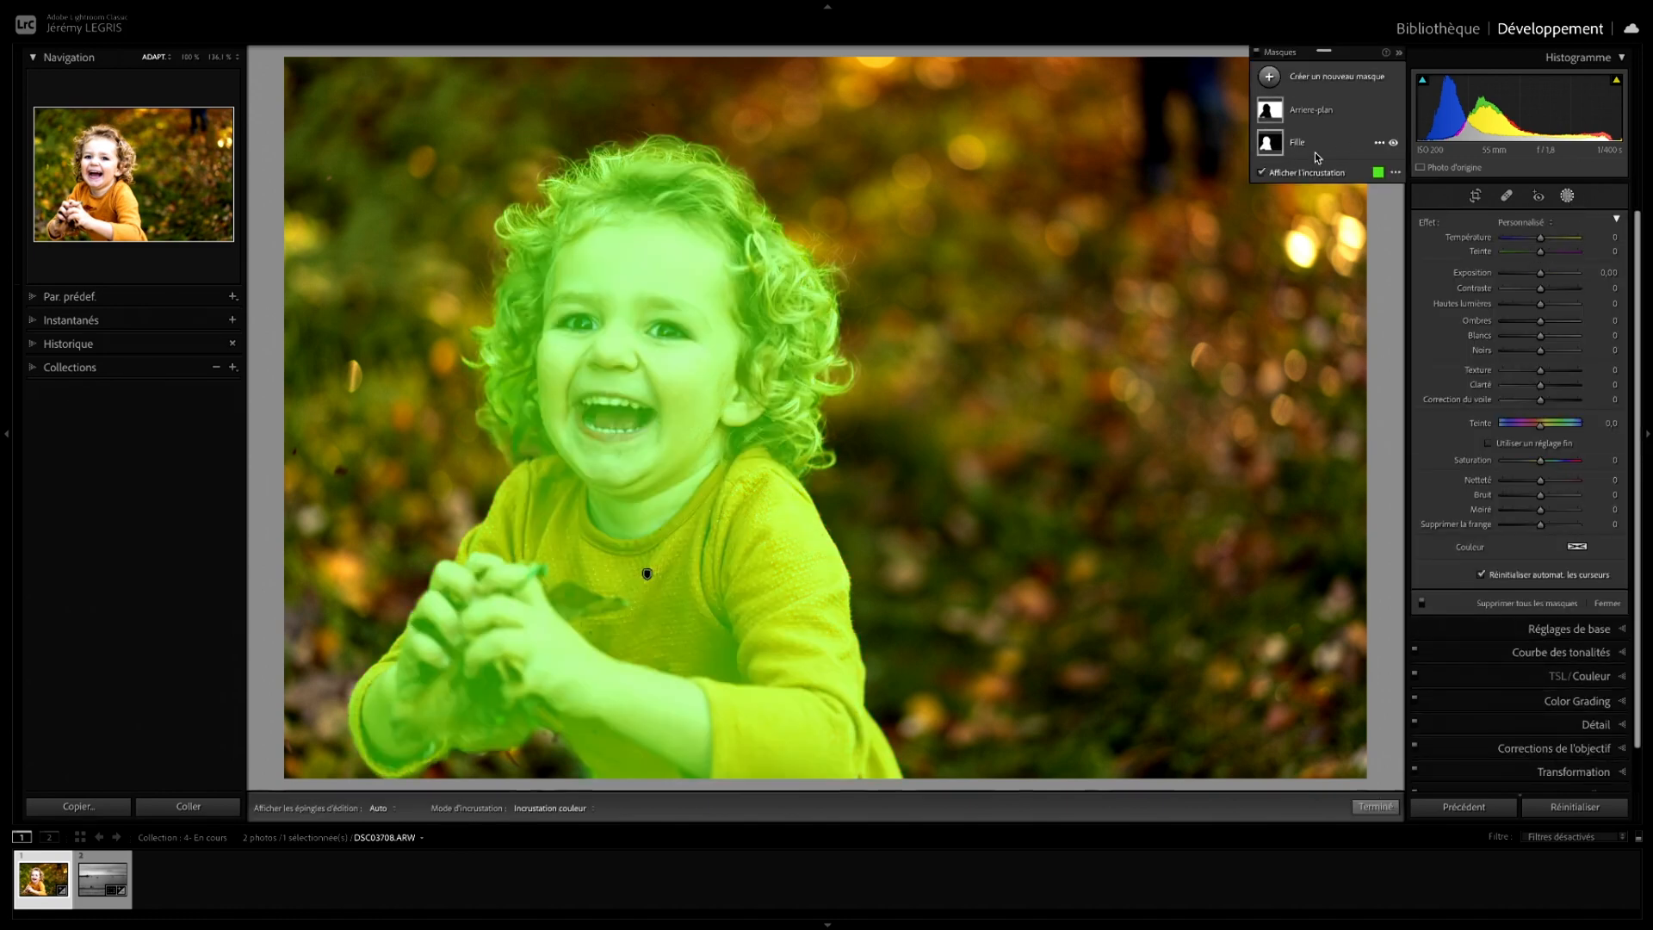
{"action": "left_click", "coordinate": [1338, 80]}
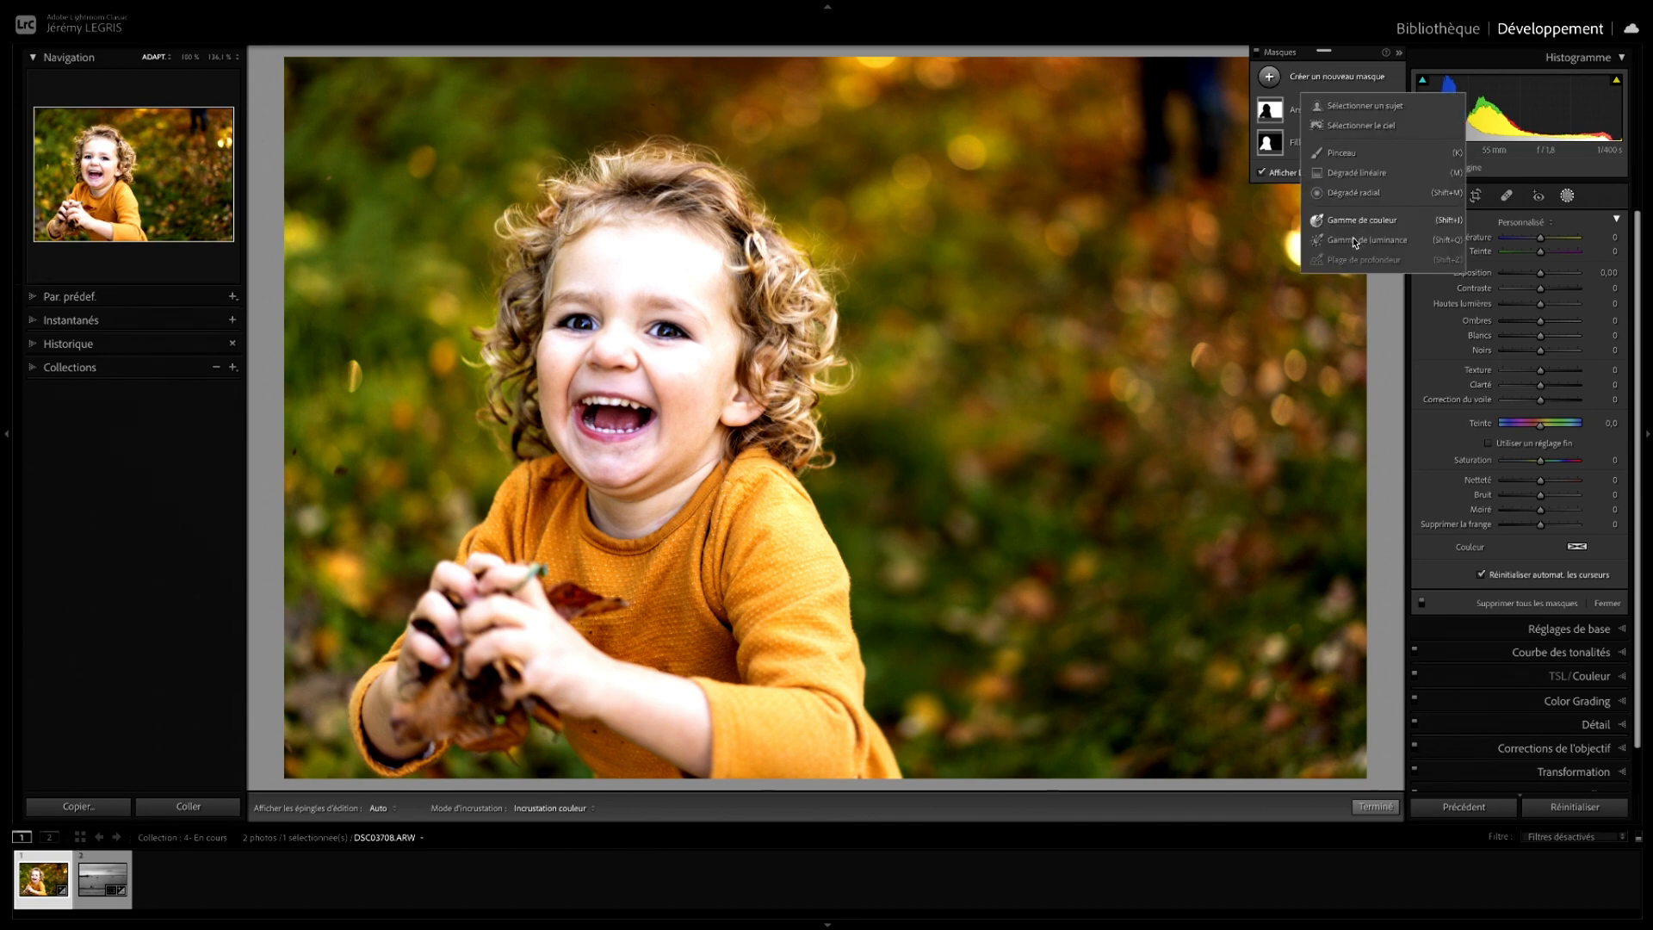
{"action": "left_click", "coordinate": [1569, 198]}
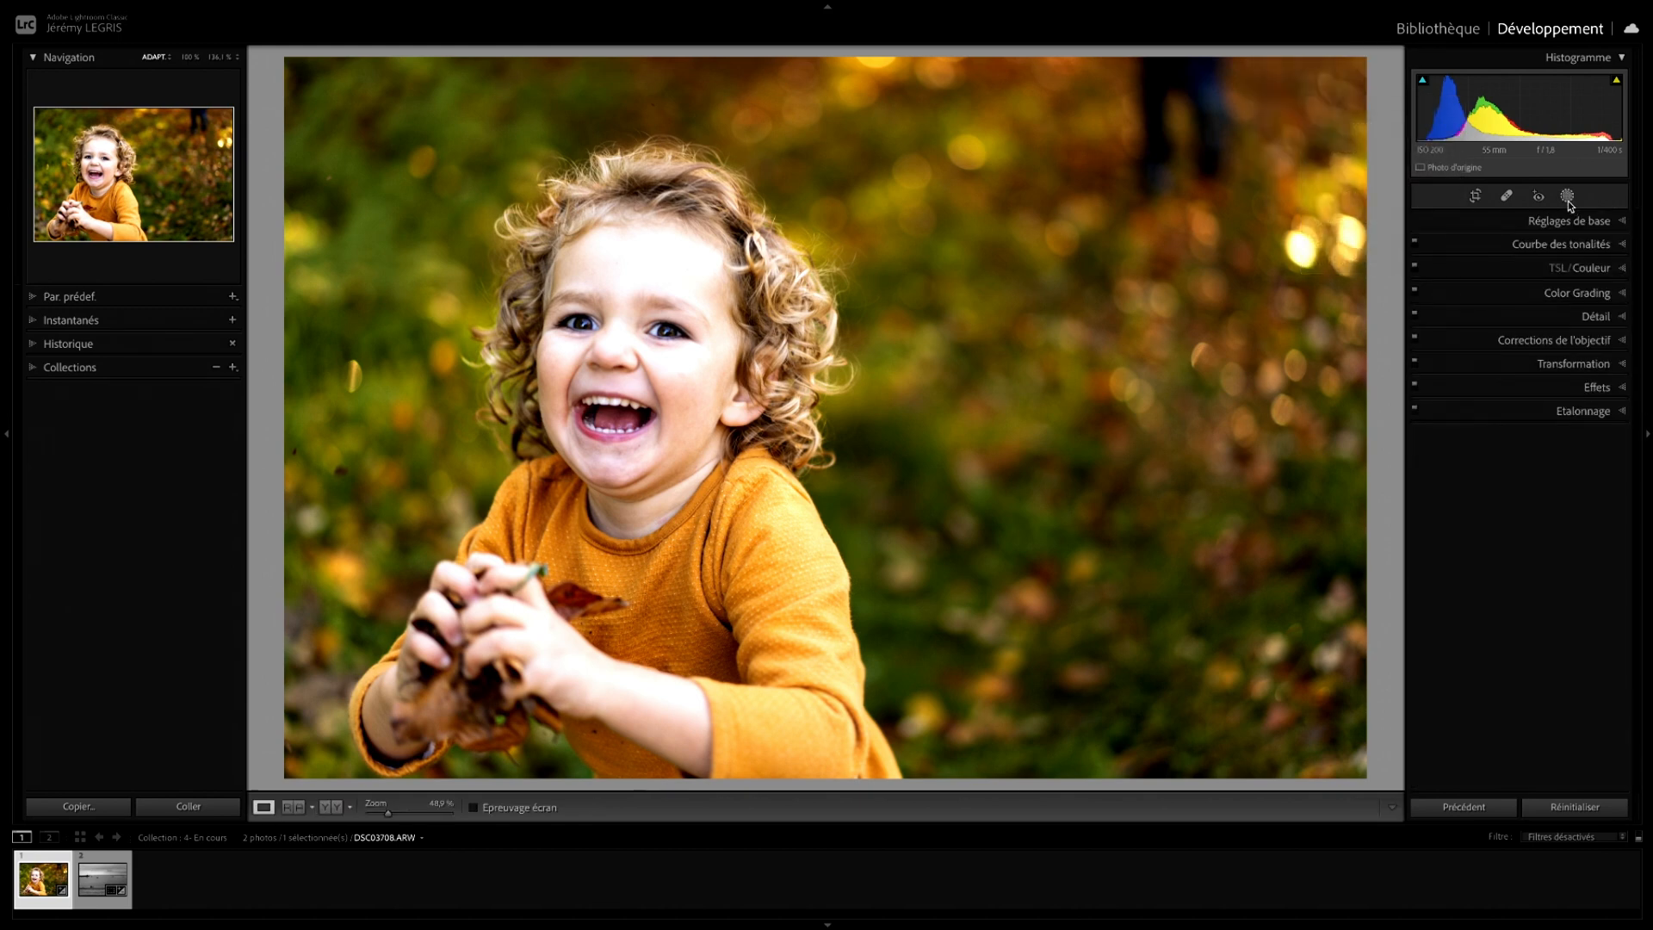
Delete both the Arriere-plan and Fille masks from the photo.
{"action": "left_click", "coordinate": [1567, 200]}
{"action": "left_click", "coordinate": [1324, 115]}
{"action": "key", "text": "Delete"}
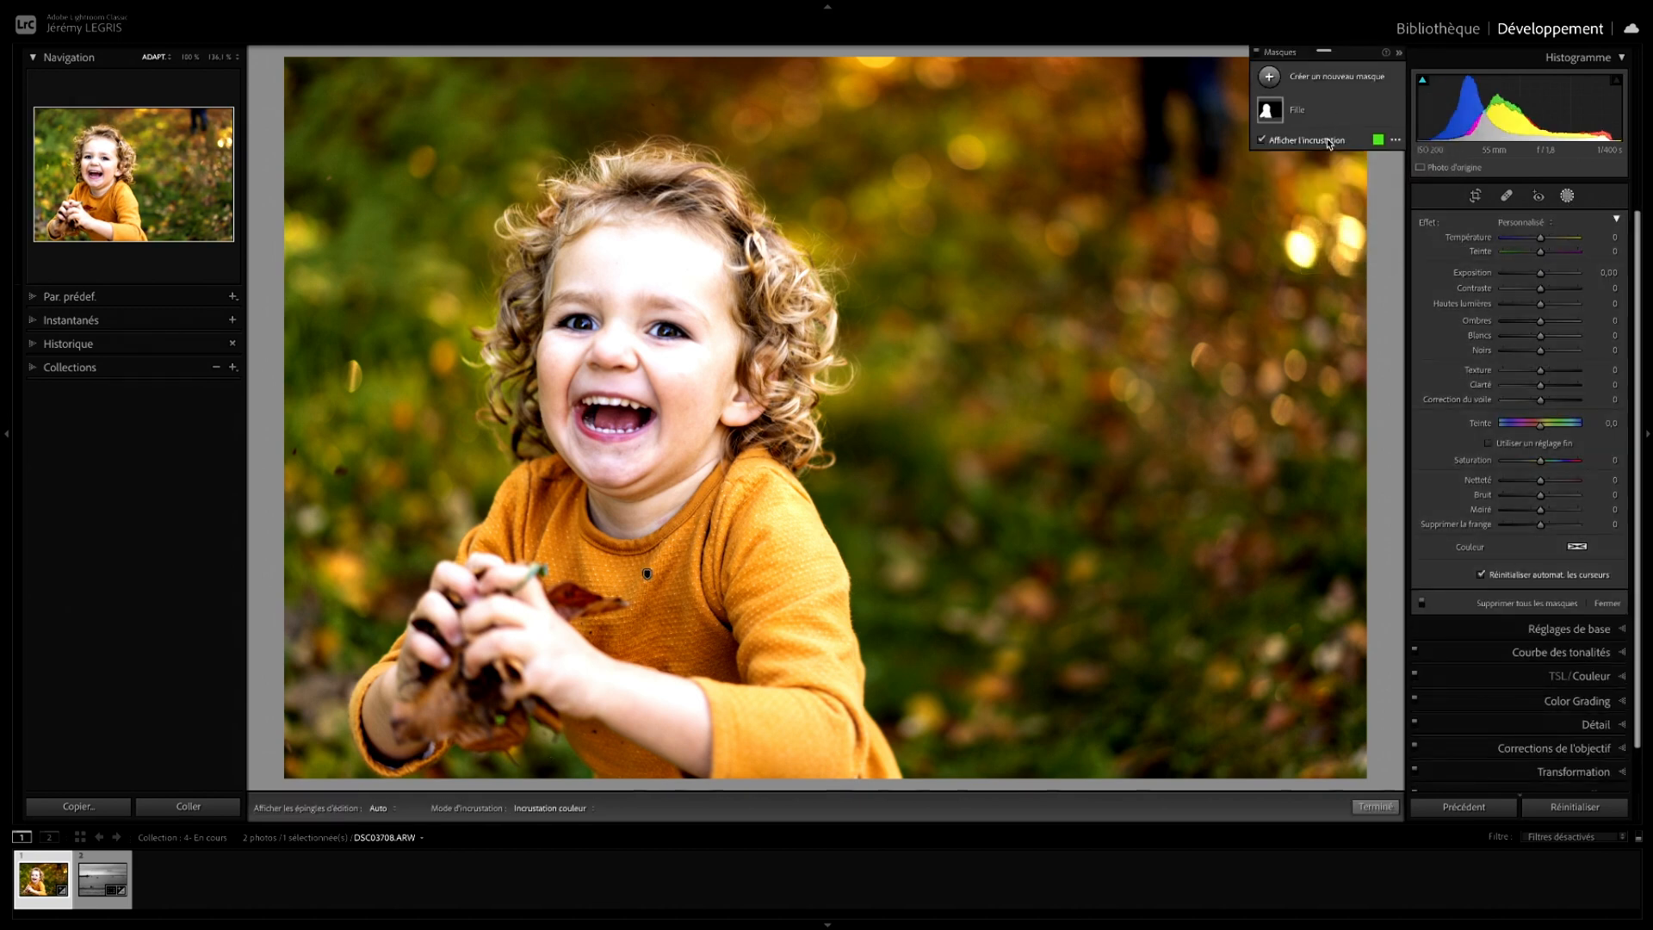
{"action": "left_click", "coordinate": [1331, 105]}
{"action": "key", "text": "Delete"}
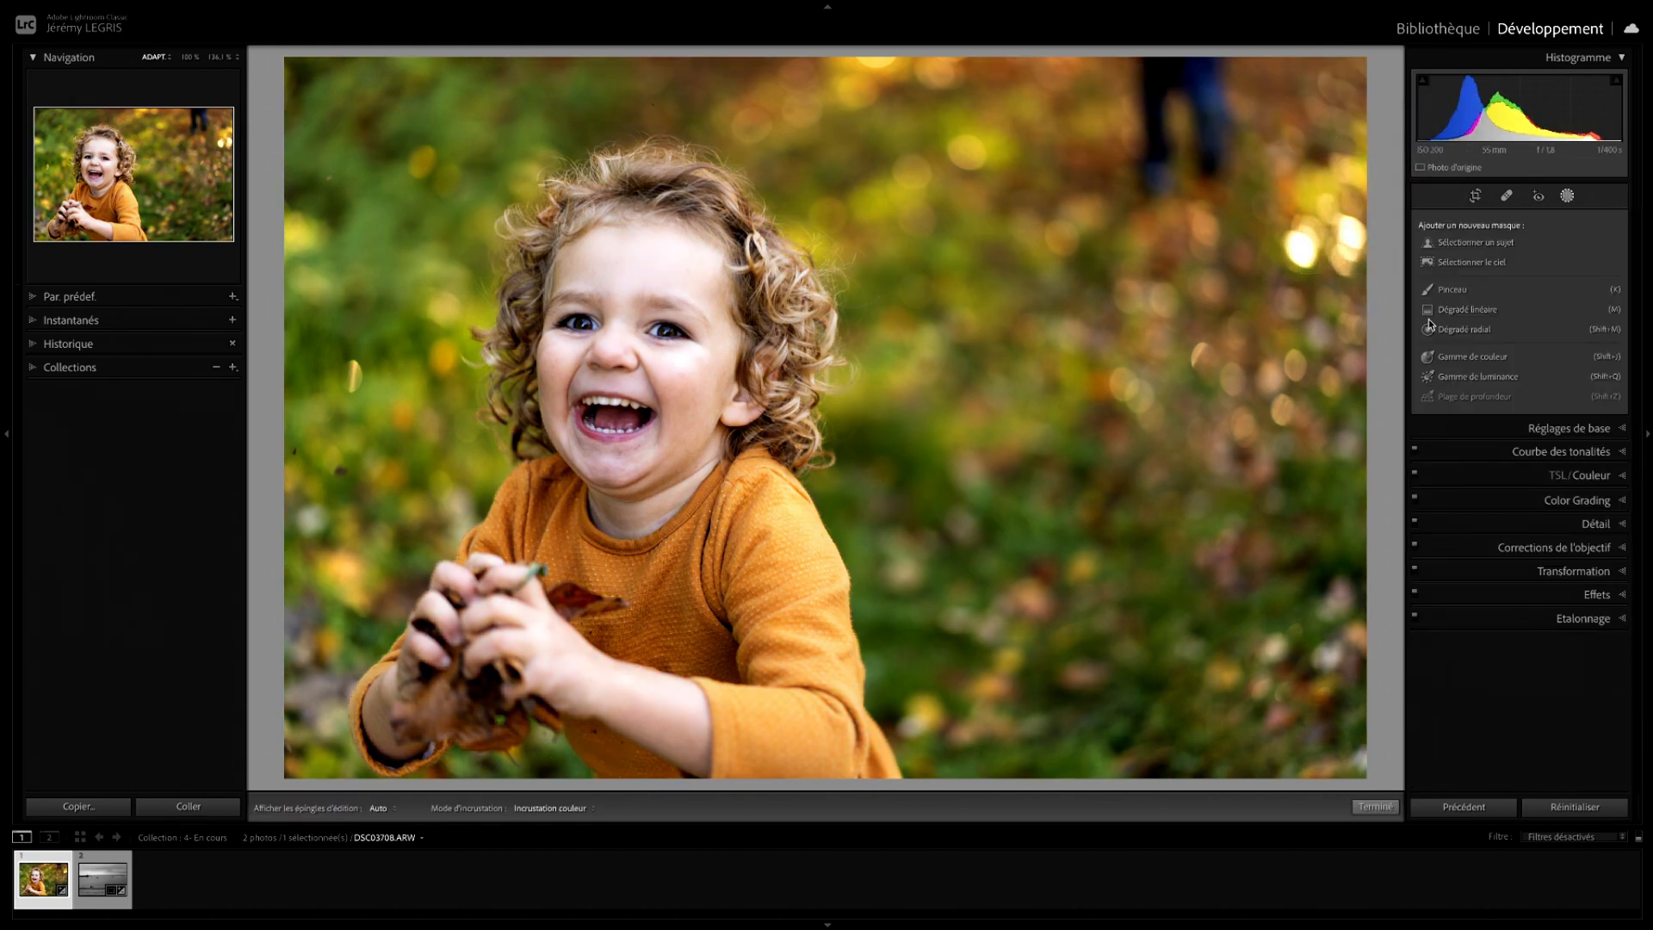
Undo the deletion of the Fille and Arriere-plan masks, and reopen masking on the restored masks.
{"action": "left_click", "coordinate": [1567, 200]}
{"action": "left_click", "coordinate": [1568, 202]}
{"action": "left_click", "coordinate": [1569, 198]}
{"action": "key", "text": "ctrl+z"}
{"action": "key", "text": "ctrl+z"}
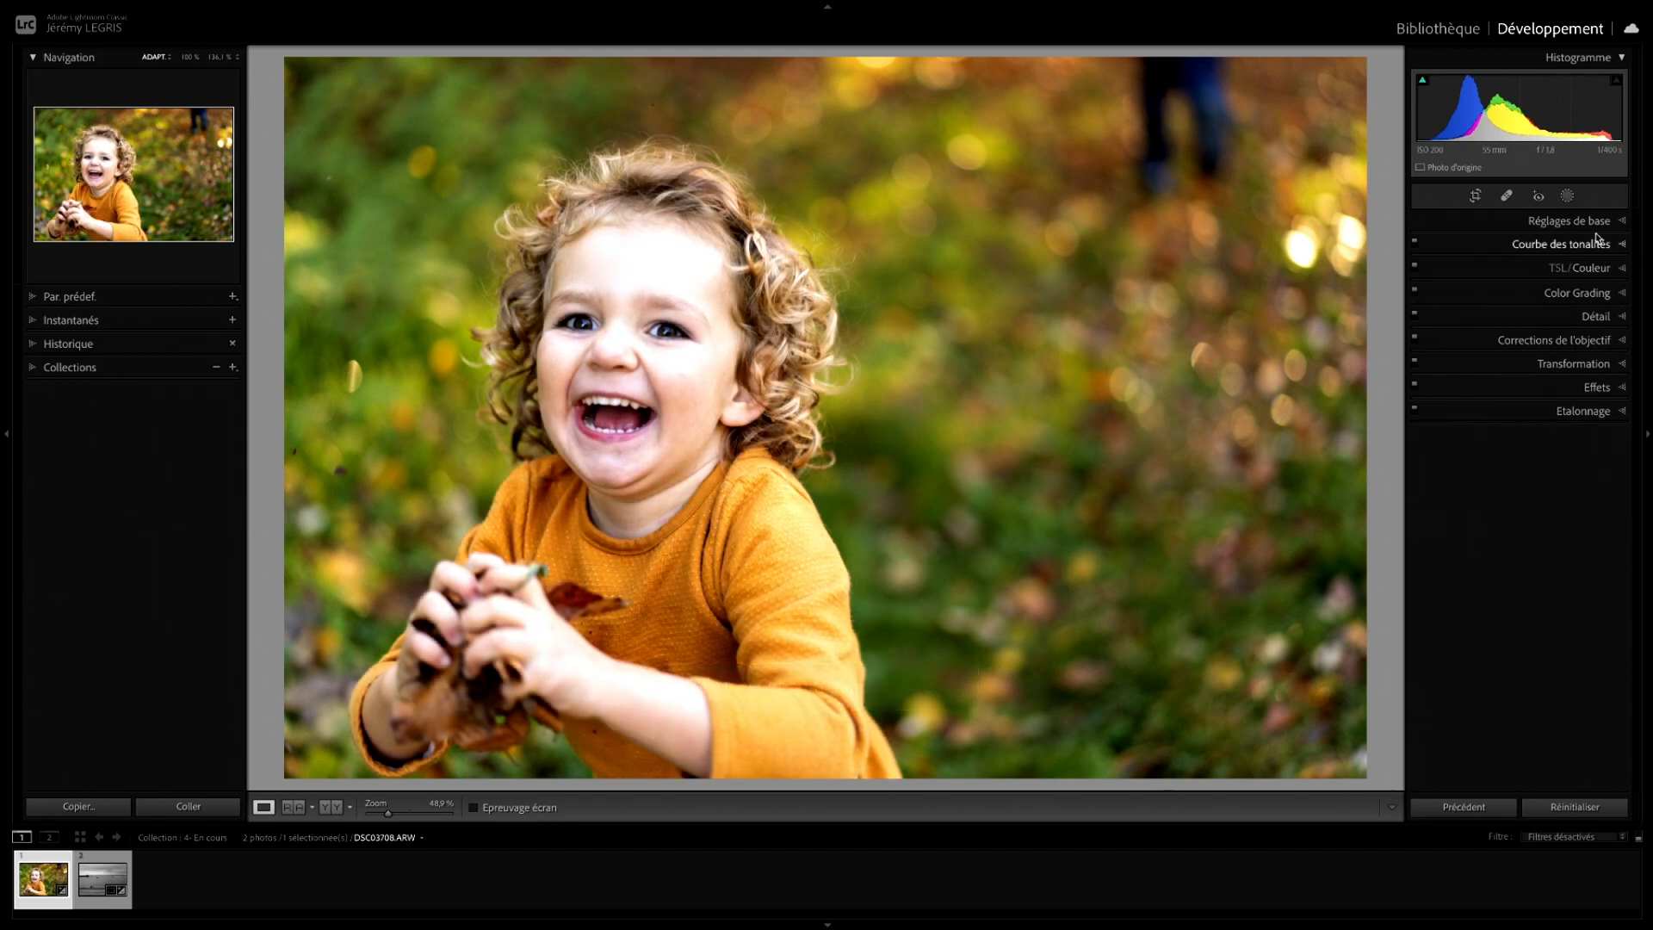
{"action": "left_click", "coordinate": [1568, 196]}
{"action": "key", "text": "ctrl+z"}
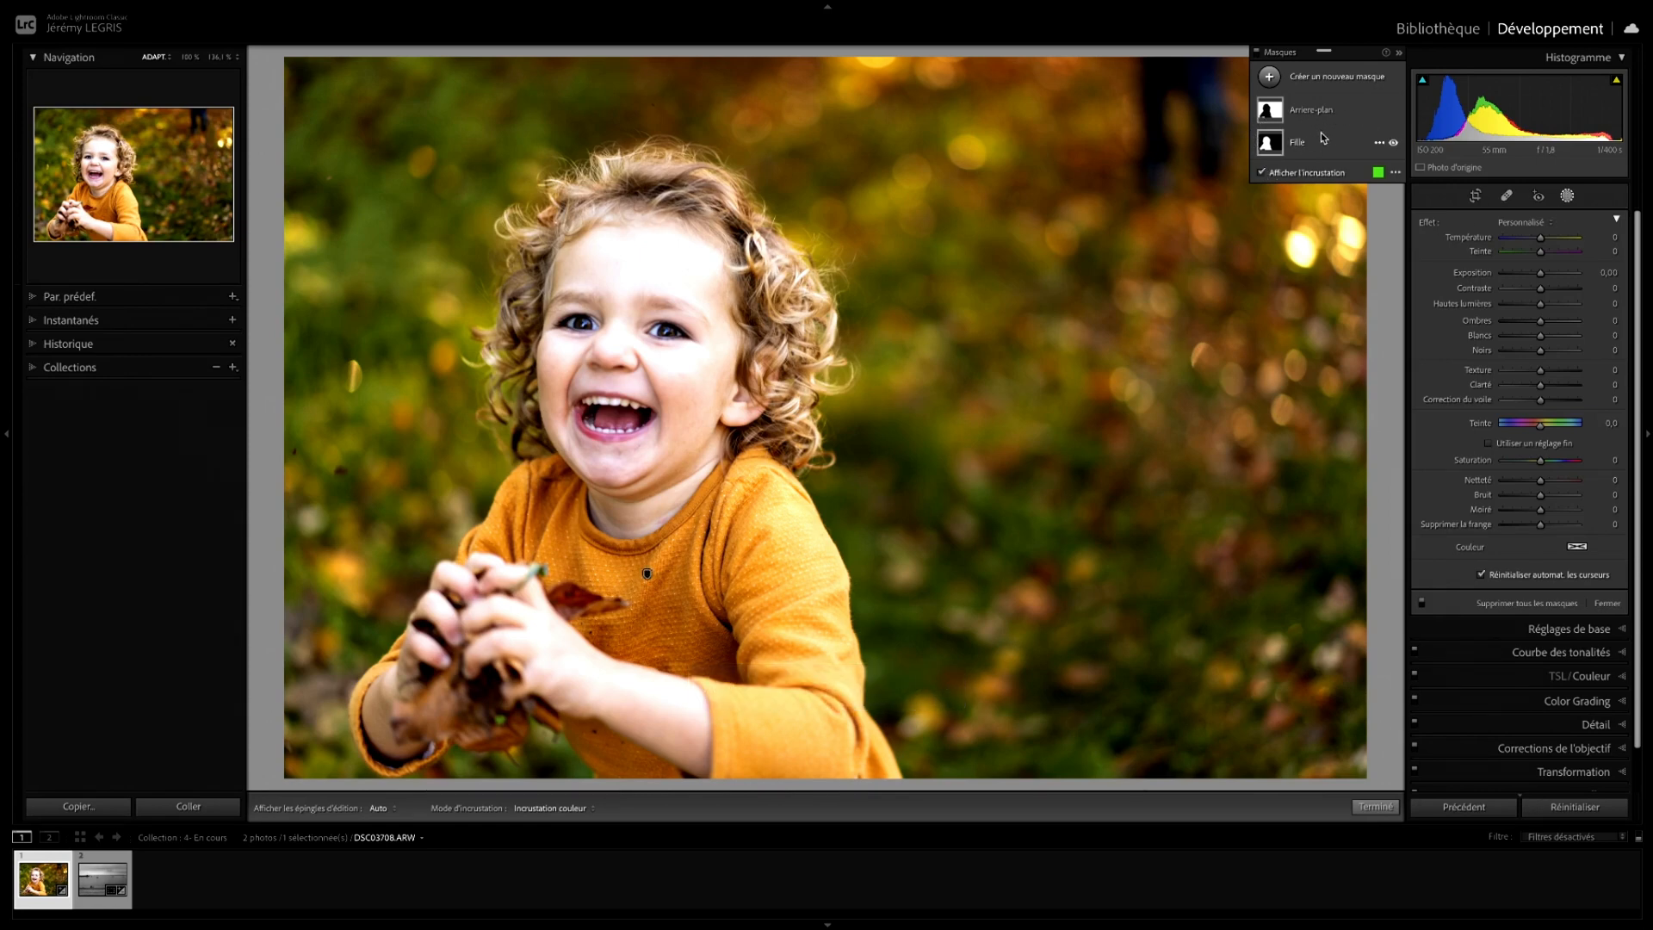
Leave masking on the portrait, switch to the black-and-white seascape photo and start masking on it.
{"action": "left_click", "coordinate": [1568, 196]}
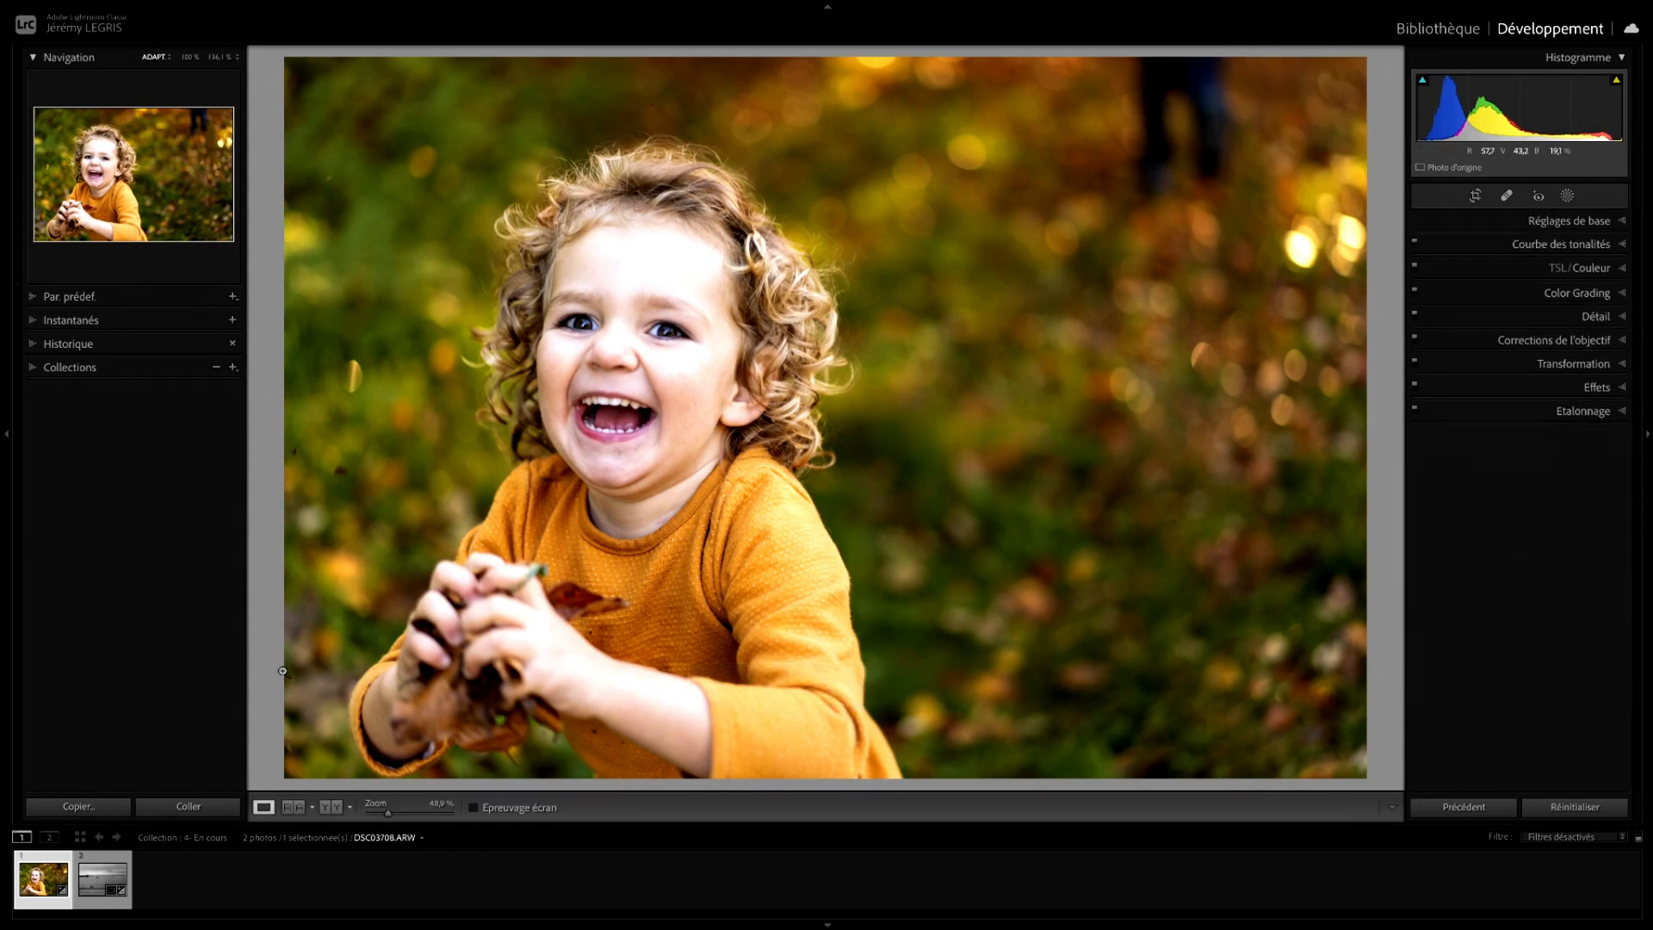
{"action": "left_click", "coordinate": [99, 893]}
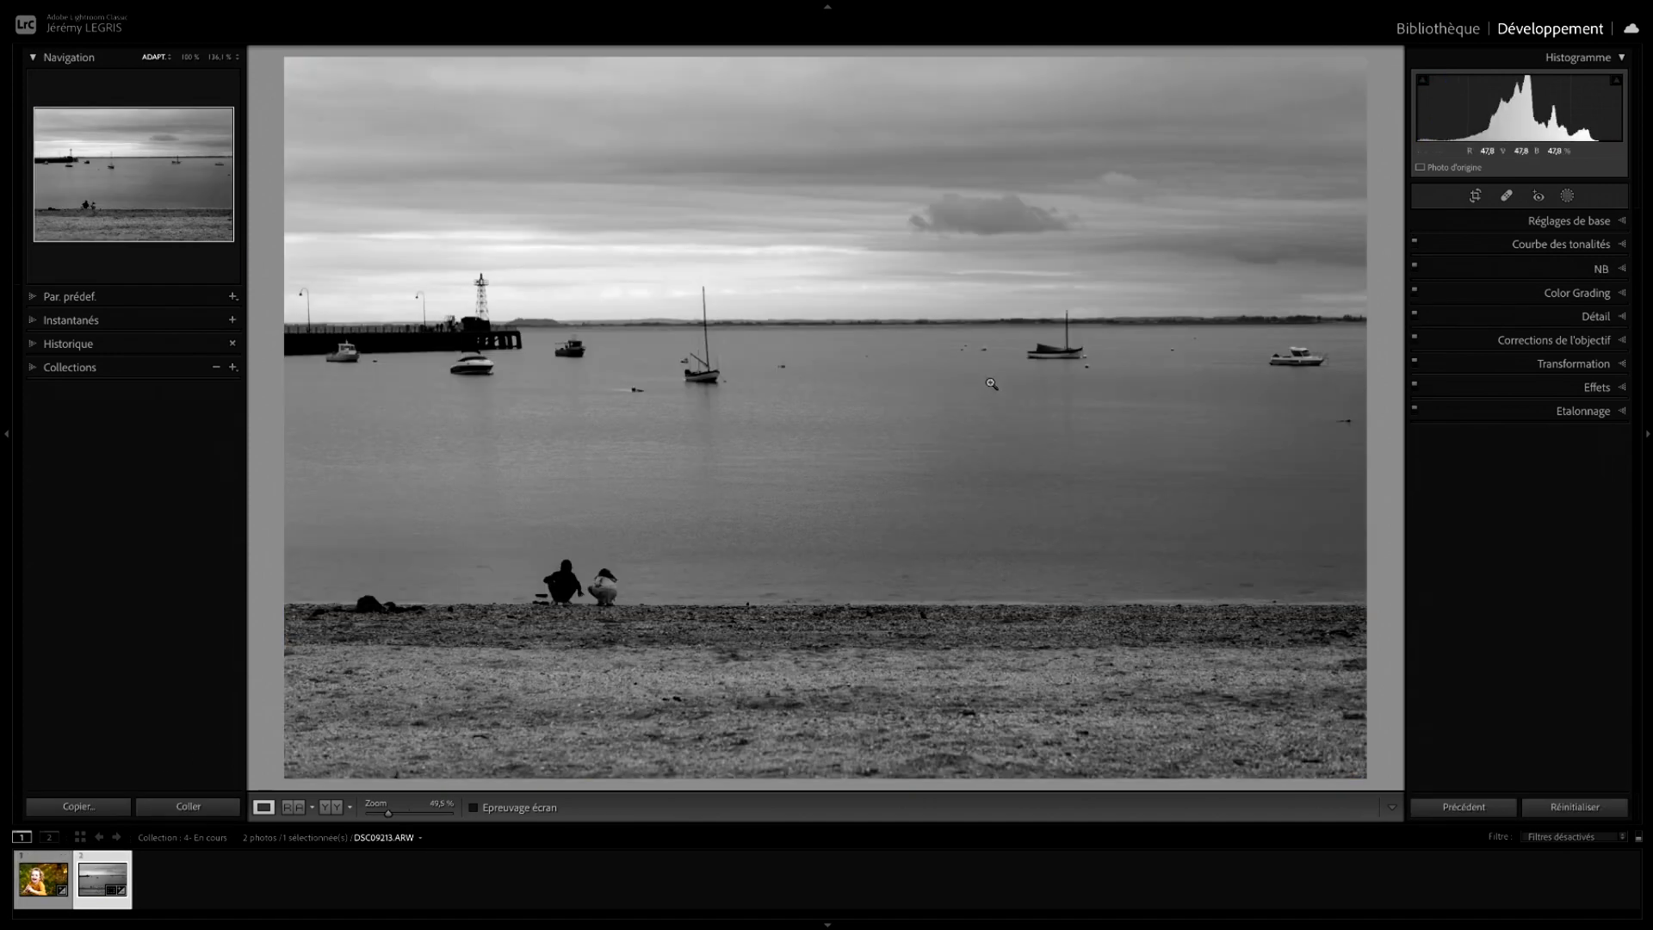
{"action": "left_click", "coordinate": [1567, 196]}
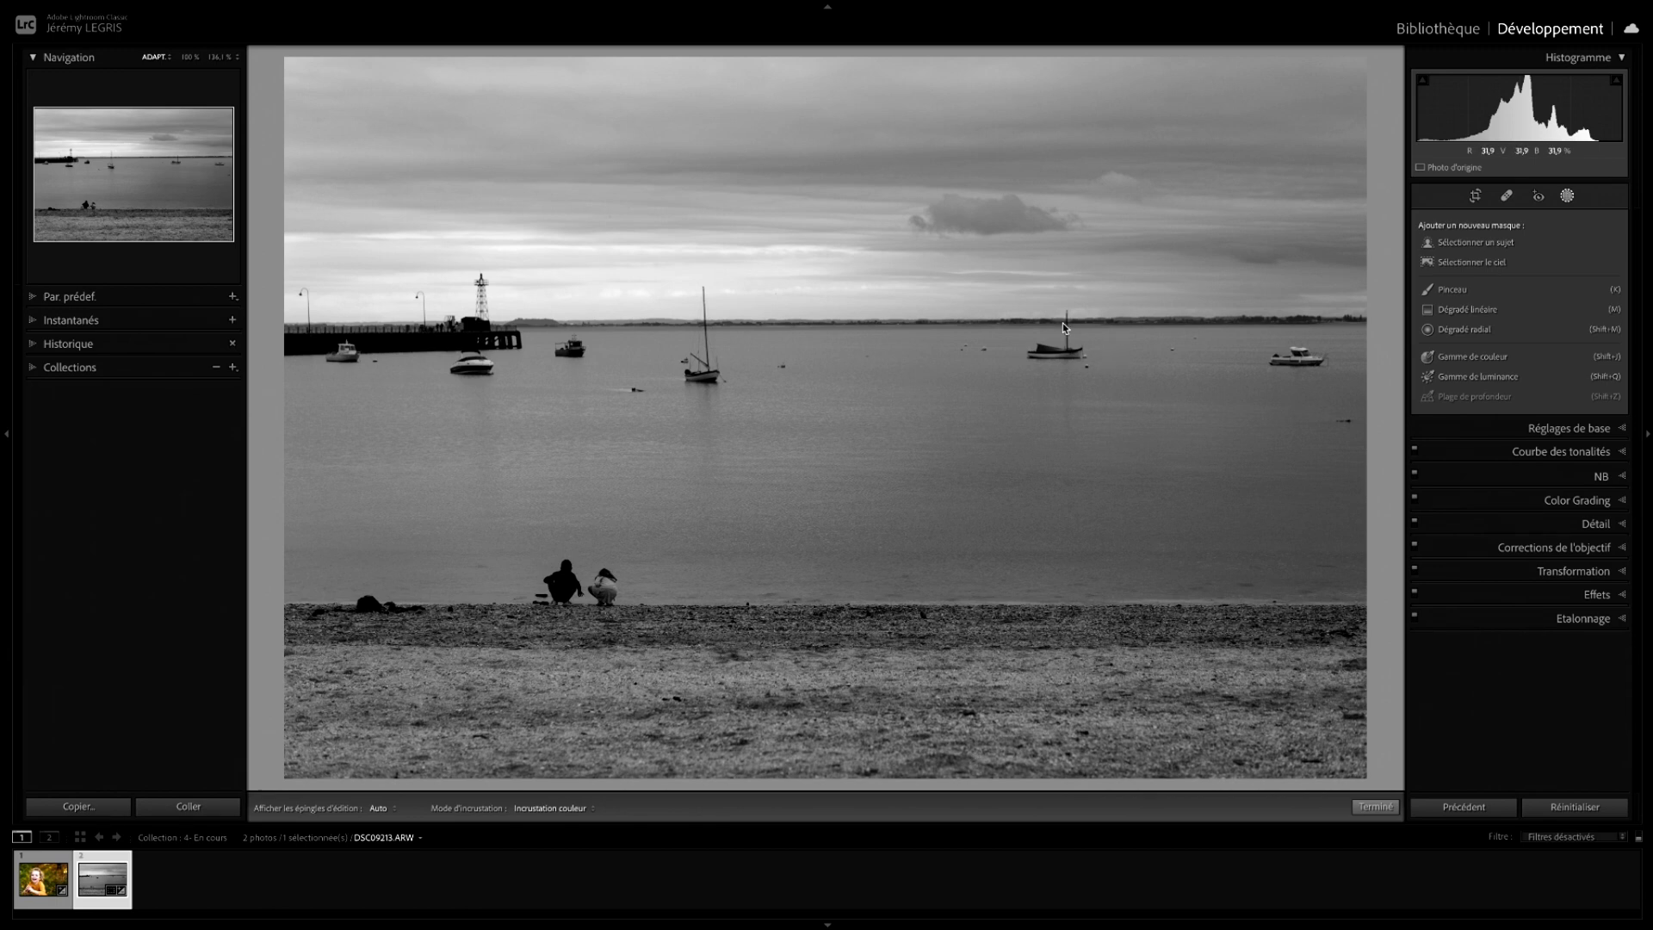
Try a linear gradient mask covering the sky down to the horizon, and delete it.
{"action": "left_click", "coordinate": [1493, 311]}
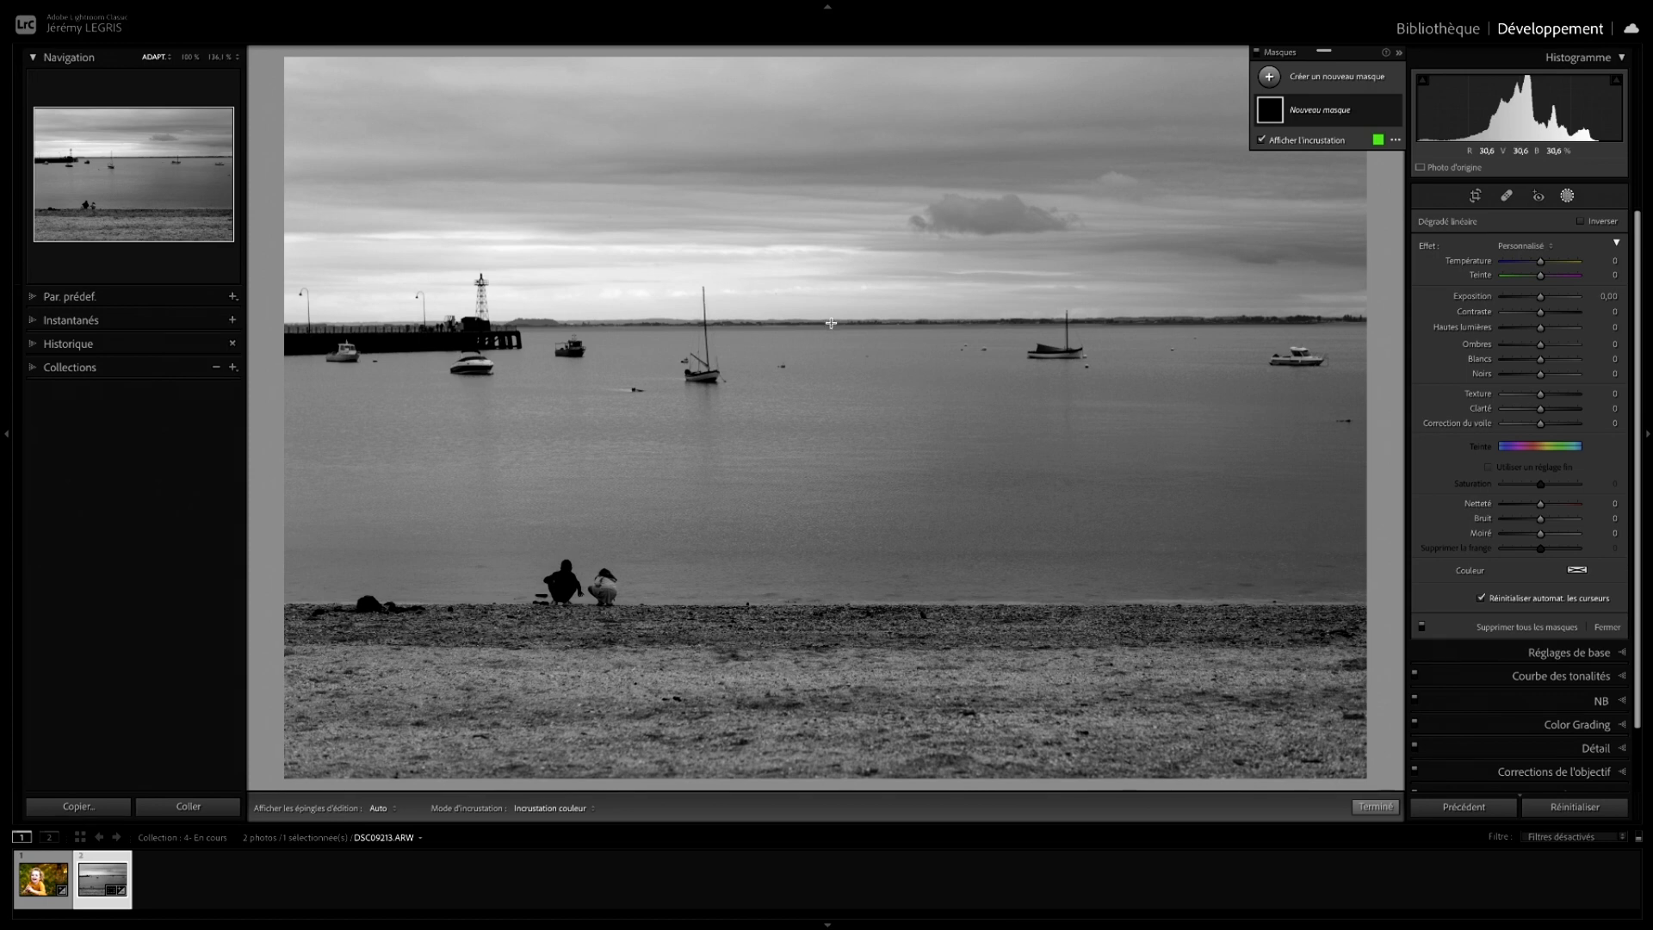
{"action": "mouse_move", "coordinate": [831, 323]}
{"action": "left_mouse_down"}
{"action": "mouse_move", "coordinate": [831, 390]}
{"action": "mouse_move", "coordinate": [833, 320]}
{"action": "left_mouse_up"}
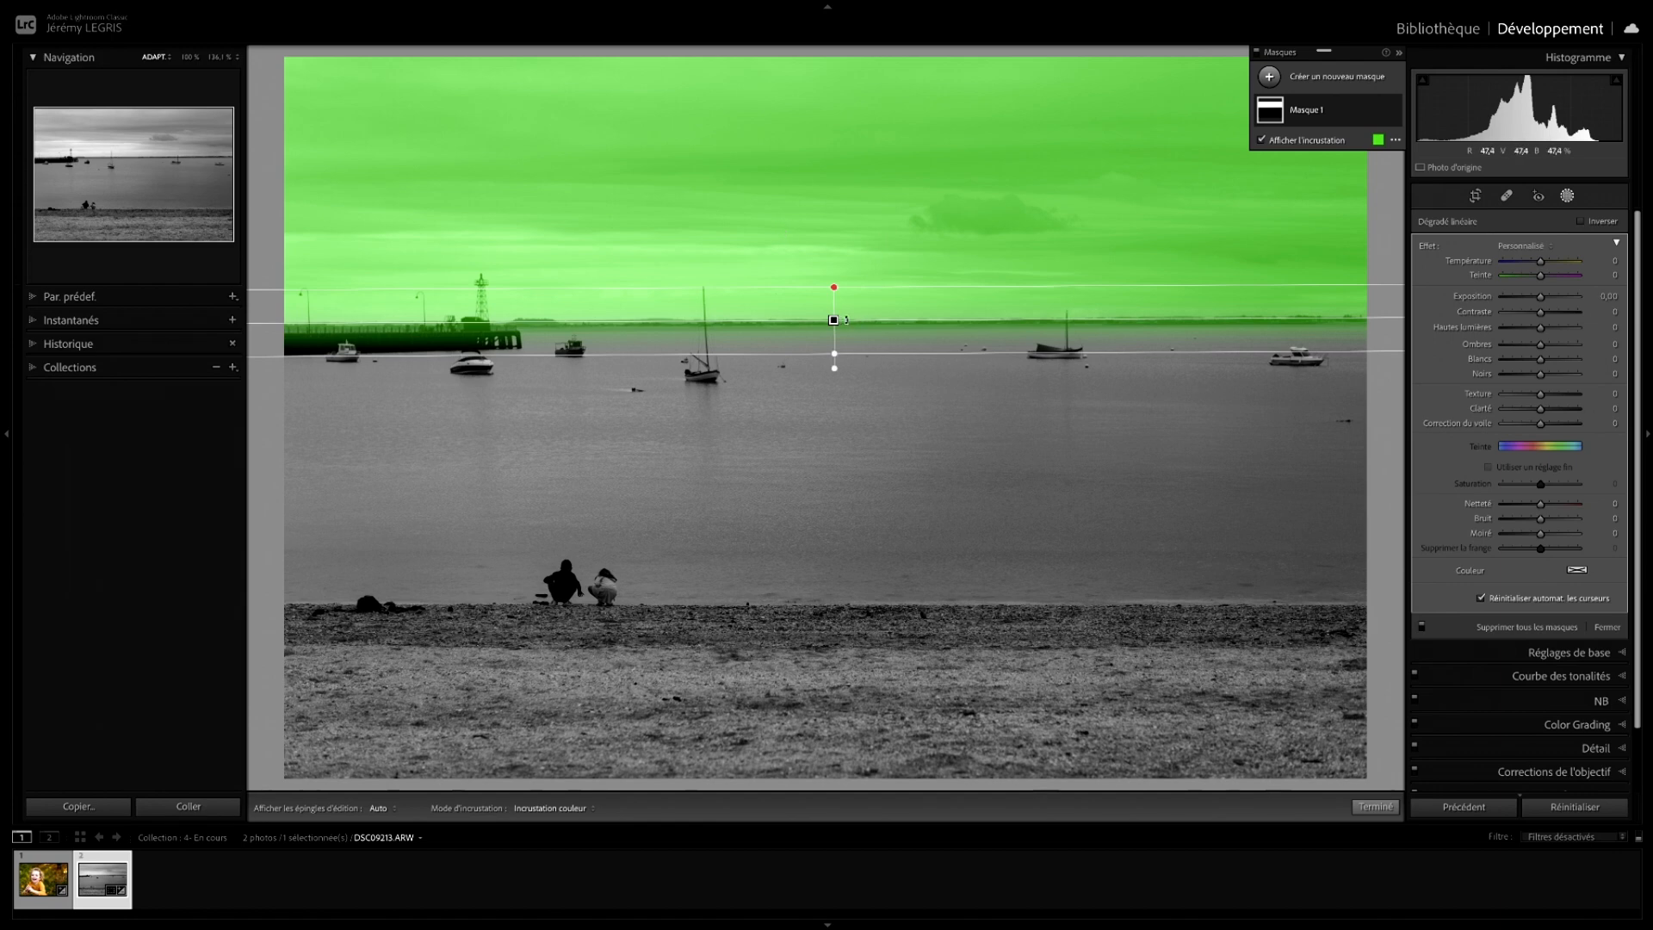
{"action": "key", "text": "Delete"}
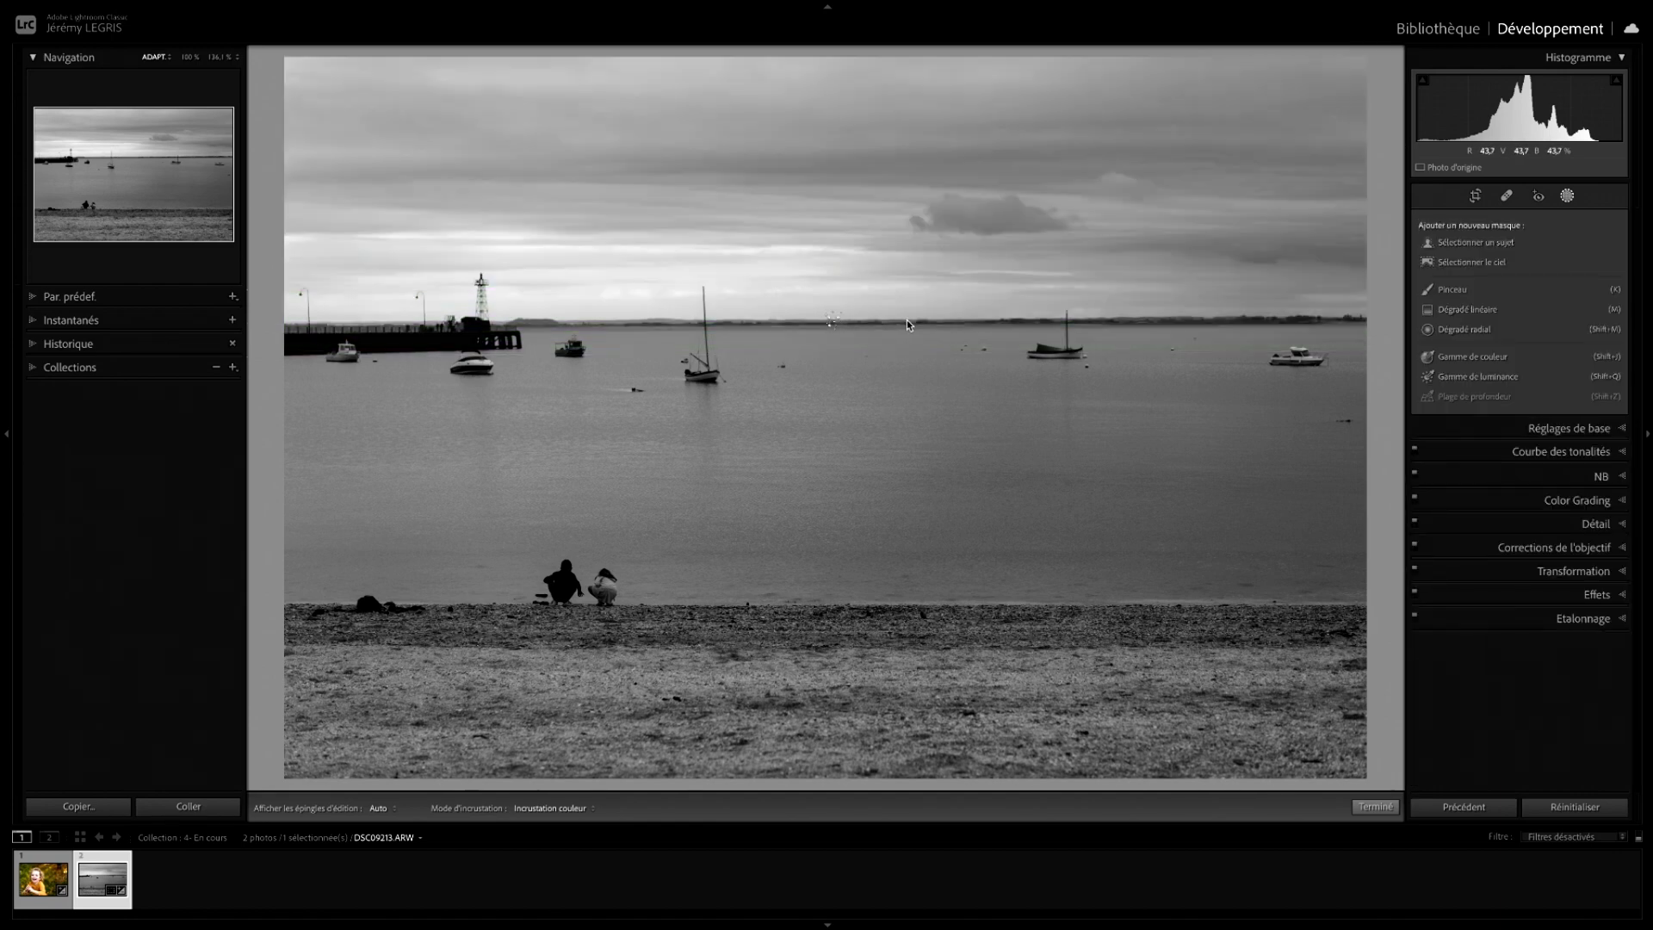
Create an automatic sky selection mask and inspect its edge along the horizon up close.
{"action": "left_click", "coordinate": [1499, 264]}
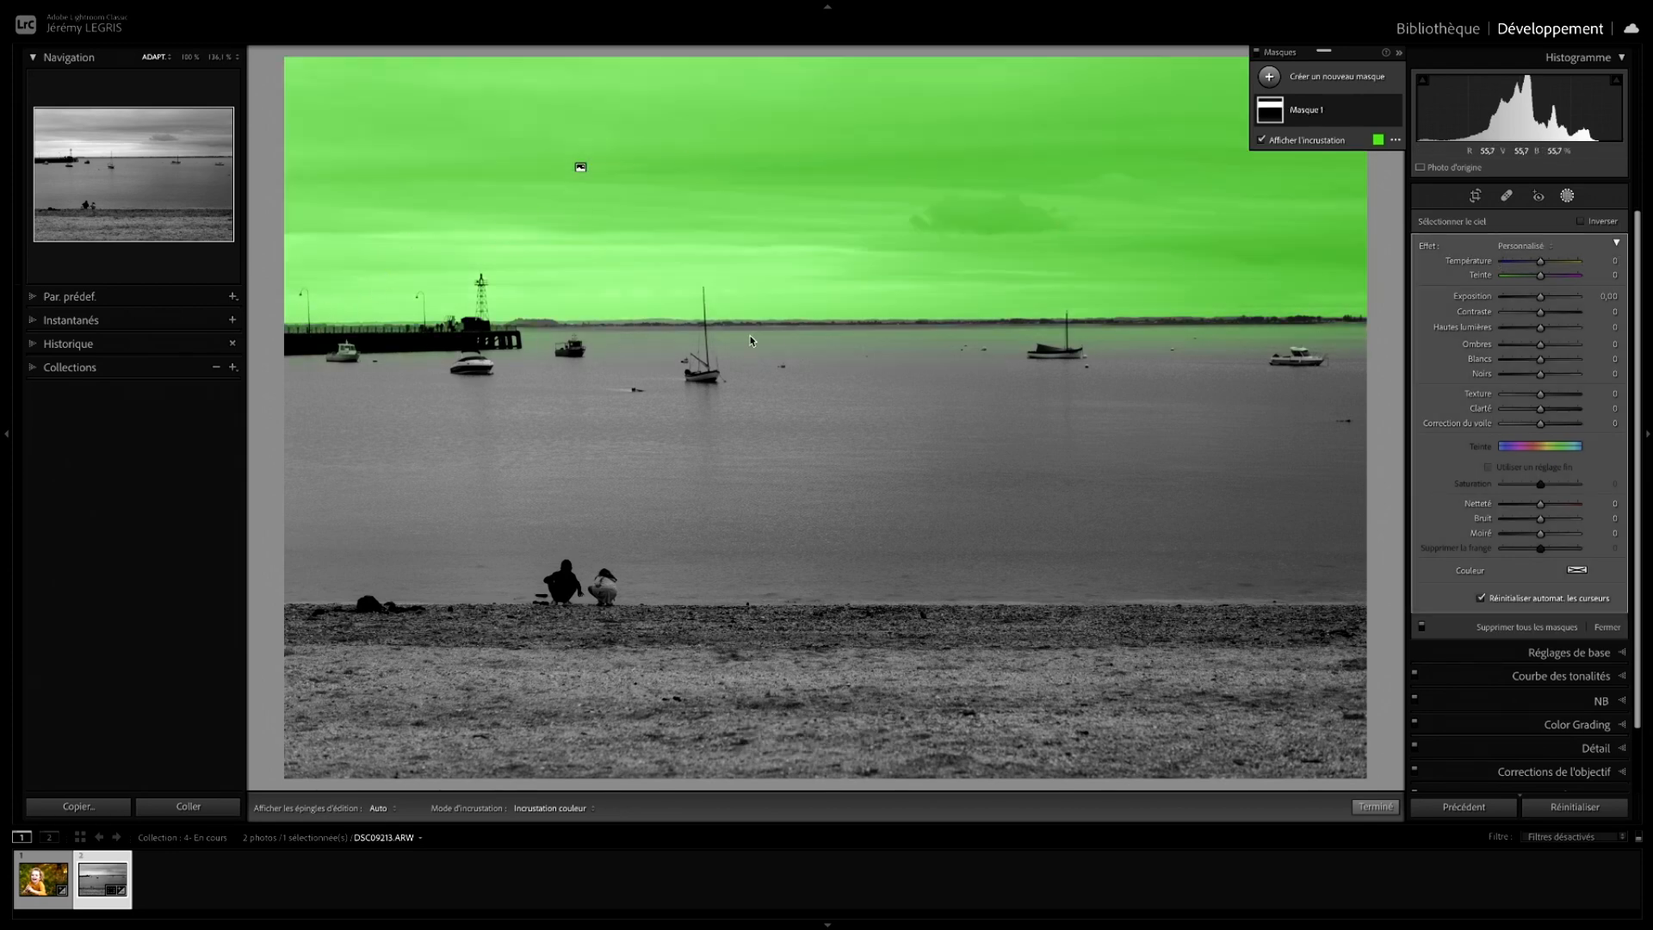
{"action": "left_click", "coordinate": [795, 325]}
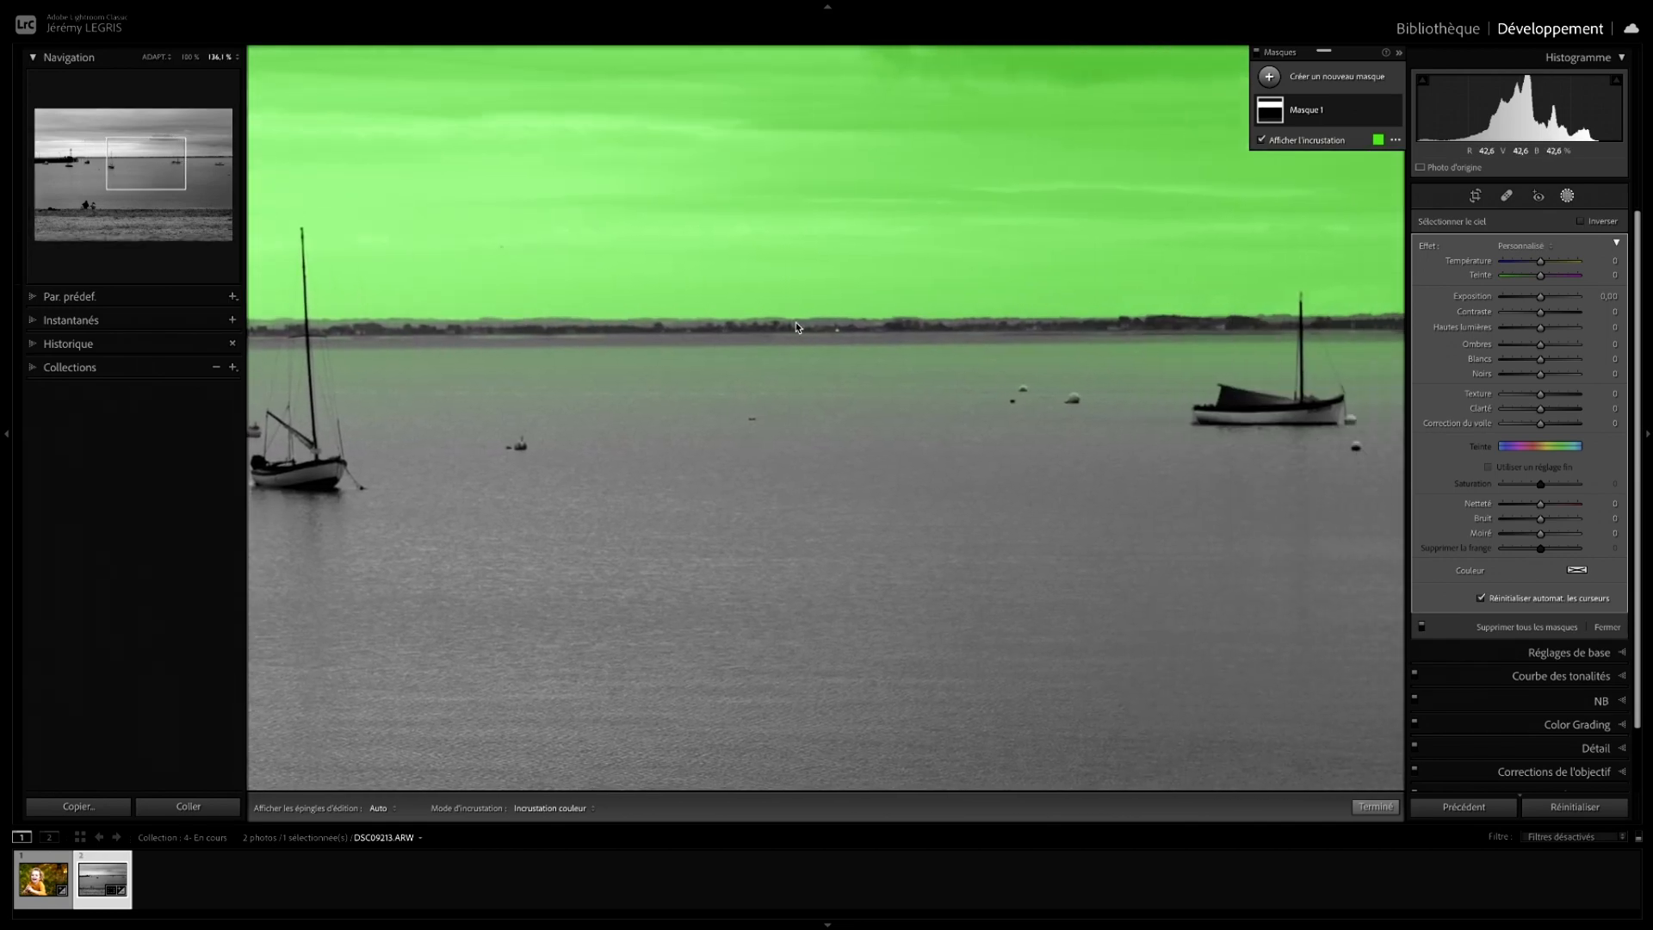
{"action": "left_click", "coordinate": [808, 322]}
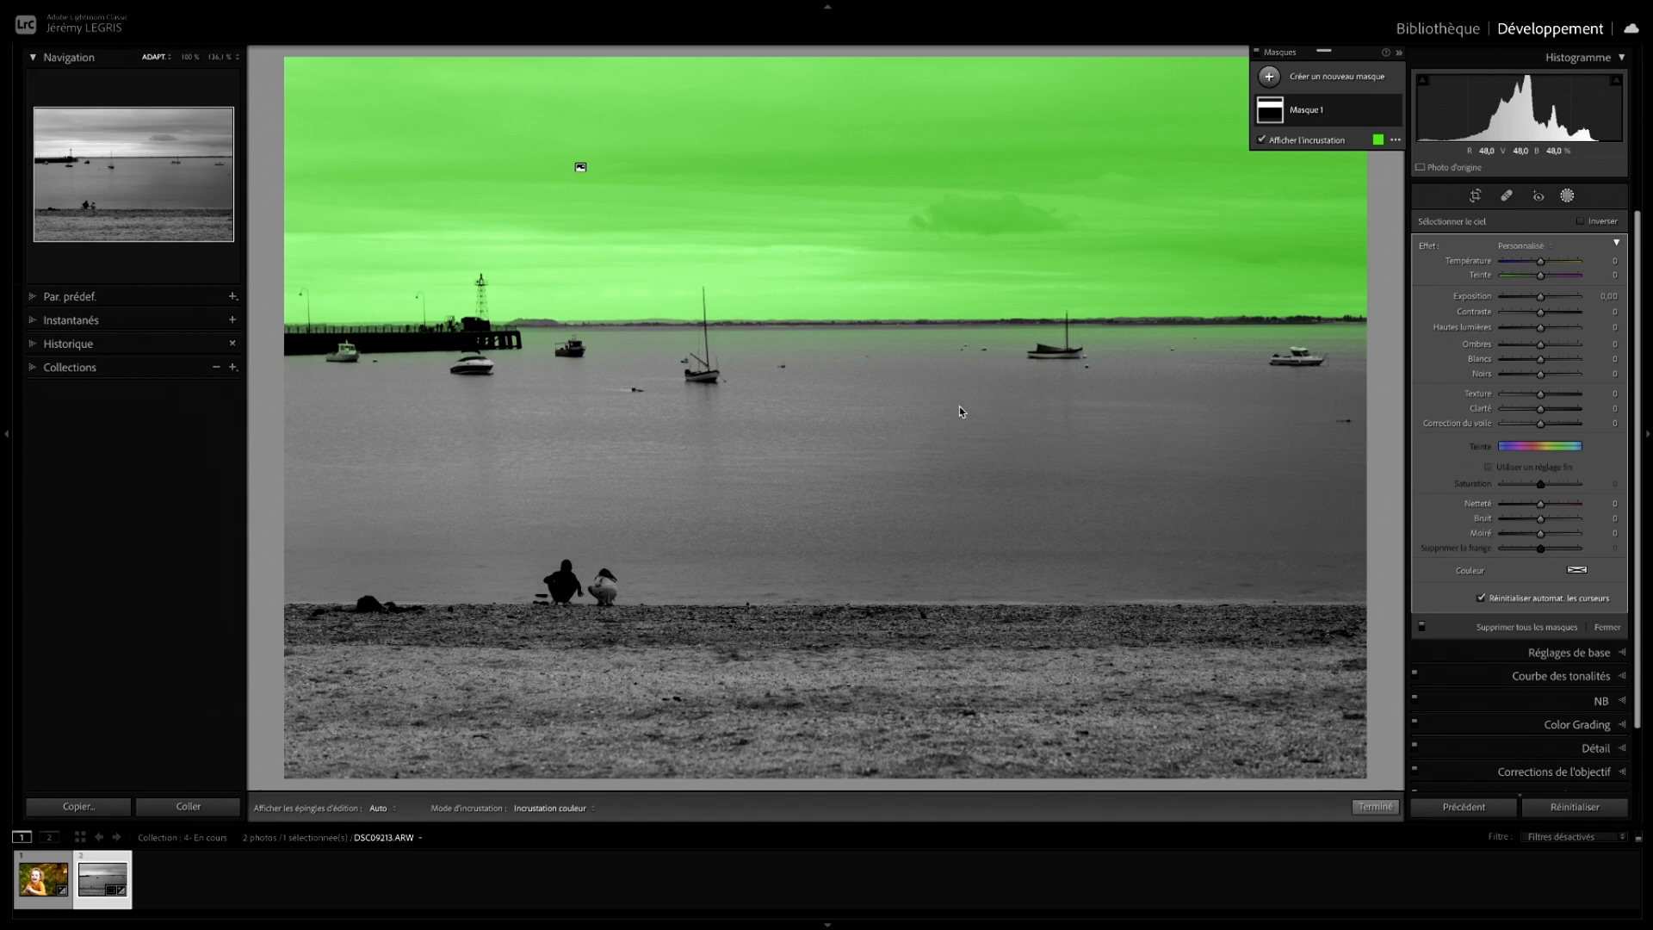
Hide the overlay and set the sky mask to Exposure -0.37, Contrast 48, Highlights -7, Shadows -73, Whites 43, Blacks -47, Texture 33 and Clarity 38.
{"action": "key", "text": "o"}
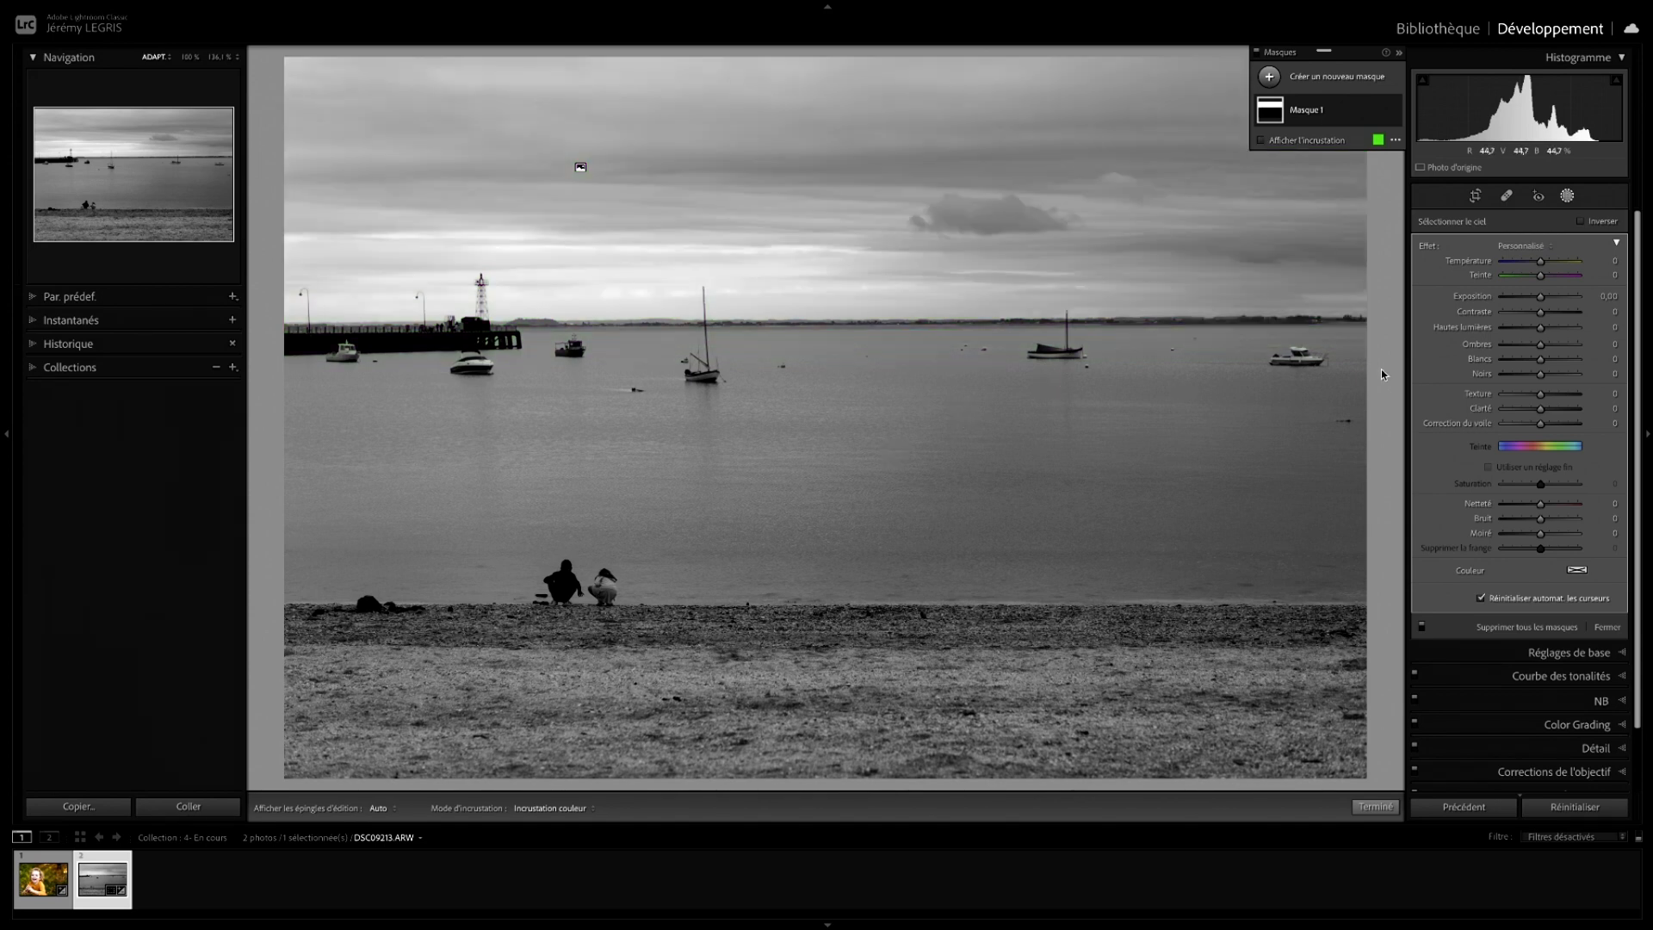
{"action": "left_click_drag", "start_coordinate": [1537, 313], "coordinate": [1560, 408]}
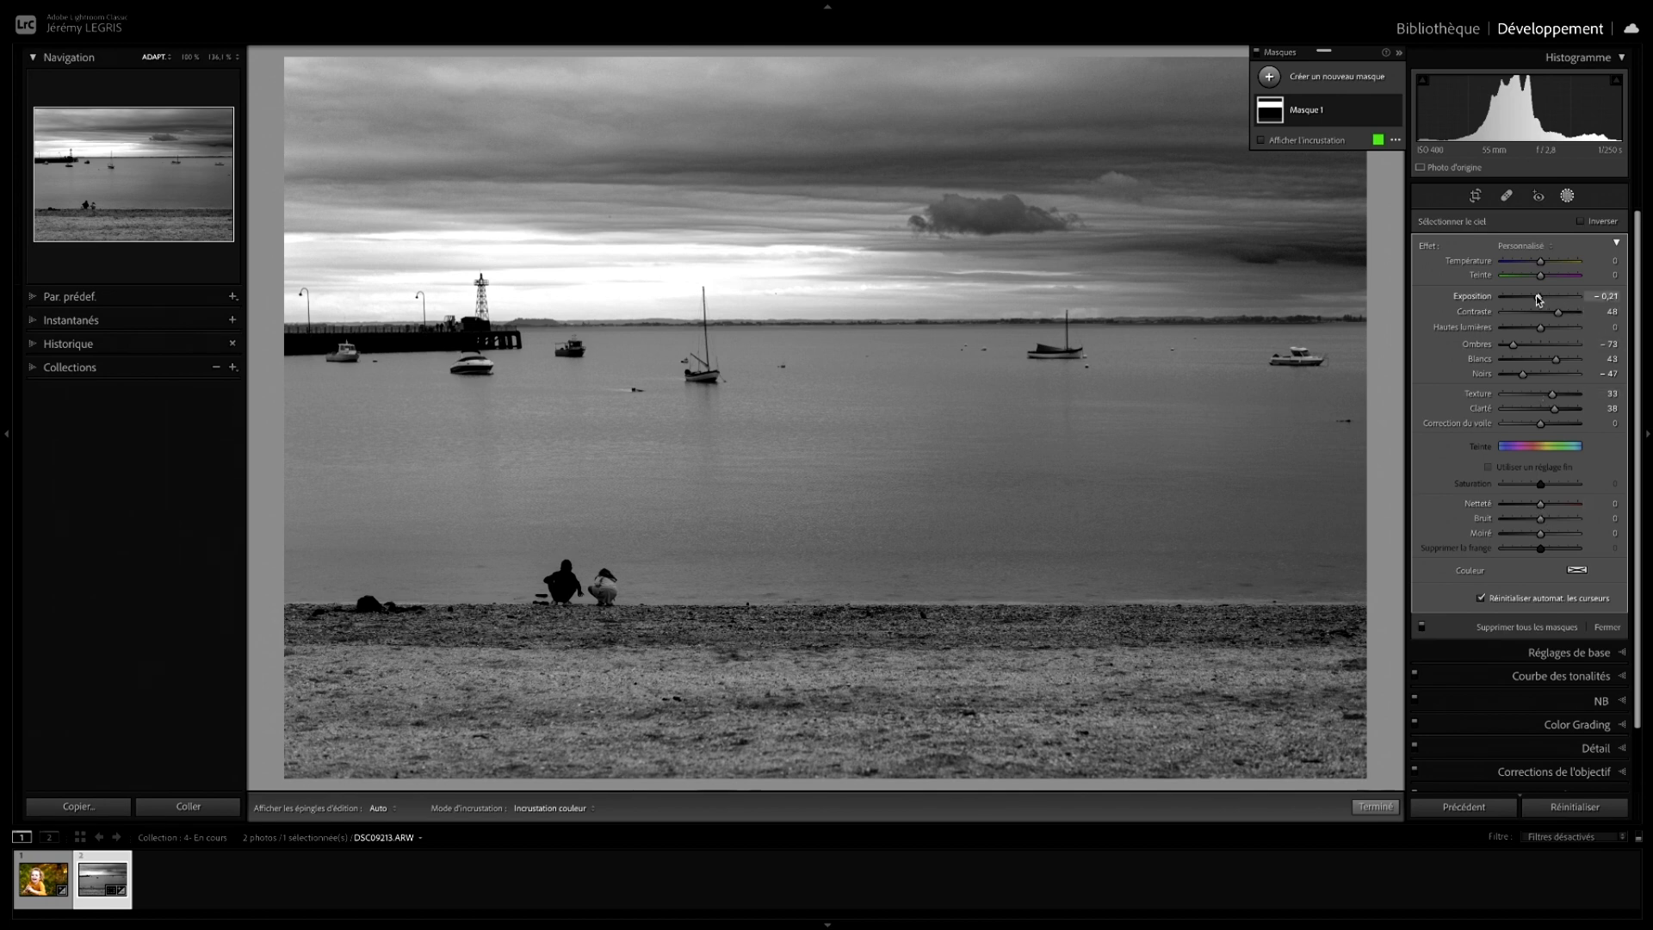
{"action": "left_click_drag", "start_coordinate": [1536, 296], "coordinate": [1539, 331]}
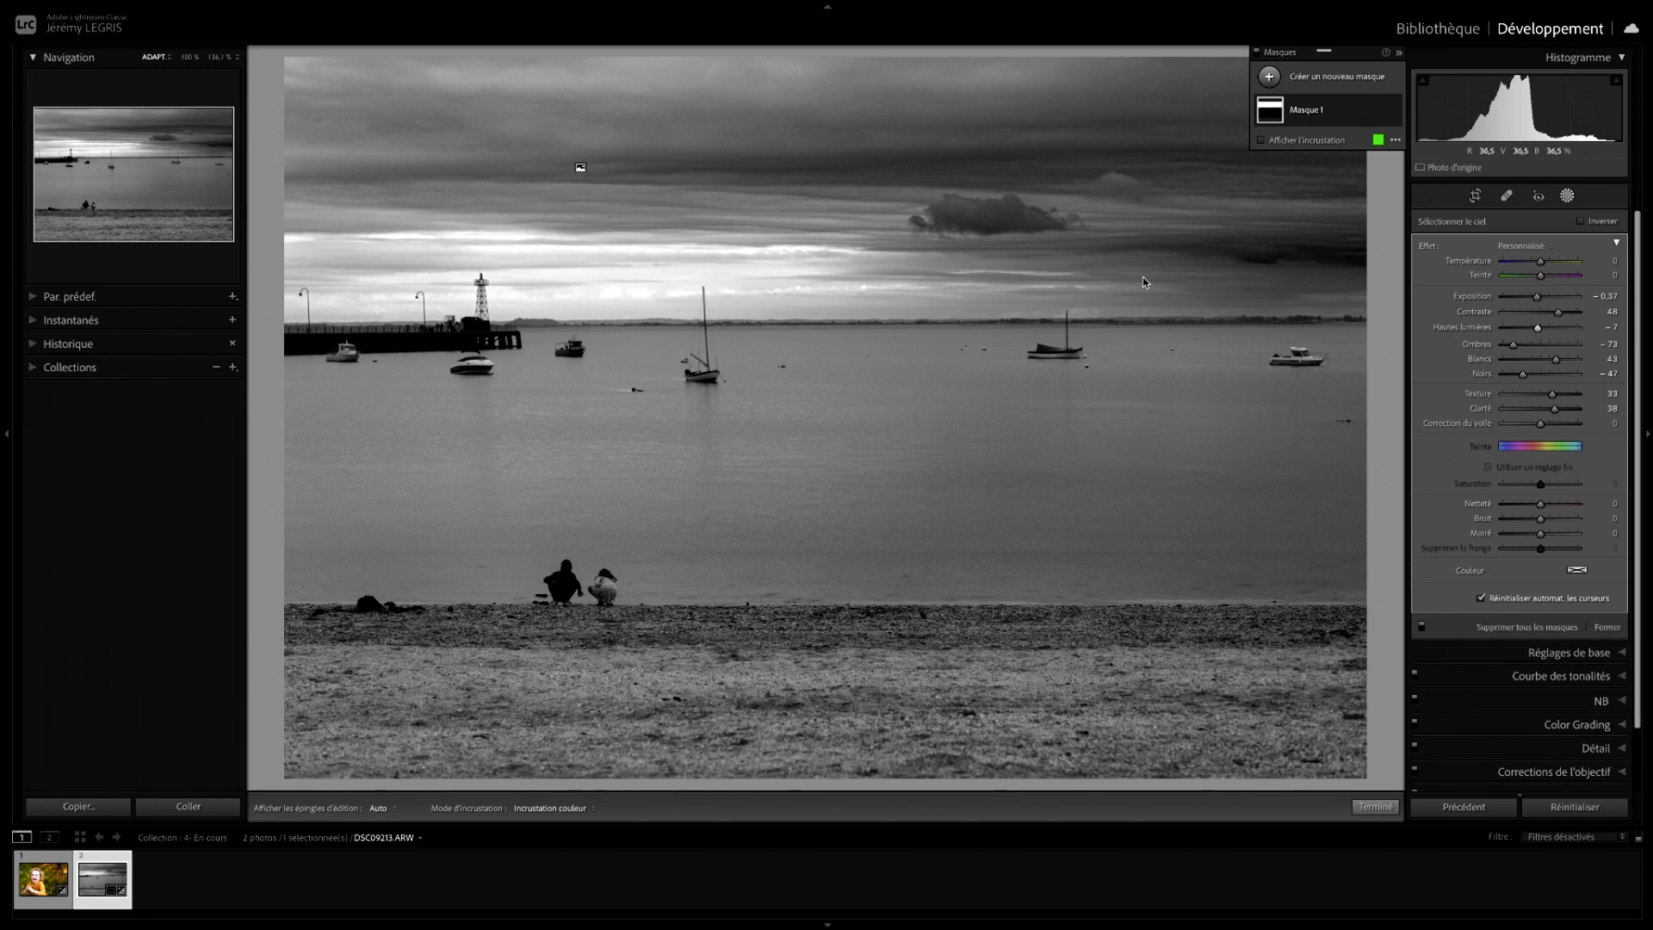
Rename the sky mask as Ciel.
{"action": "double_click", "coordinate": [1308, 110]}
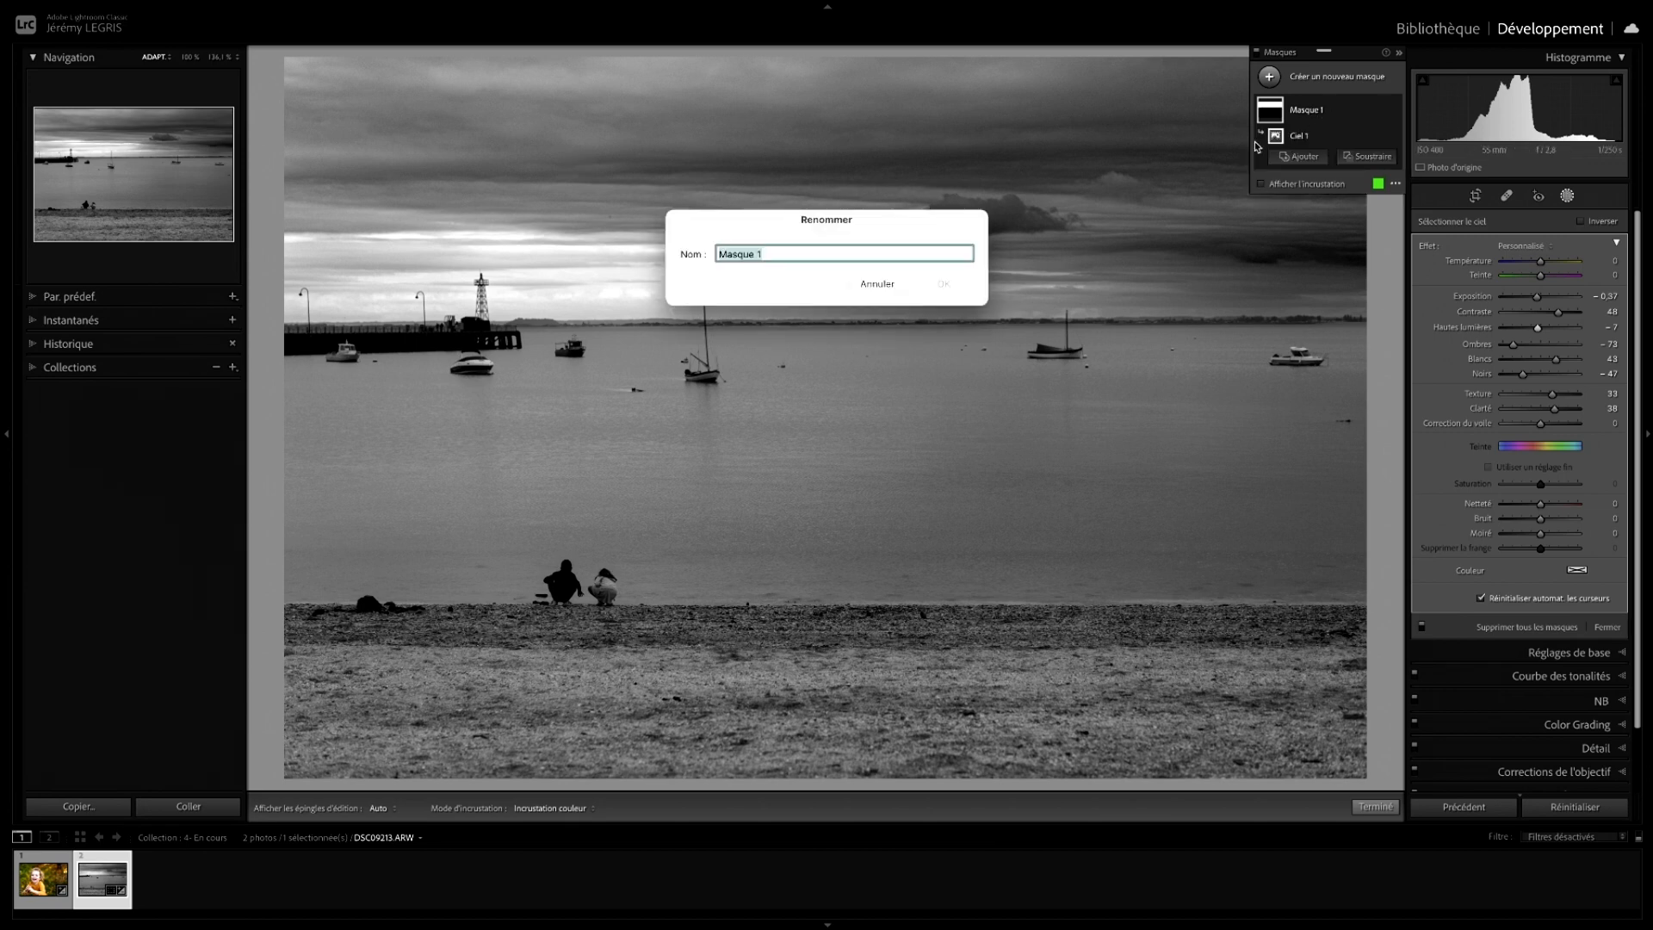
{"action": "type", "text": "Ciel"}
{"action": "key", "text": "Return"}
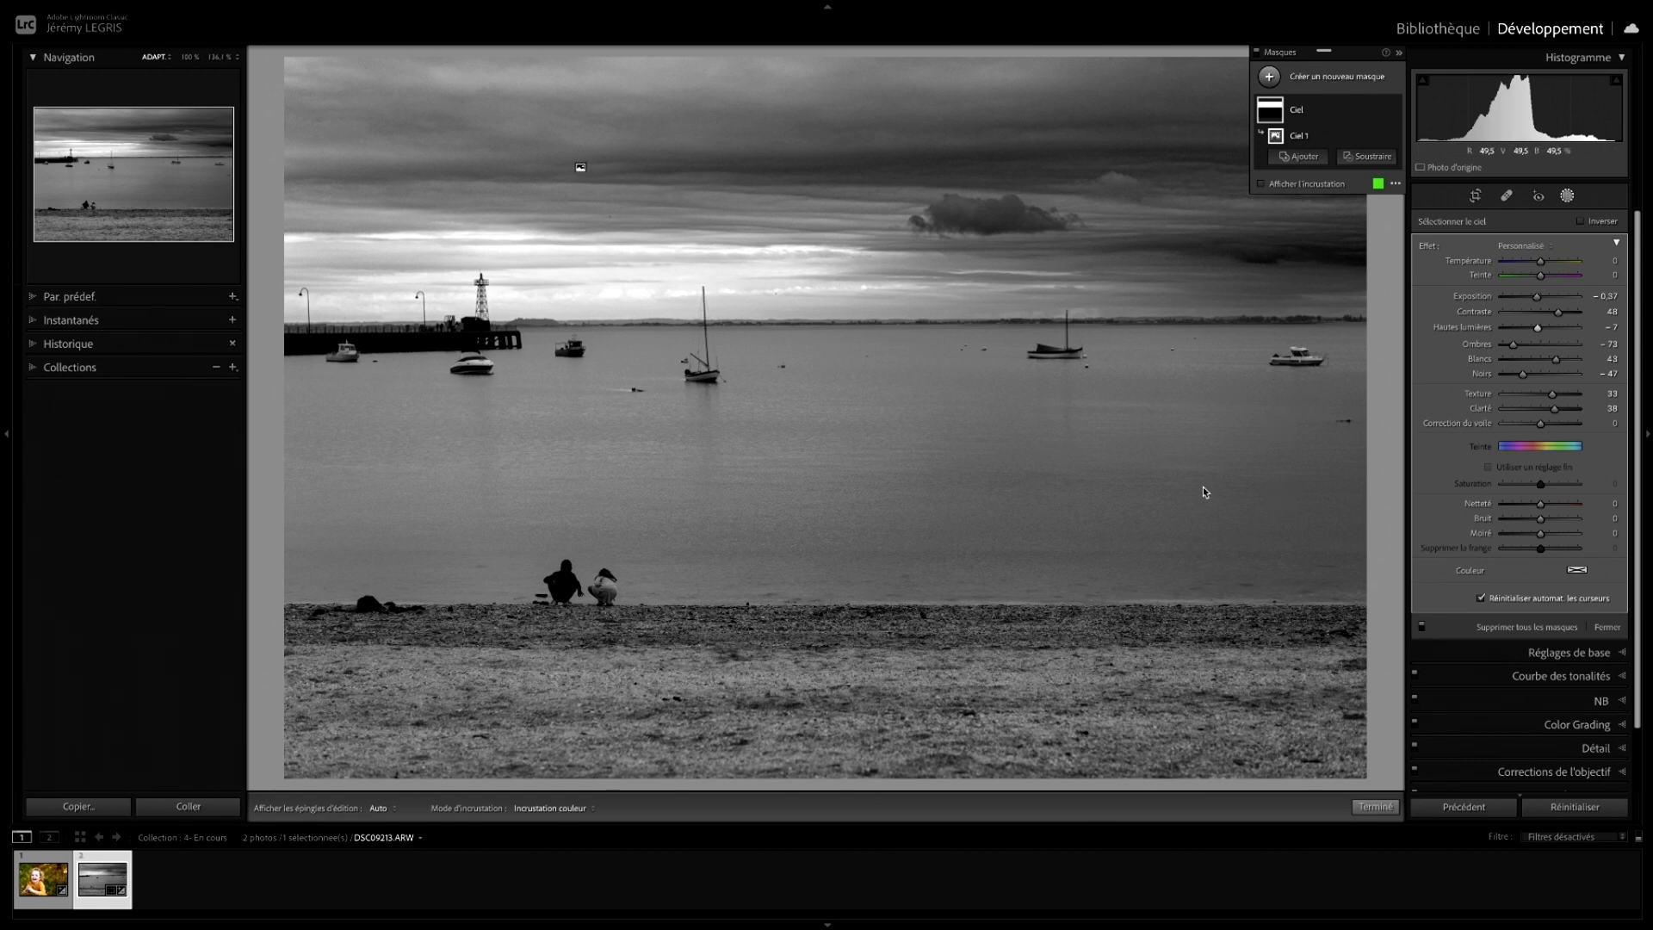
Create a second sky selection mask and invert it to cover the sea, boats and beach.
{"action": "left_click", "coordinate": [1336, 81]}
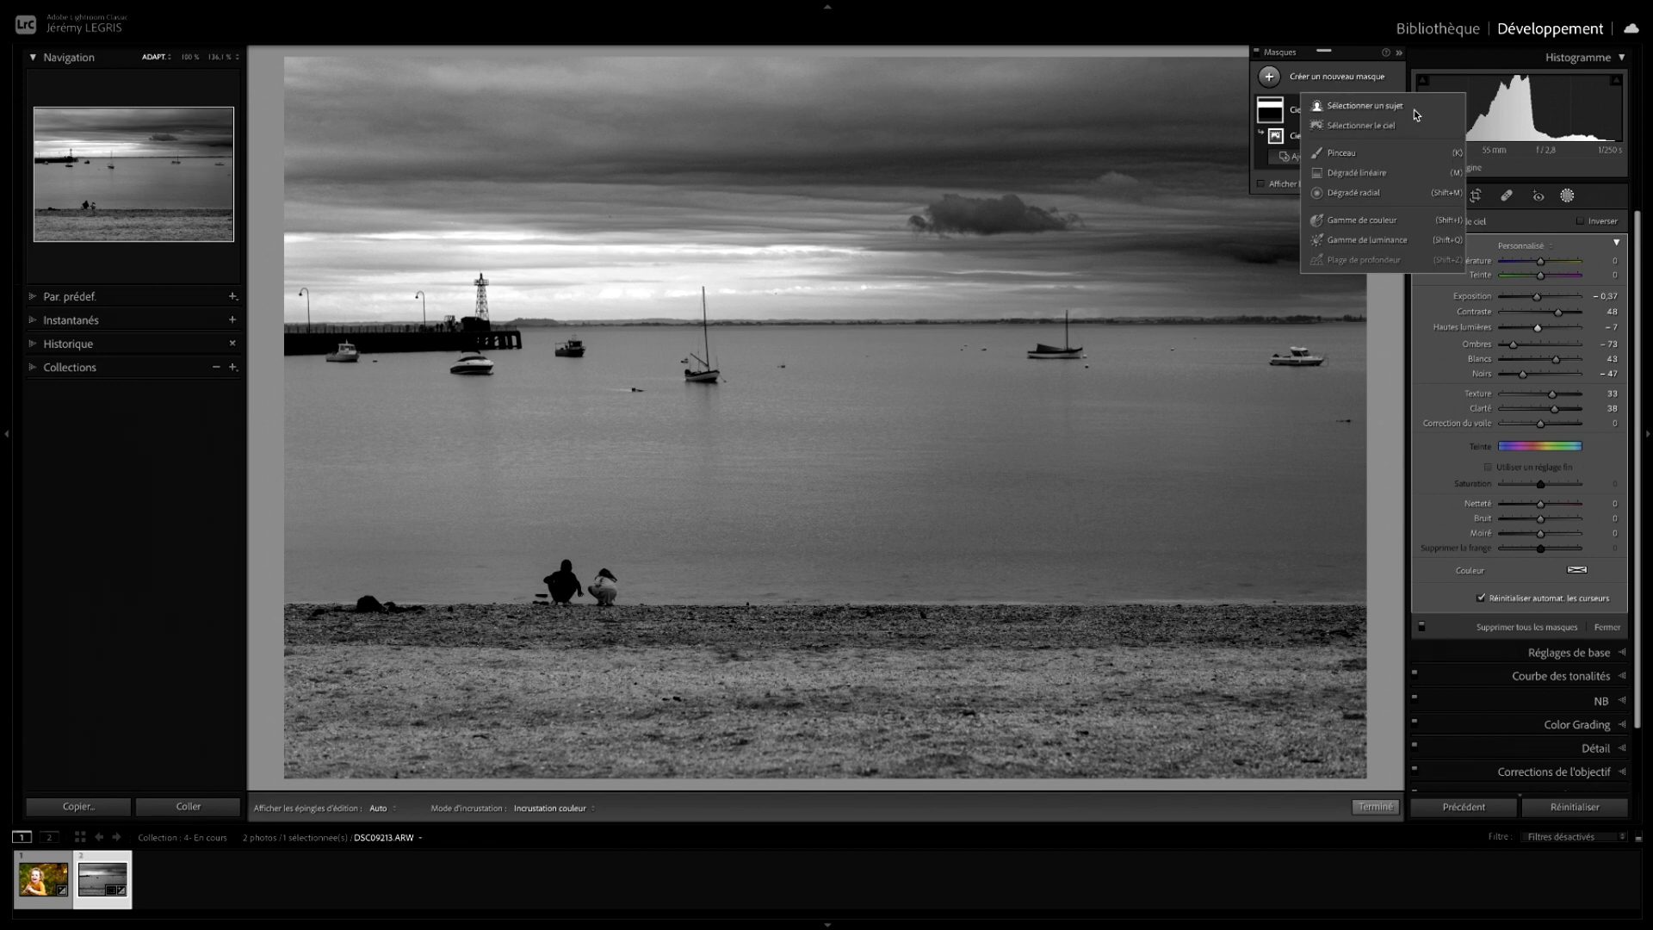
{"action": "left_click", "coordinate": [1378, 125]}
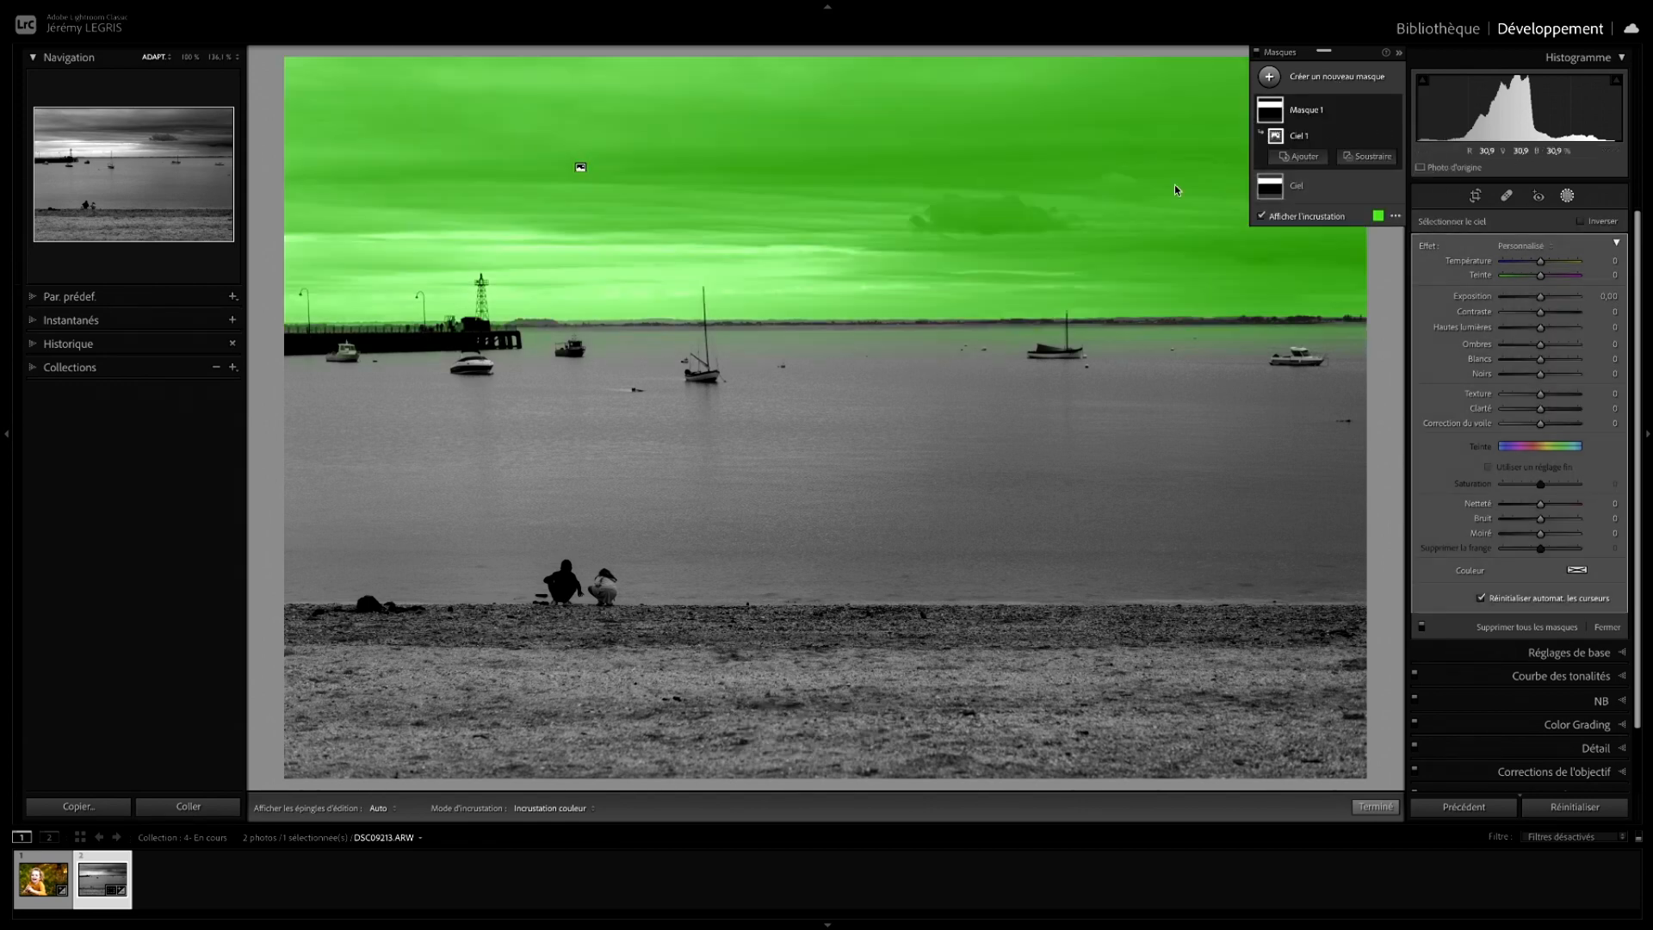
{"action": "left_click", "coordinate": [1582, 221]}
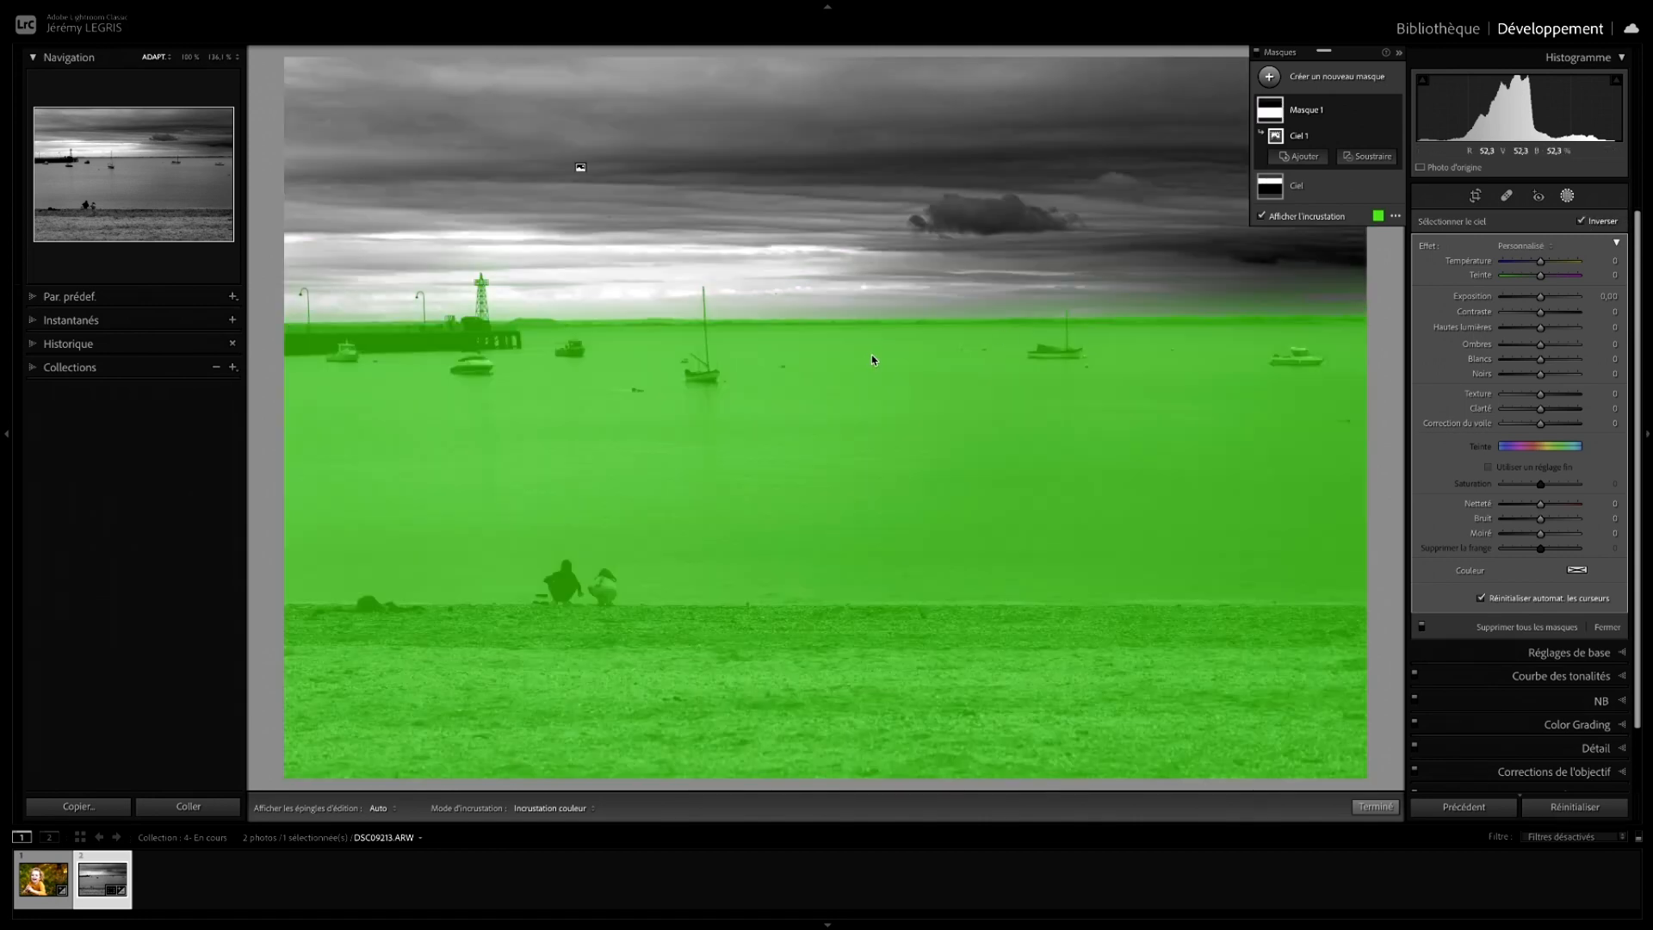
Hide the overlay and set the inverted mask's Exposure to 0.49 and Contrast to 40.
{"action": "key", "text": "o"}
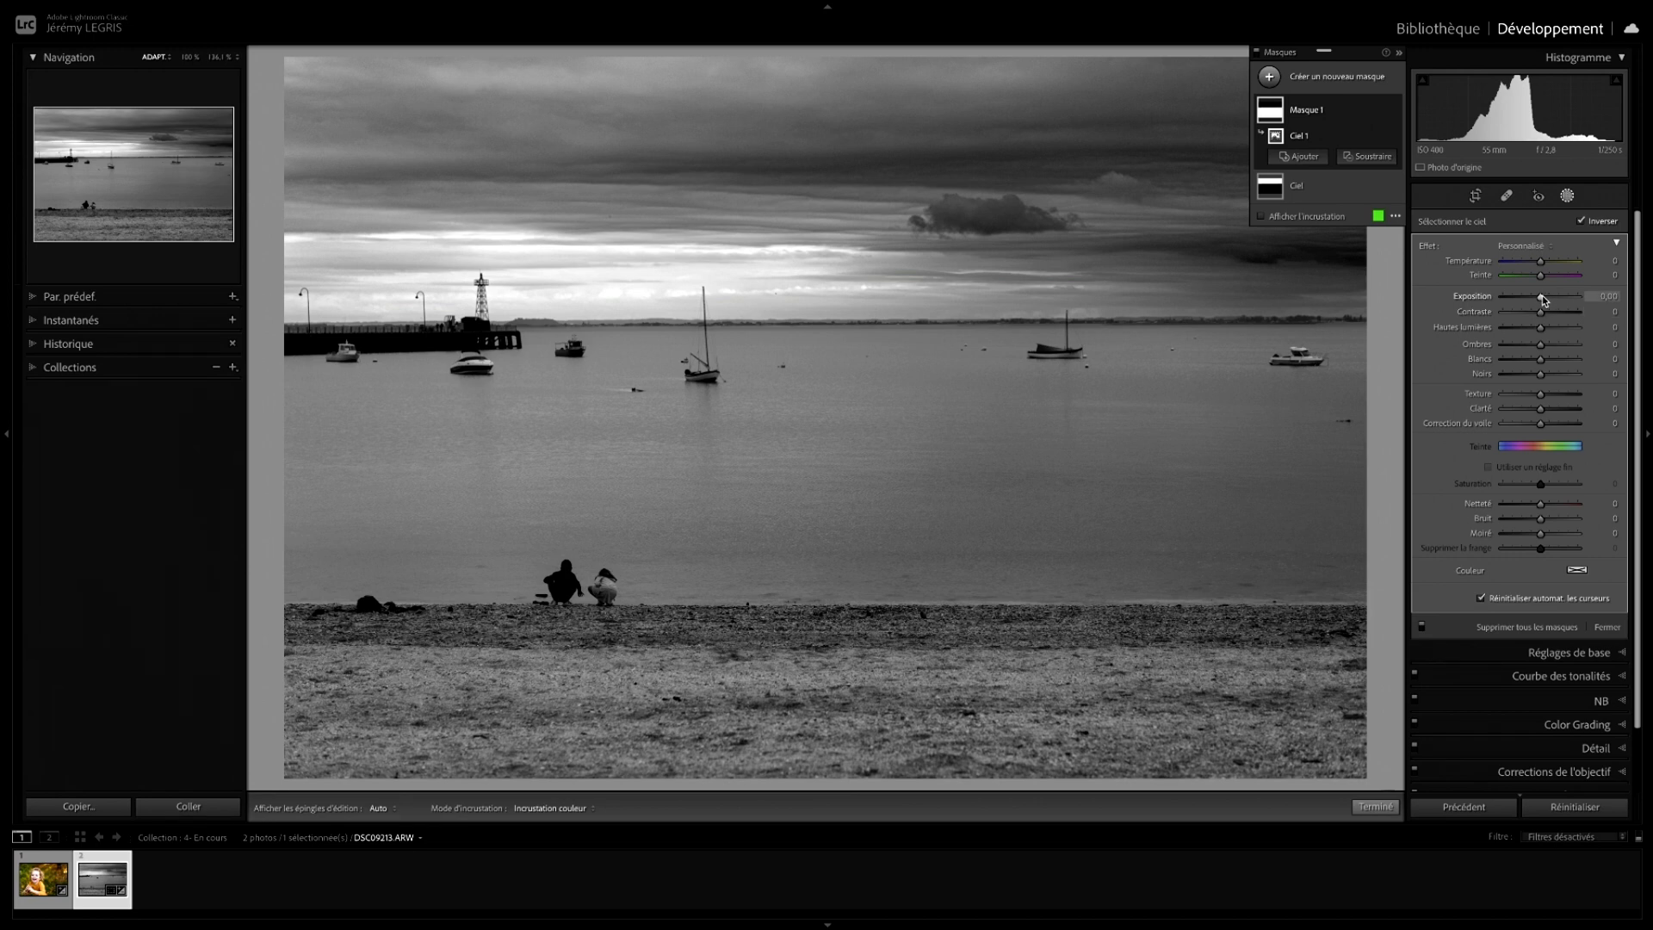
{"action": "left_click_drag", "start_coordinate": [1542, 296], "coordinate": [1546, 297]}
{"action": "type", "text": "40"}
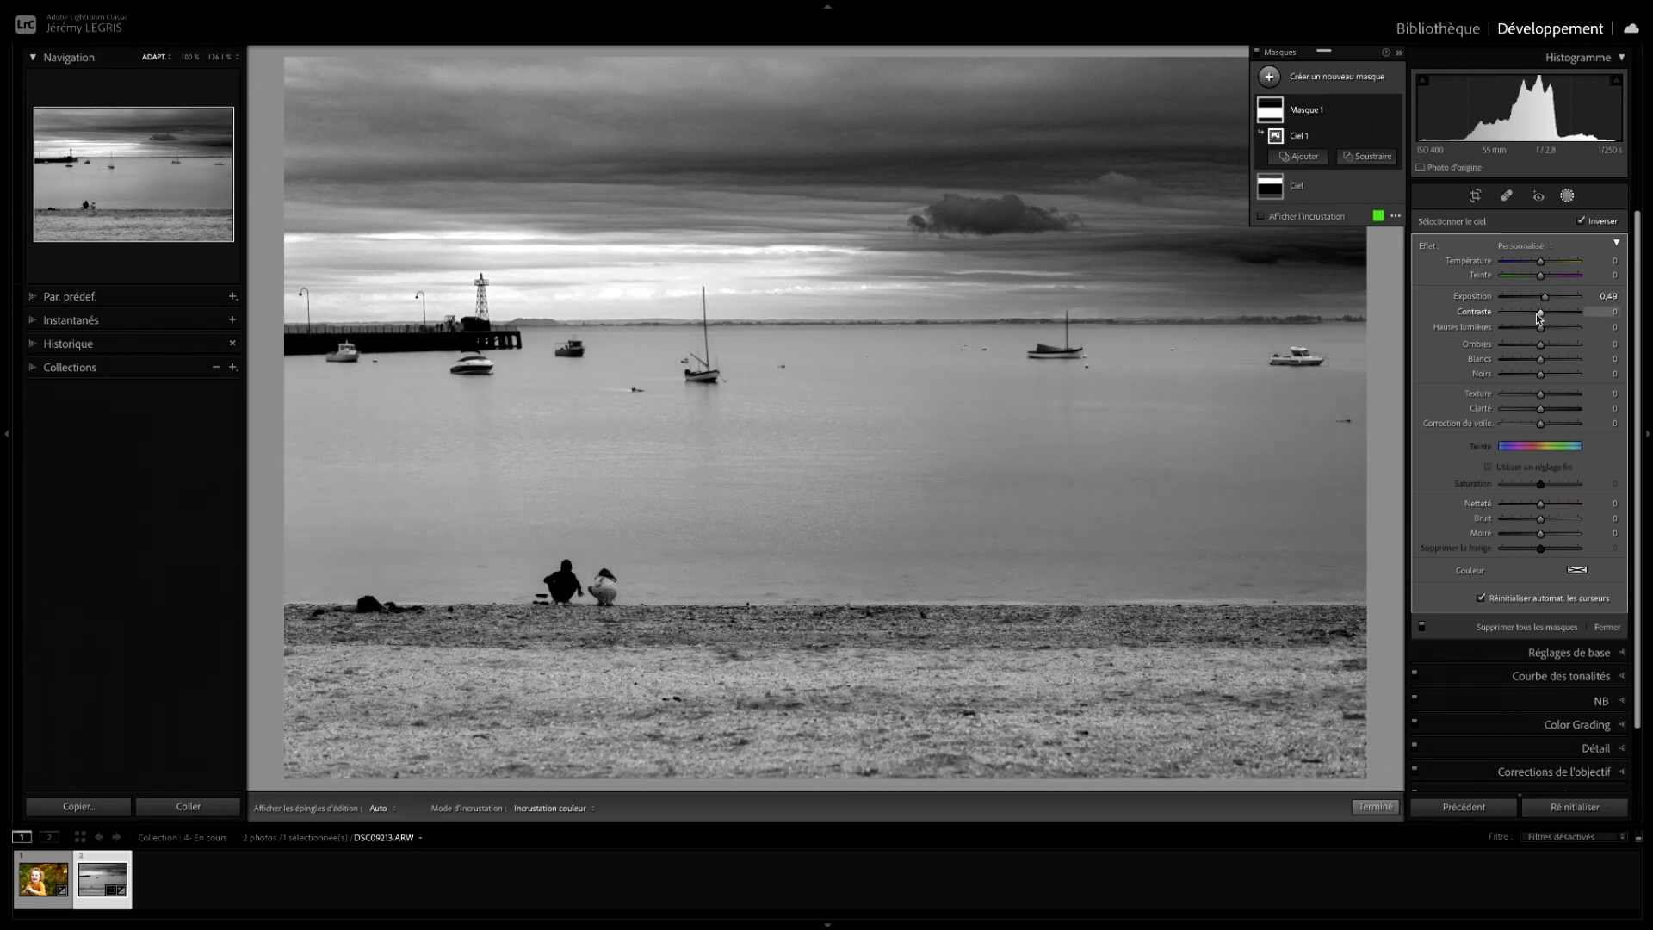
{"action": "key", "text": "Tab"}
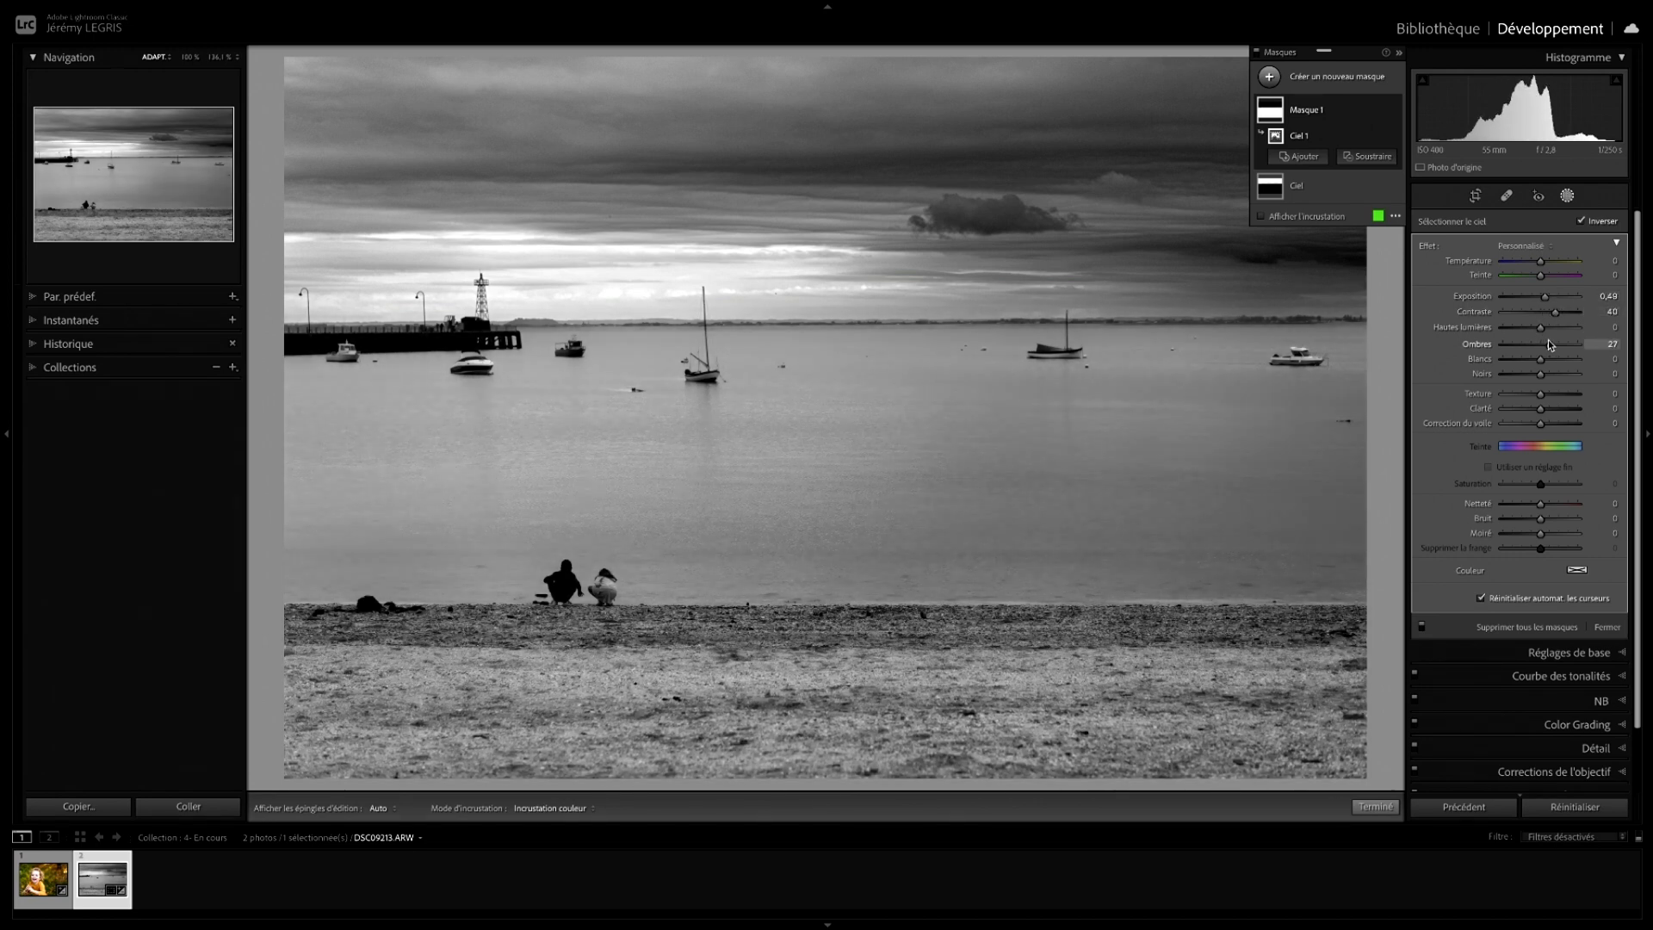
Set the inverted mask's Highlights to 44, Shadows to -43, Blacks to -14, Texture to 30 and Clarity to 19, and raise its Whites.
{"action": "mouse_move", "coordinate": [1540, 343]}
{"action": "left_mouse_down"}
{"action": "mouse_move", "coordinate": [1521, 342]}
{"action": "mouse_move", "coordinate": [1561, 358]}
{"action": "mouse_move", "coordinate": [1539, 374]}
{"action": "left_mouse_up"}
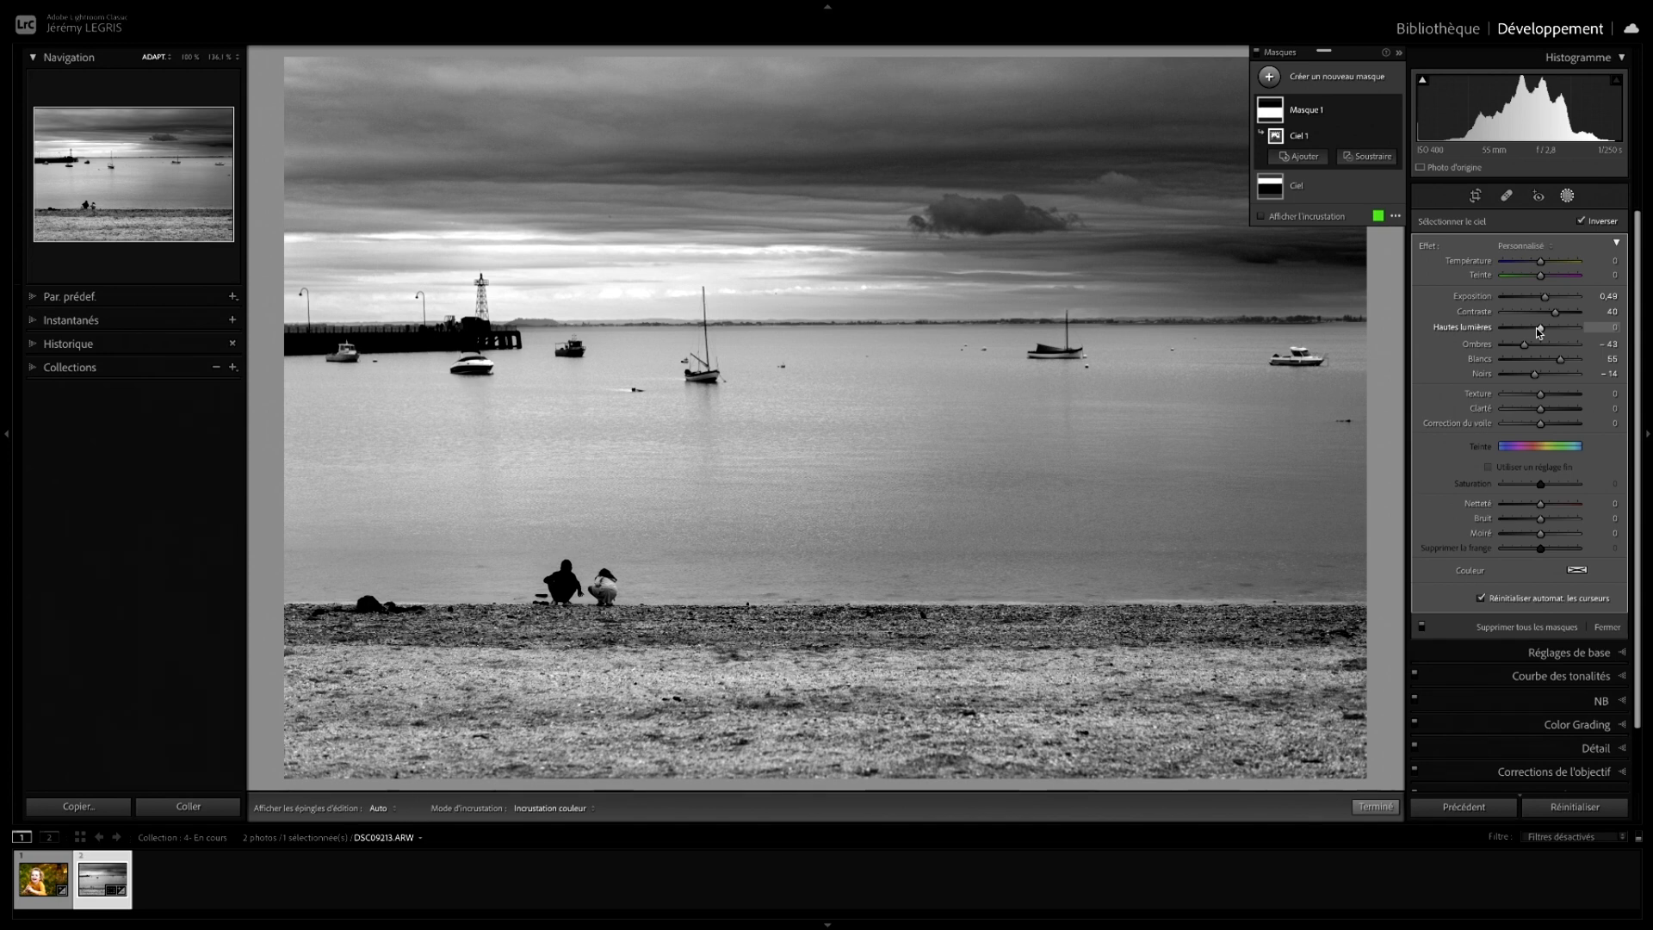
{"action": "mouse_move", "coordinate": [1551, 327]}
{"action": "left_mouse_down"}
{"action": "mouse_move", "coordinate": [1537, 329]}
{"action": "mouse_move", "coordinate": [1557, 330]}
{"action": "left_mouse_up"}
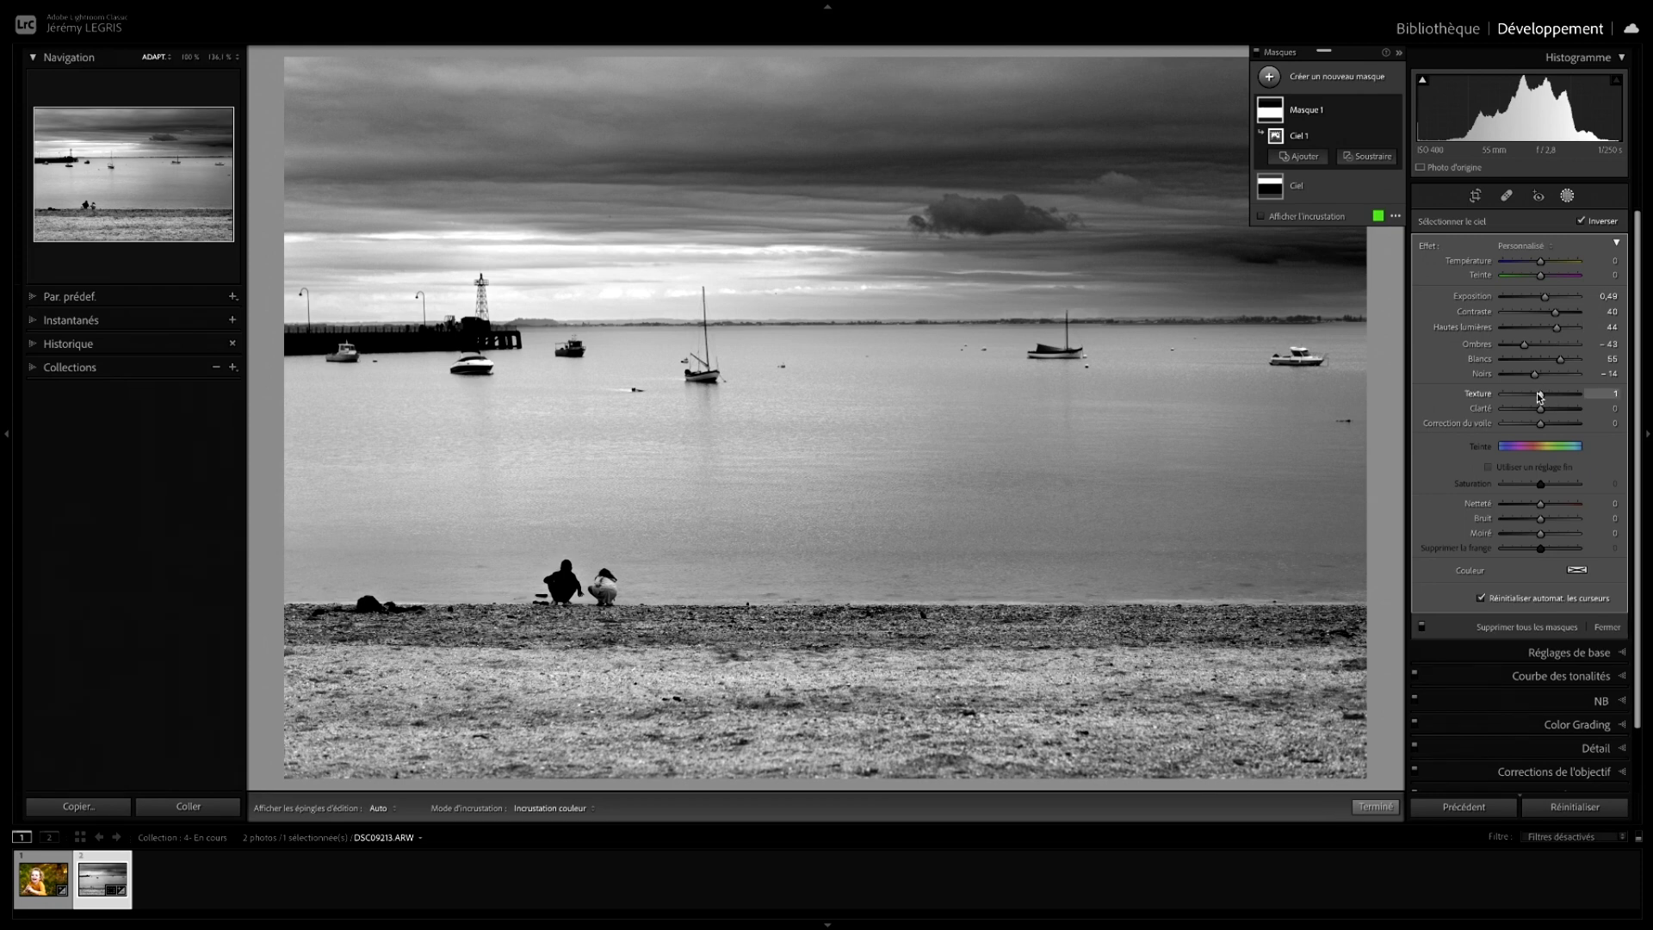
{"action": "left_click_drag", "start_coordinate": [1537, 392], "coordinate": [1550, 414]}
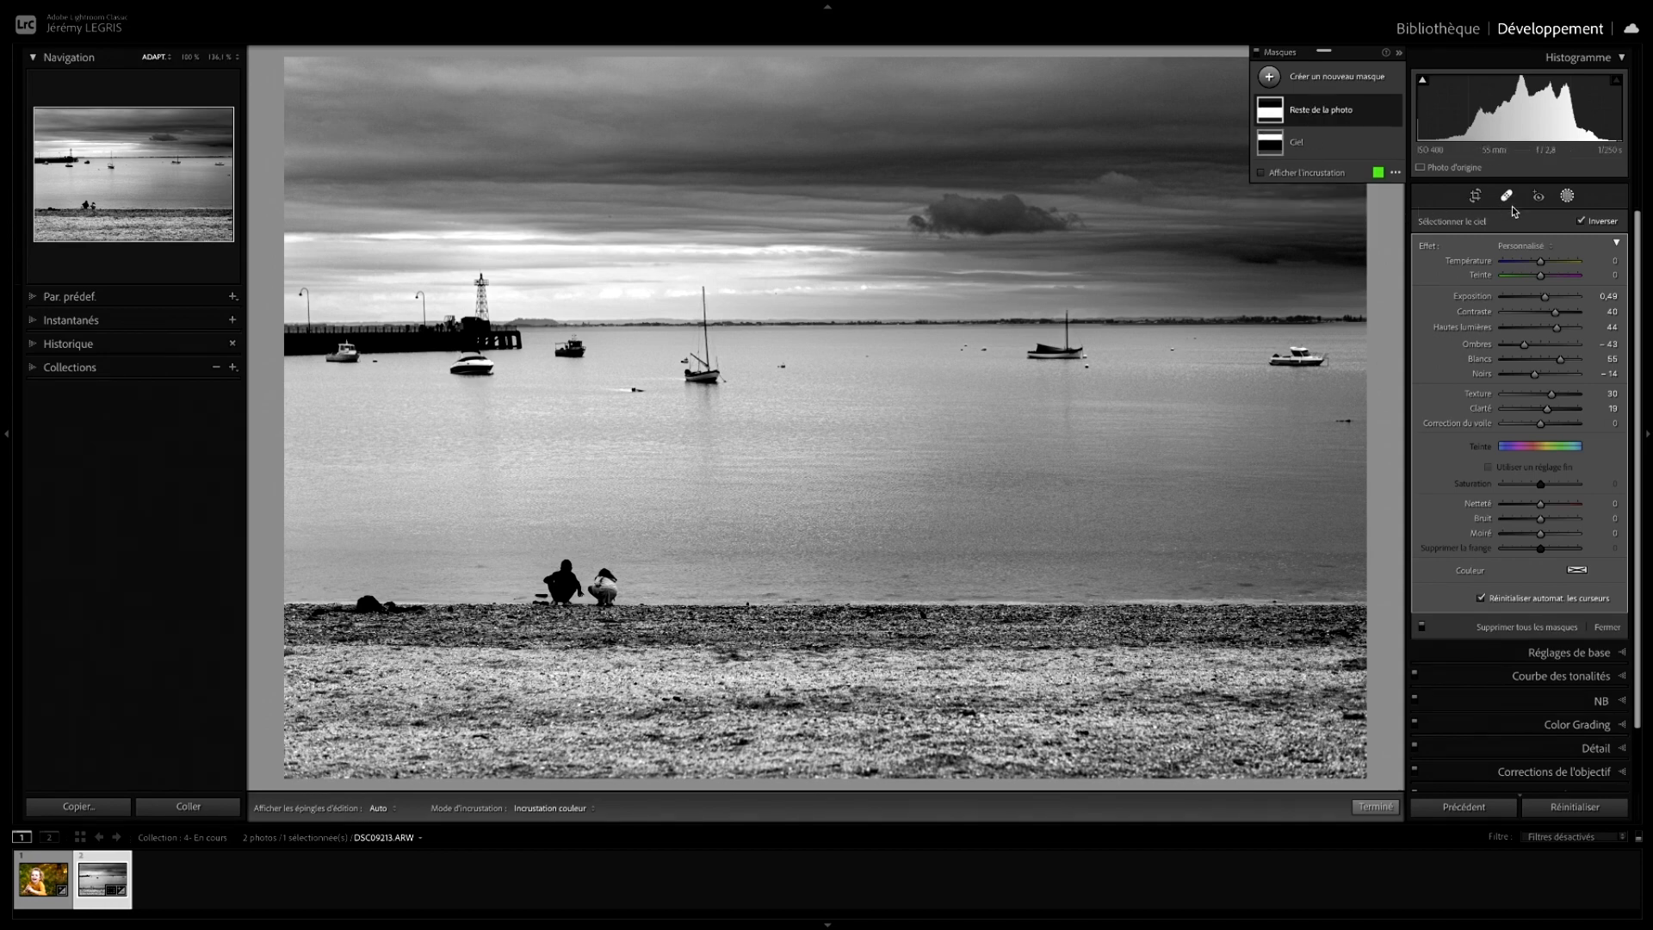
Review the types offered for a new mask without adding one, and return to the child's portrait.
{"action": "left_click", "coordinate": [1347, 84]}
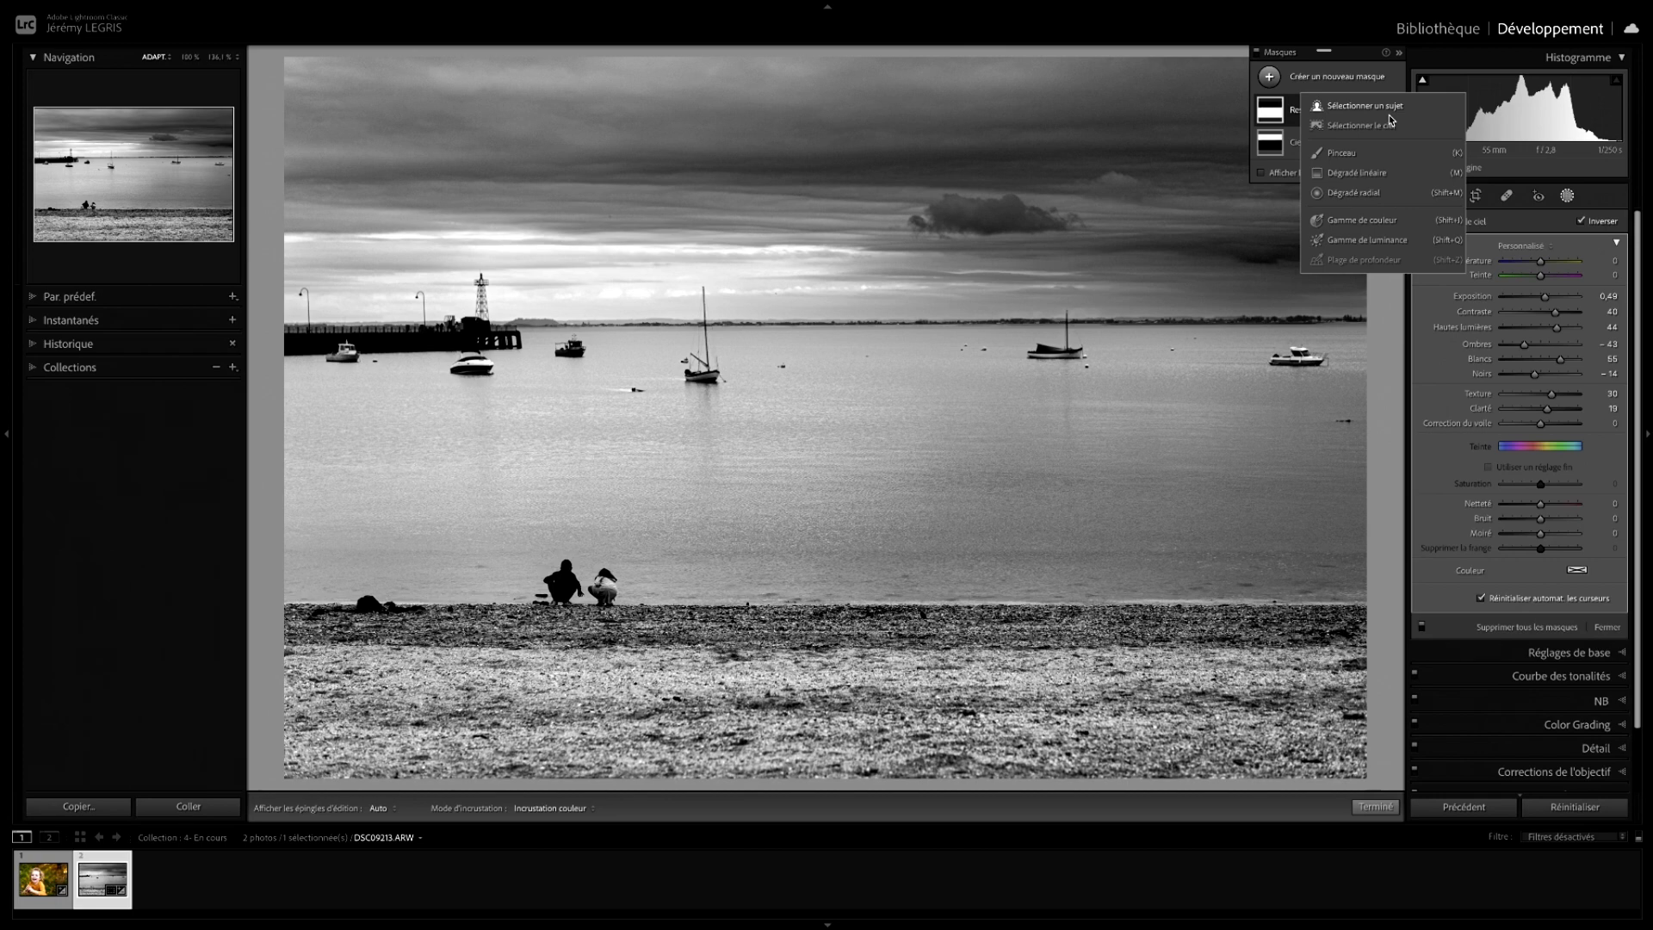
{"action": "left_click", "coordinate": [580, 164]}
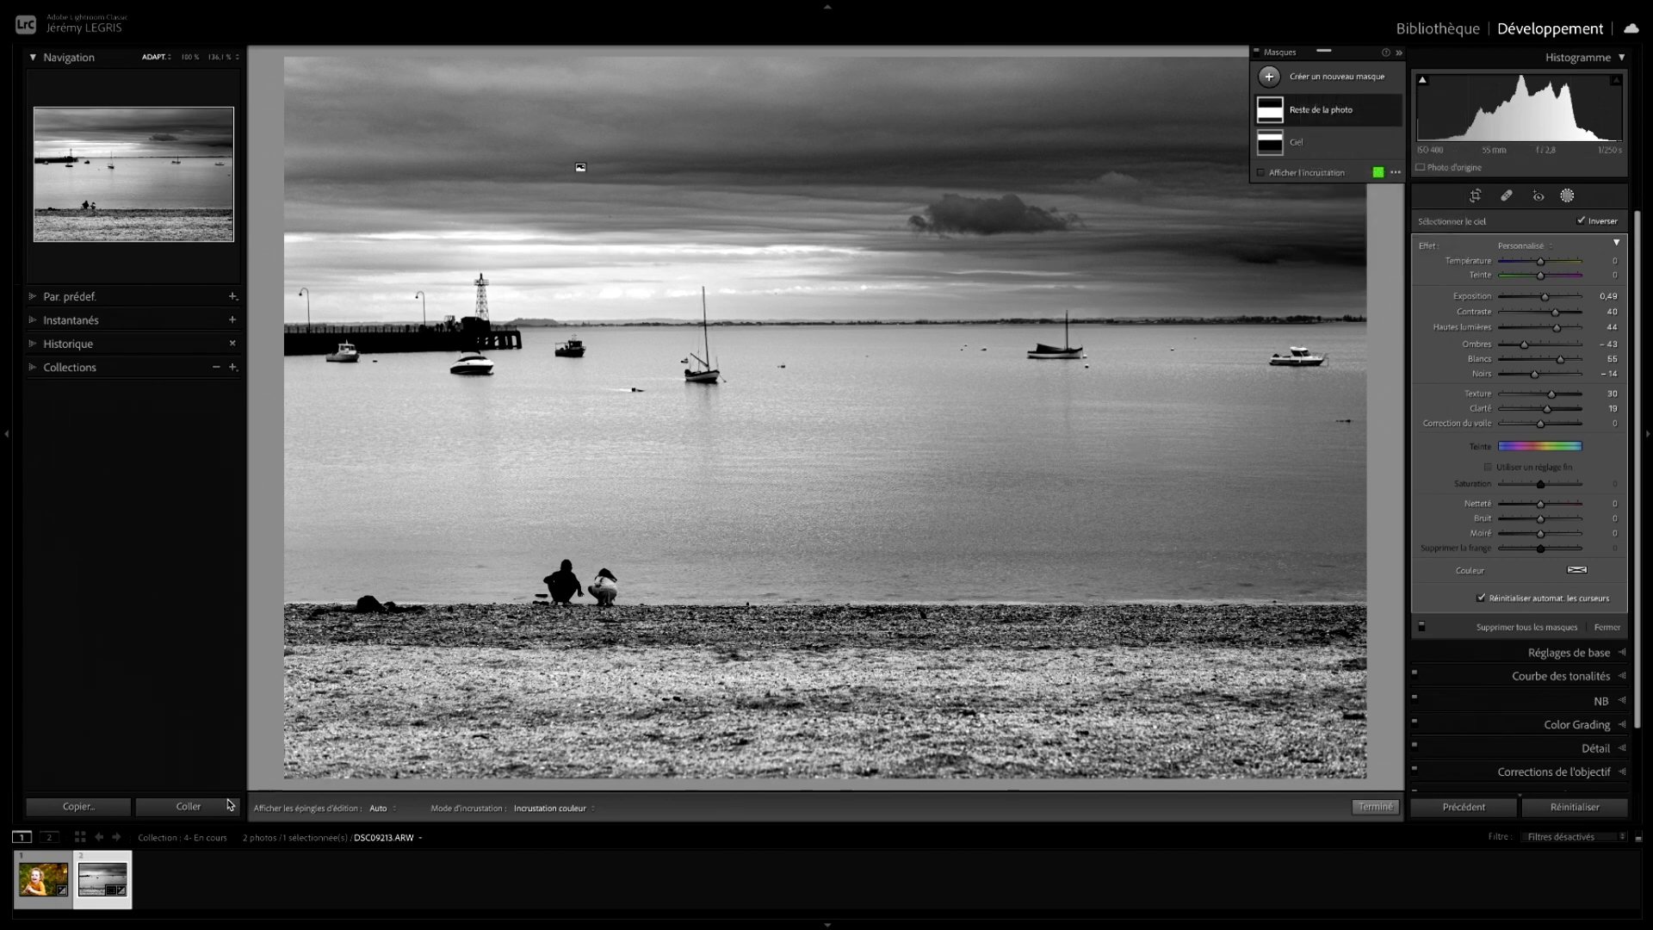
{"action": "left_click", "coordinate": [50, 887]}
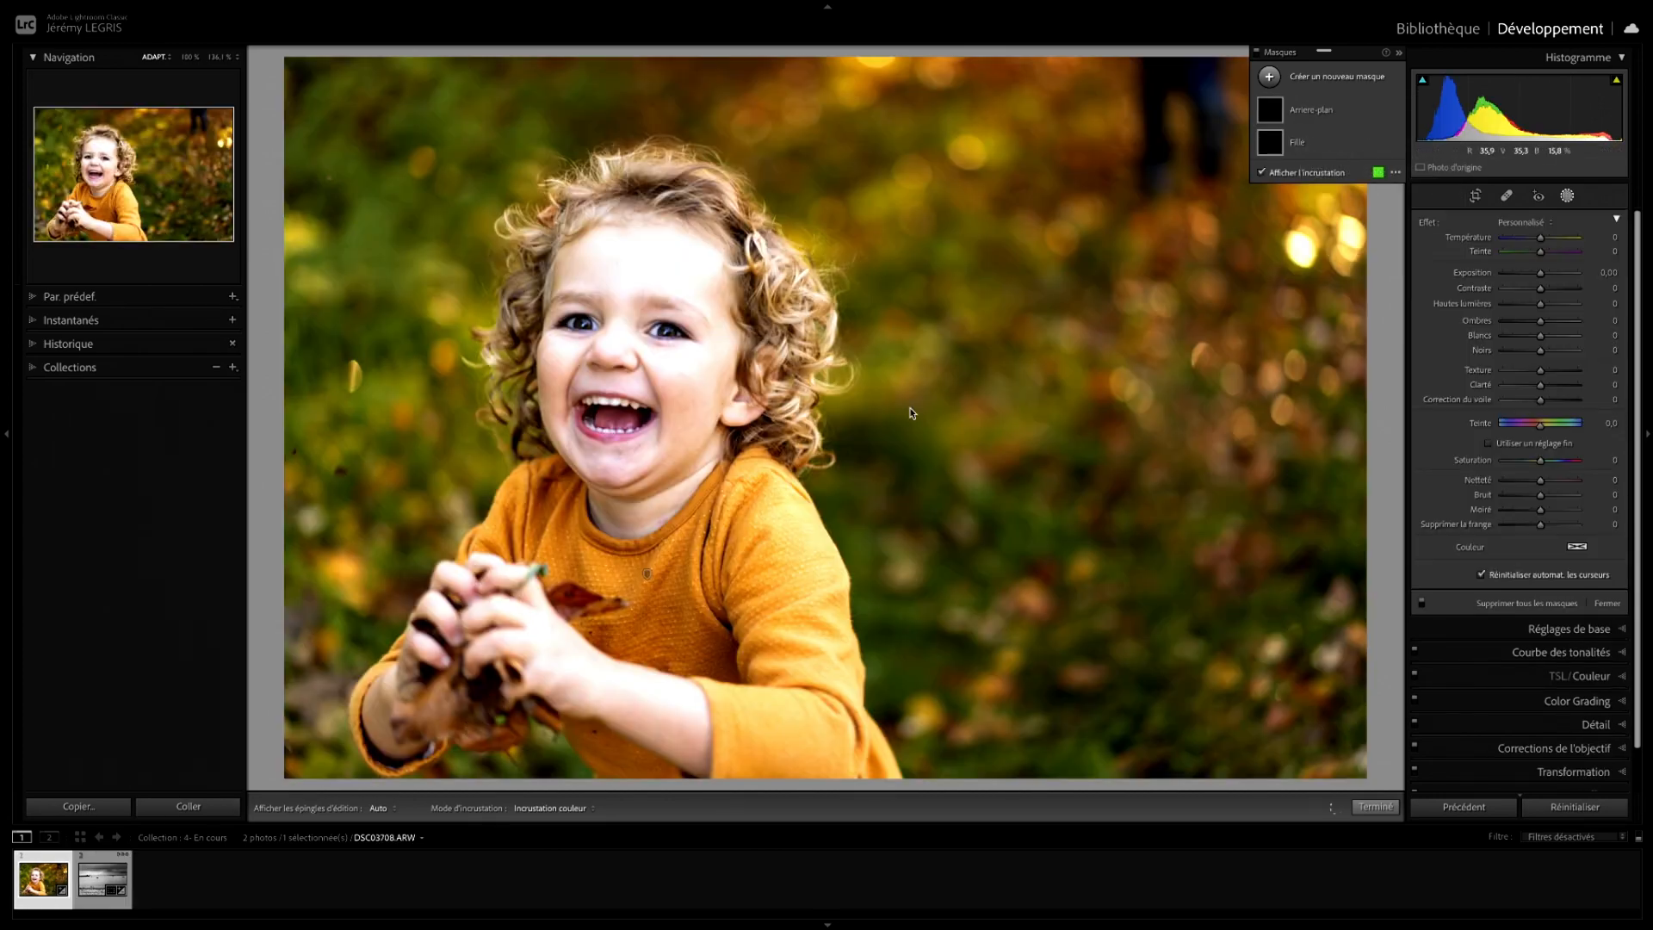